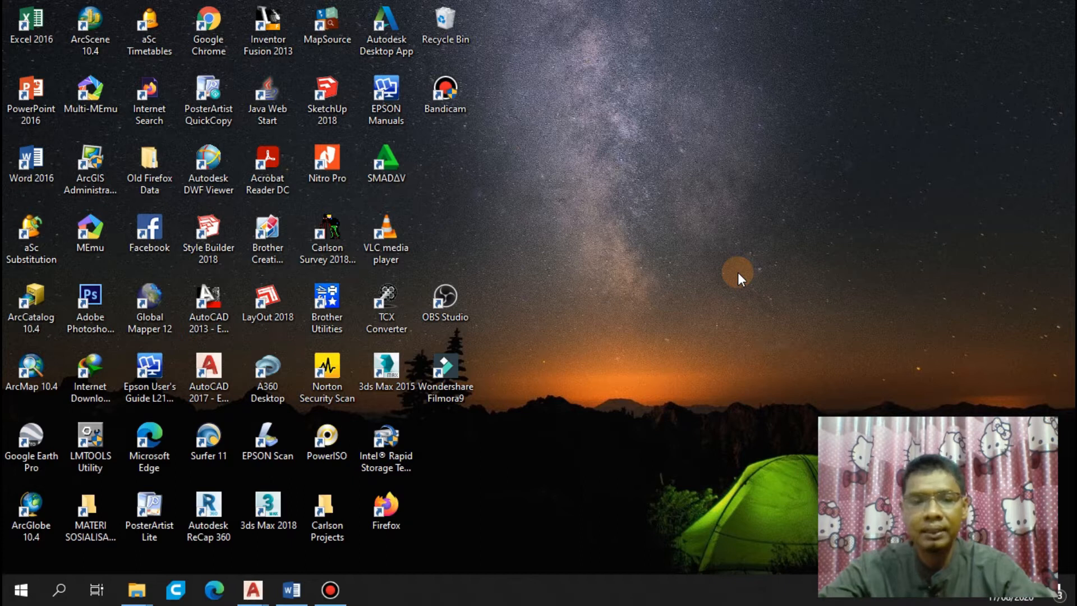
Read the Perintah Region notes in the Word document, and switch to the BELAJAR CAD 3D Untuk Daring.dwg drawing in AutoCAD
click(292, 590)
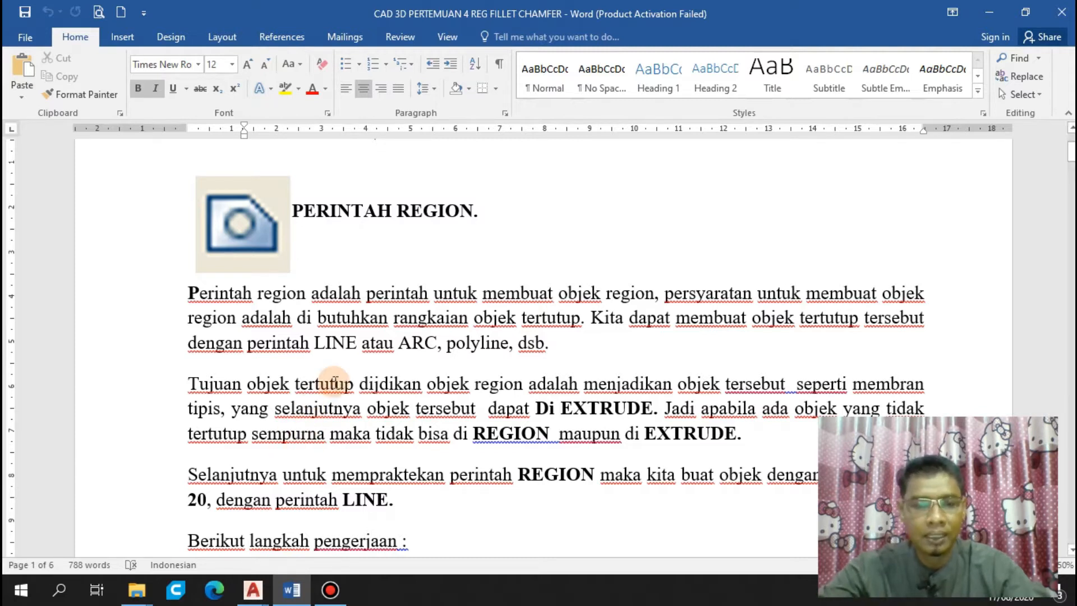
mouse_move(253, 589)
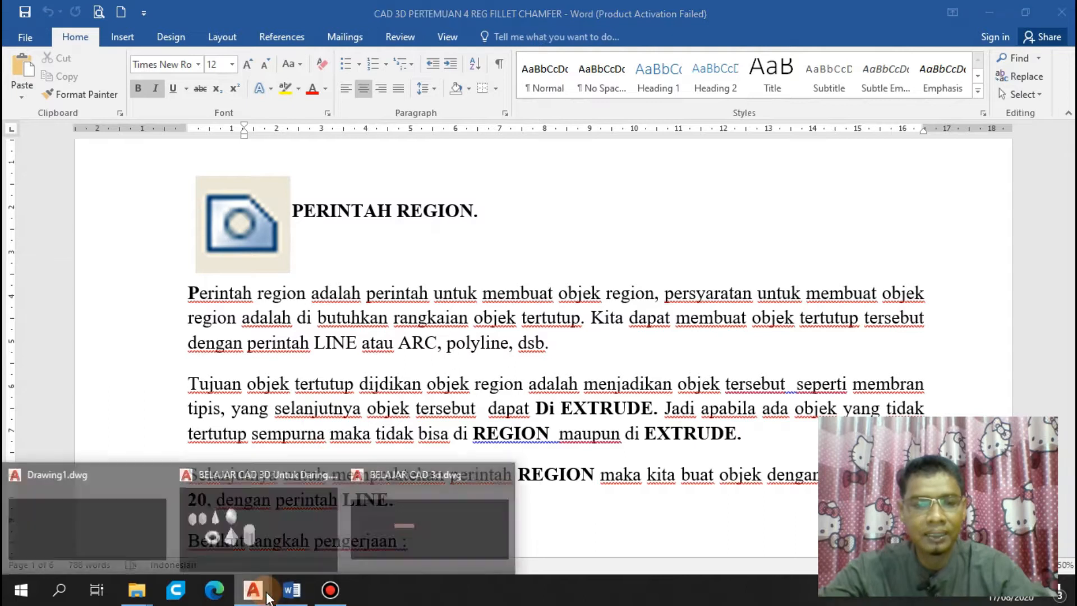
click(224, 479)
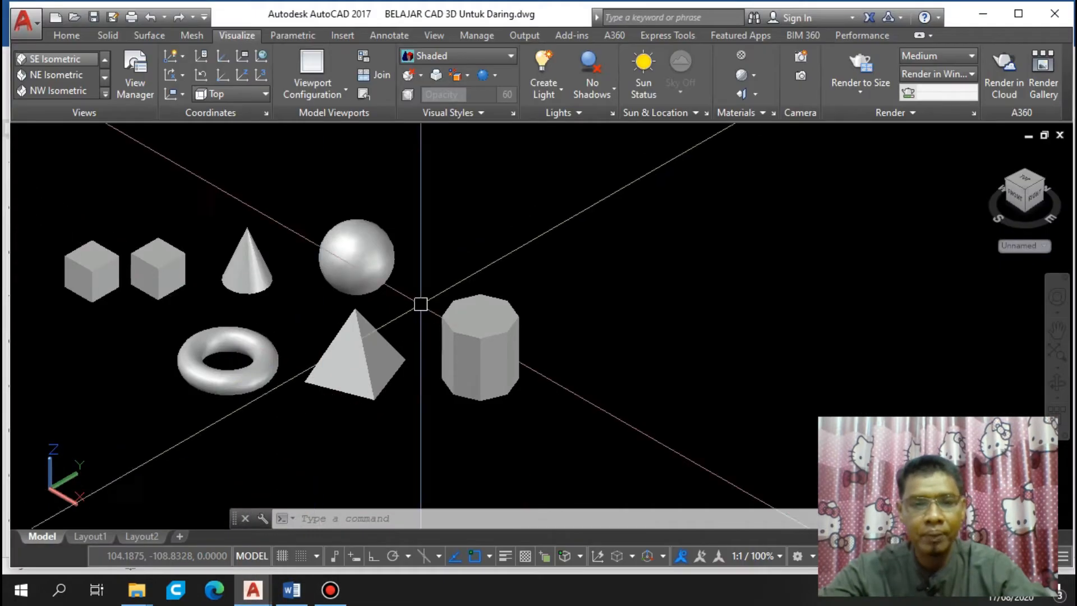
Switch the model to the Top view, with empty space beside the octagonal prism
scroll(628, 336, down, 4)
mouse_move(625, 342)
middle_down()
mouse_move(563, 361)
mouse_move(322, 357)
middle_up()
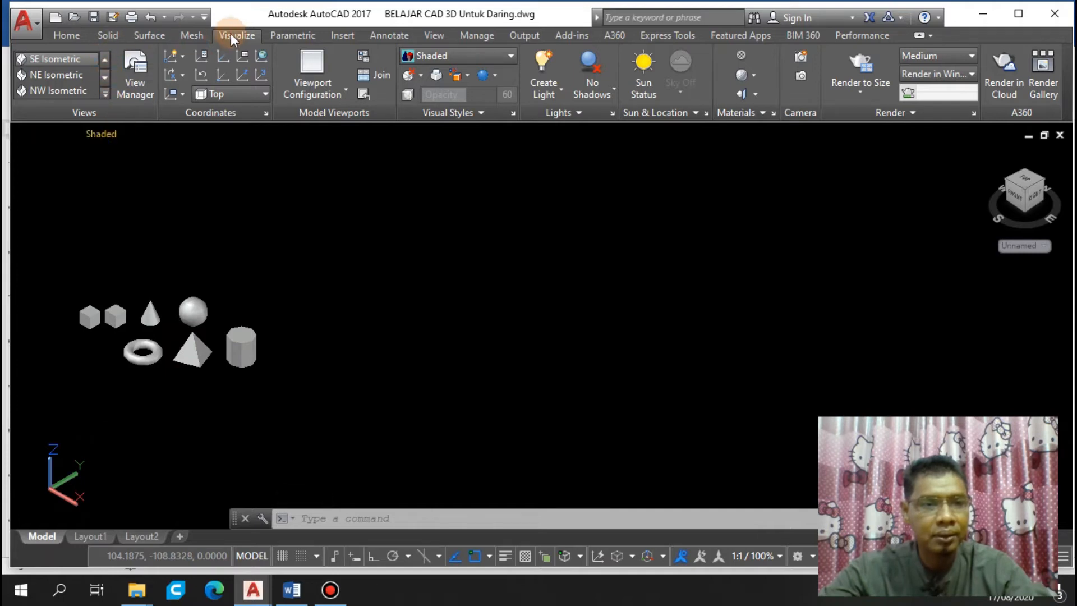
click(104, 59)
click(105, 59)
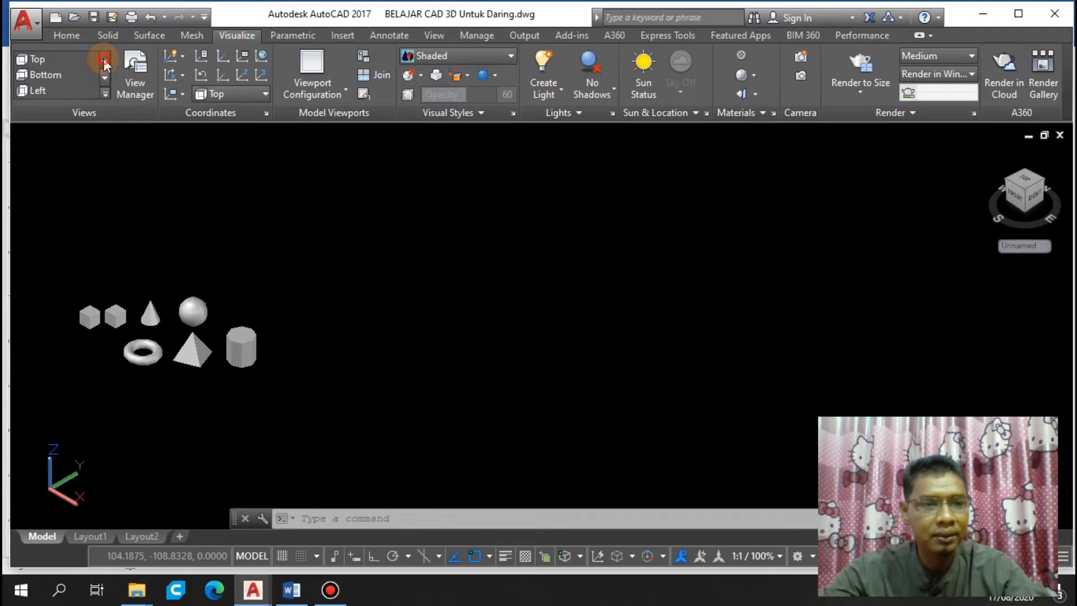
click(56, 59)
middle_drag(568, 274, 216, 238)
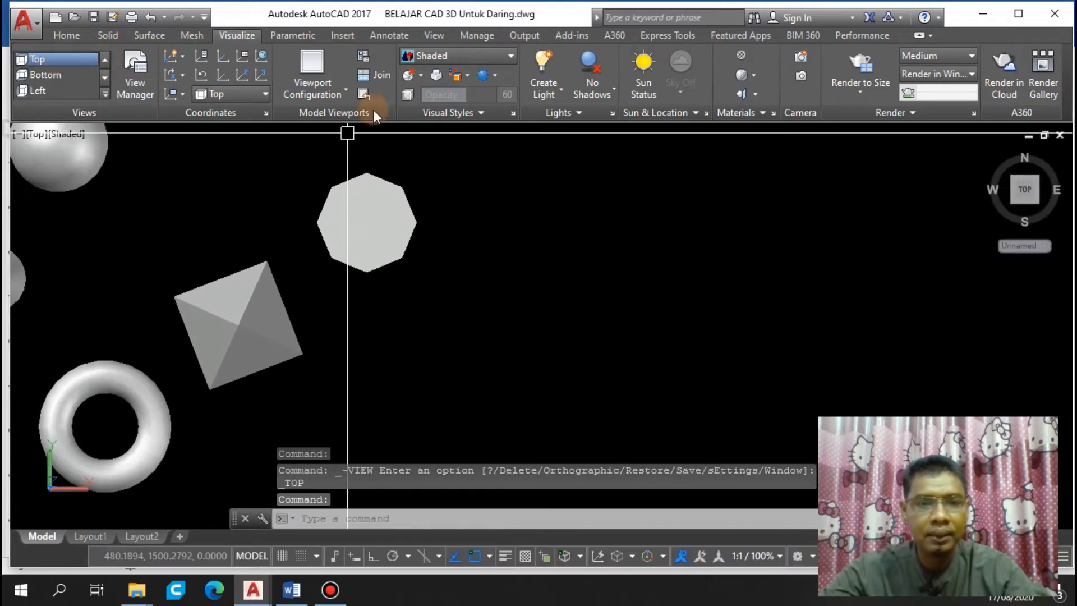
Set the visual style to 2D Wireframe
click(509, 57)
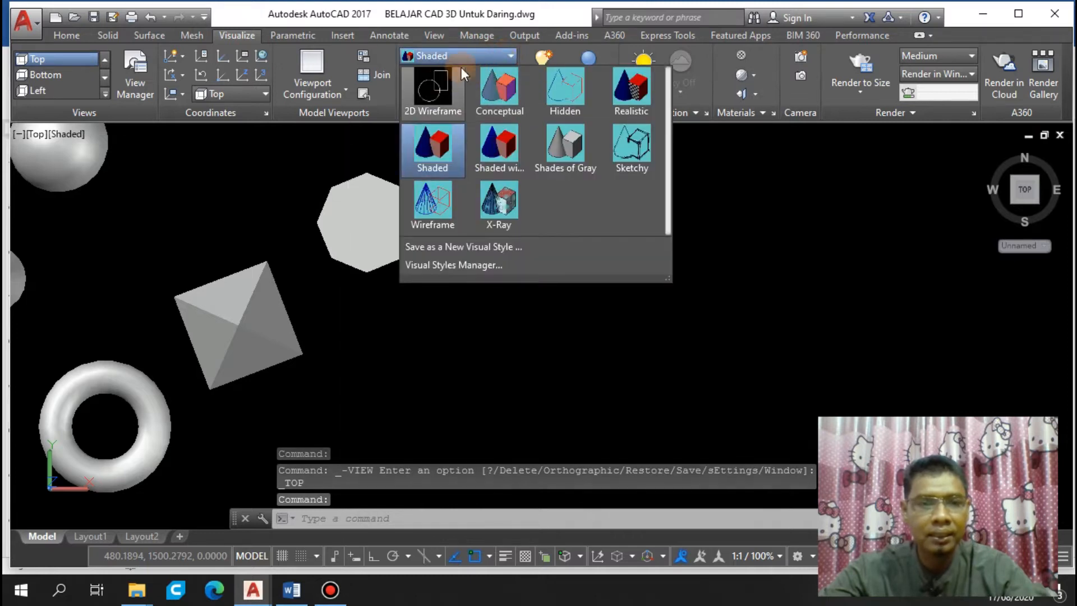
click(376, 147)
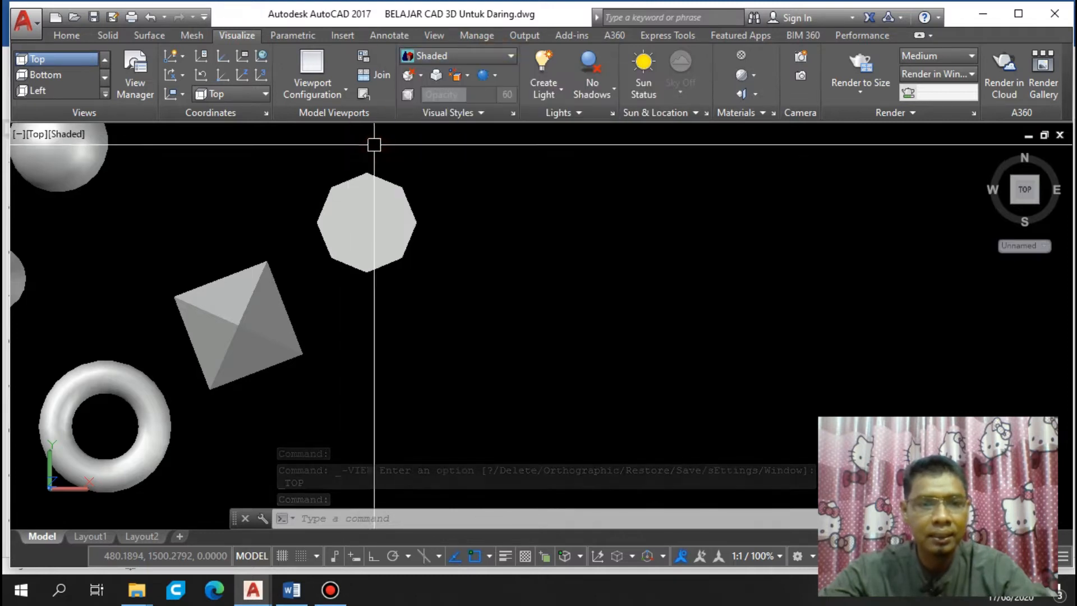
click(508, 54)
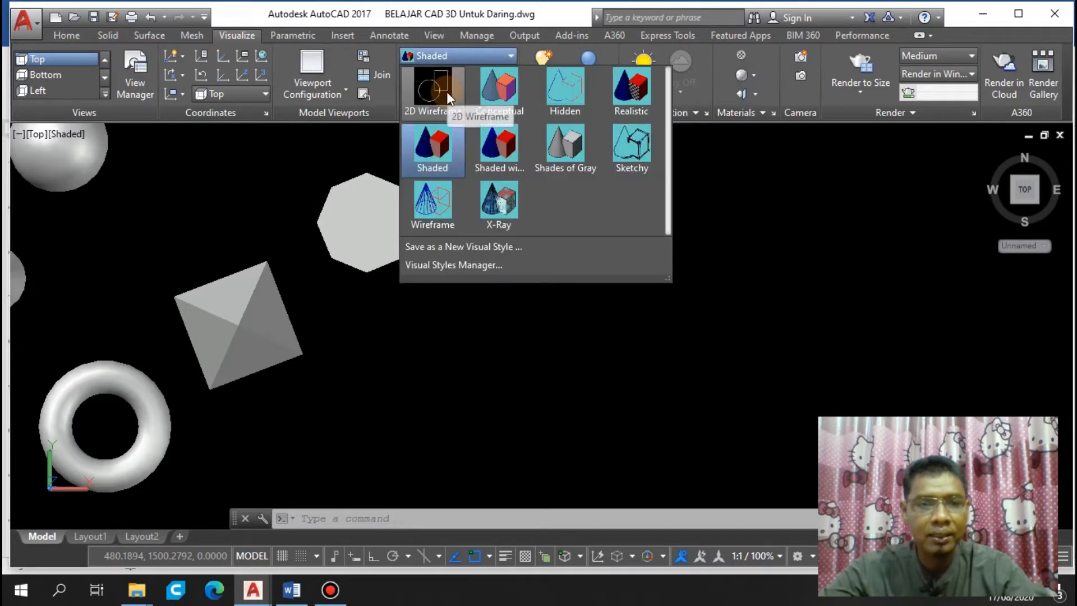
click(448, 96)
scroll(543, 272, down, 2)
middle_drag(533, 289, 323, 285)
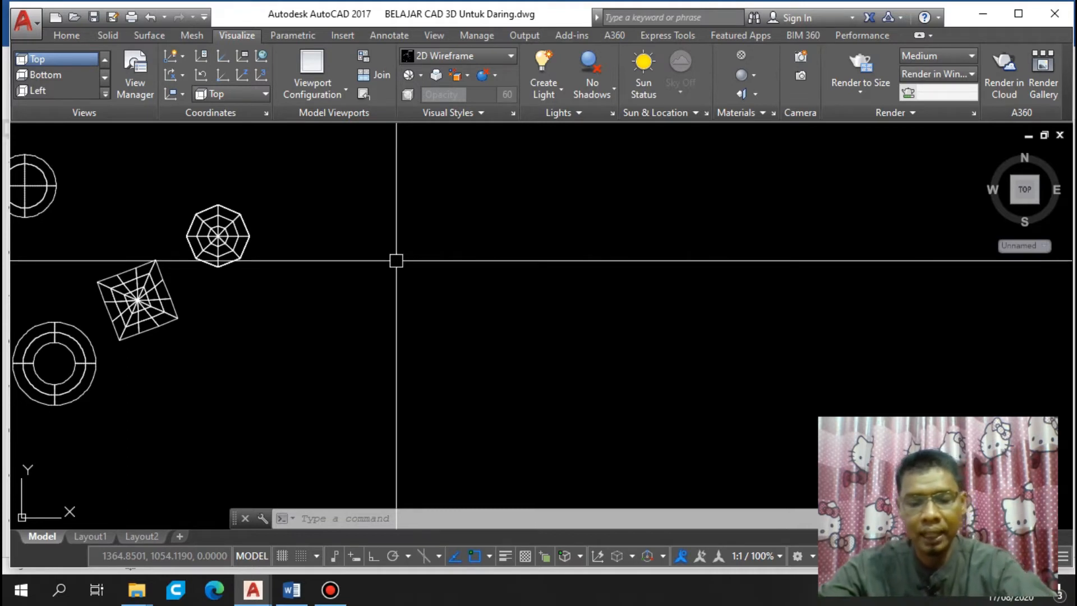
Start a line in the empty area beside the octagonal prism and draw a 40-unit horizontal segment with Ortho on
text(l)
key(Return)
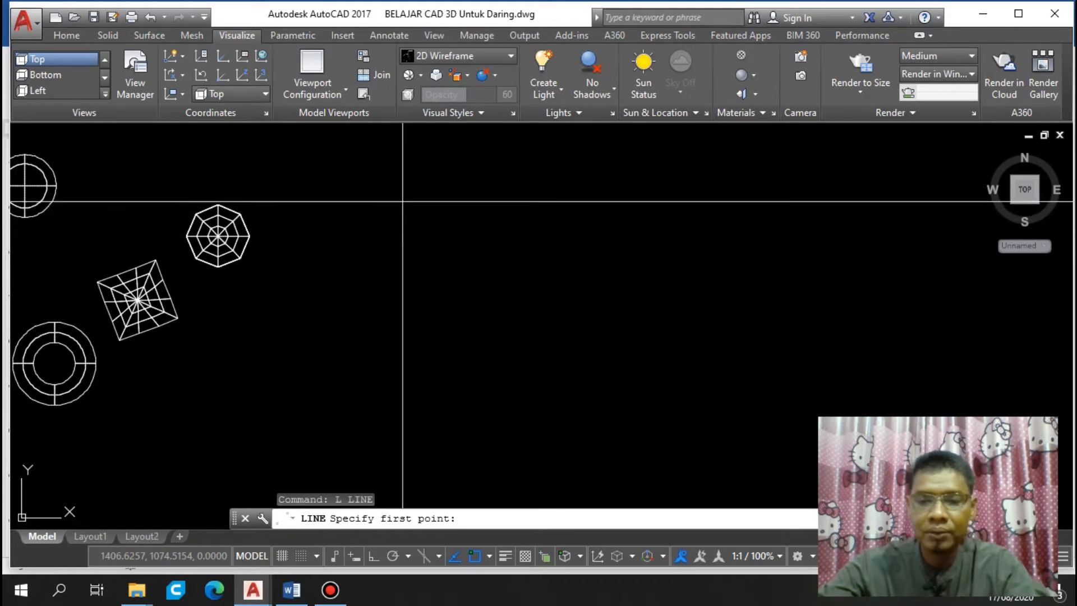
click(388, 204)
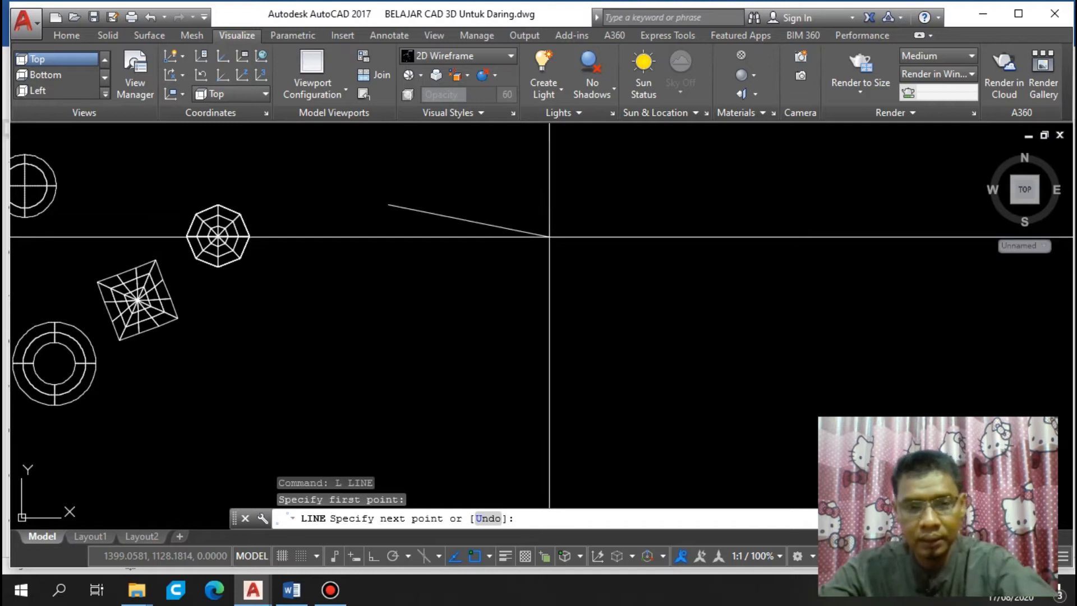
key(F8)
text(40)
key(Return)
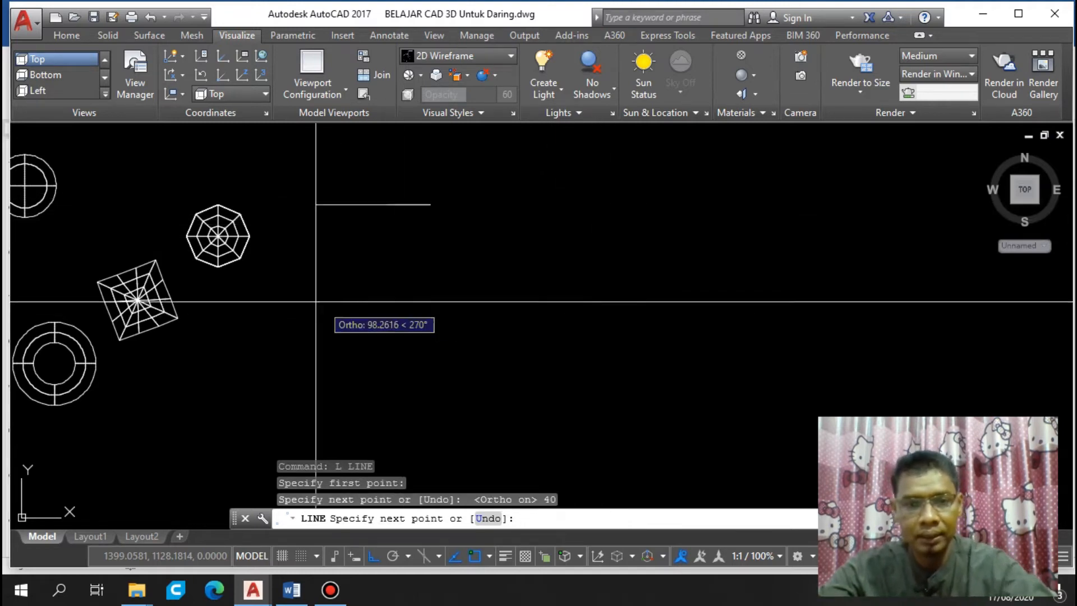
Complete the 40 by 40 square with a 40-unit vertical segment, a 40-unit horizontal segment and a closing line
scroll(410, 213, up, 5)
mouse_move(470, 257)
middle_down()
mouse_move(517, 332)
mouse_move(596, 283)
middle_up()
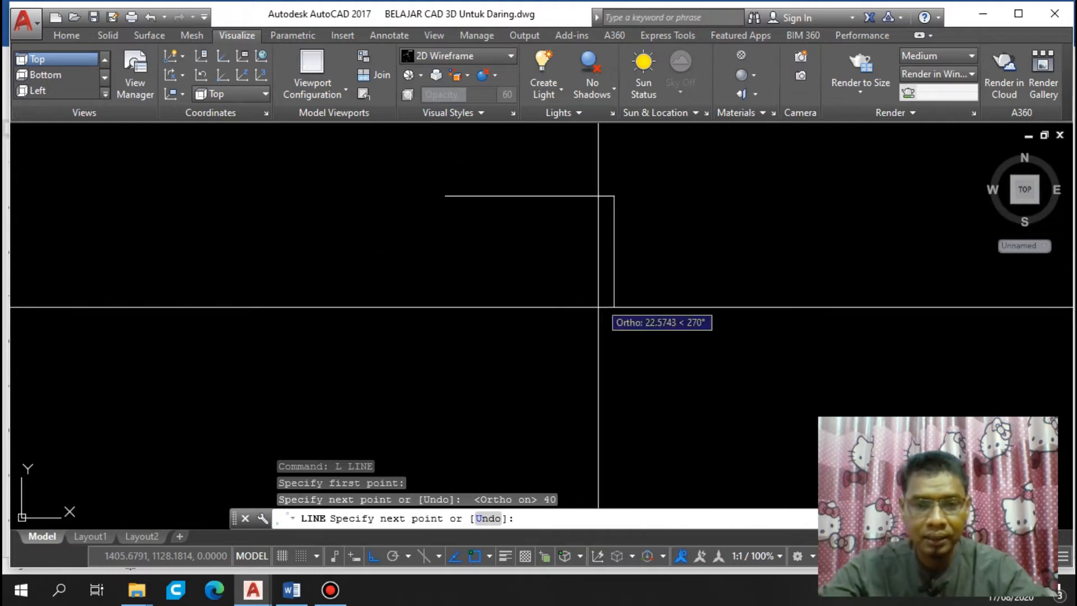
text(40)
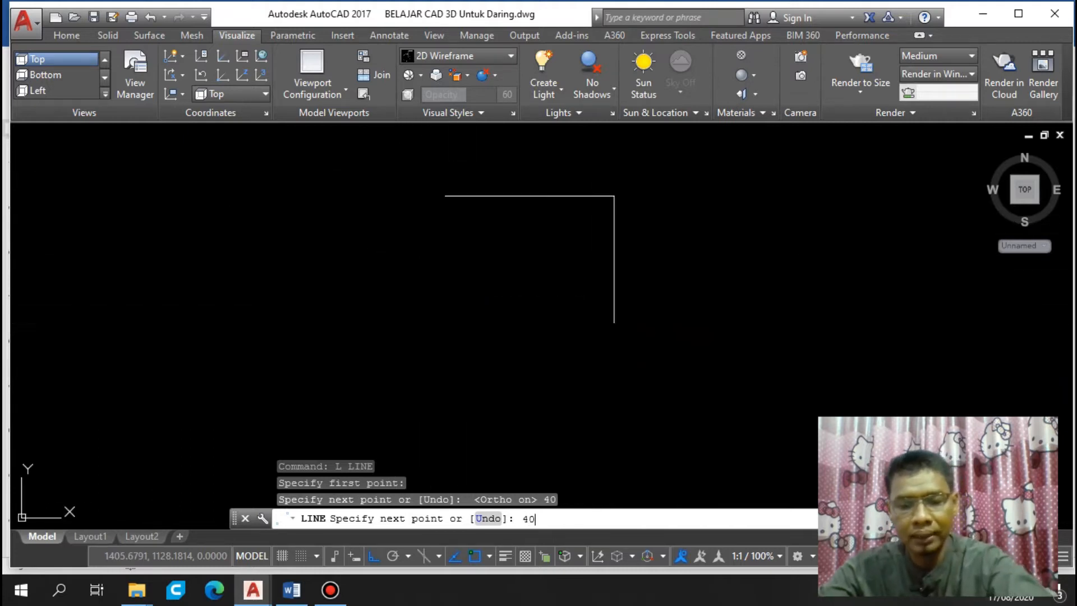
key(Return)
text(40)
key(Return)
text(c)
key(Return)
scroll(516, 293, down, 5)
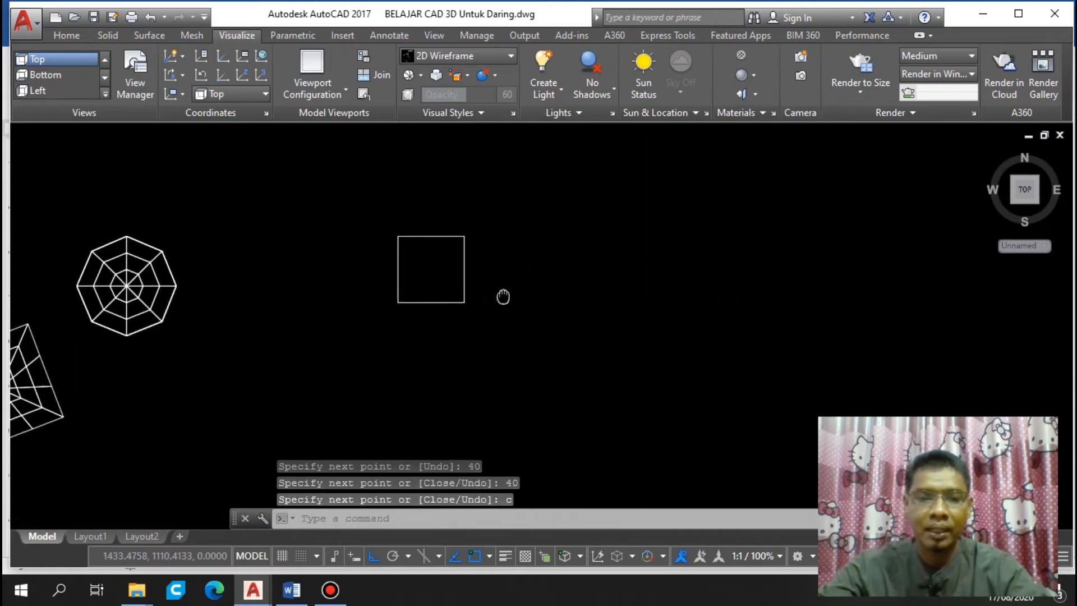
scroll(447, 253, up, 5)
scroll(433, 275, up, 2)
middle_drag(435, 279, 430, 345)
scroll(509, 299, down, 2)
middle_drag(509, 299, 437, 279)
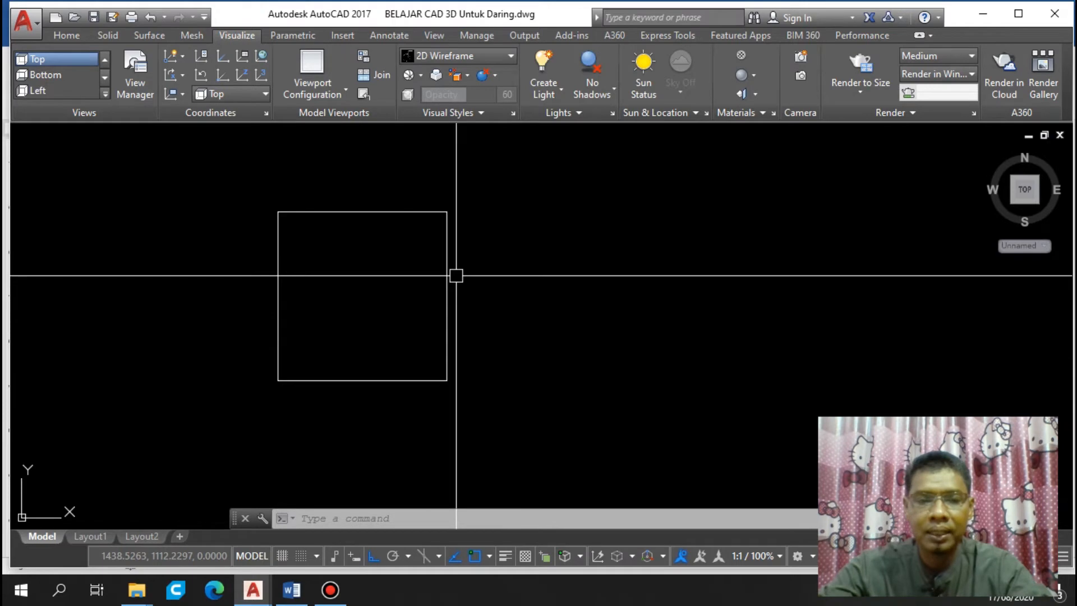
scroll(457, 276, up, 2)
middle_drag(654, 260, 524, 265)
scroll(523, 265, down, 2)
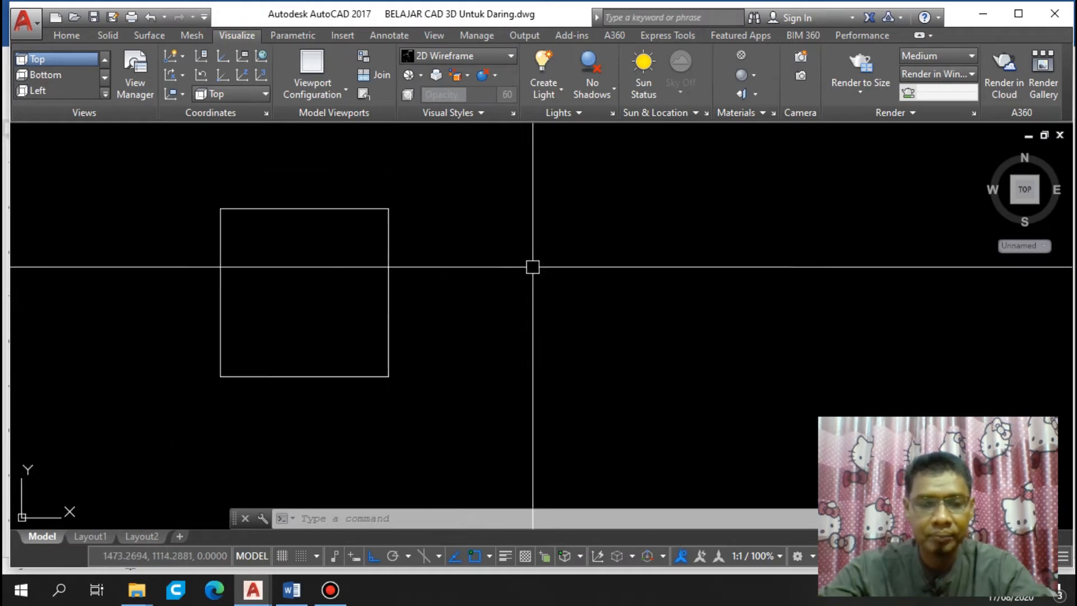
scroll(540, 271, down, 4)
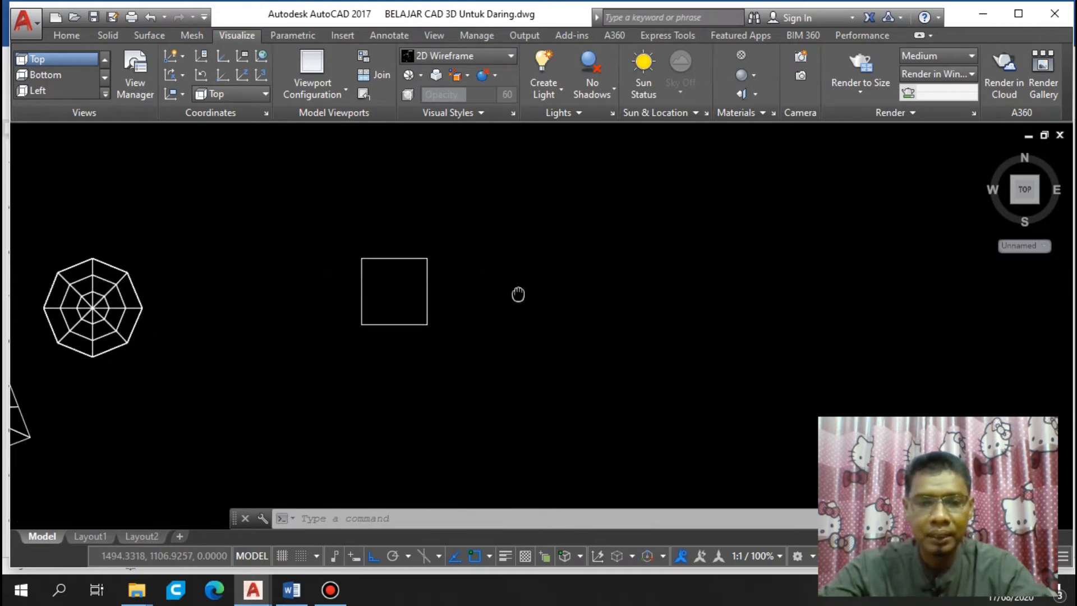
middle_drag(546, 296, 496, 296)
scroll(496, 296, up, 2)
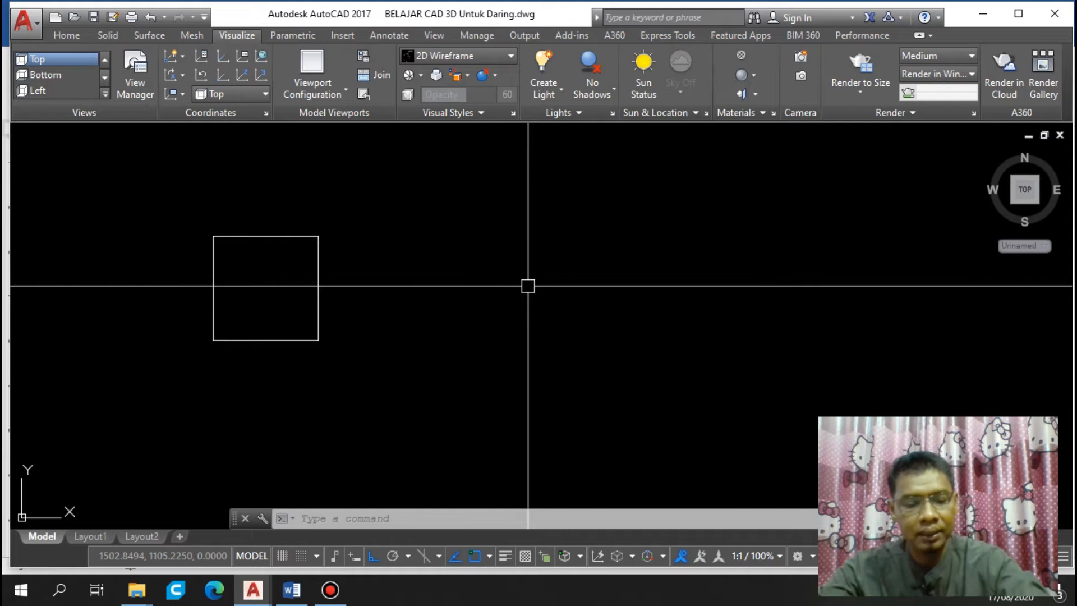
text(rec)
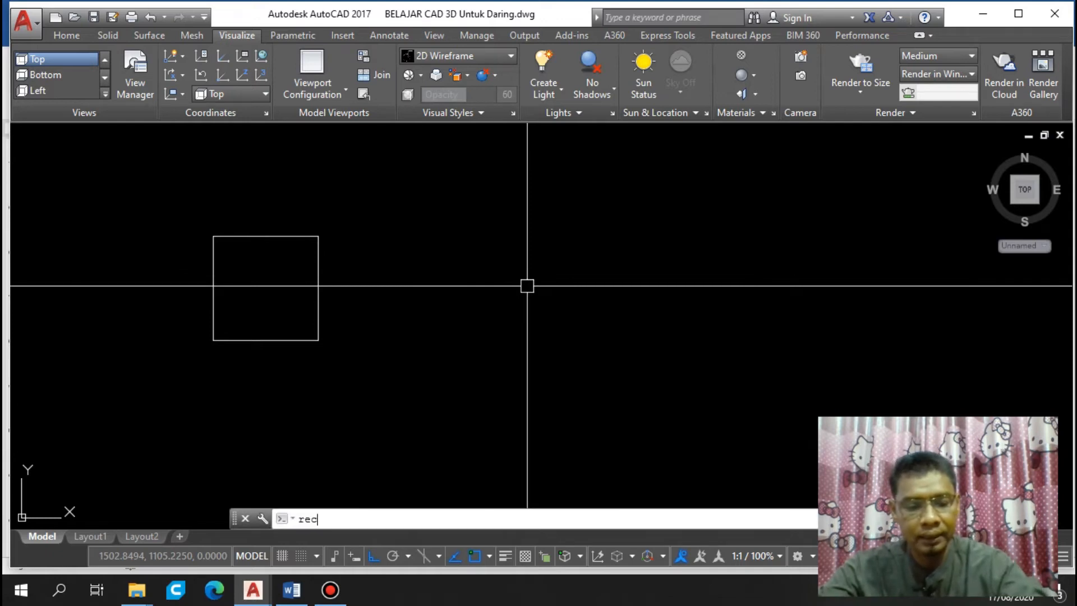
key(Return)
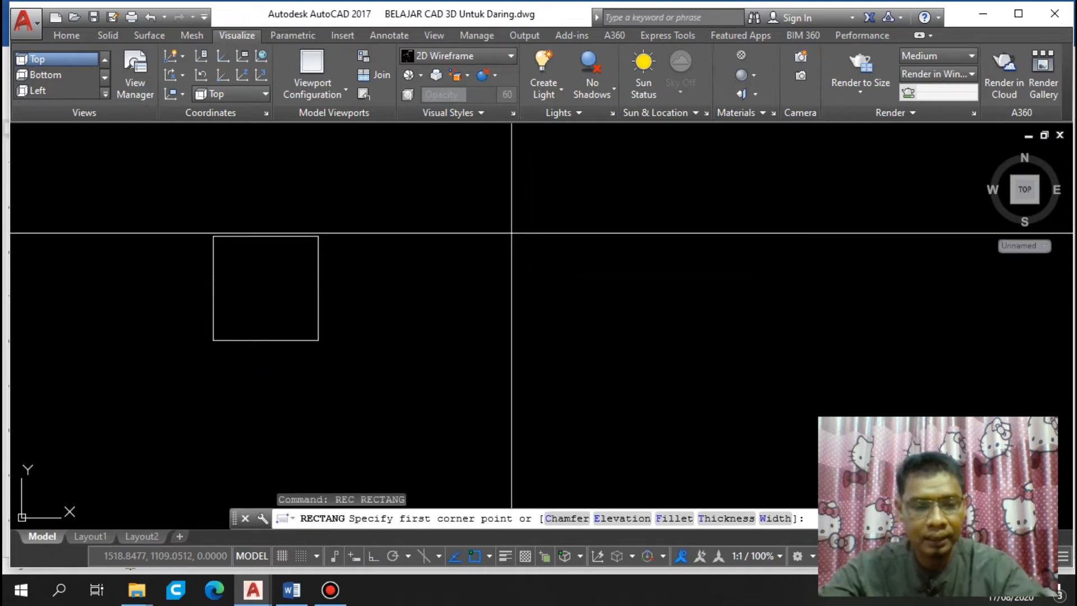
click(512, 234)
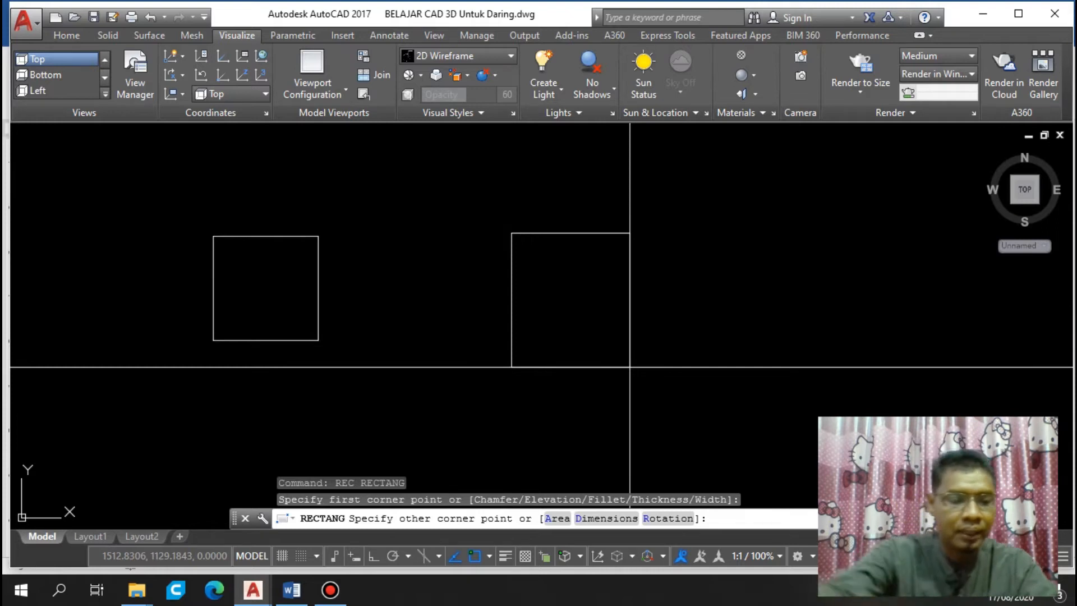
text(@)
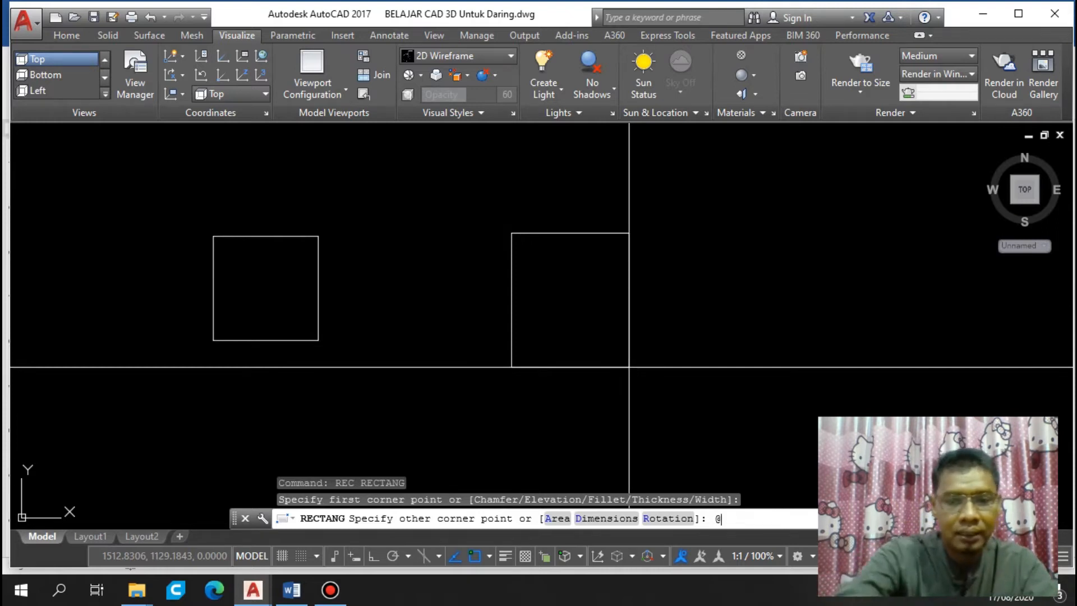
text(40)
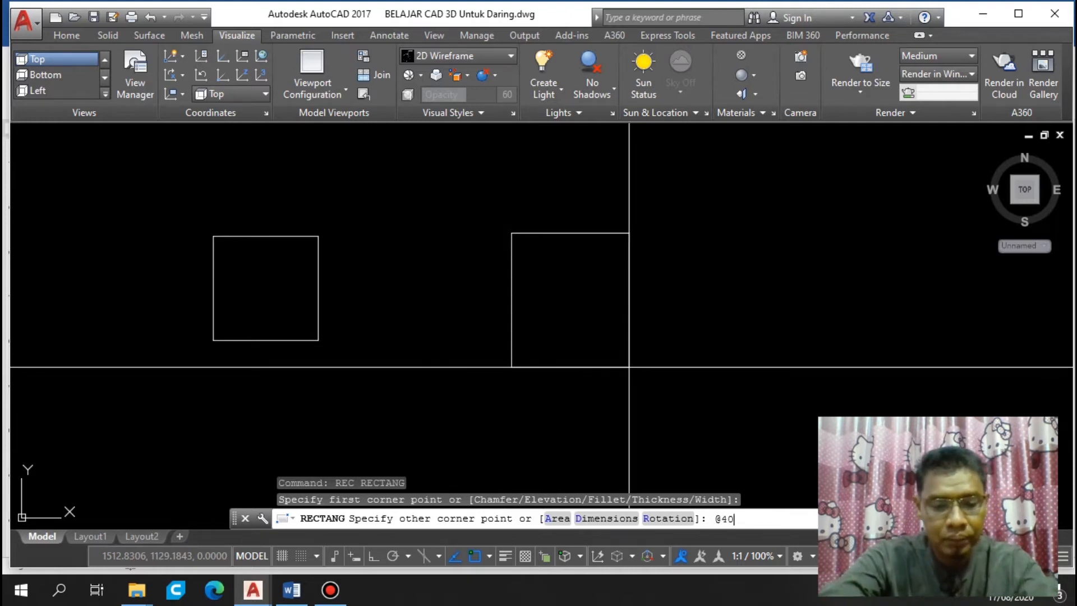
text(,40)
key(Return)
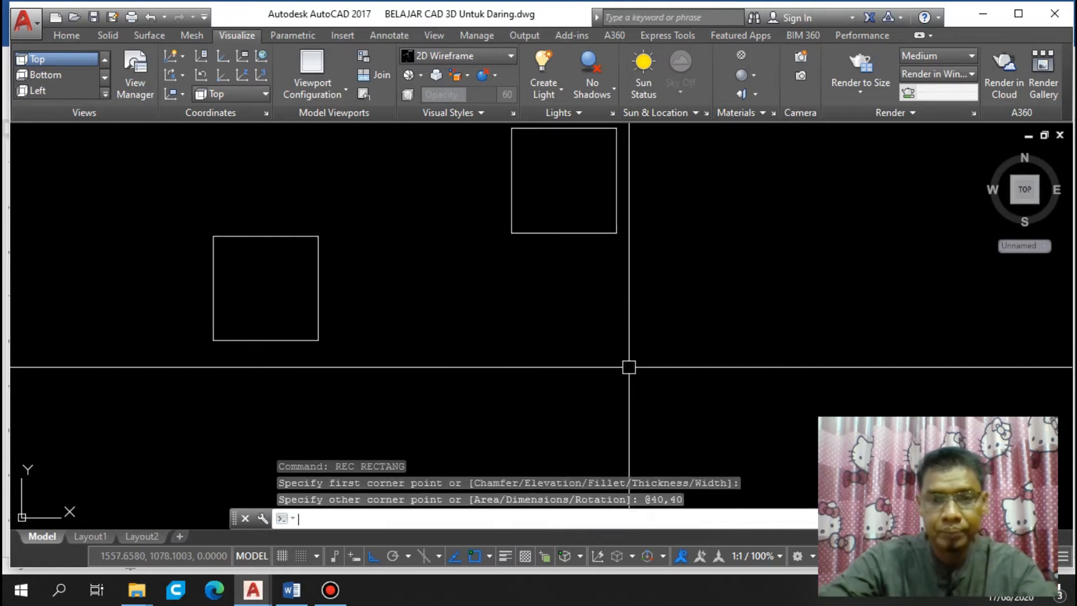
Move the rectangle-drawn square straight down until it is roughly level with the line-drawn square
click(664, 193)
click(614, 247)
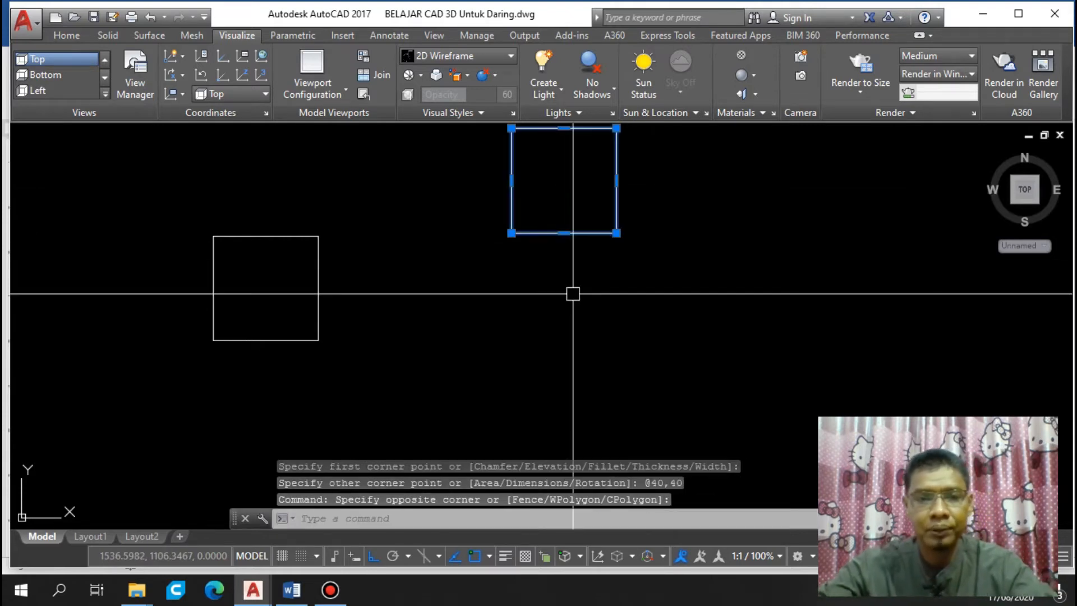
text(m)
key(Return)
click(577, 251)
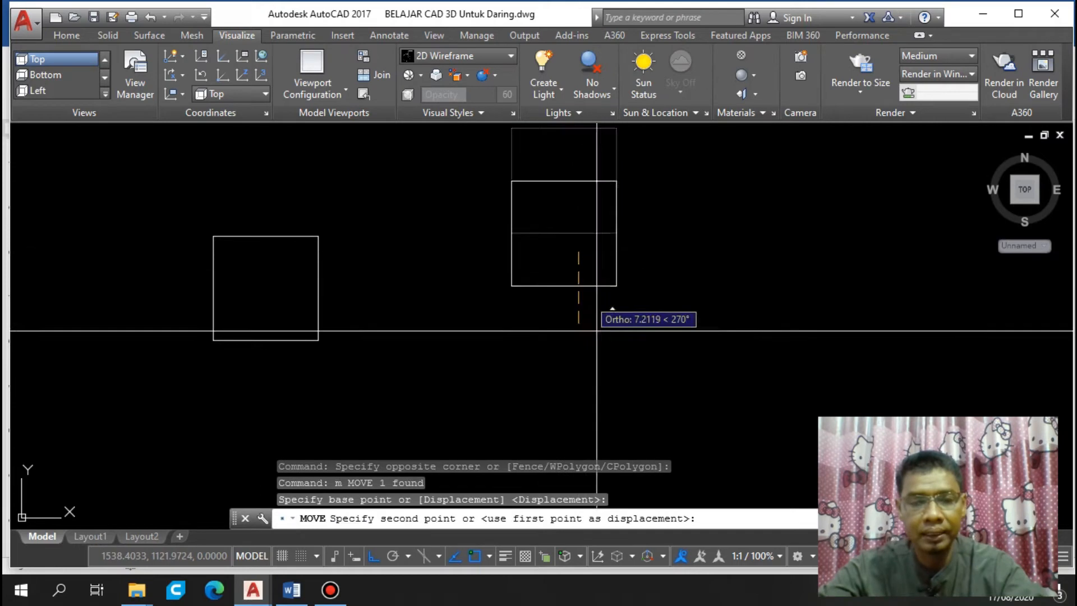
click(618, 364)
middle_drag(433, 361, 494, 379)
scroll(549, 341, up, 4)
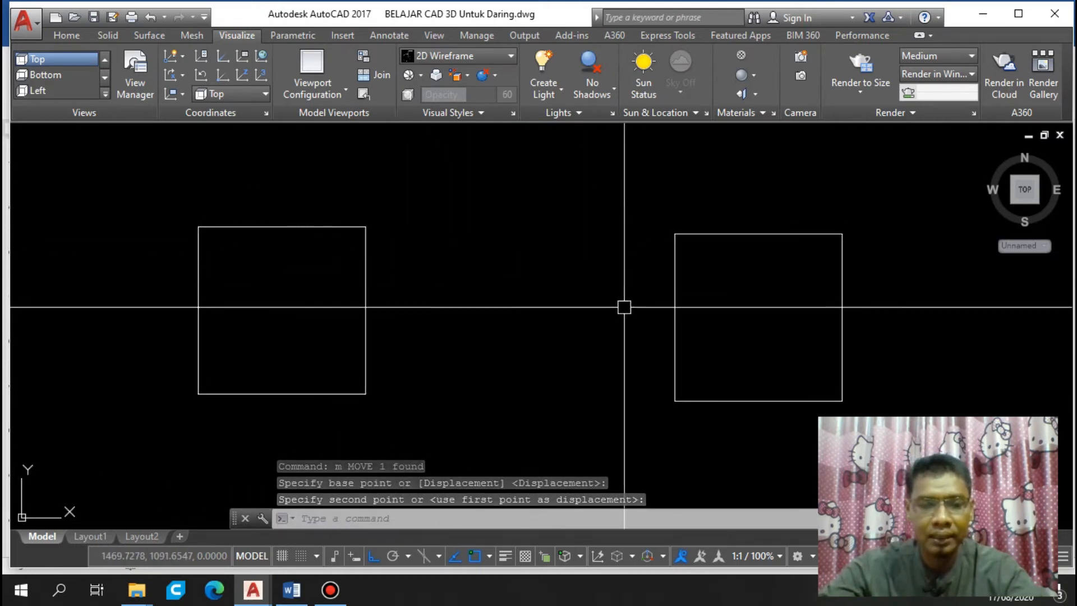
Switch the view to SE Isometric with both squares in sight
middle_drag(749, 315, 707, 300)
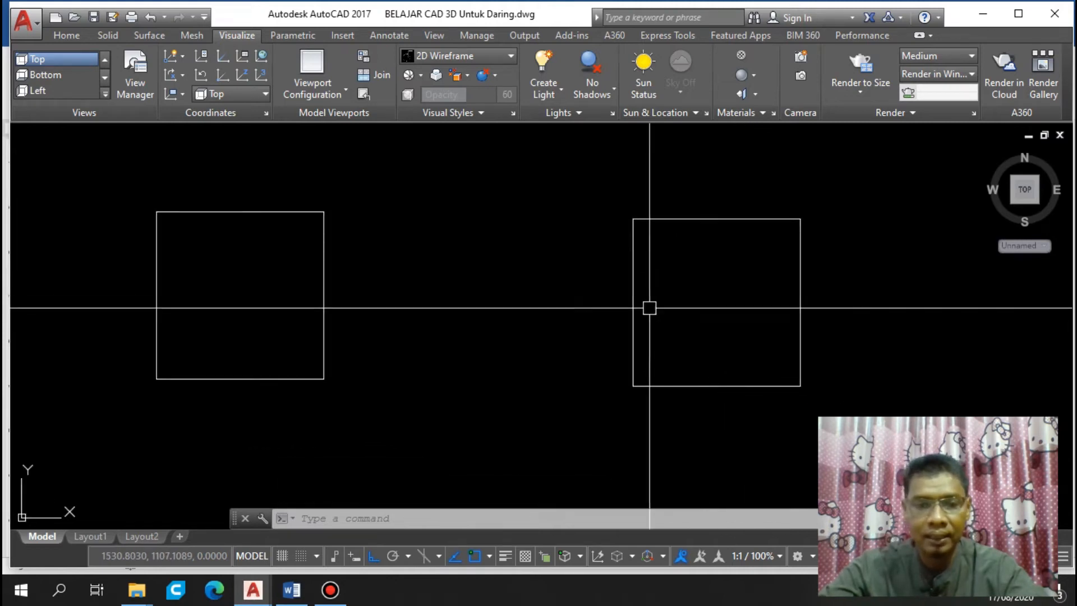
middle_drag(467, 170, 497, 227)
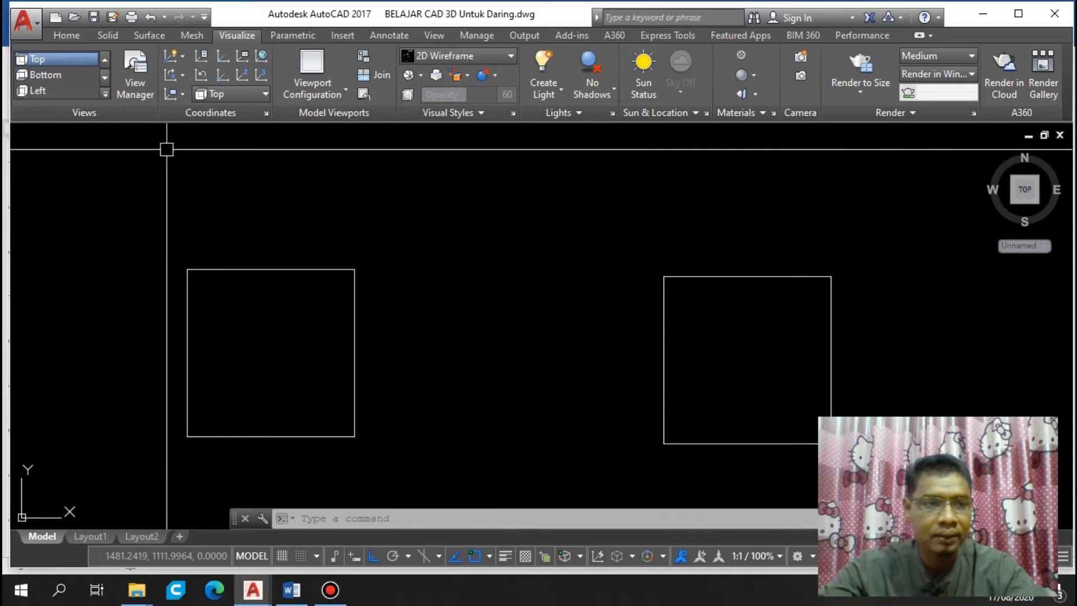
click(104, 99)
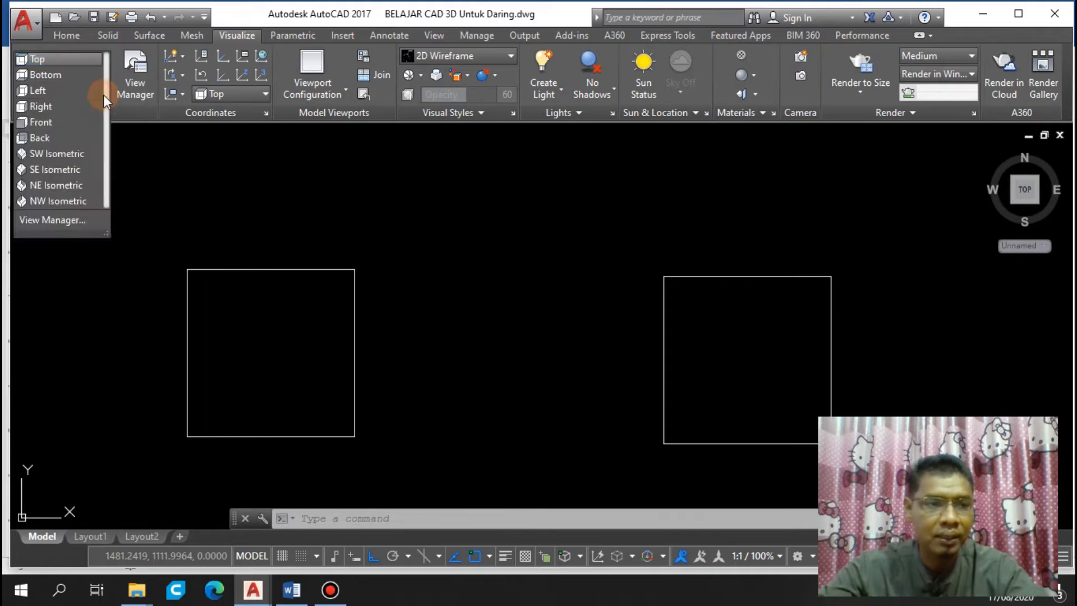
click(67, 170)
mouse_move(753, 402)
middle_down()
mouse_move(529, 301)
mouse_move(585, 304)
middle_up()
scroll(524, 296, up, 6)
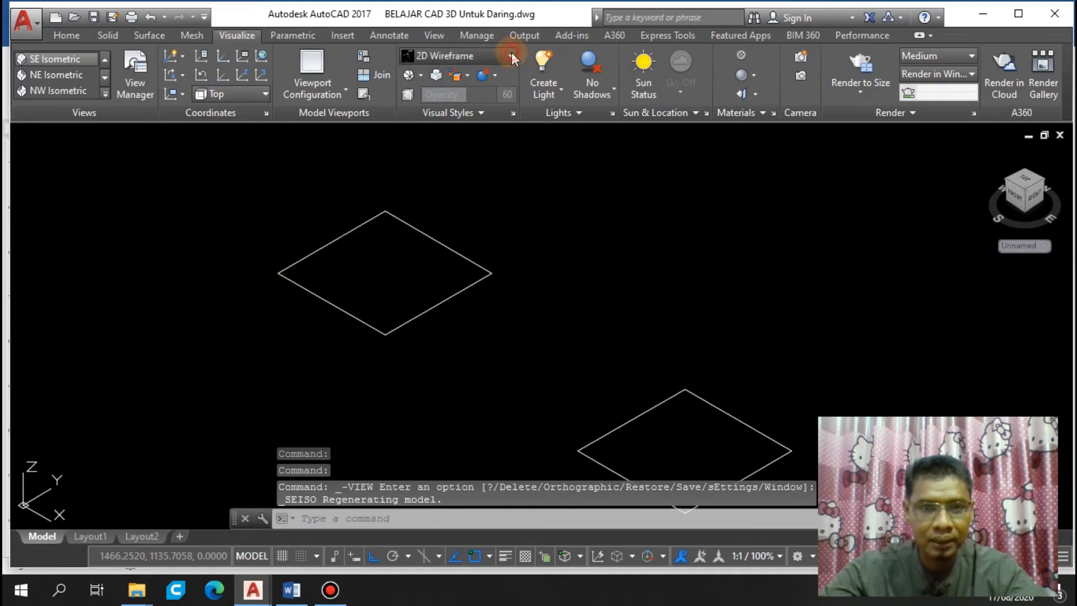
Try the Shaded visual style on the two squares and return to 2D Wireframe
click(512, 55)
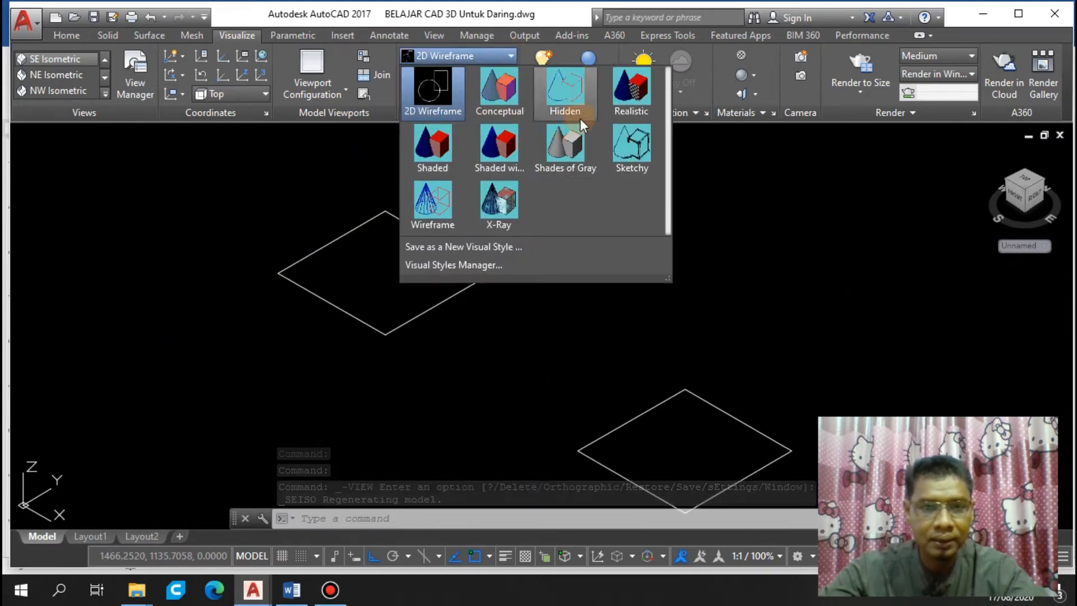
click(438, 161)
middle_drag(651, 301, 643, 294)
click(506, 55)
click(444, 92)
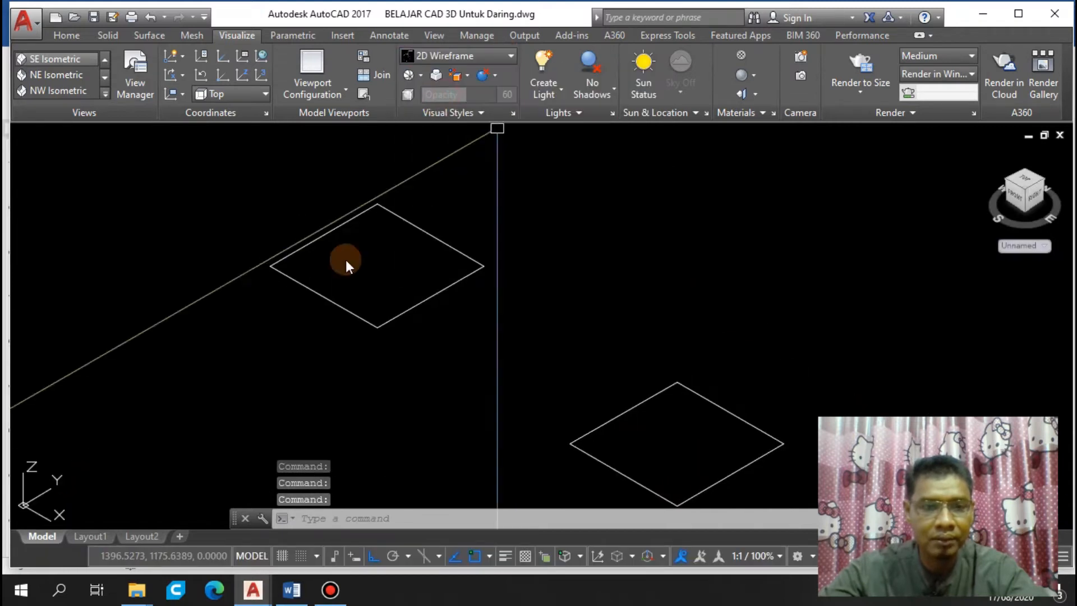
Examine the line-drawn and rectangle-drawn squares side by side in the isometric view
click(469, 338)
click(475, 292)
key(Escape)
click(368, 274)
key(Escape)
scroll(385, 264, down, 2)
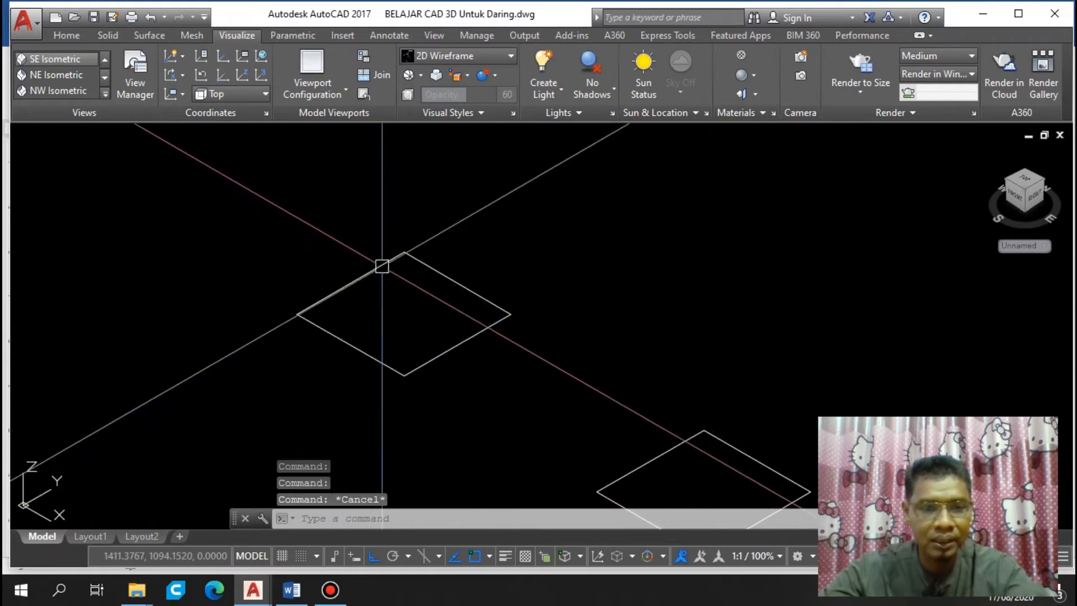
click(549, 386)
scroll(582, 398, up, 2)
middle_drag(602, 431, 656, 459)
scroll(623, 401, down, 1)
scroll(542, 371, up, 2)
key(Escape)
middle_drag(406, 324, 365, 270)
scroll(362, 271, down, 2)
middle_drag(545, 361, 483, 339)
scroll(449, 330, up, 2)
scroll(543, 346, down, 2)
Extrude the rectangle-drawn square to a height of 10
text(ext)
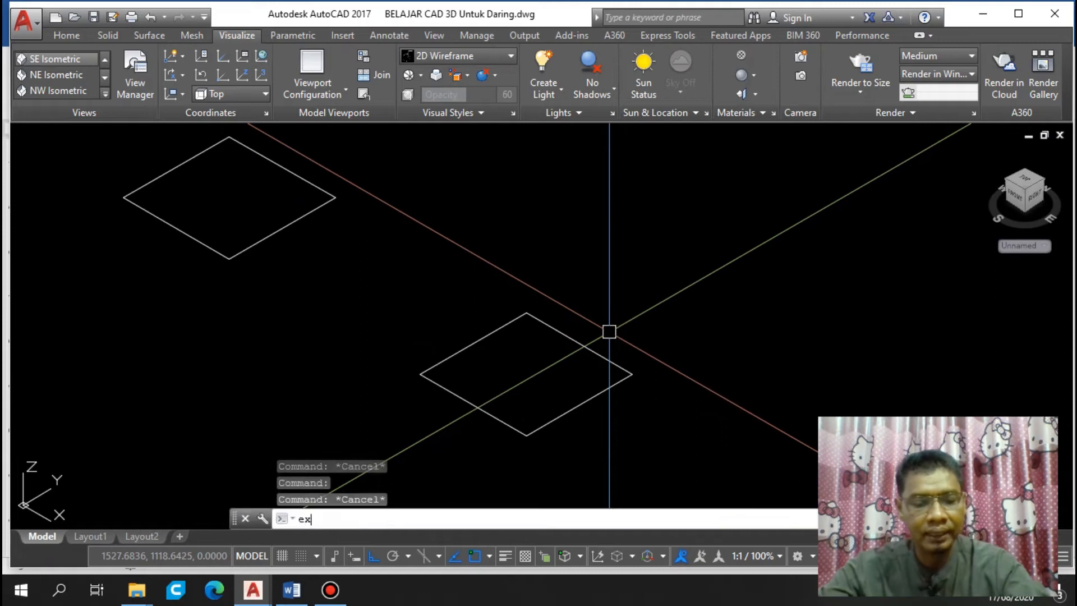
key(Return)
click(591, 348)
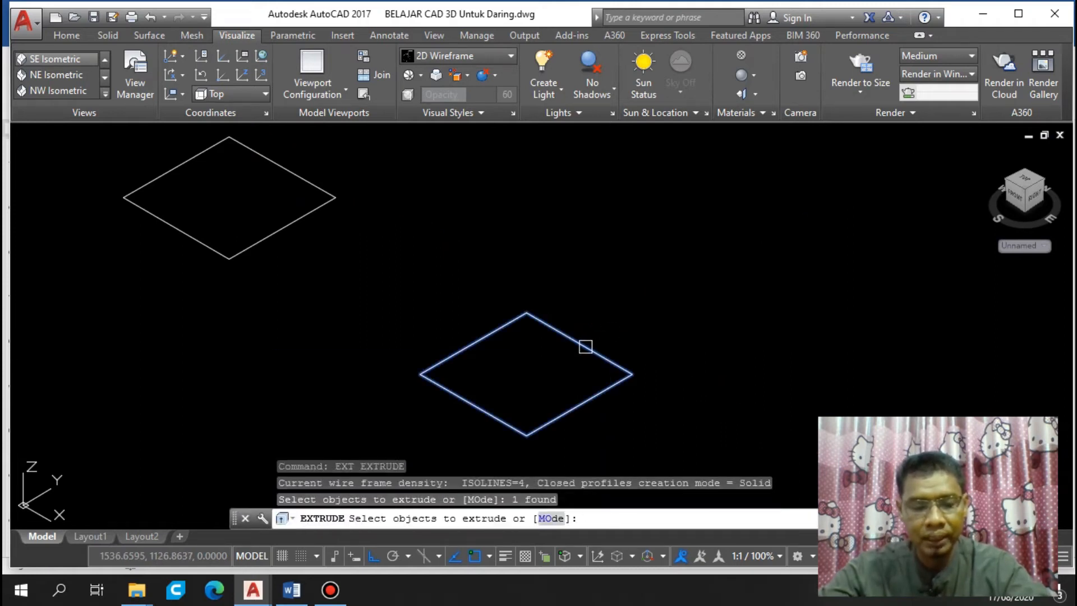
key(Return)
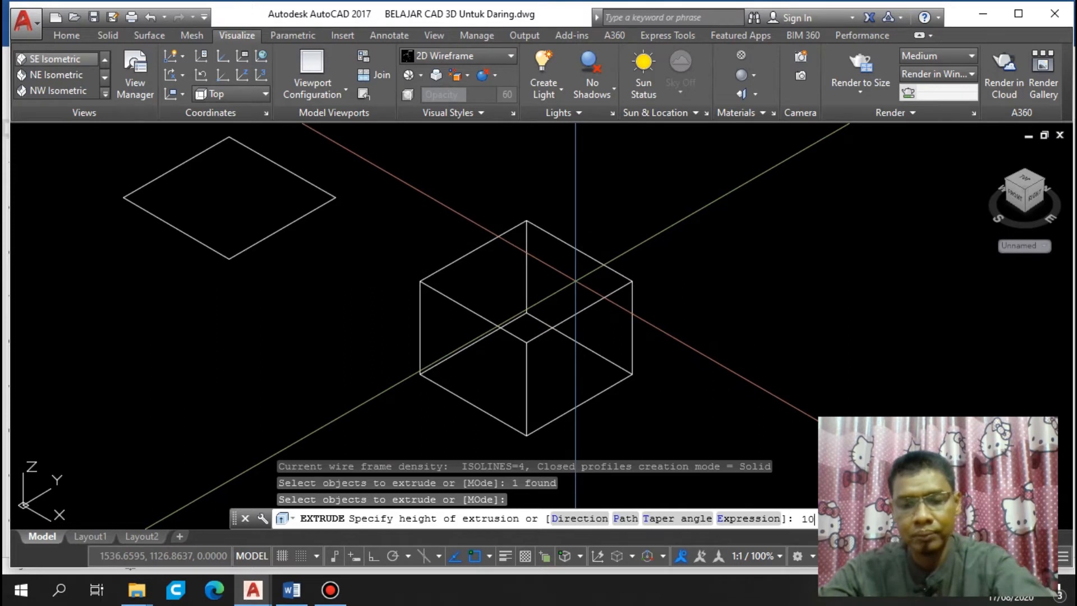
key(Return)
middle_drag(359, 331, 488, 361)
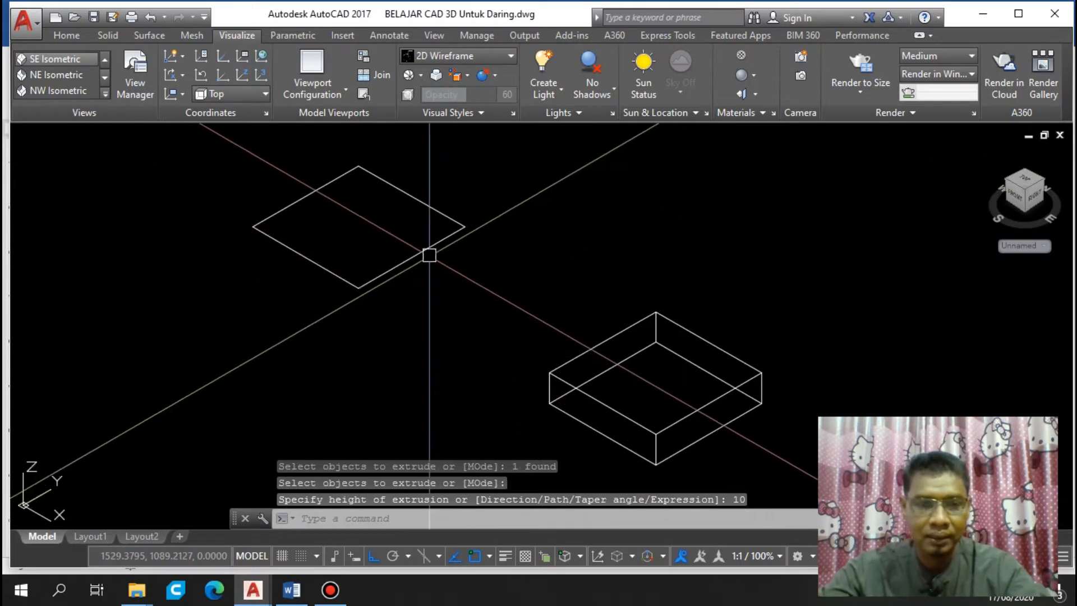
Copy the line-drawn square about 115 units in the negative Y direction with Ortho on
scroll(510, 339, up, 3)
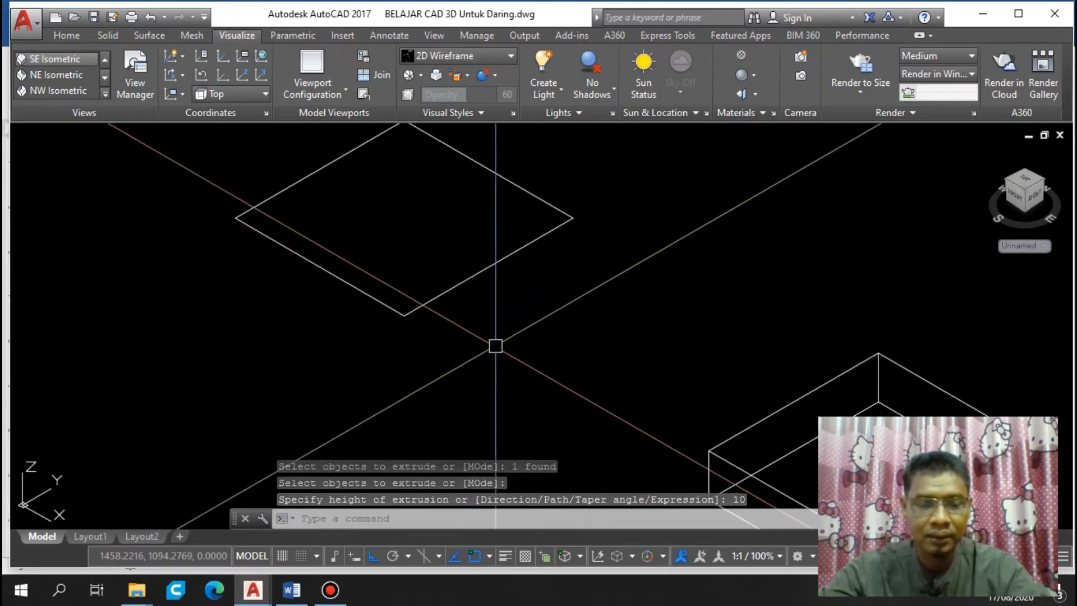
scroll(524, 303, down, 2)
middle_drag(533, 306, 497, 345)
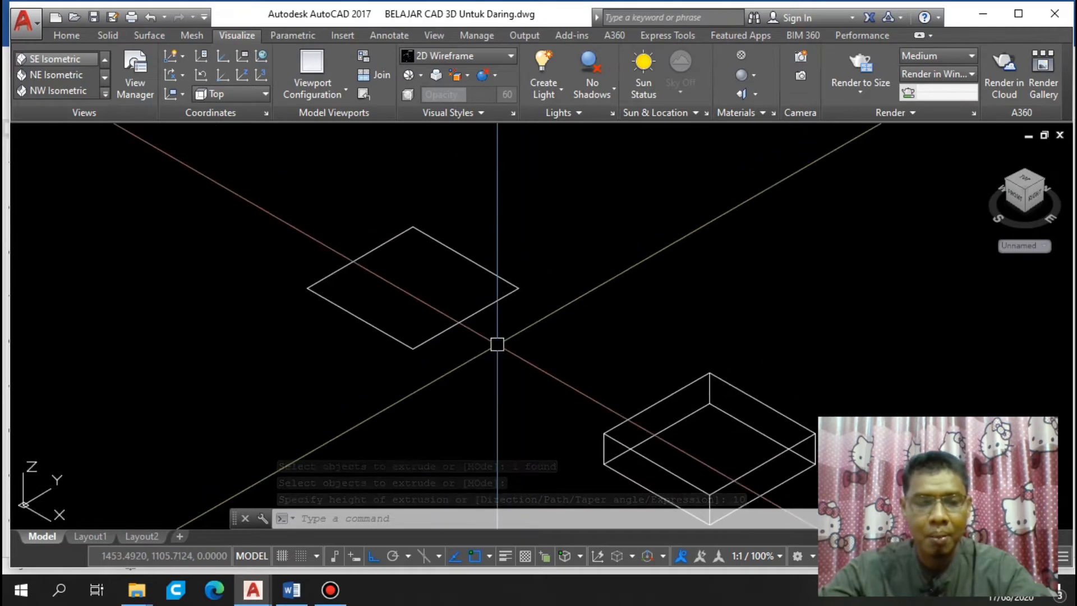
click(555, 209)
click(360, 360)
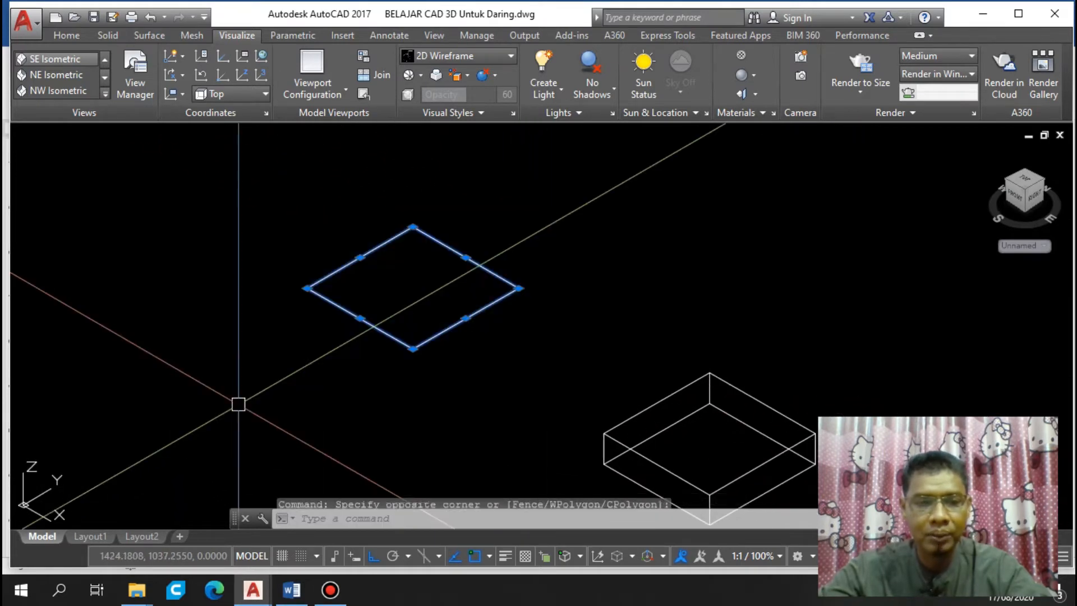
text(co)
key(Return)
click(294, 363)
middle_drag(201, 425, 383, 329)
click(210, 444)
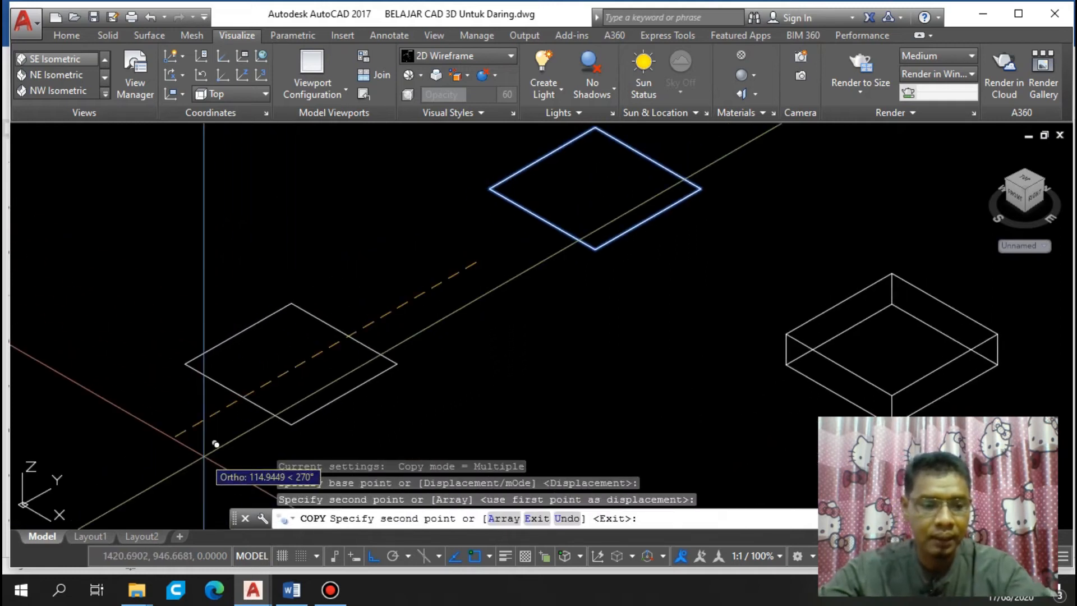
key(Escape)
Extrude all four lines of the original line-drawn square to a height of 10
middle_drag(485, 289, 275, 471)
middle_drag(387, 393, 408, 398)
scroll(383, 297, up, 3)
mouse_move(505, 378)
middle_down()
mouse_move(450, 323)
mouse_move(508, 373)
middle_up()
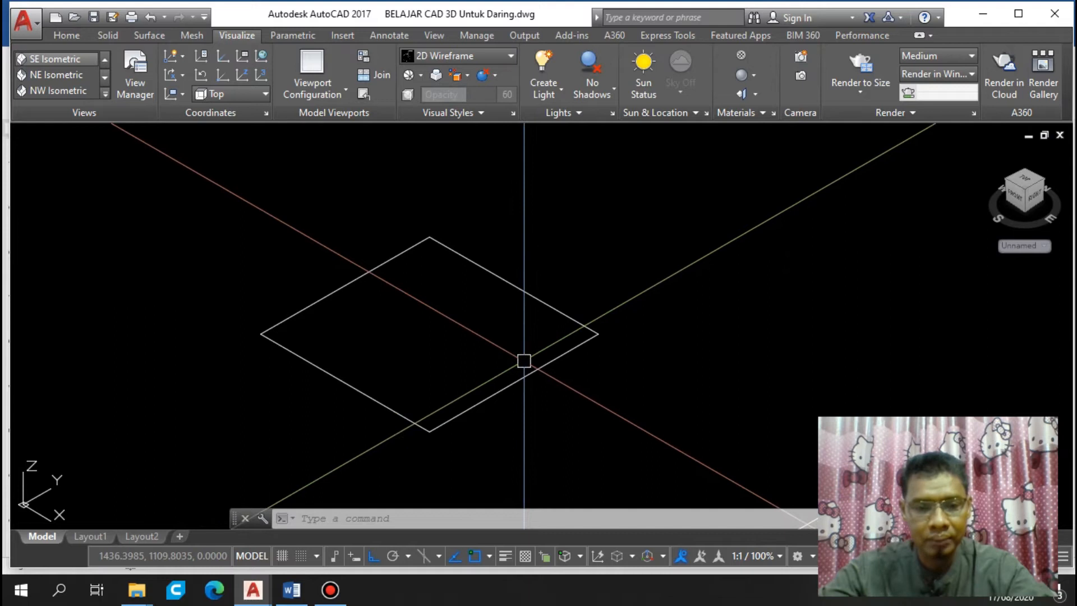
middle_drag(573, 398, 573, 398)
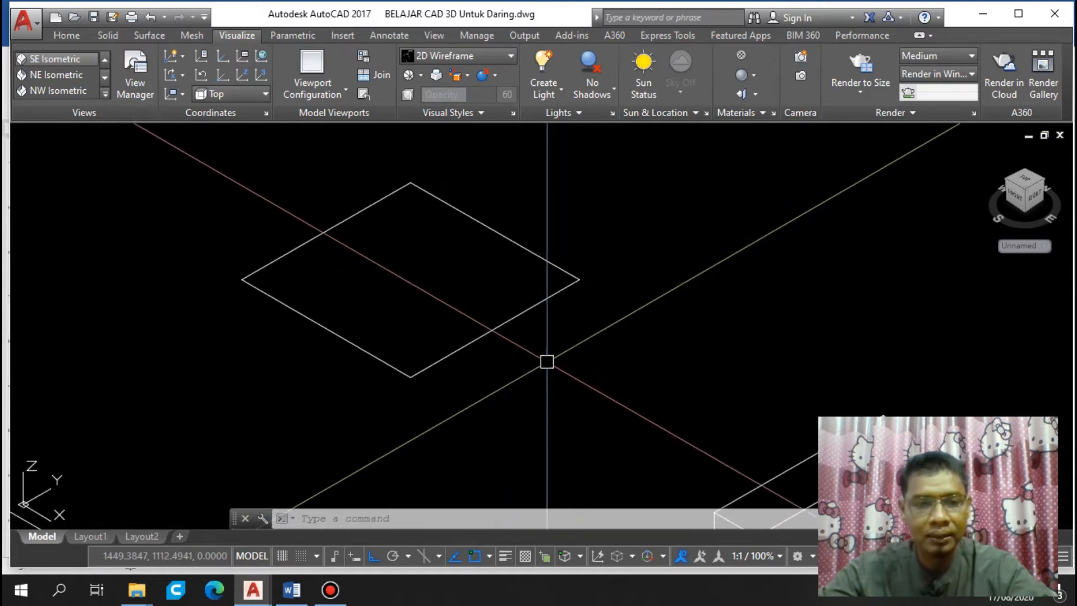
text(xt)
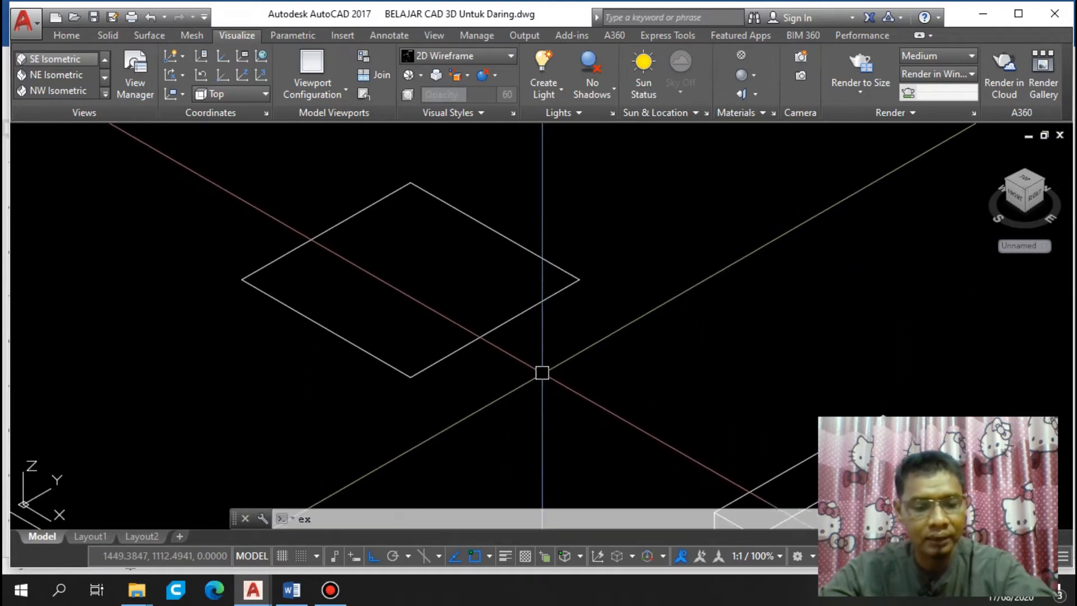
key(Return)
mouse_move(585, 183)
mouse_down()
mouse_move(302, 382)
mouse_move(243, 224)
mouse_move(250, 199)
mouse_up()
mouse_move(652, 253)
mouse_down()
mouse_move(552, 398)
mouse_move(347, 349)
mouse_up()
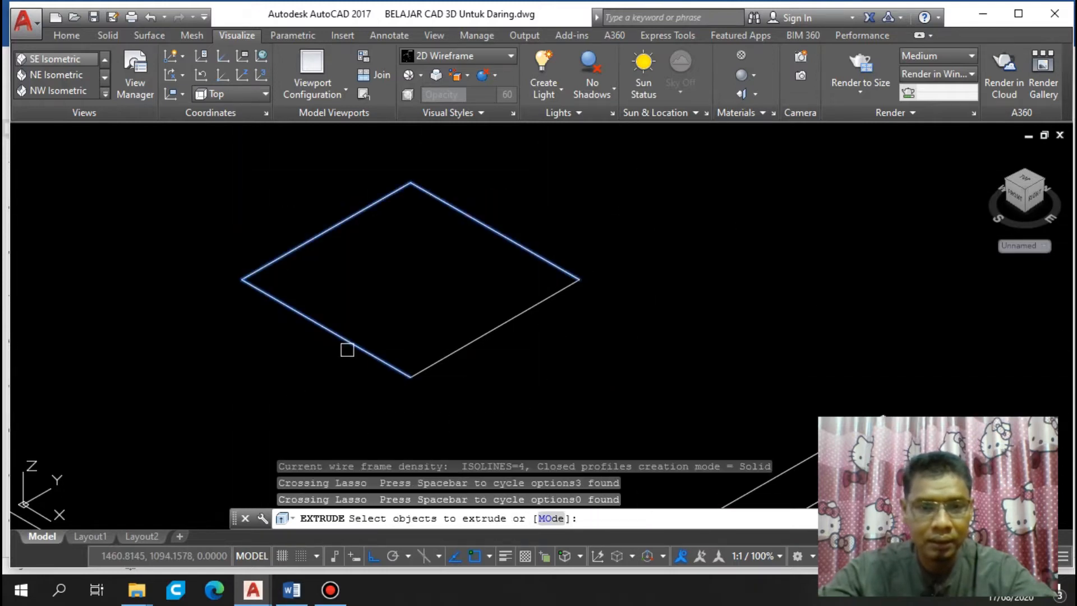
click(308, 402)
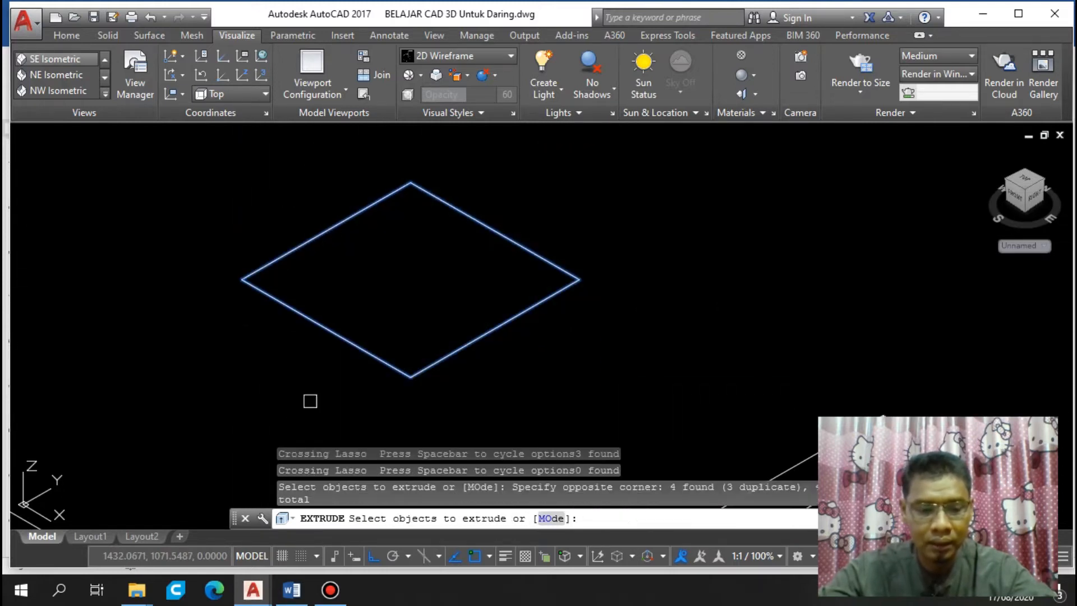
key(Return)
text(10)
key(Return)
Examine the extruded rectangle and the extruded lines up close to compare their wireframe structure
scroll(648, 282, down, 2)
middle_drag(697, 314, 559, 257)
scroll(578, 317, down, 2)
middle_drag(582, 320, 525, 313)
scroll(568, 343, up, 2)
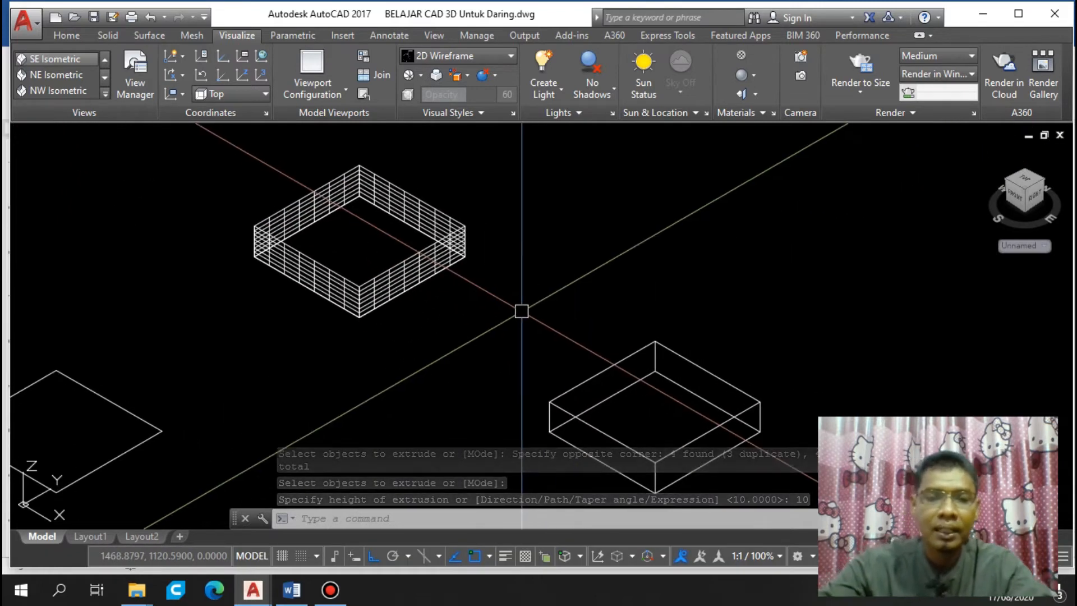
middle_drag(592, 372, 428, 264)
scroll(524, 306, up, 6)
middle_drag(551, 319, 564, 342)
scroll(563, 341, down, 6)
click(673, 341)
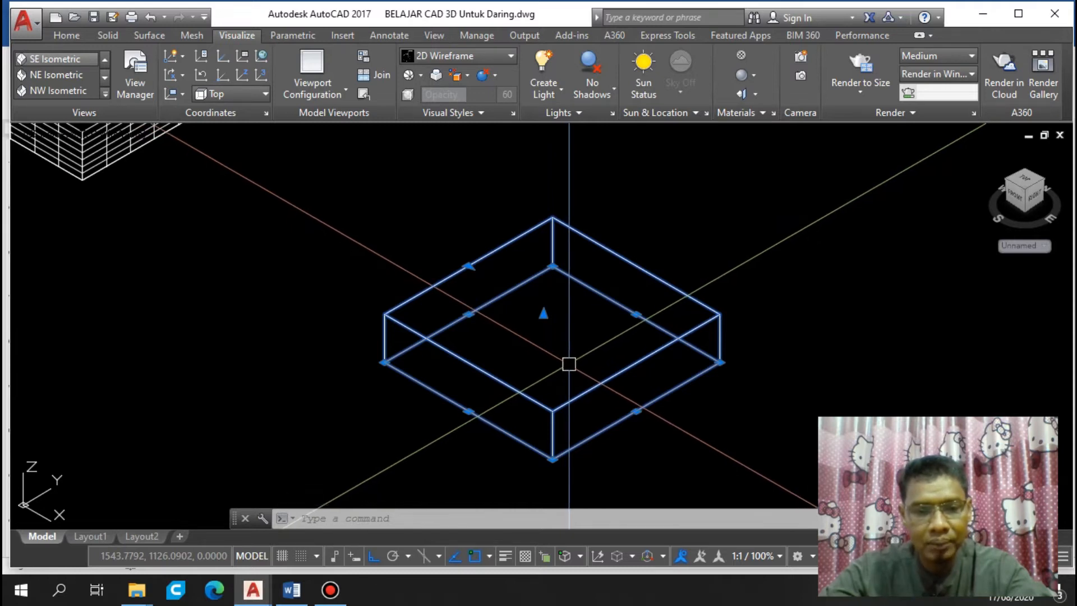
click(497, 374)
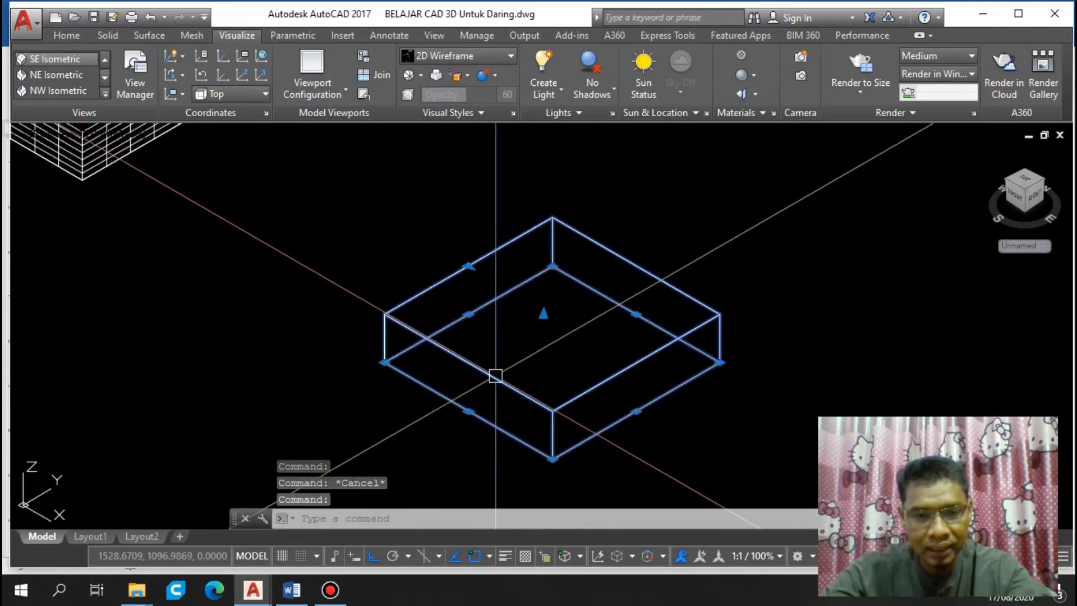
key(Escape)
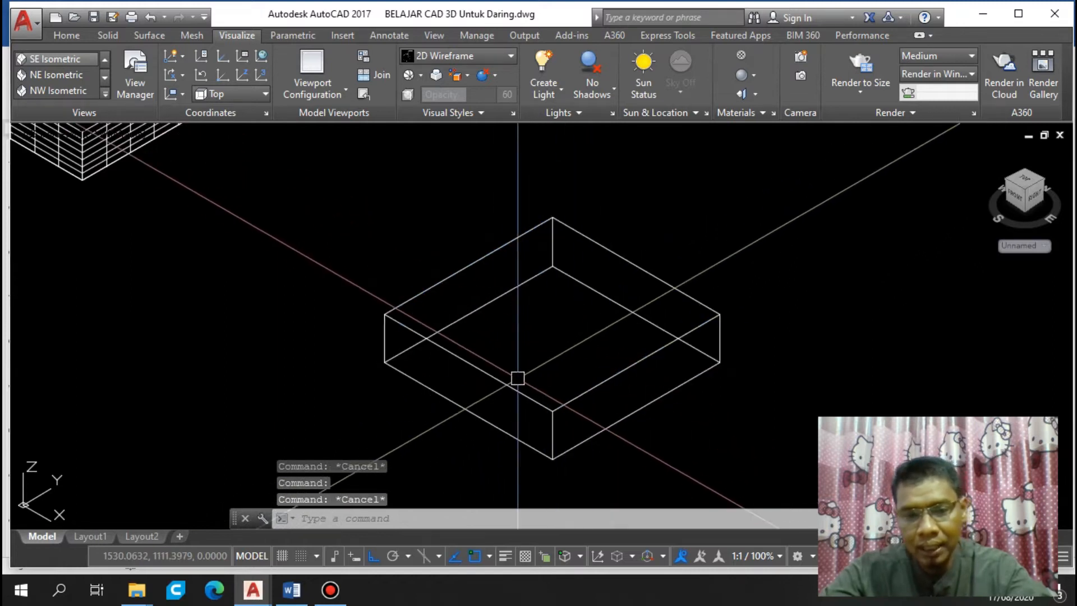
middle_drag(534, 373, 634, 387)
scroll(646, 394, down, 4)
middle_drag(483, 330, 524, 390)
scroll(517, 373, up, 4)
middle_drag(497, 324, 529, 332)
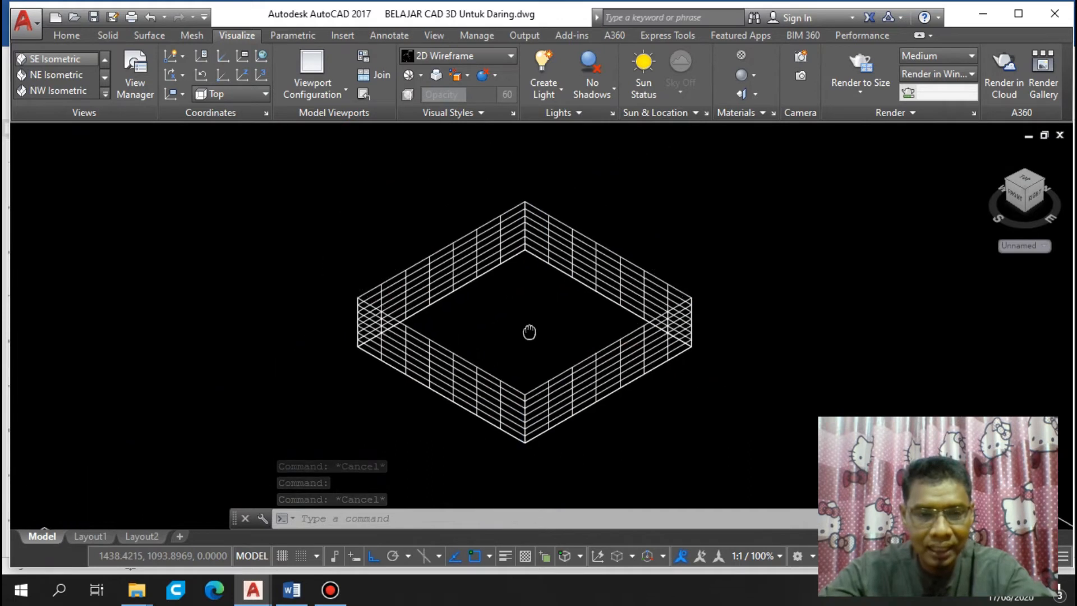
scroll(505, 320, up, 3)
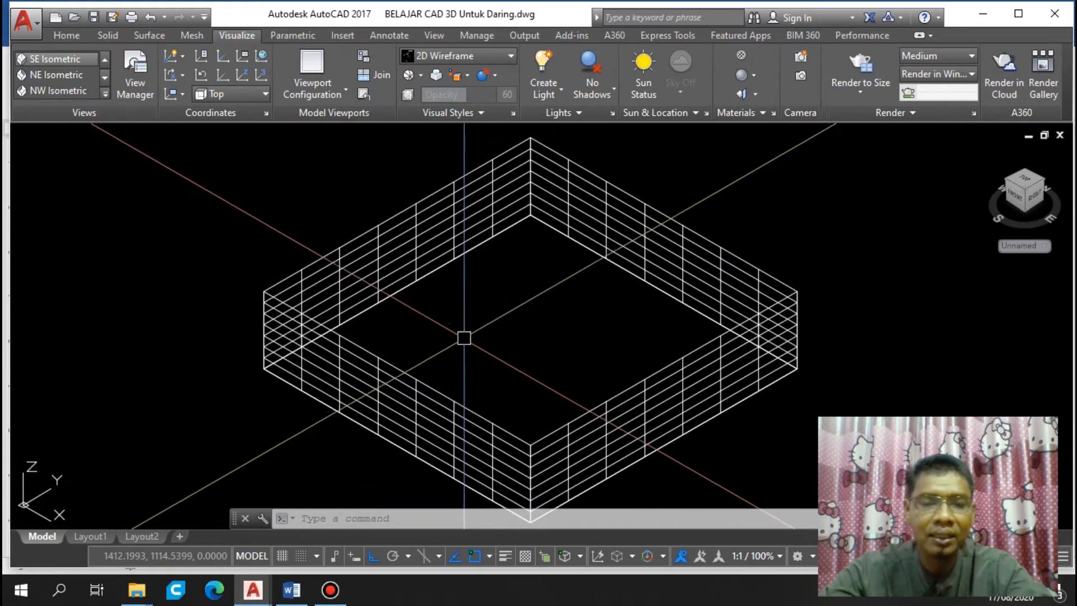
middle_drag(495, 322, 491, 367)
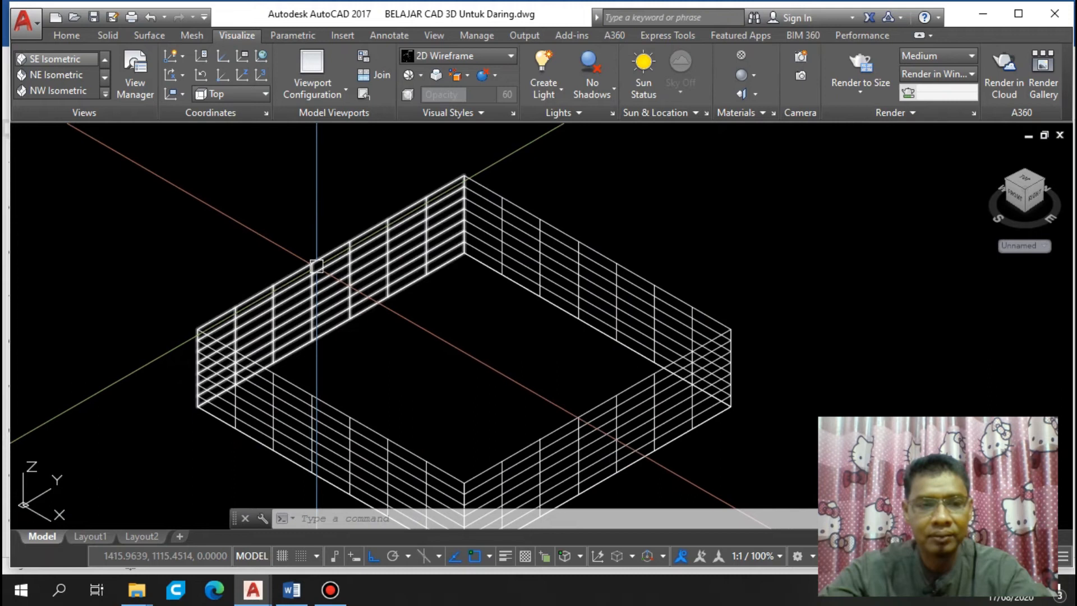
scroll(401, 330, down, 4)
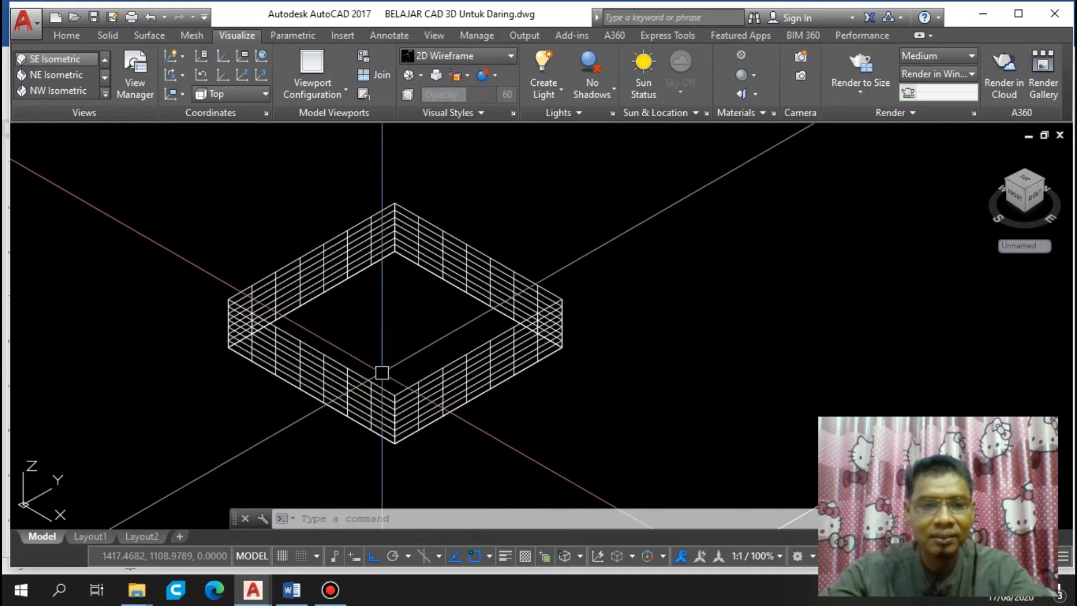
scroll(365, 320, down, 4)
scroll(401, 329, up, 2)
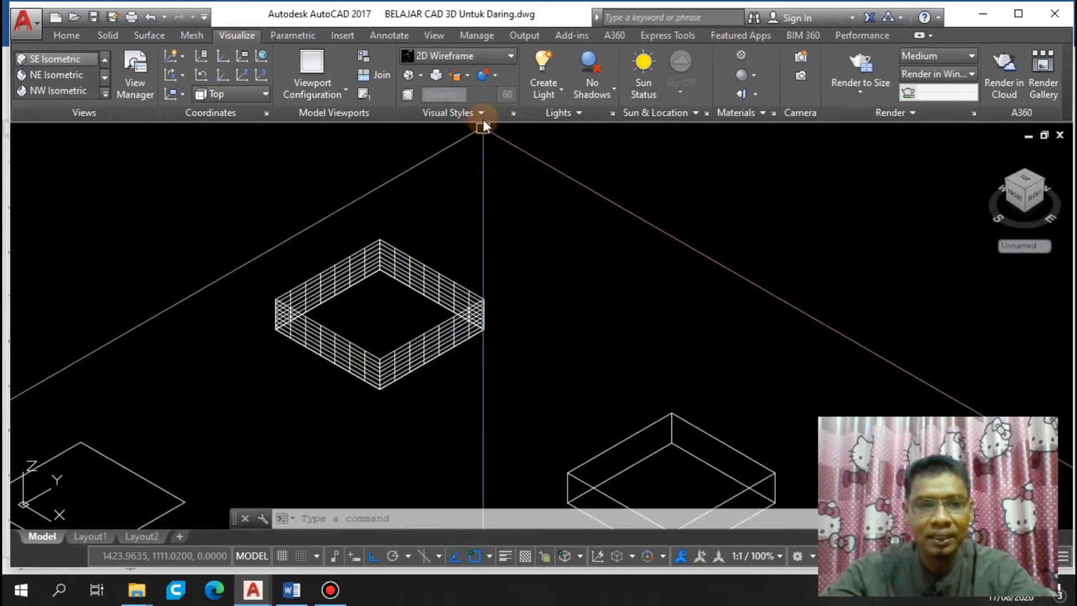
Compare the two extrusions in the Shaded visual style and return to 2D Wireframe
click(484, 54)
click(433, 149)
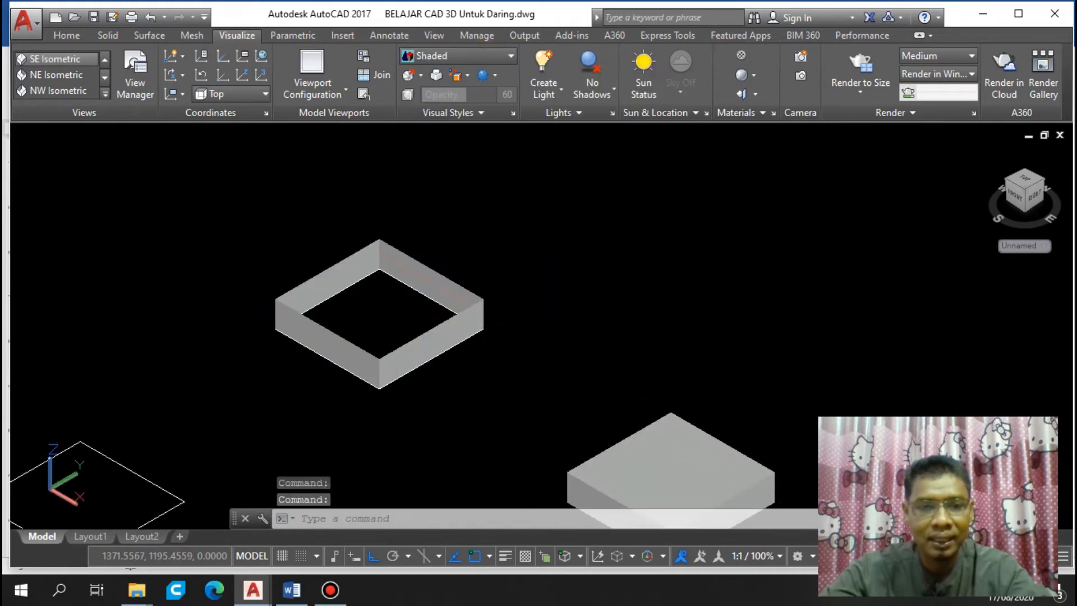
middle_drag(663, 488, 582, 347)
middle_drag(284, 149, 363, 263)
scroll(363, 279, up, 2)
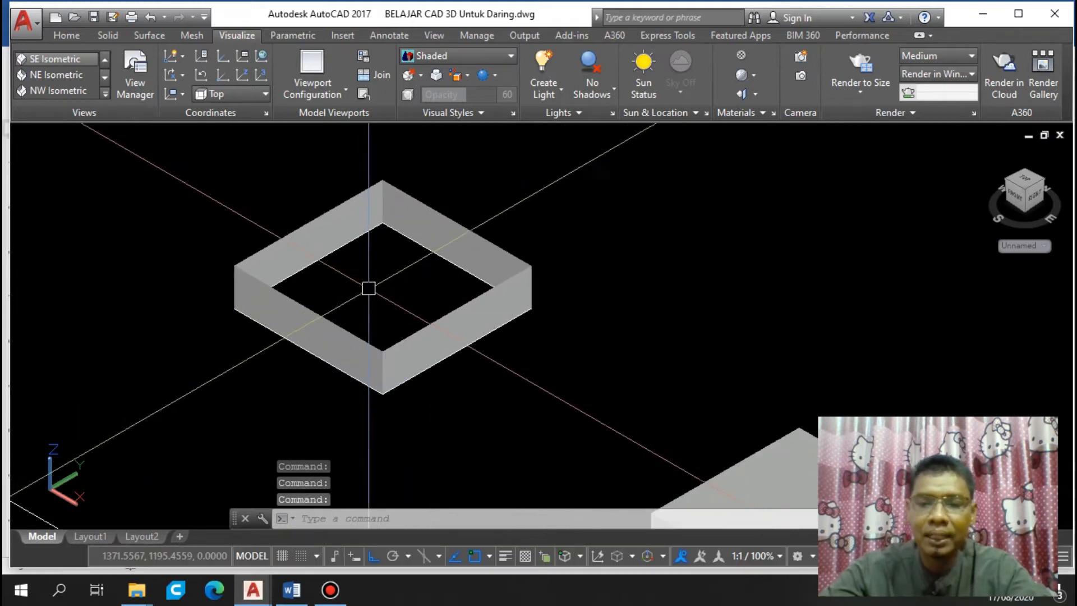
scroll(372, 289, down, 4)
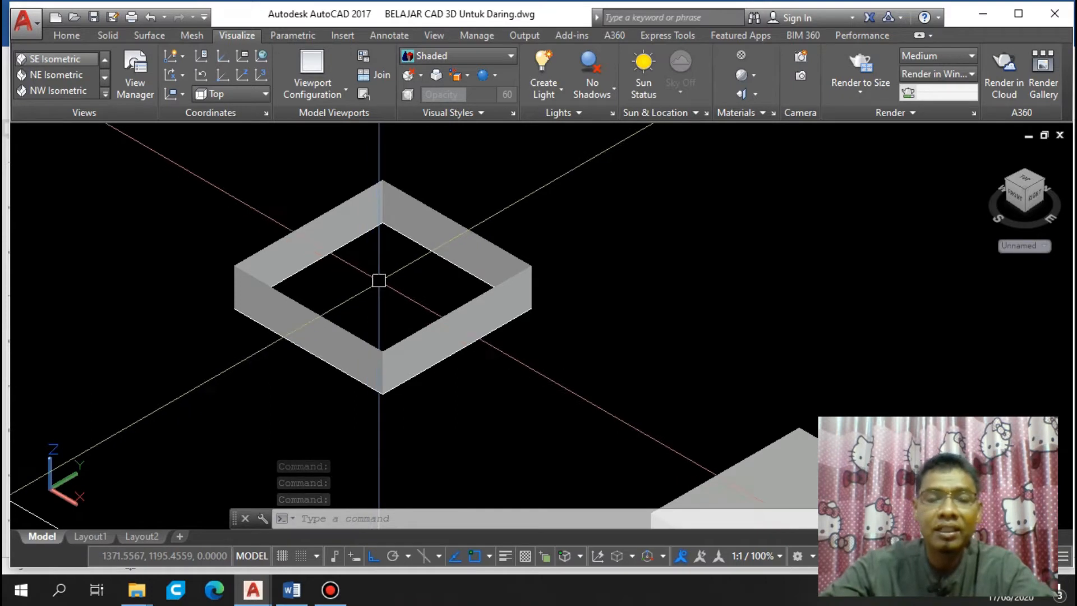
click(465, 57)
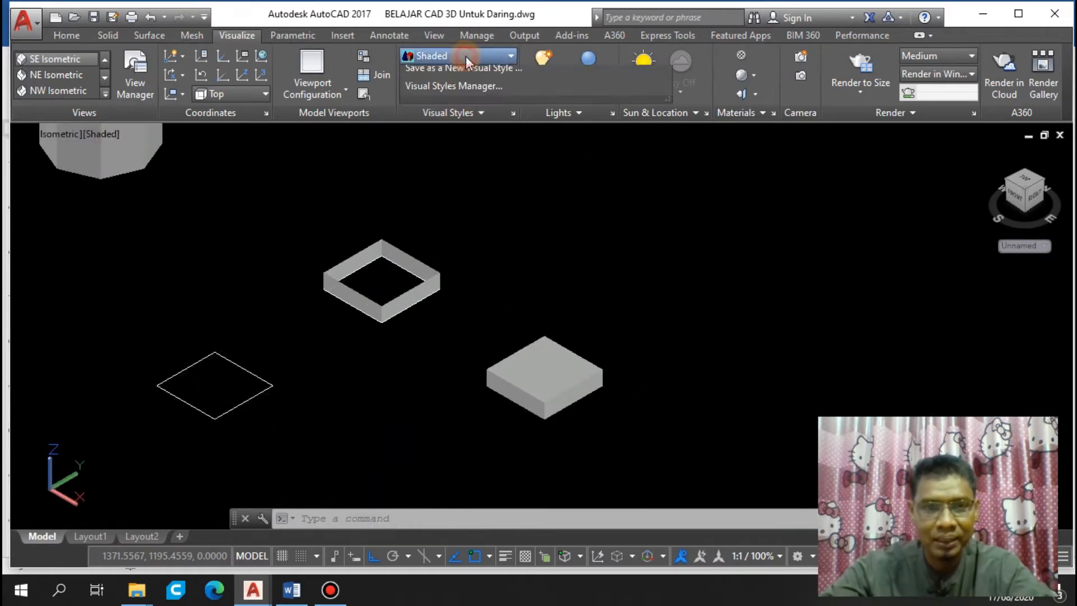
click(443, 88)
Examine the unextruded copy of the line-drawn square up close and beside the two extruded shapes
middle_drag(421, 341, 554, 352)
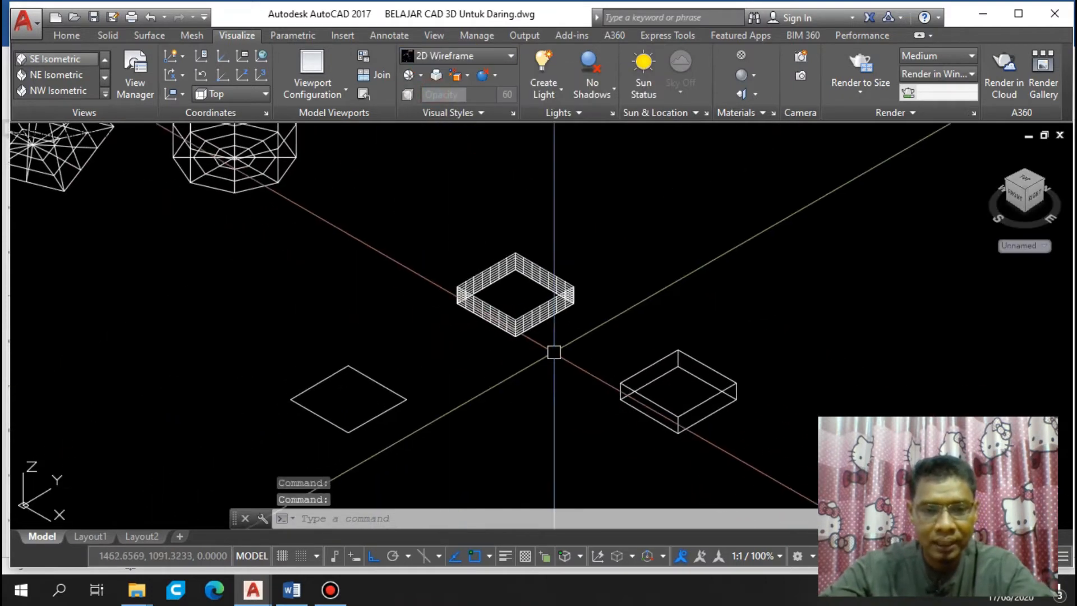
scroll(519, 293, up, 2)
middle_drag(488, 345, 574, 231)
scroll(325, 355, up, 4)
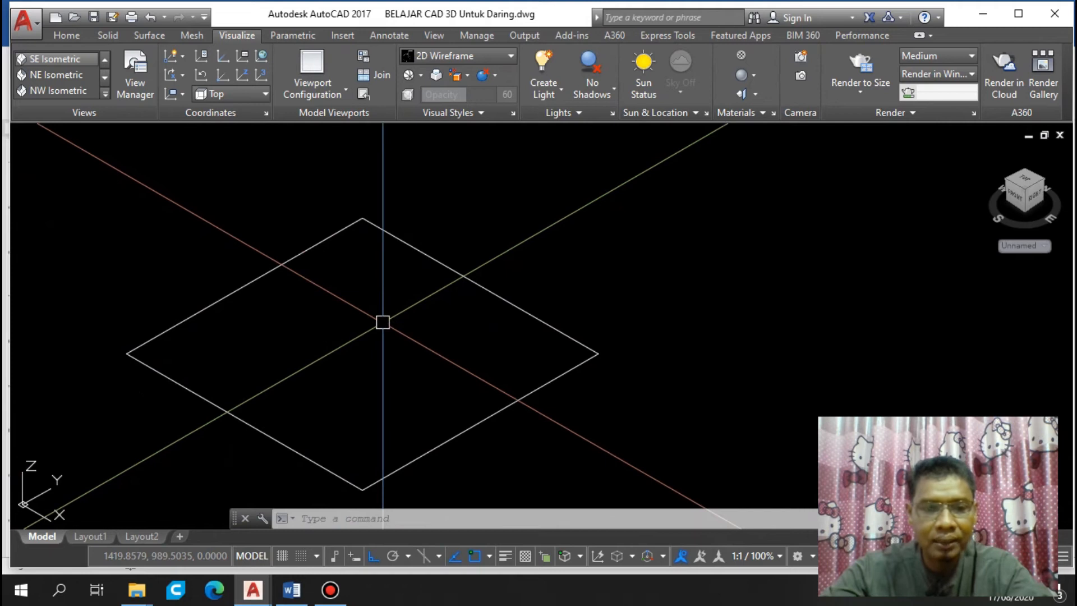
scroll(375, 352, down, 5)
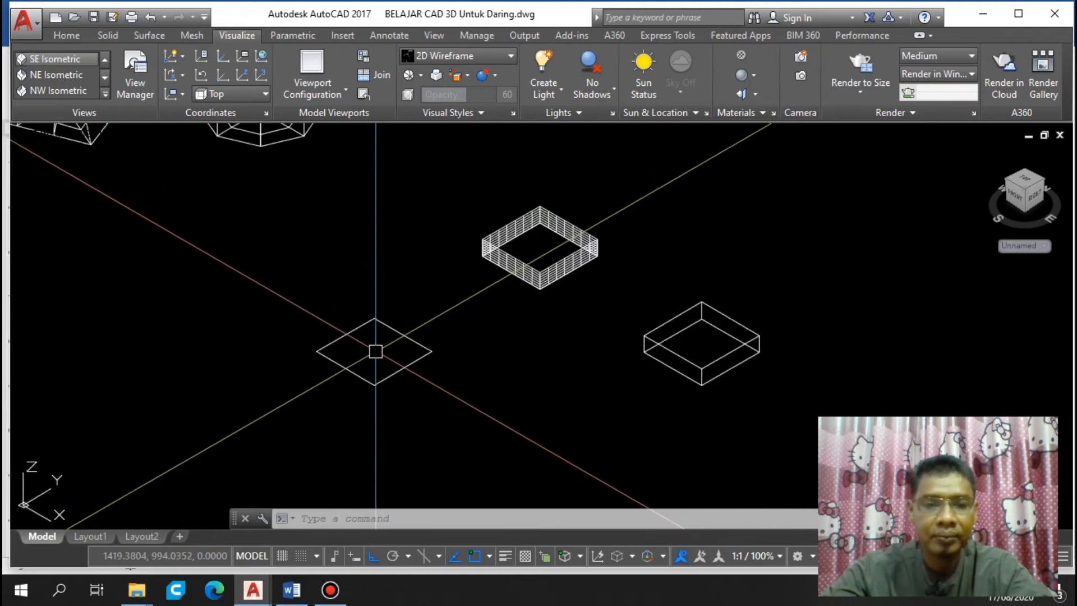
scroll(377, 351, up, 4)
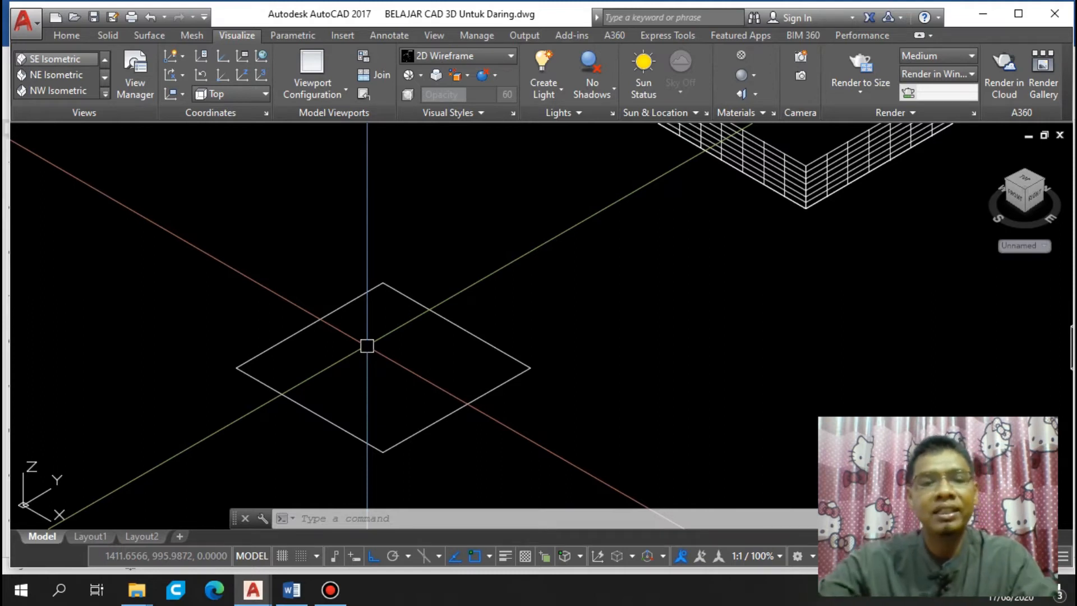
scroll(415, 303, down, 6)
scroll(440, 322, up, 6)
middle_drag(490, 332, 358, 344)
scroll(322, 308, up, 1)
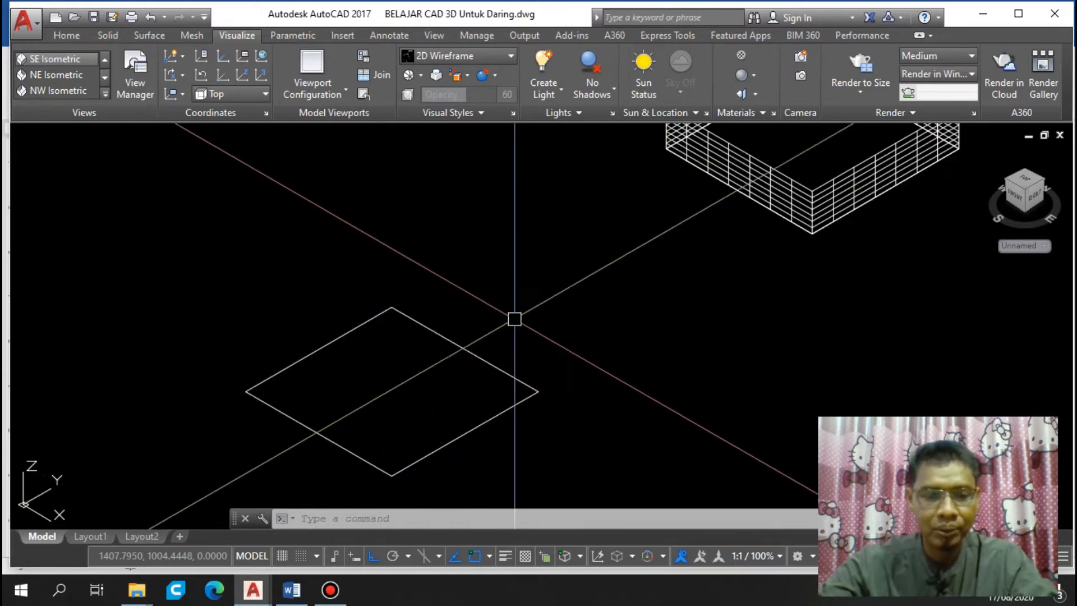
mouse_move(558, 373)
middle_down()
mouse_move(549, 329)
mouse_move(557, 369)
middle_up()
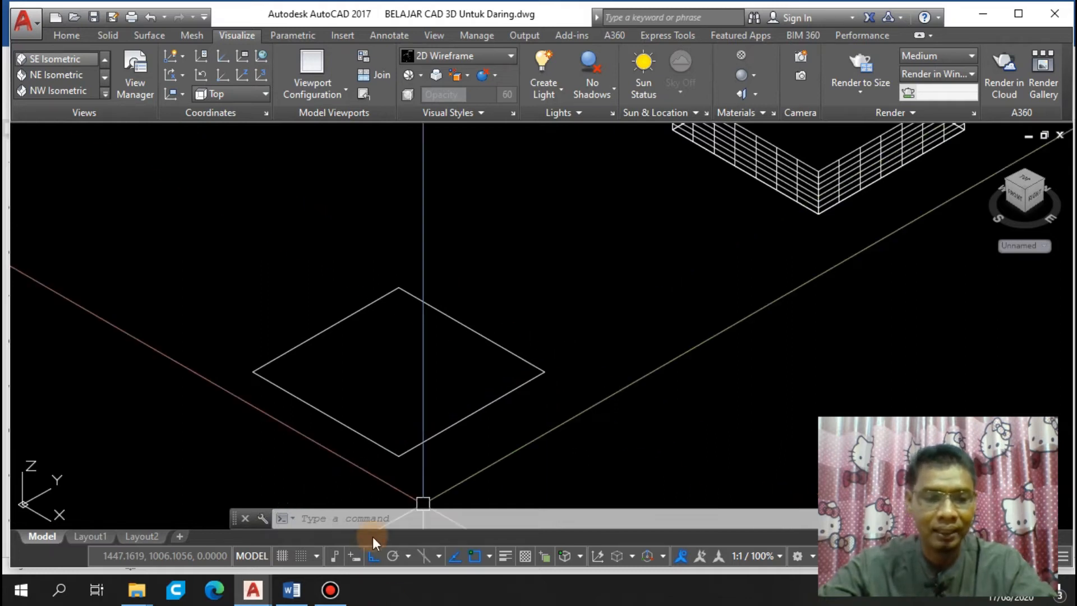
Convert the four lines of the copied square into a single region with the REGION command
click(365, 519)
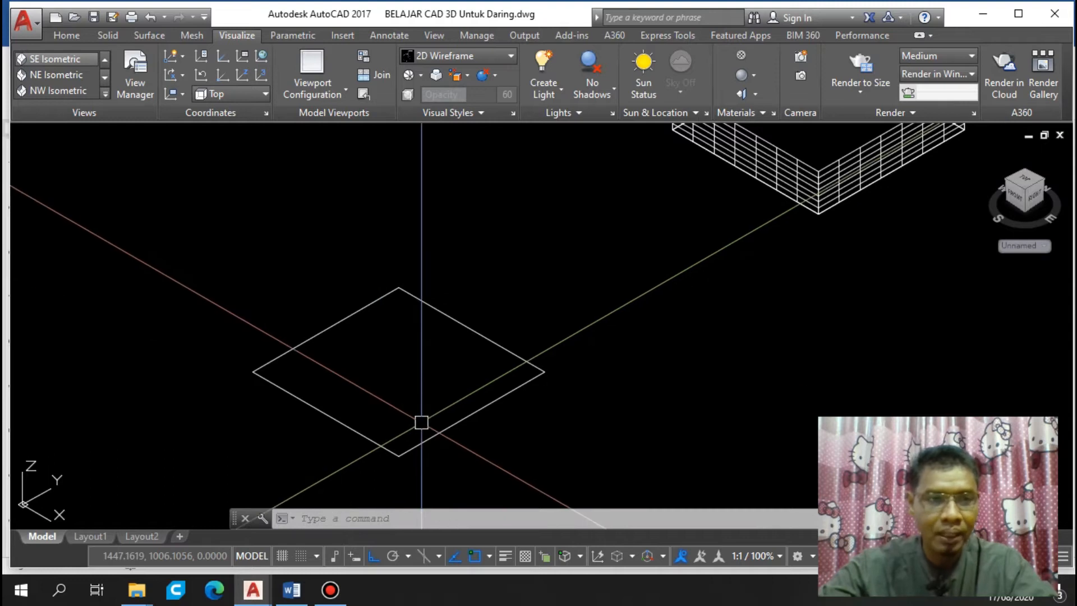
text(z)
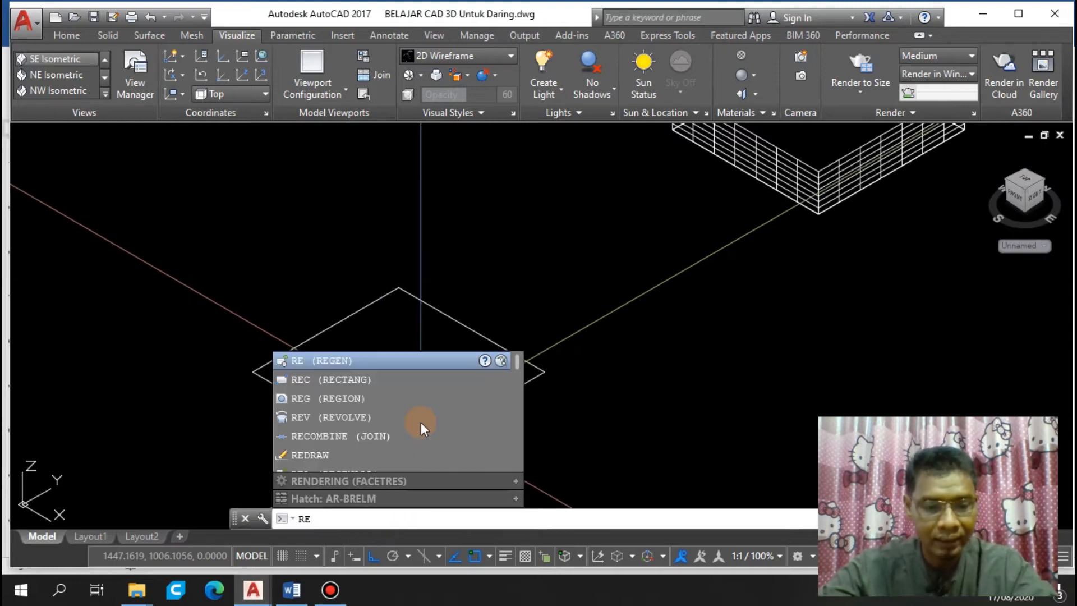
text(g)
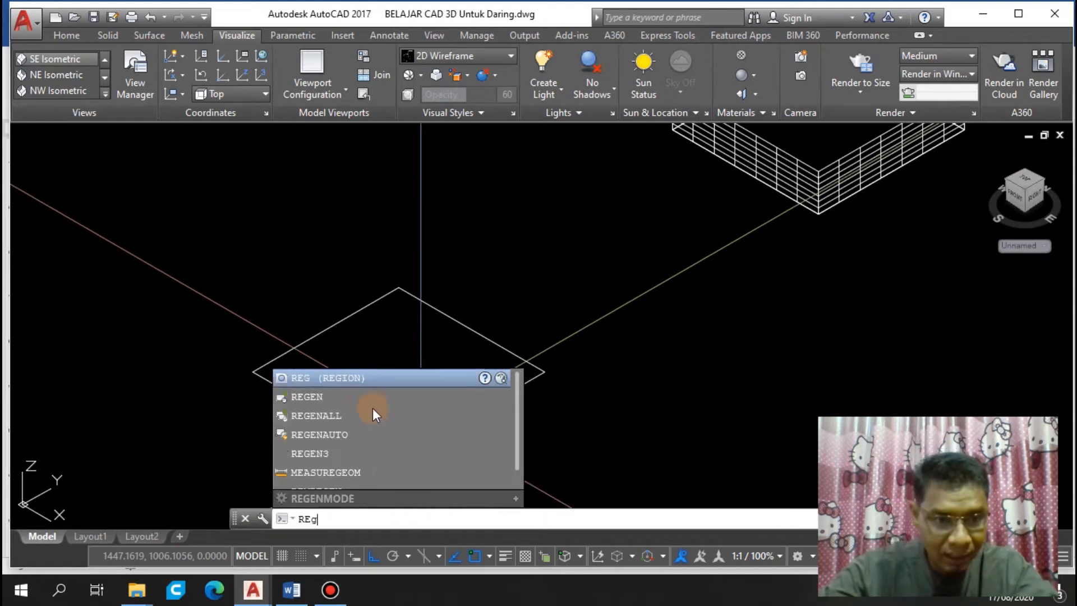
click(351, 378)
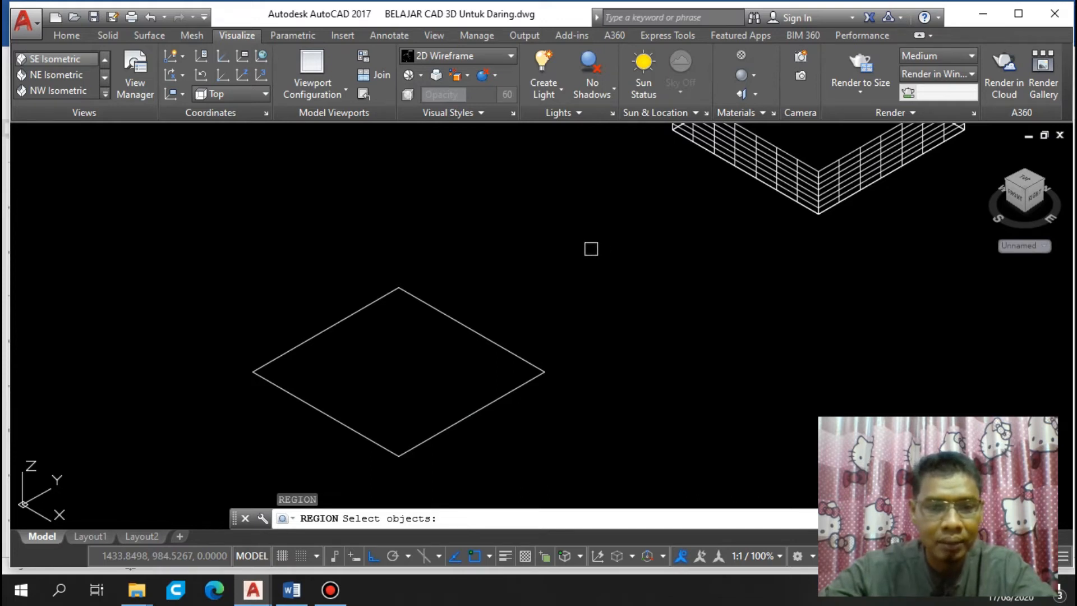
click(591, 249)
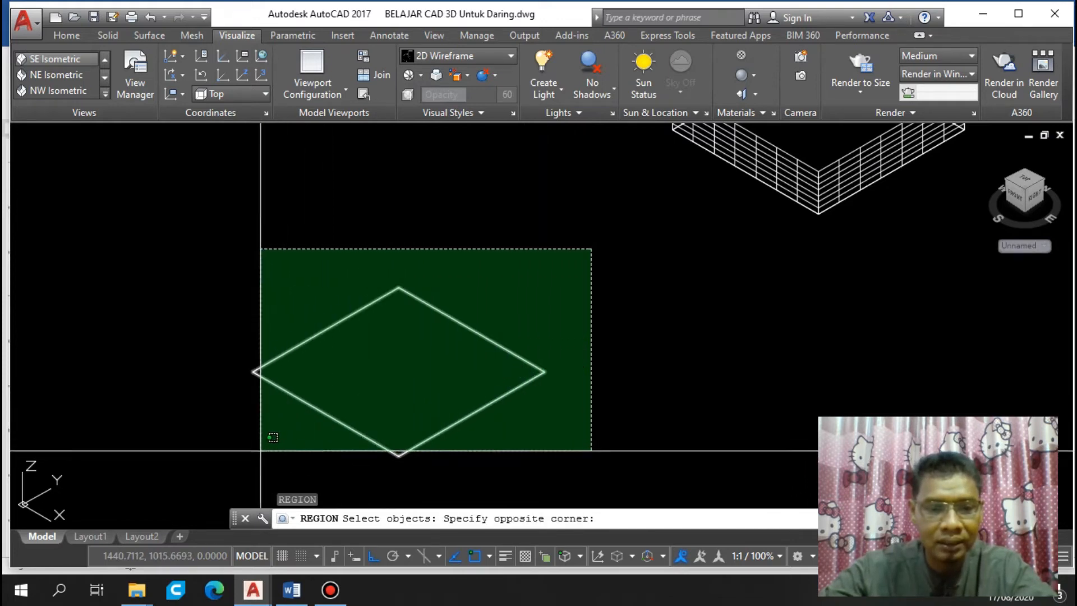
click(259, 449)
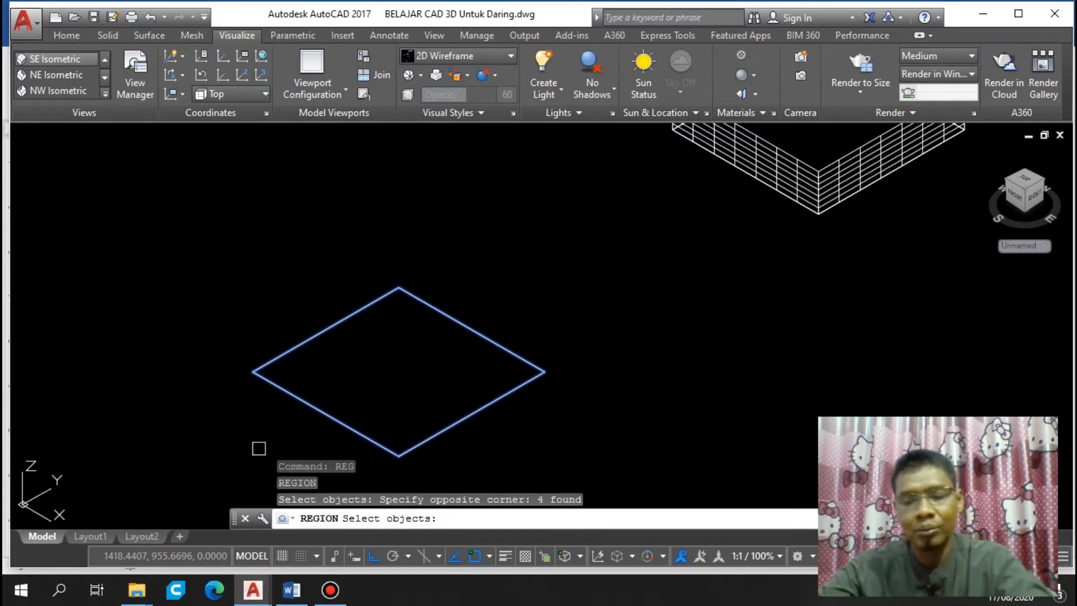
key(Return)
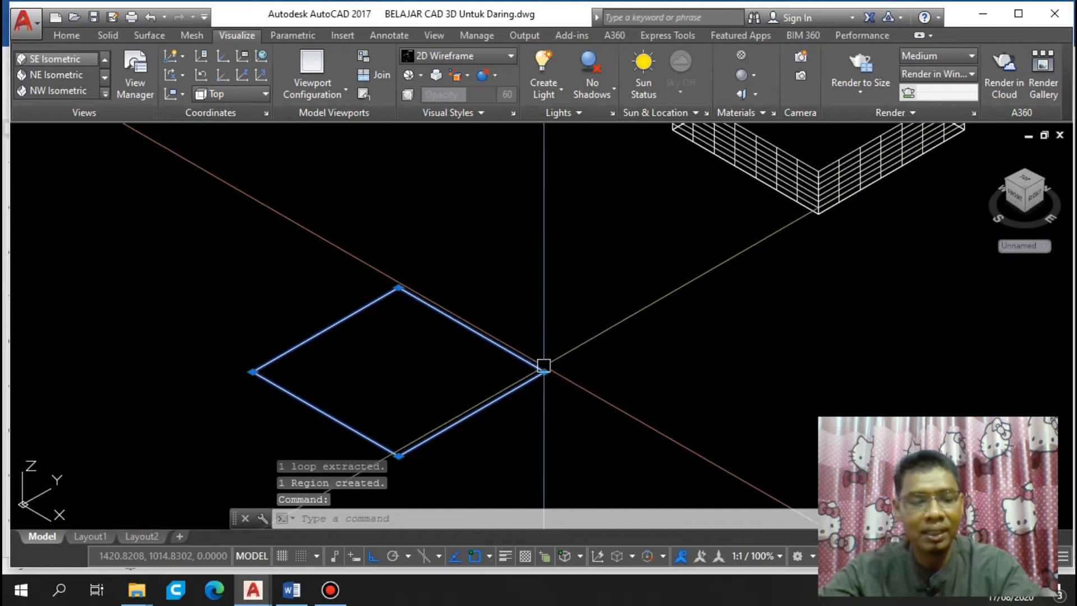
key(Escape)
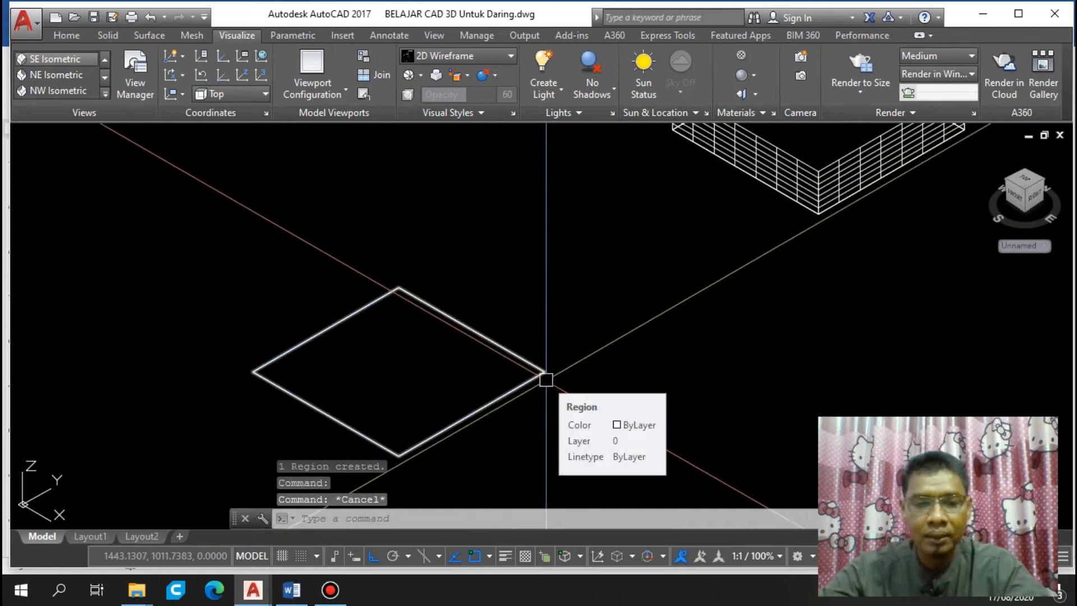
Inspect the new region's filled face in the Realistic visual style and return to 2D Wireframe
scroll(563, 366, down, 3)
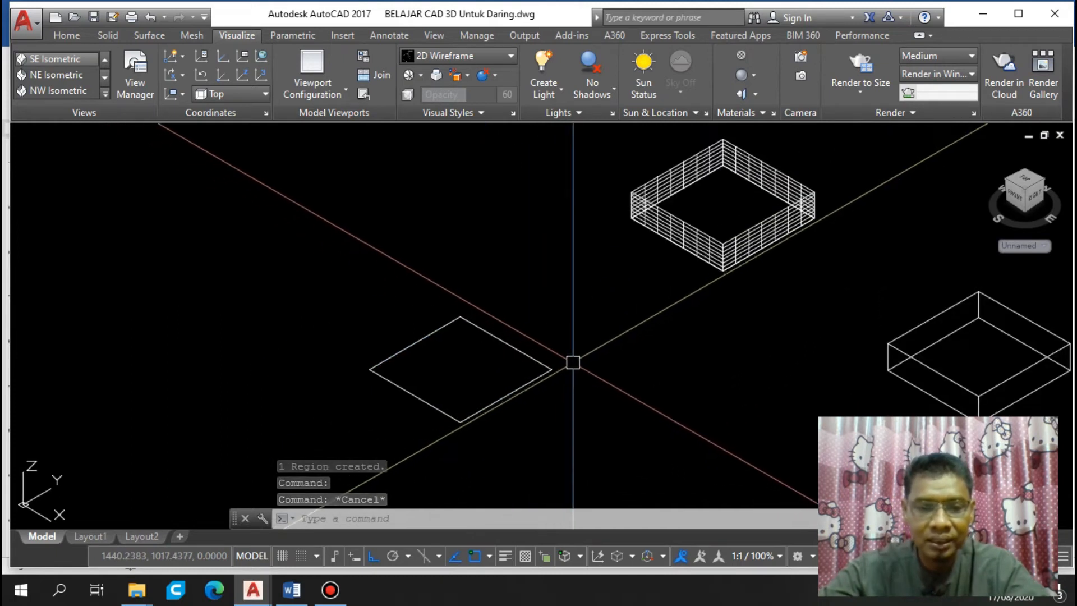
click(496, 52)
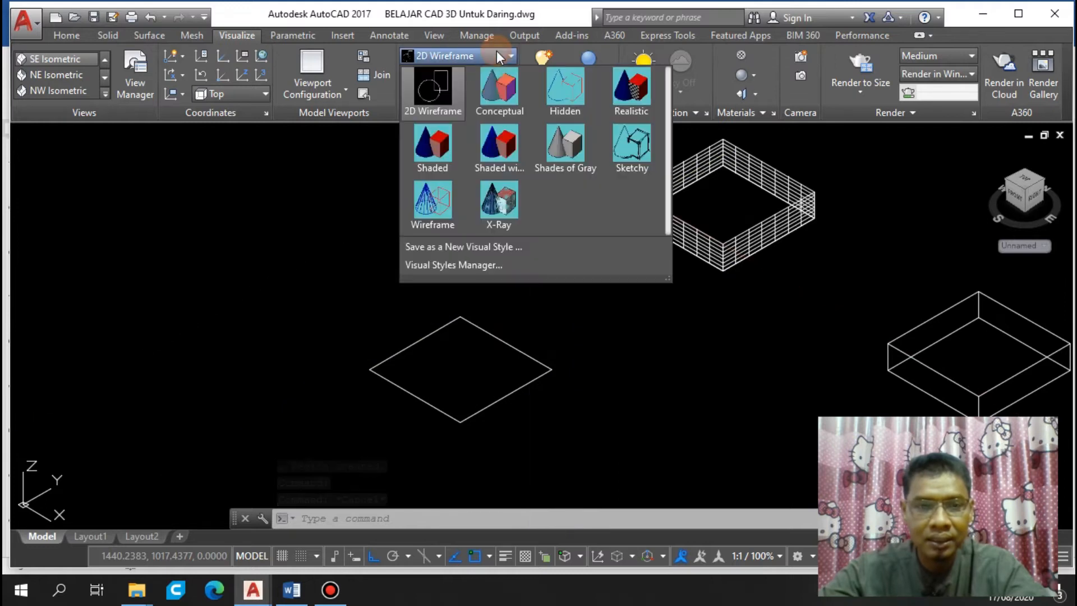
click(623, 94)
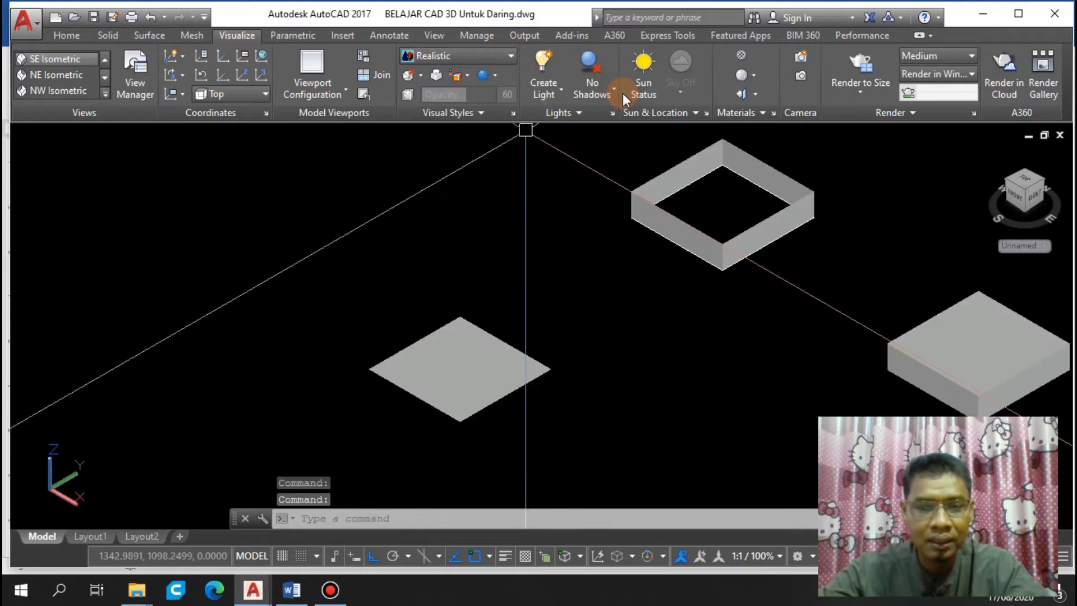
scroll(433, 378, up, 5)
middle_drag(526, 360, 397, 356)
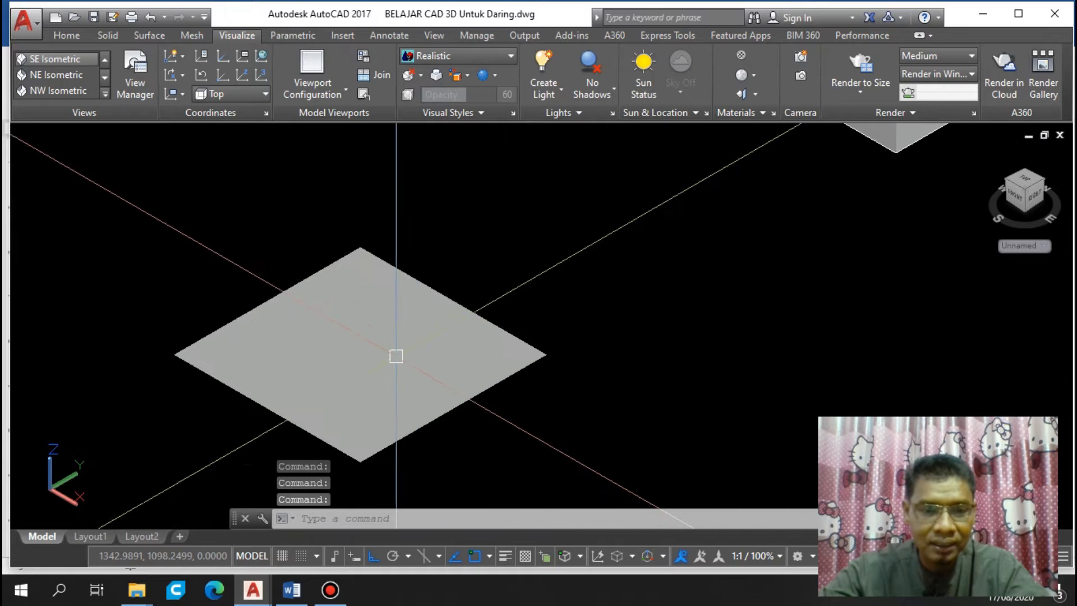
middle_drag(322, 366, 418, 365)
scroll(469, 328, up, 6)
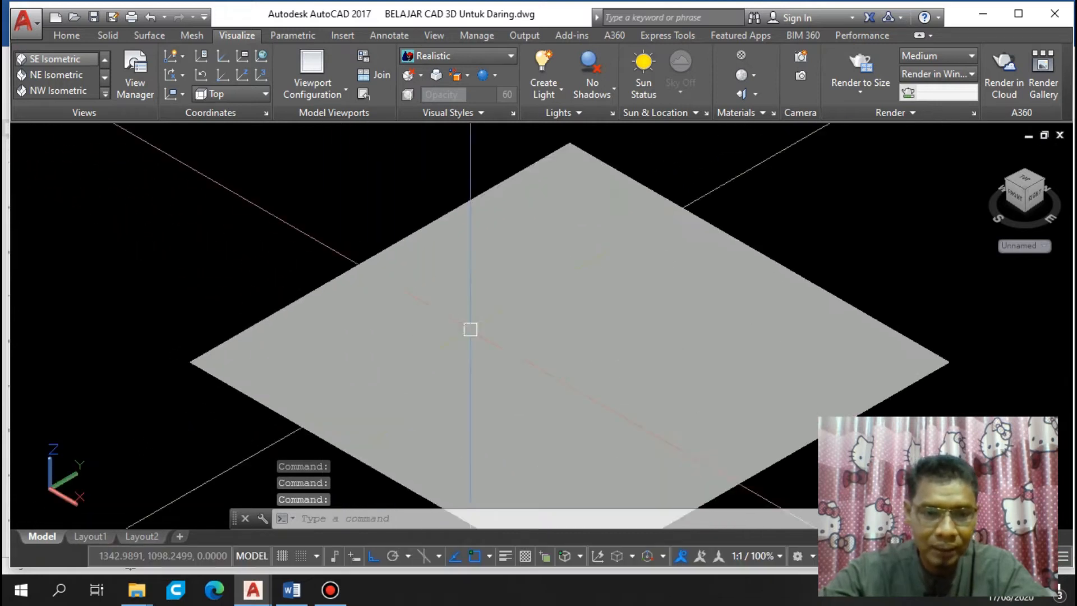
scroll(534, 342, down, 5)
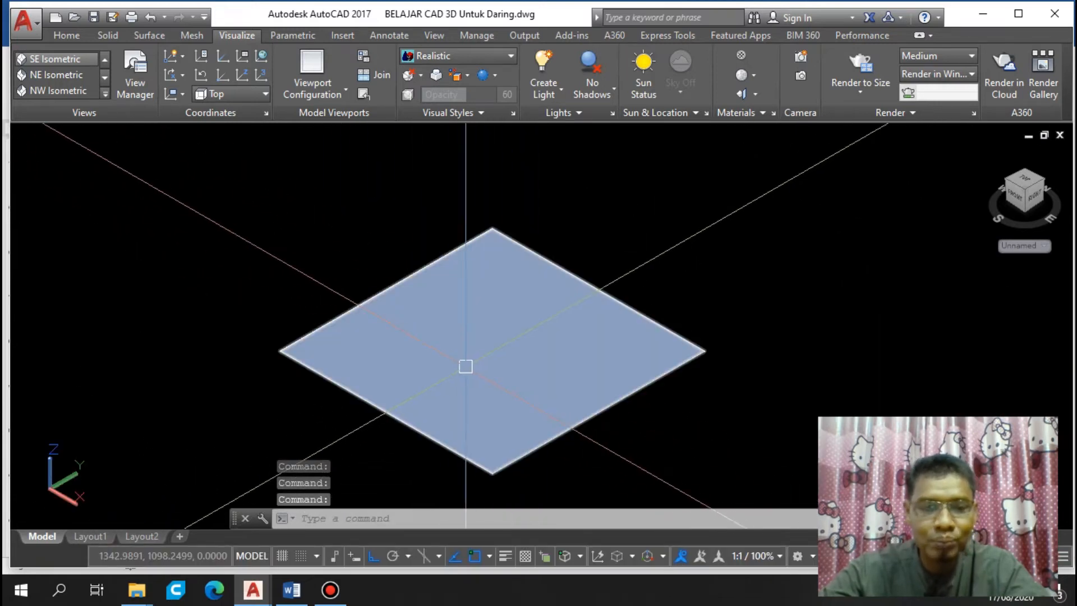
scroll(465, 366, down, 5)
scroll(451, 329, up, 5)
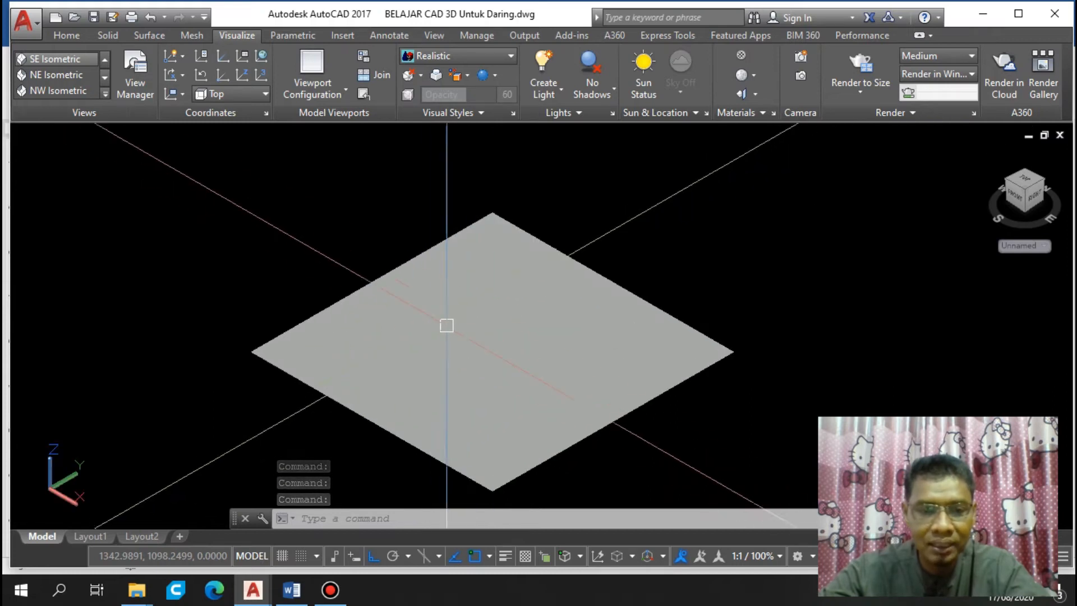
scroll(458, 354, down, 3)
click(496, 56)
click(440, 87)
Extrude the square region to a height of 10
middle_drag(614, 293, 552, 266)
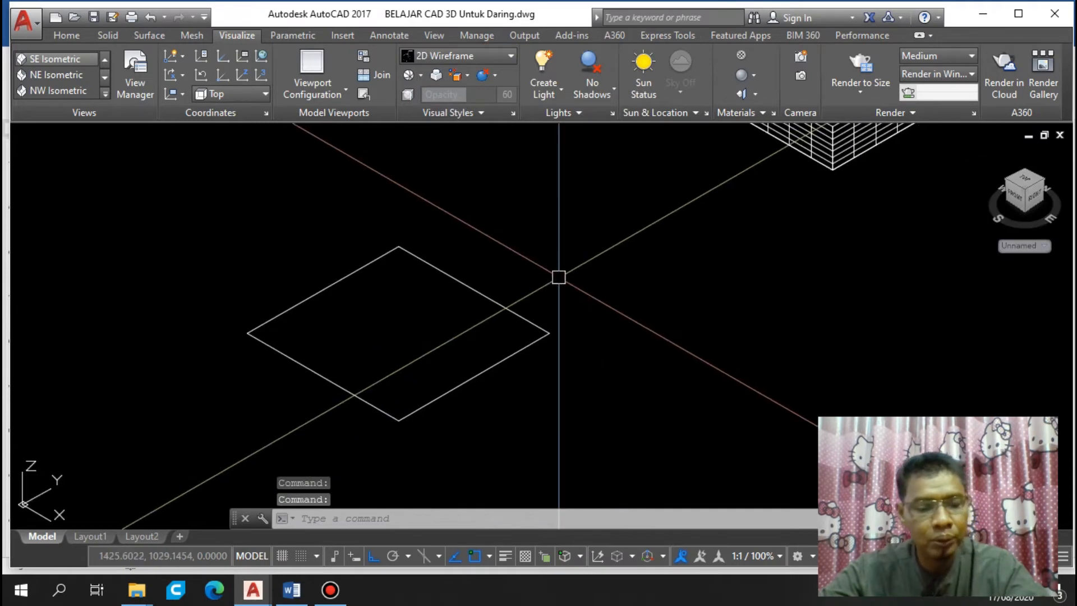
text(EXT)
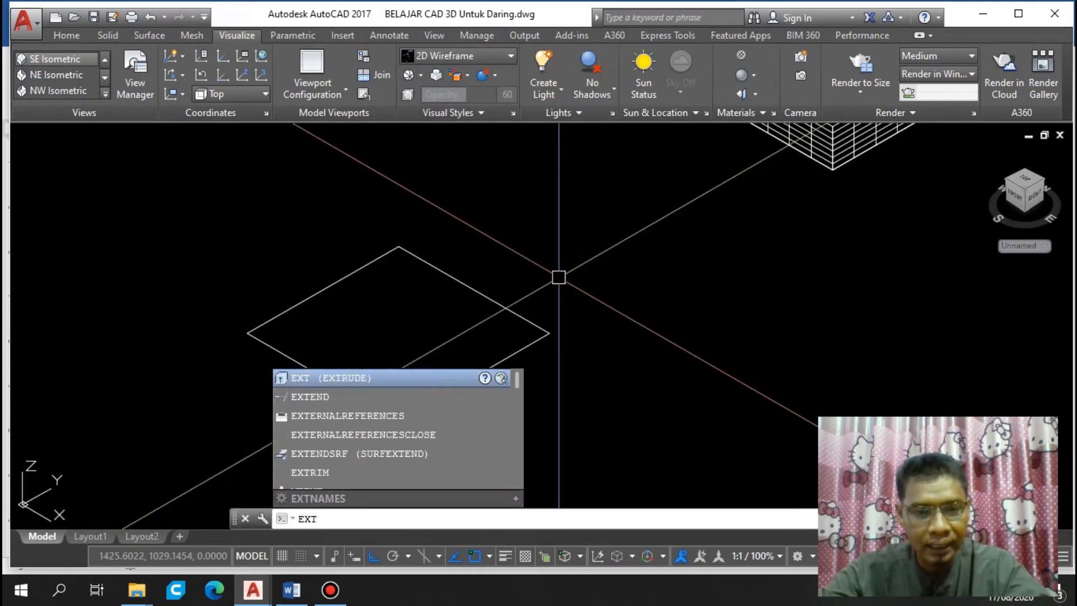
key(Return)
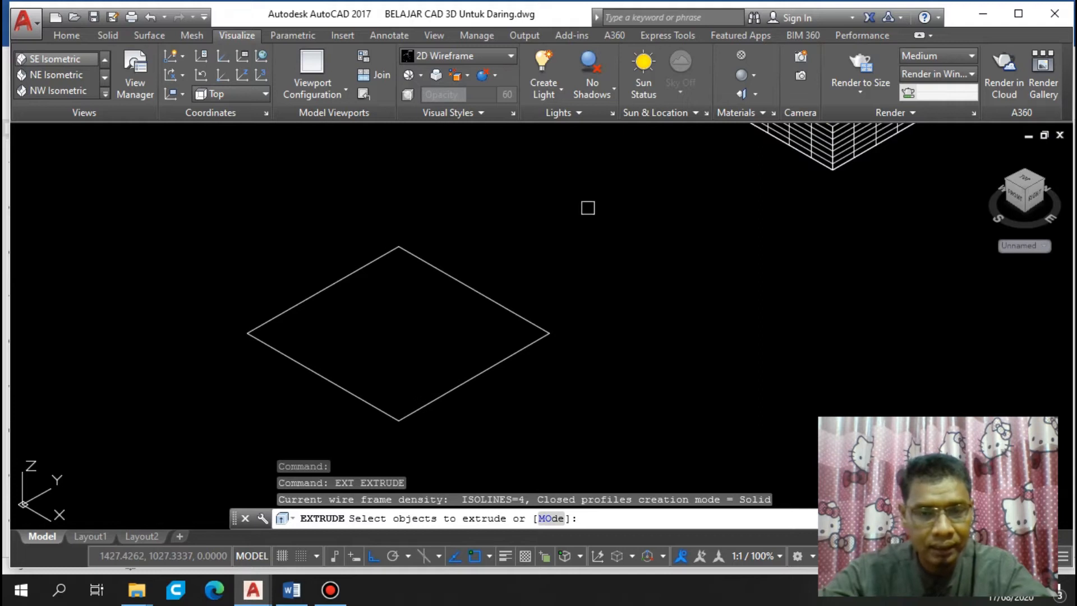
click(589, 207)
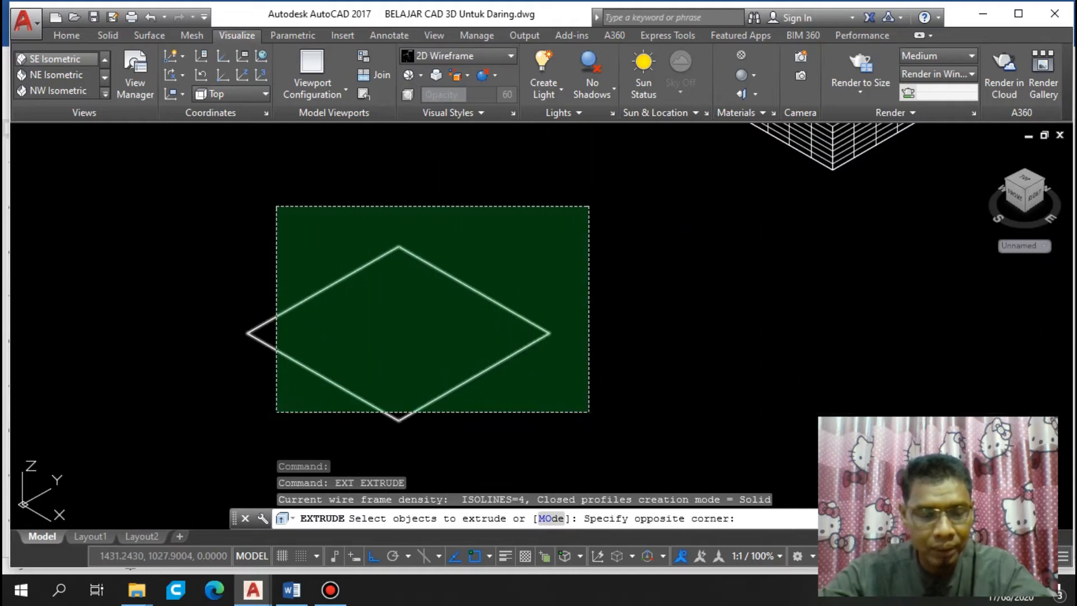
click(276, 412)
key(Return)
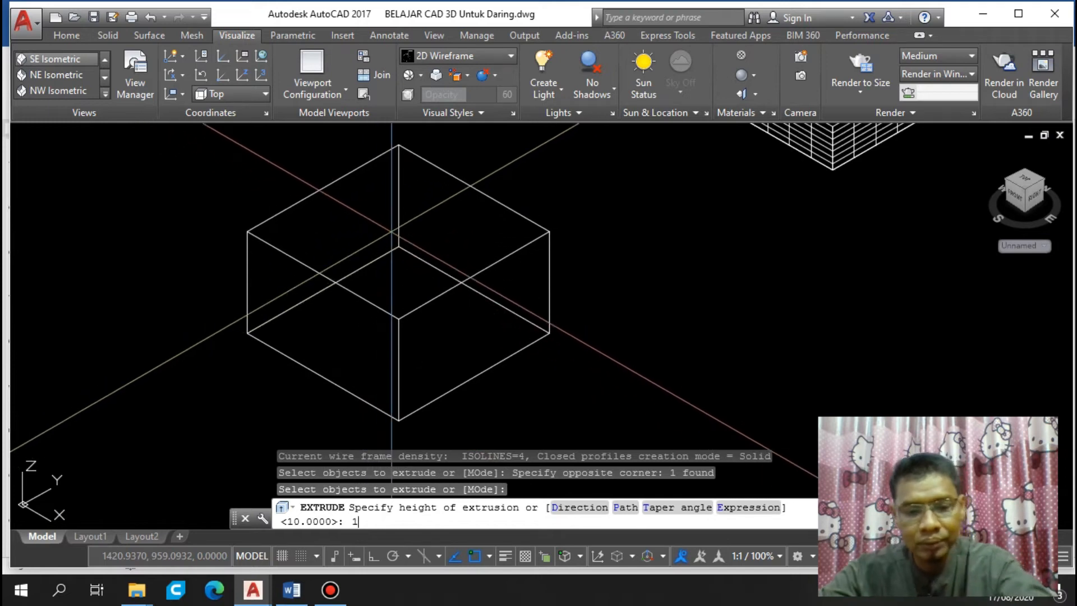
key(Return)
Compare the wireframe structure of the extruded region with that of the extruded separate lines
scroll(525, 344, down, 4)
middle_drag(548, 337, 481, 366)
scroll(437, 341, up, 2)
scroll(550, 301, up, 2)
middle_drag(463, 297, 422, 355)
middle_drag(580, 214, 528, 303)
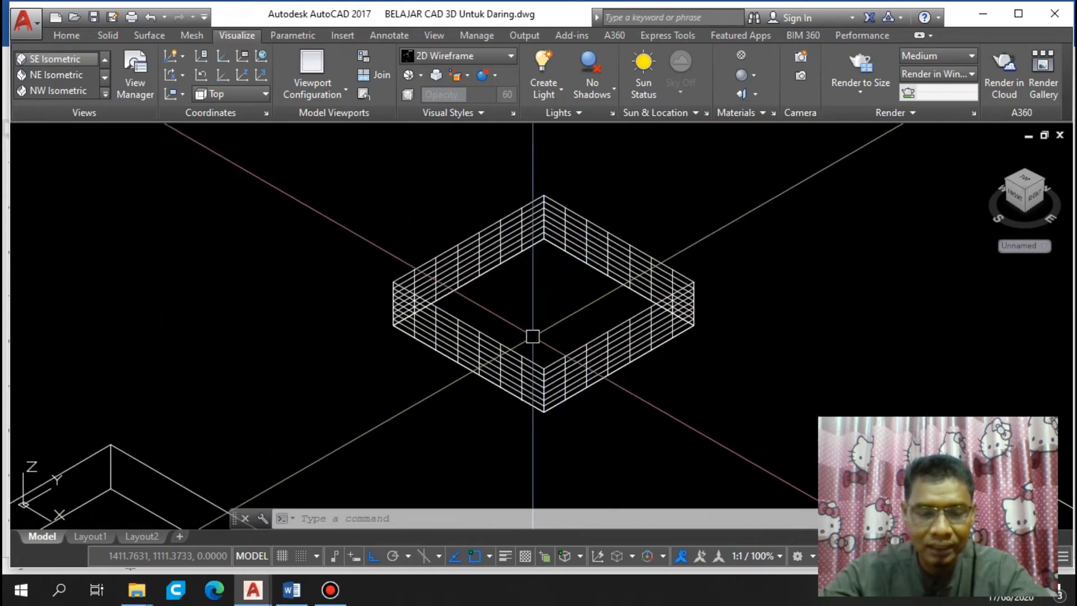
scroll(537, 339, up, 2)
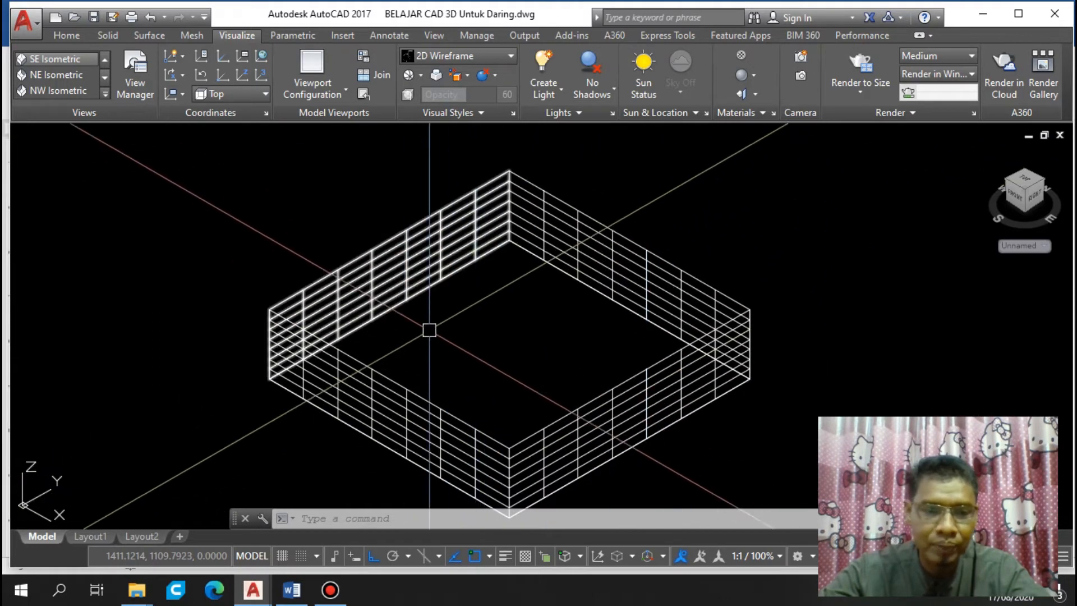
scroll(639, 314, down, 4)
middle_drag(522, 382, 801, 267)
scroll(800, 267, up, 2)
scroll(536, 376, up, 2)
middle_drag(534, 375, 527, 293)
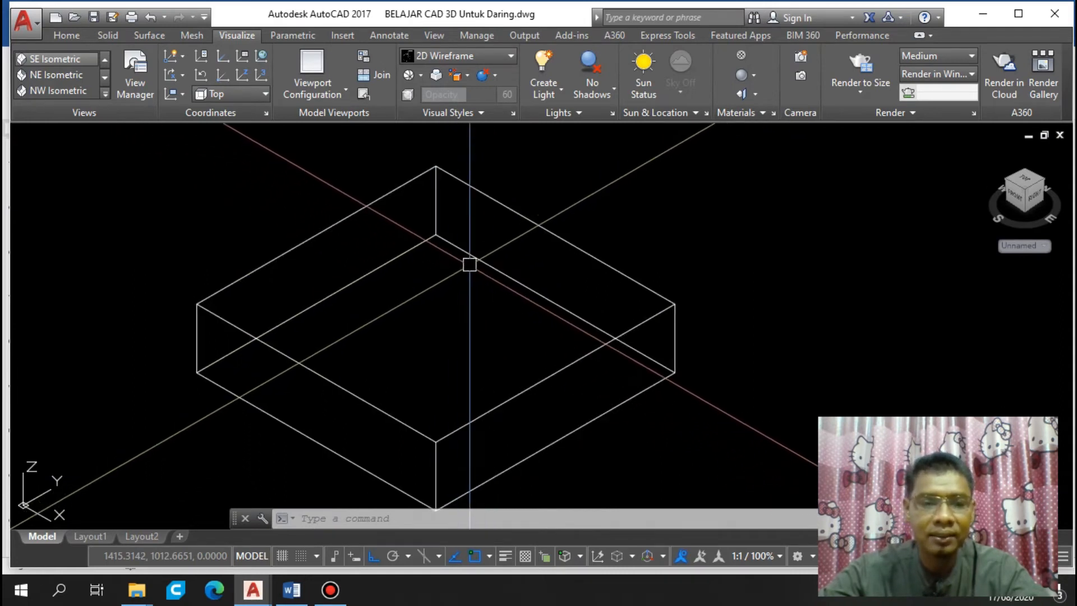
scroll(449, 323, down, 4)
scroll(442, 327, up, 4)
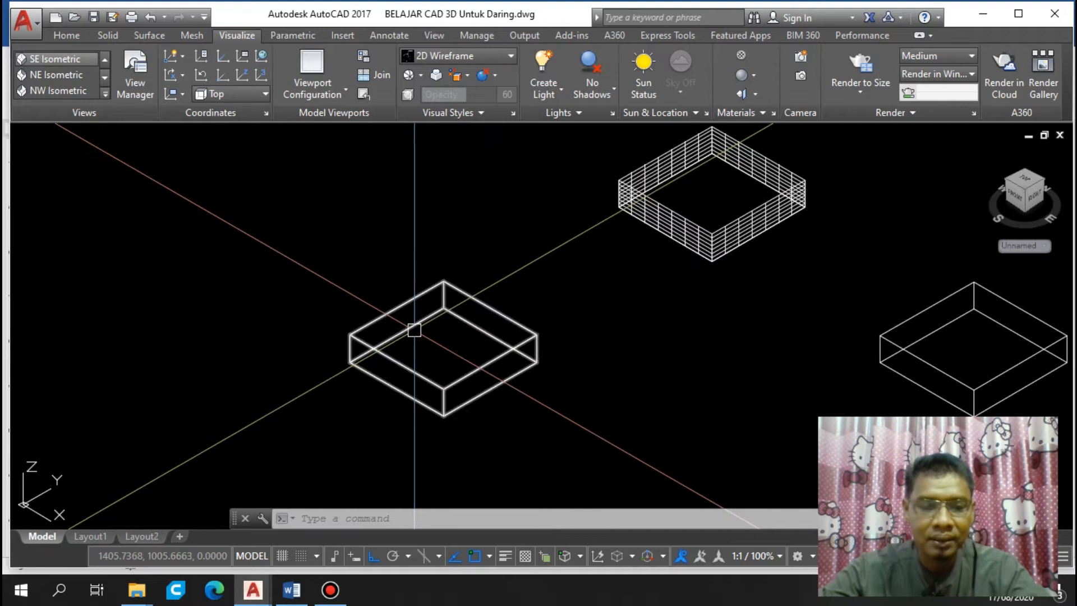
middle_drag(481, 334, 474, 291)
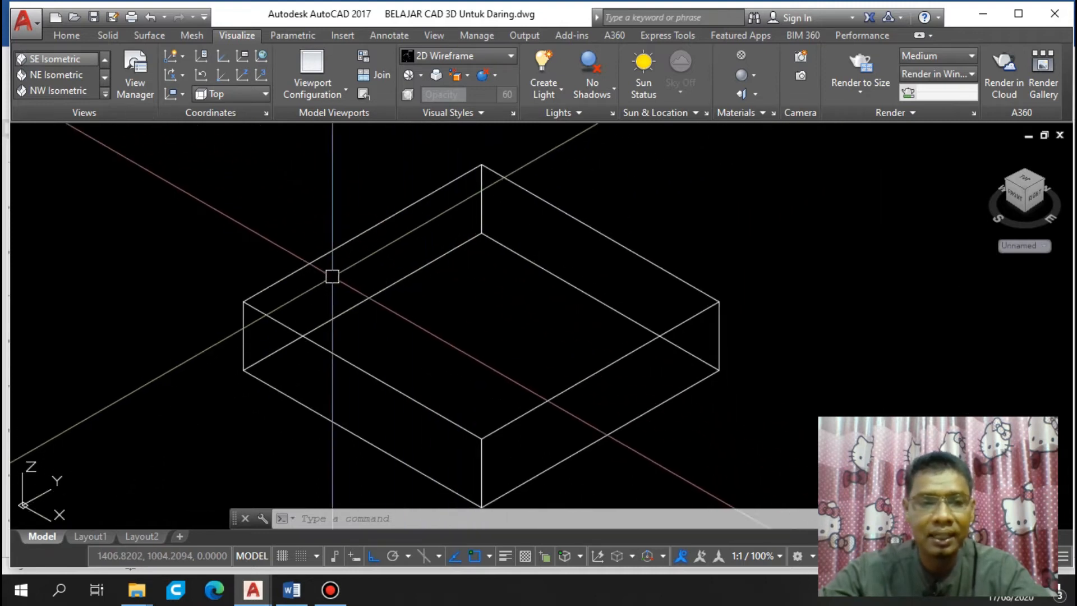
Switch to the Shaded visual style and compare the extruded region with the extruded lines
scroll(635, 262, down, 3)
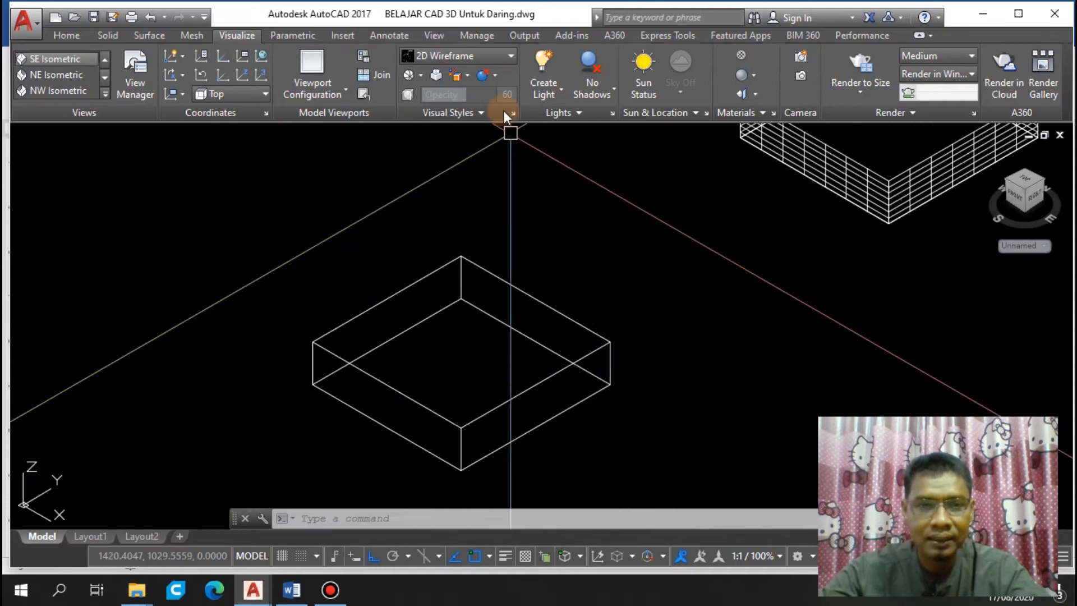
click(496, 54)
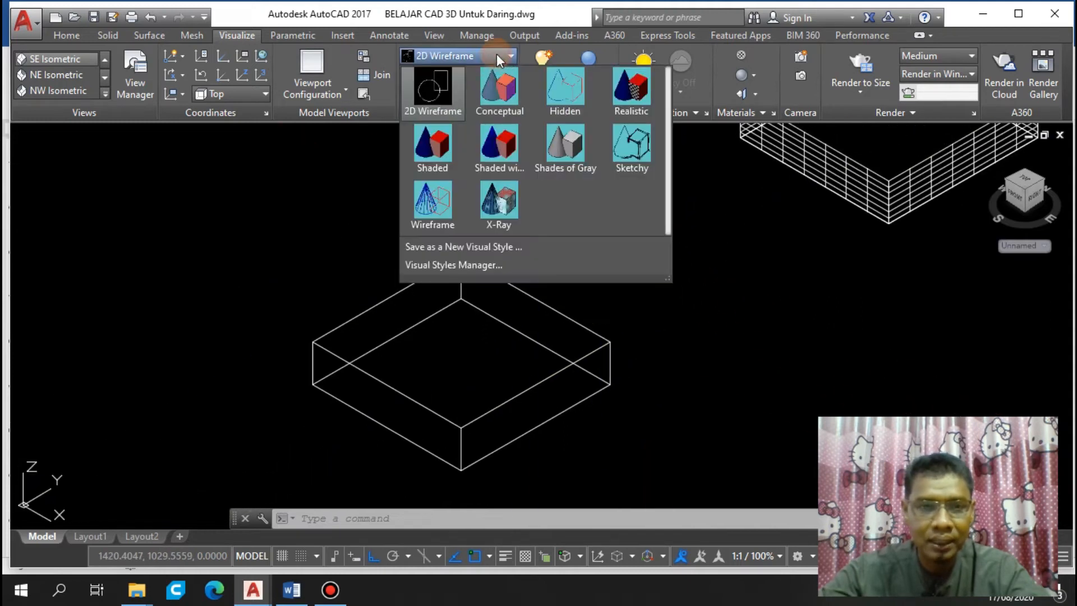
click(445, 148)
scroll(484, 308, down, 5)
scroll(480, 356, up, 5)
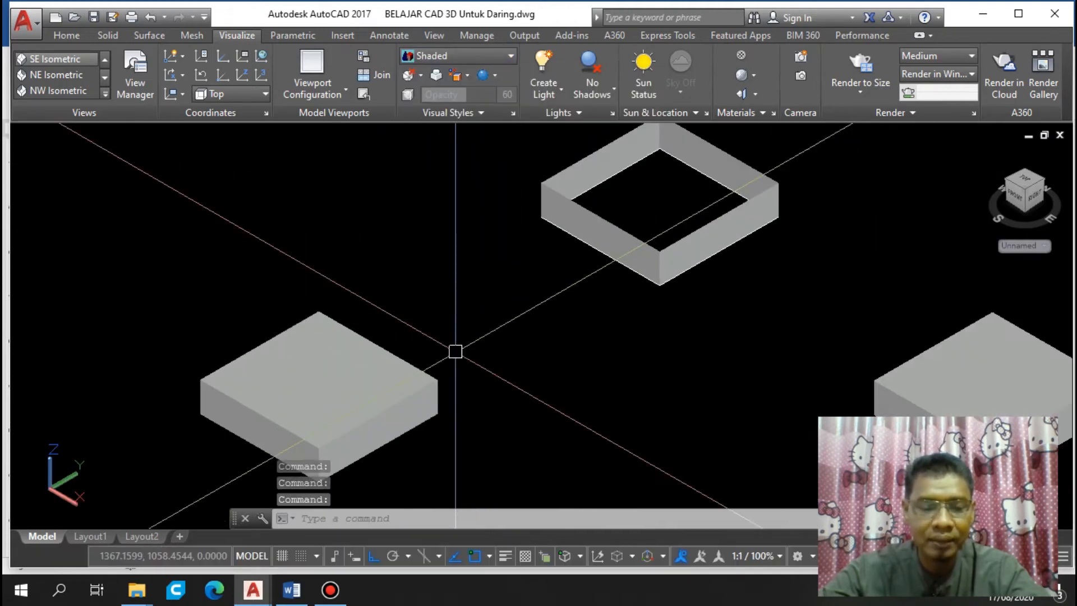
middle_drag(696, 175, 520, 335)
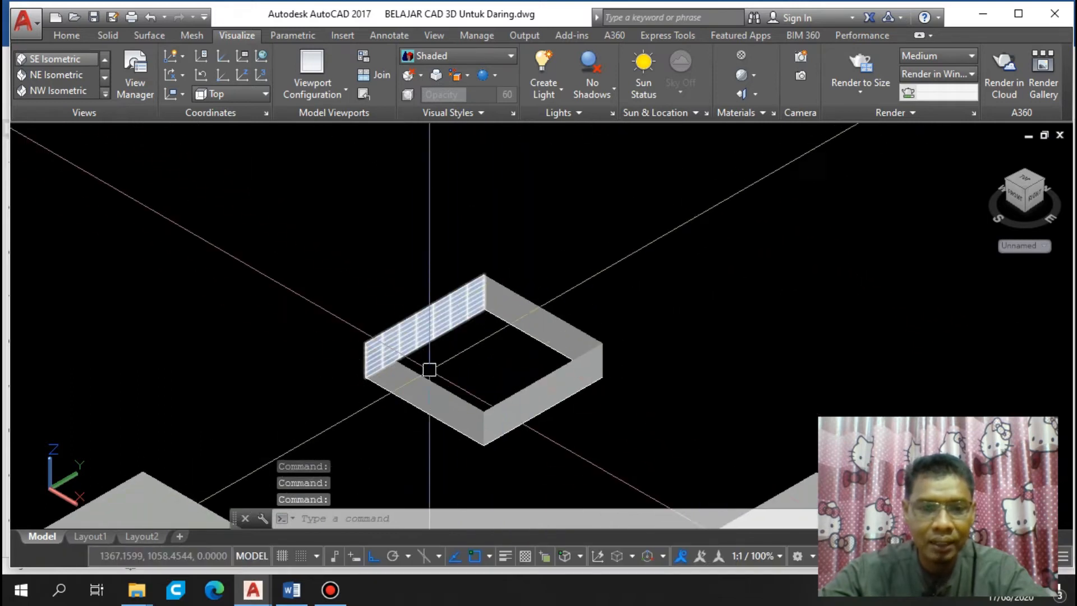
Inspect the two closed solid blocks in the shaded view and compare them with the open frame of extruded lines
middle_drag(475, 361, 561, 279)
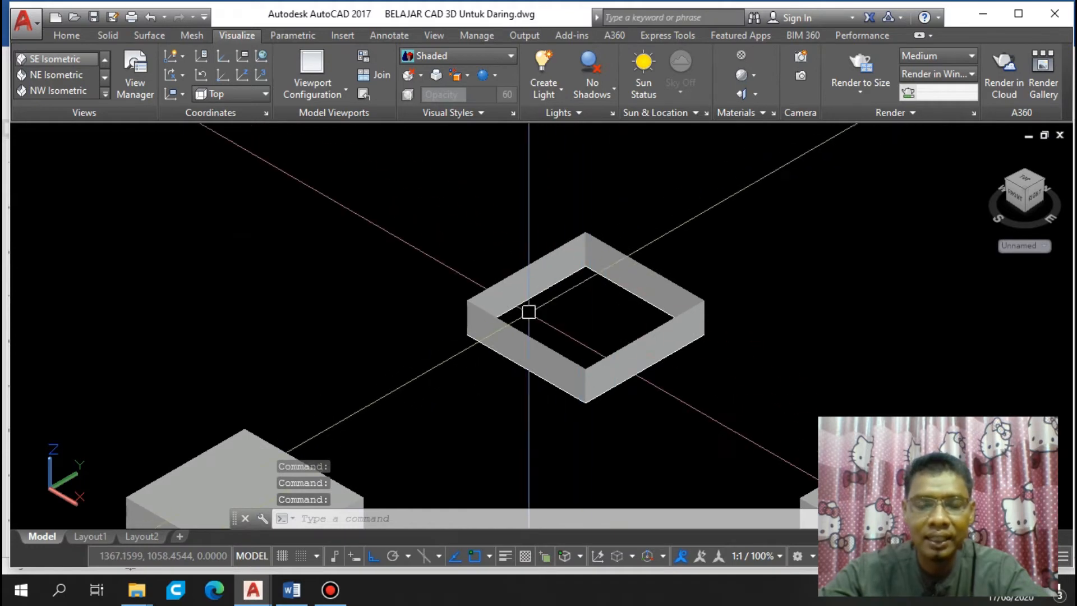
middle_drag(463, 410, 765, 174)
scroll(535, 256, up, 4)
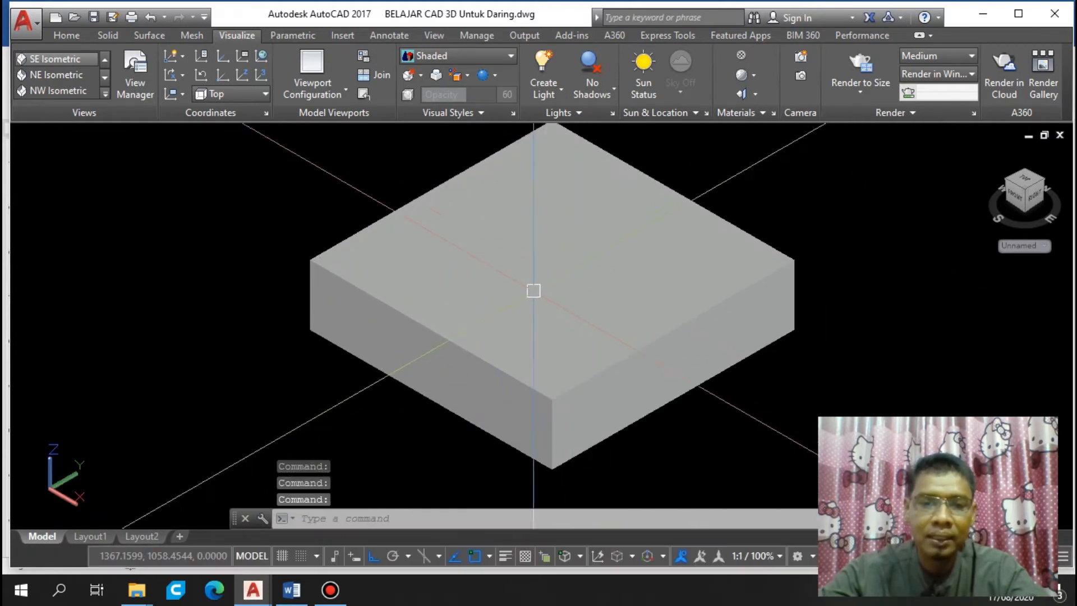
middle_drag(698, 224, 602, 243)
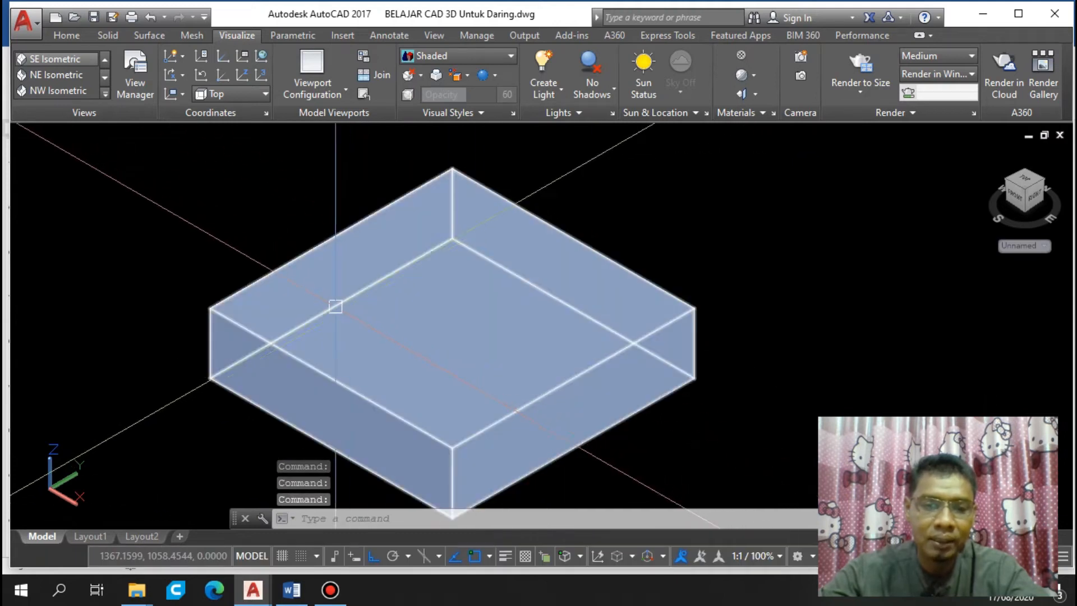
scroll(336, 306, down, 5)
scroll(697, 313, up, 5)
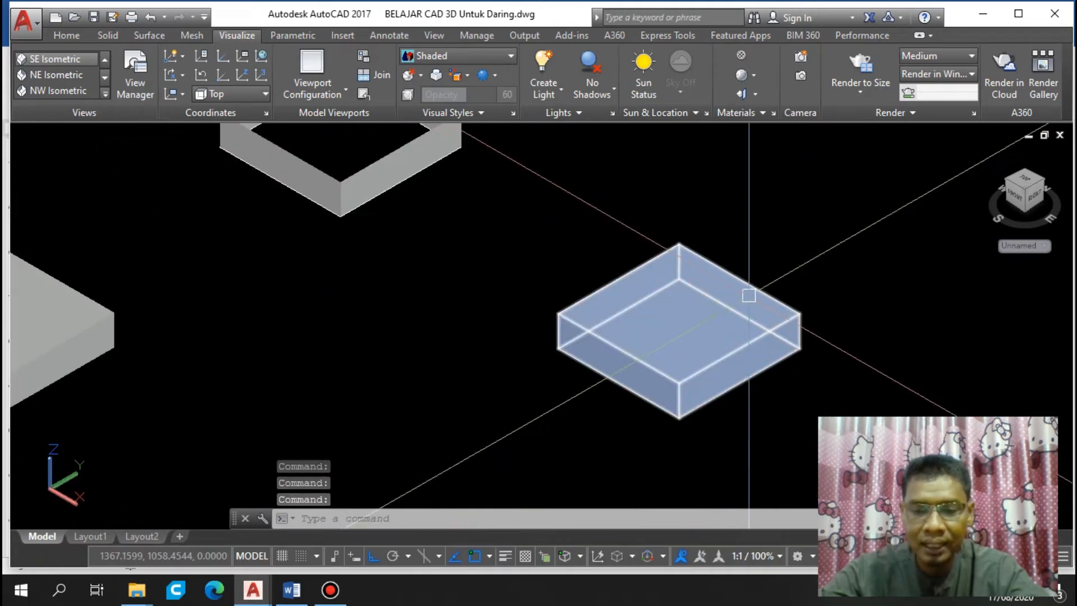
middle_drag(409, 320, 561, 392)
middle_drag(356, 352, 504, 320)
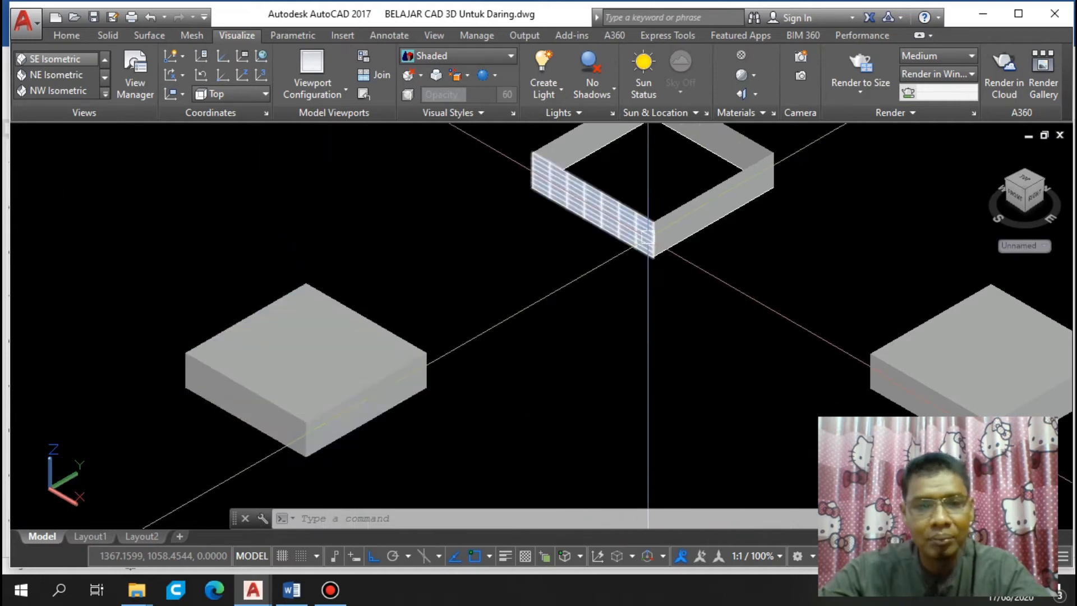
Examine the open frame's separate walls up close, review all three extruded squares together, and look at the rightmost block
middle_drag(644, 230, 481, 399)
scroll(488, 328, up, 4)
click(325, 350)
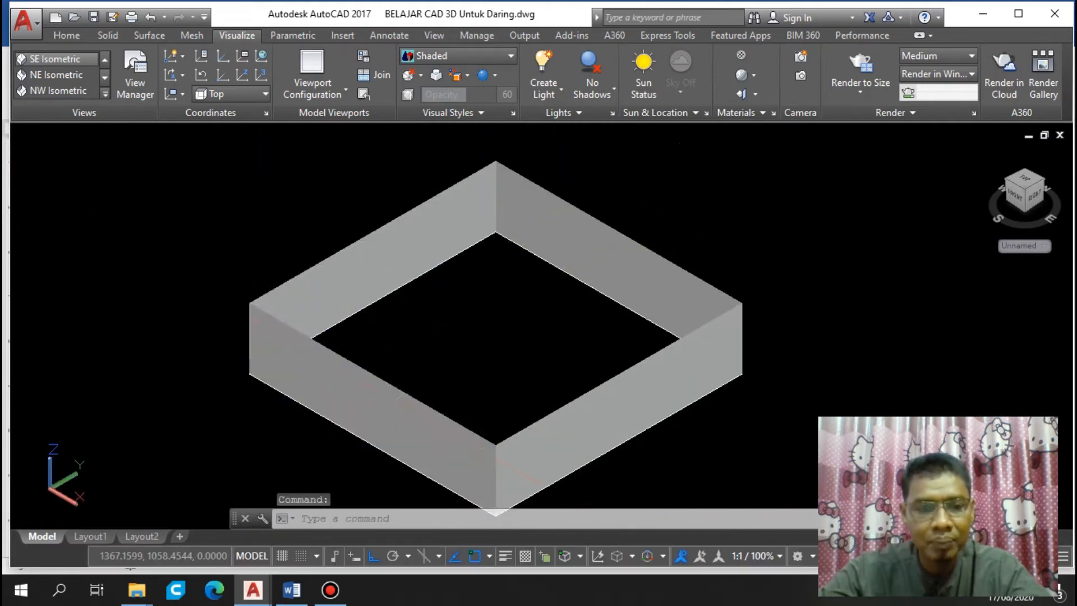
key(Escape)
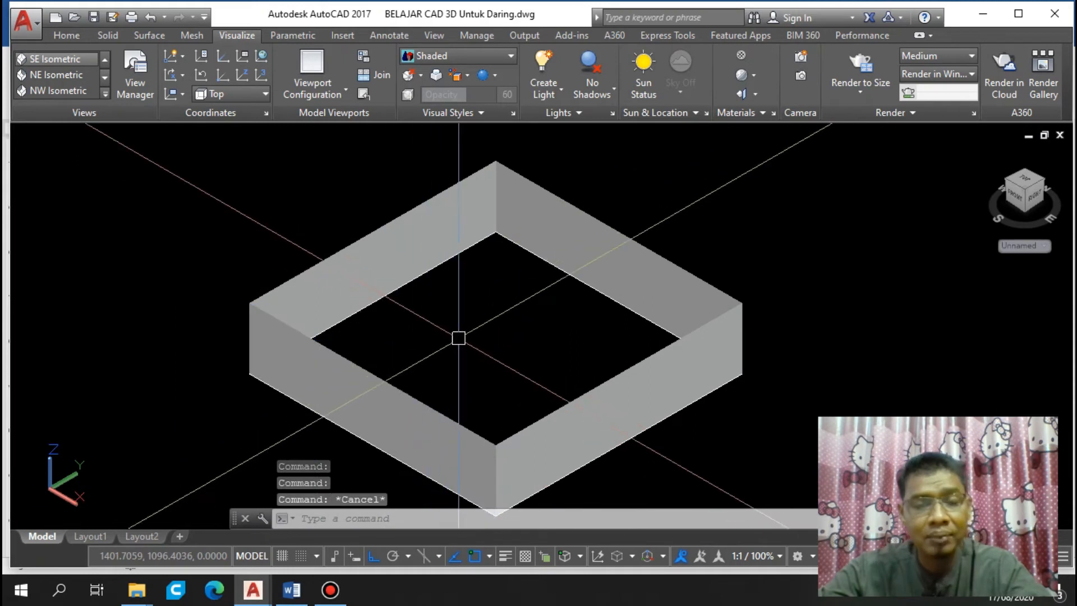
scroll(522, 342, down, 8)
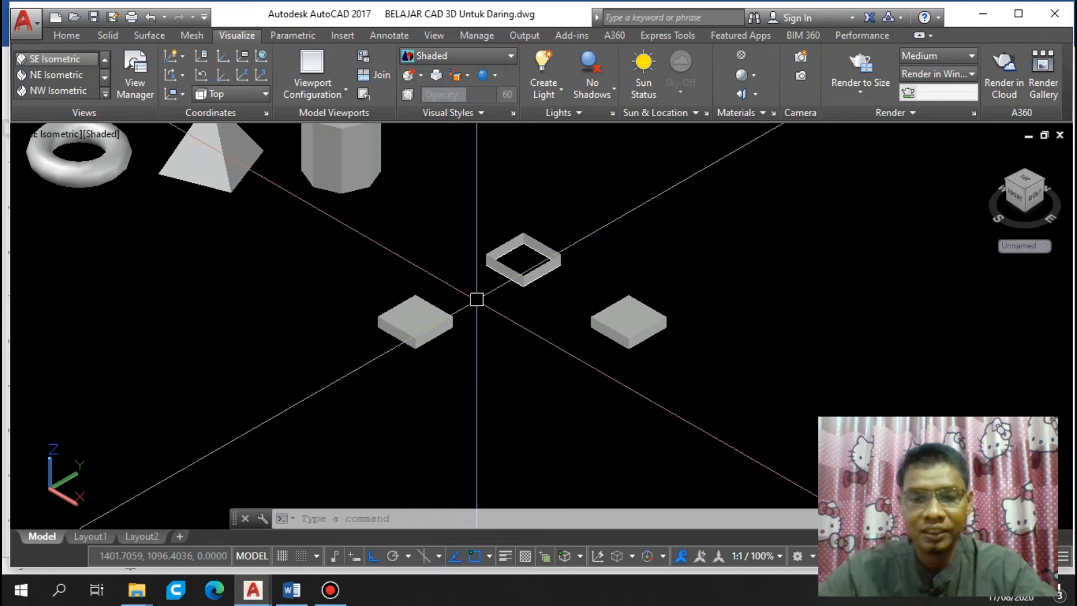
middle_drag(513, 322, 308, 286)
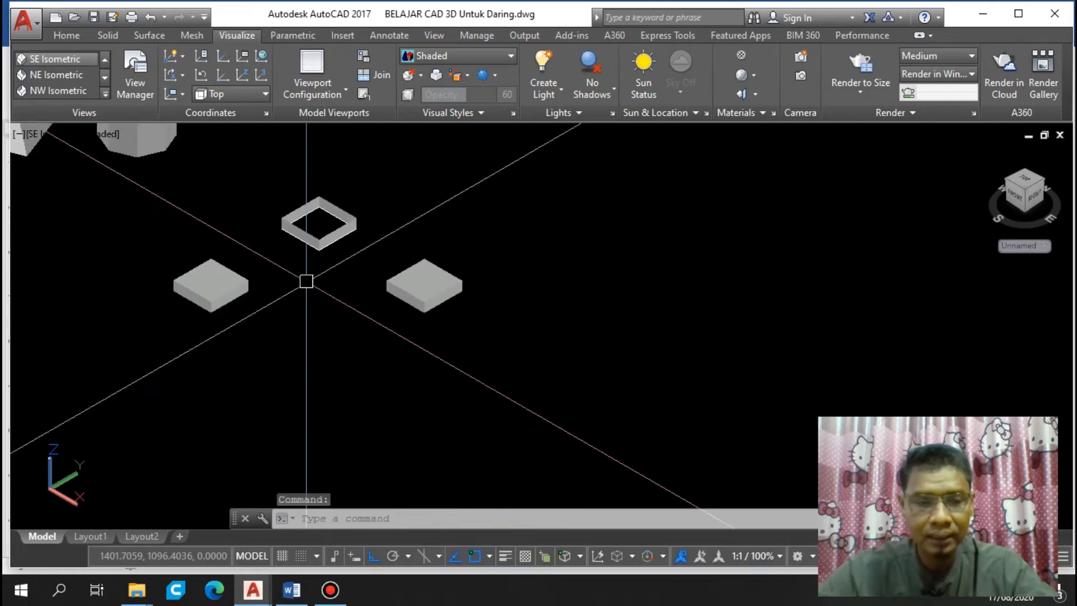
scroll(424, 292, up, 3)
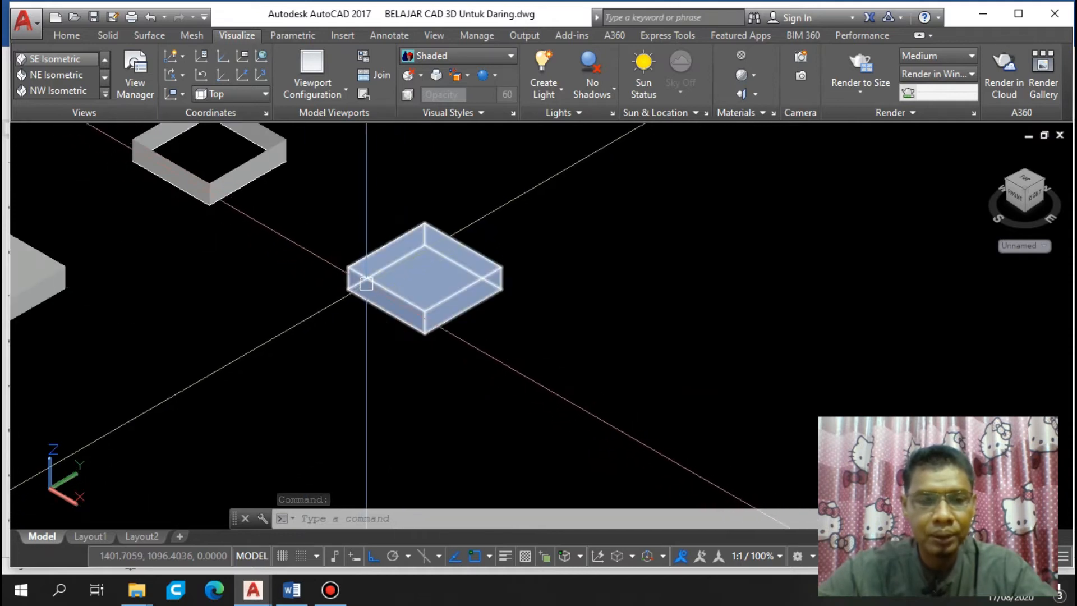
scroll(367, 281, up, 2)
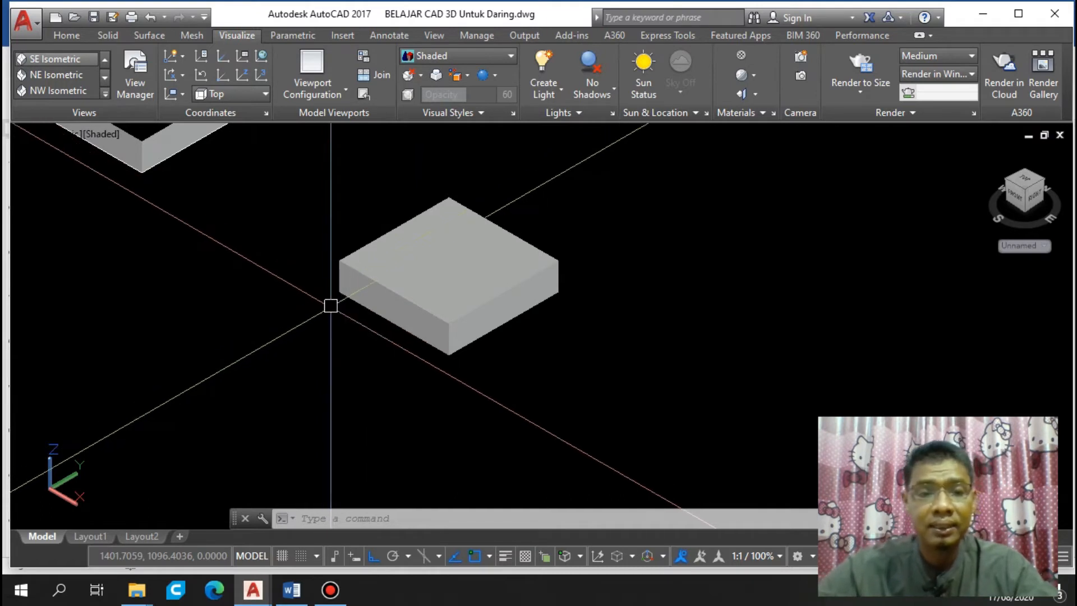
Return to the 2D Wireframe visual style and bring the leftmost extruded block into view
click(499, 55)
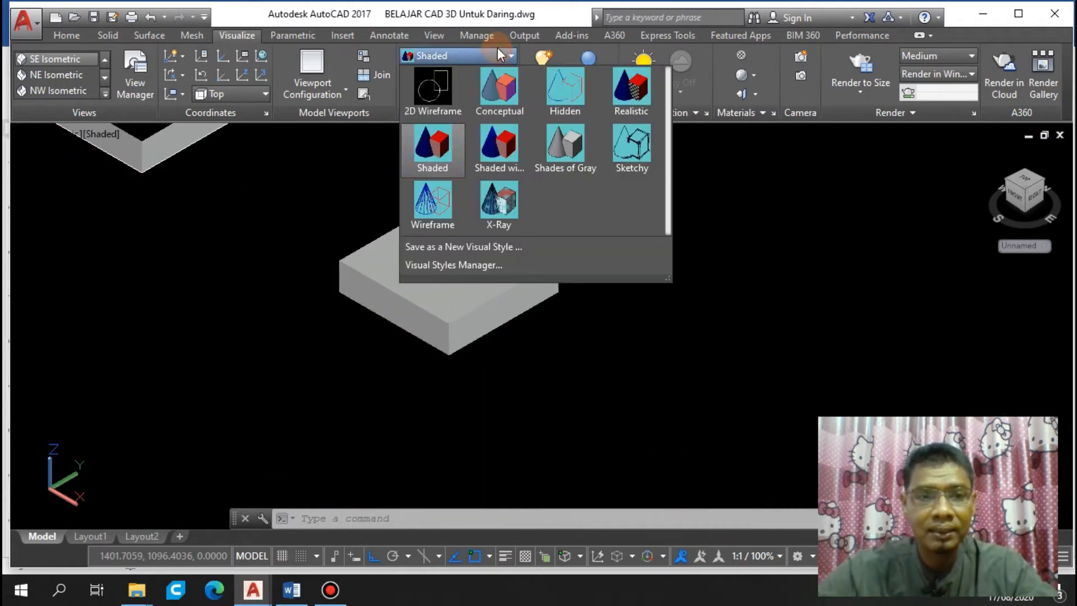
click(436, 97)
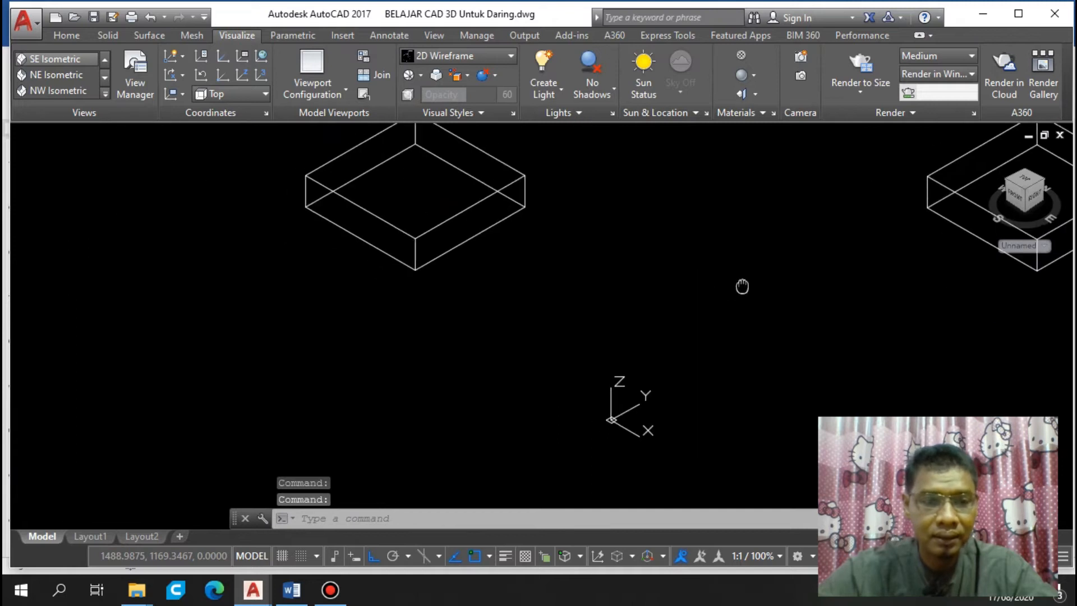
middle_drag(510, 276, 584, 437)
scroll(469, 354, up, 2)
middle_drag(473, 352, 410, 319)
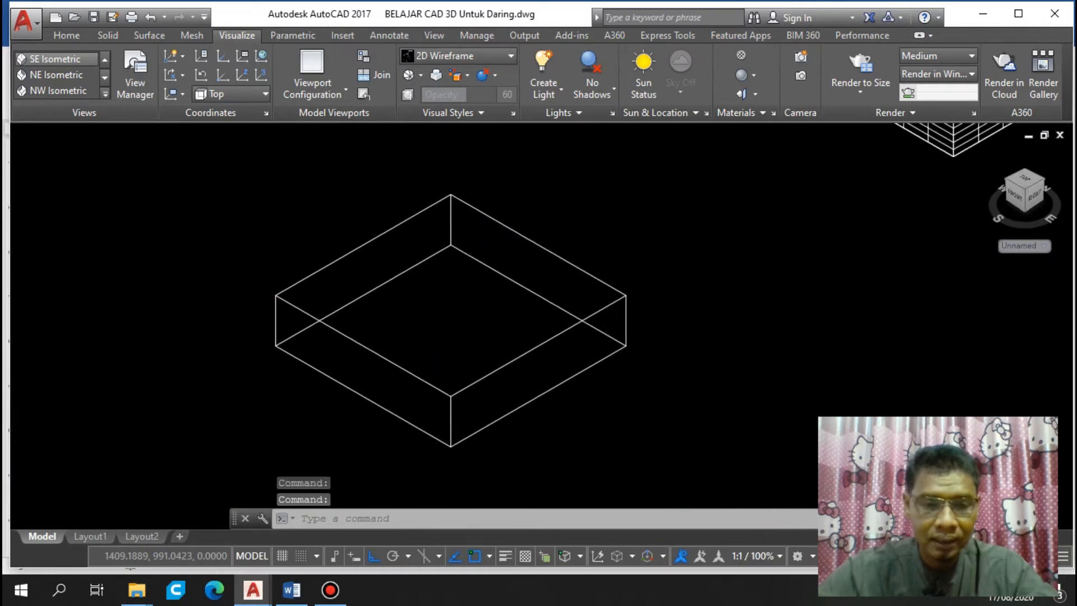
Switch to the Word lesson document and read the FILLET and CHAMFER explanations, instructions and result figures
click(262, 591)
click(284, 594)
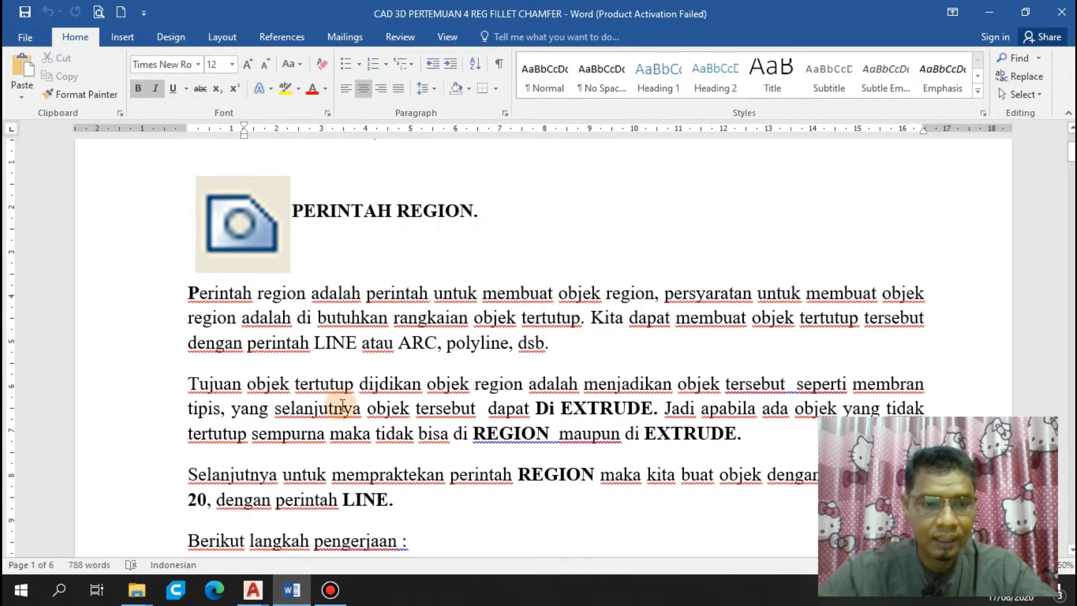
scroll(387, 357, down, 15)
scroll(390, 357, down, 12)
scroll(389, 358, up, 5)
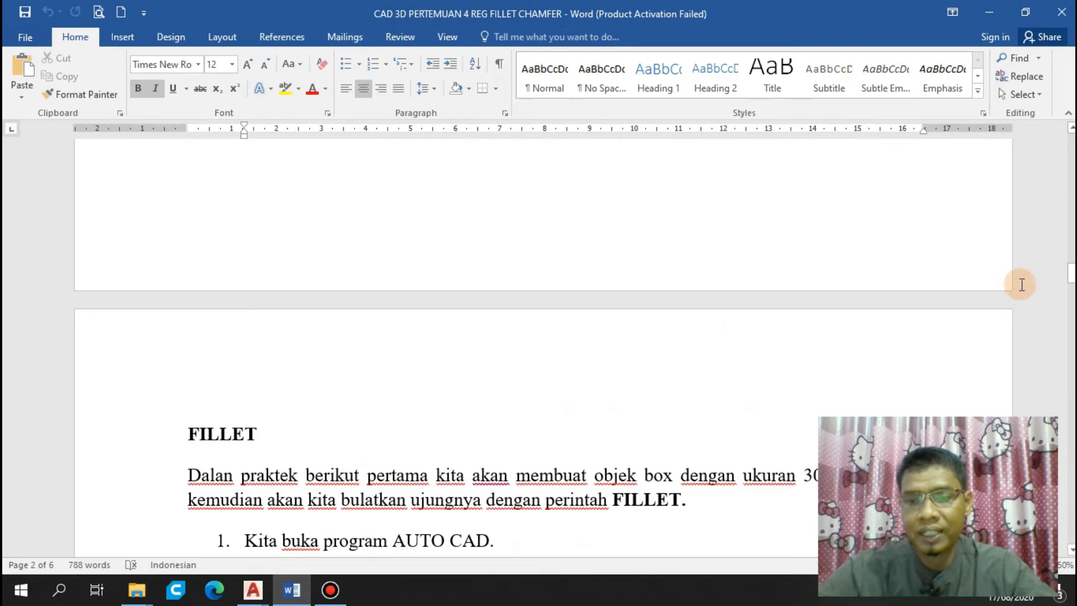
drag(1072, 276, 1072, 289)
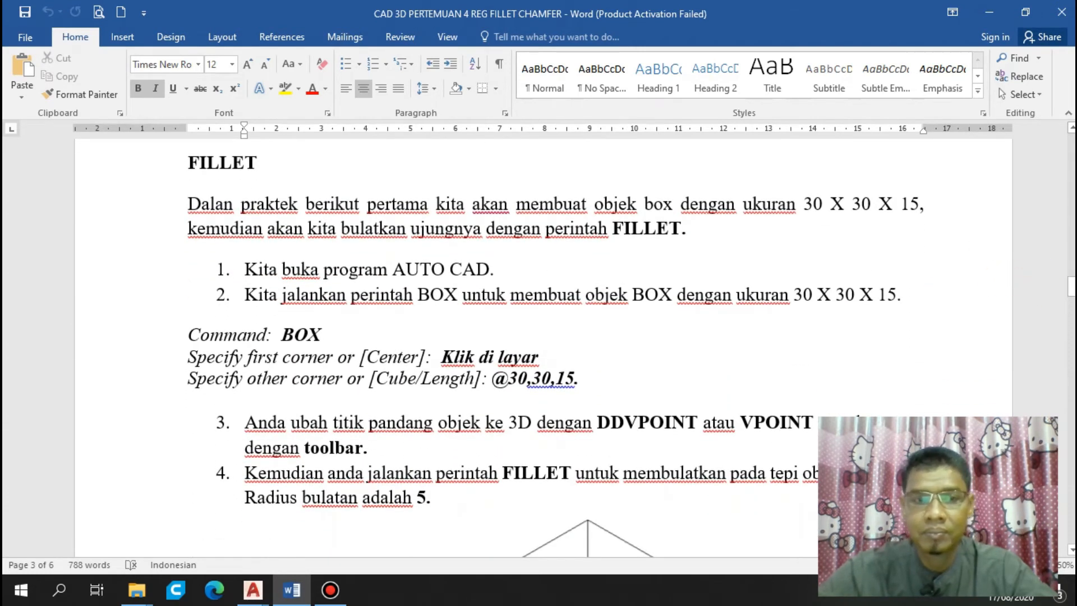
drag(1071, 286, 1072, 264)
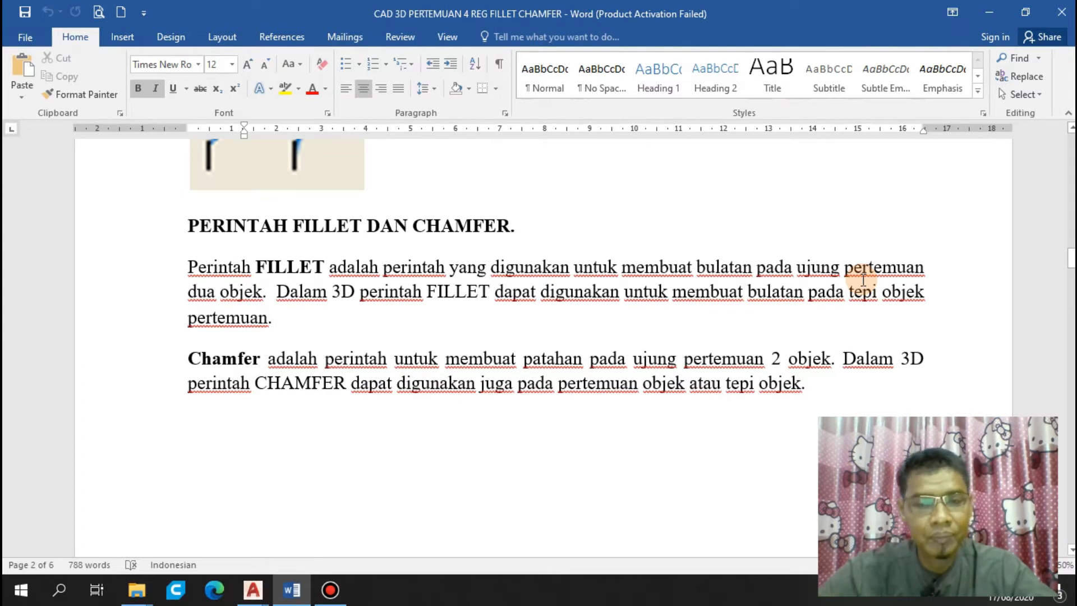
drag(1071, 258, 1071, 252)
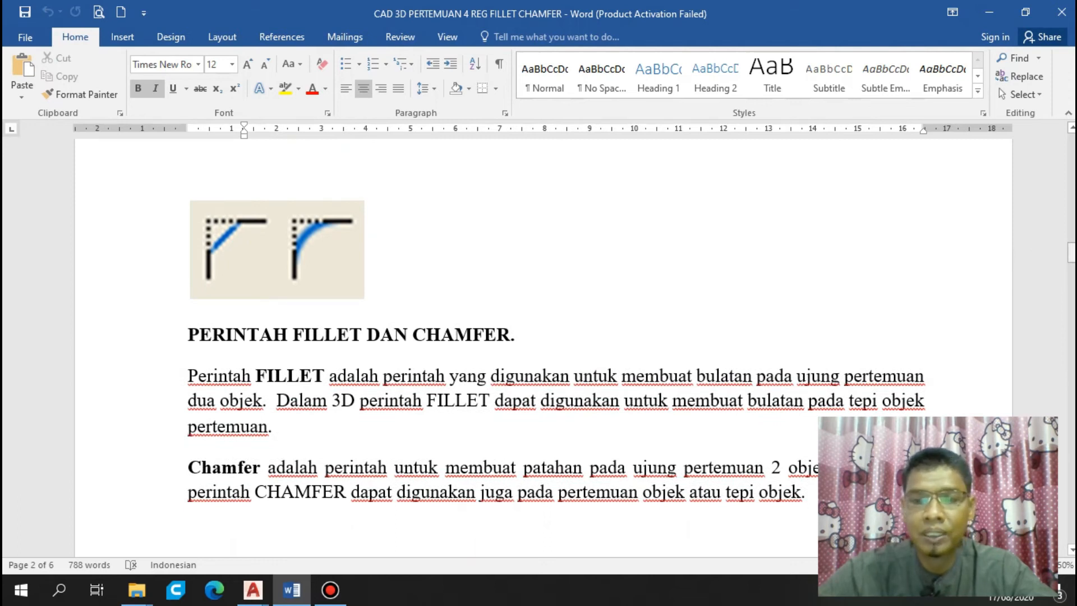
drag(1072, 252, 1072, 330)
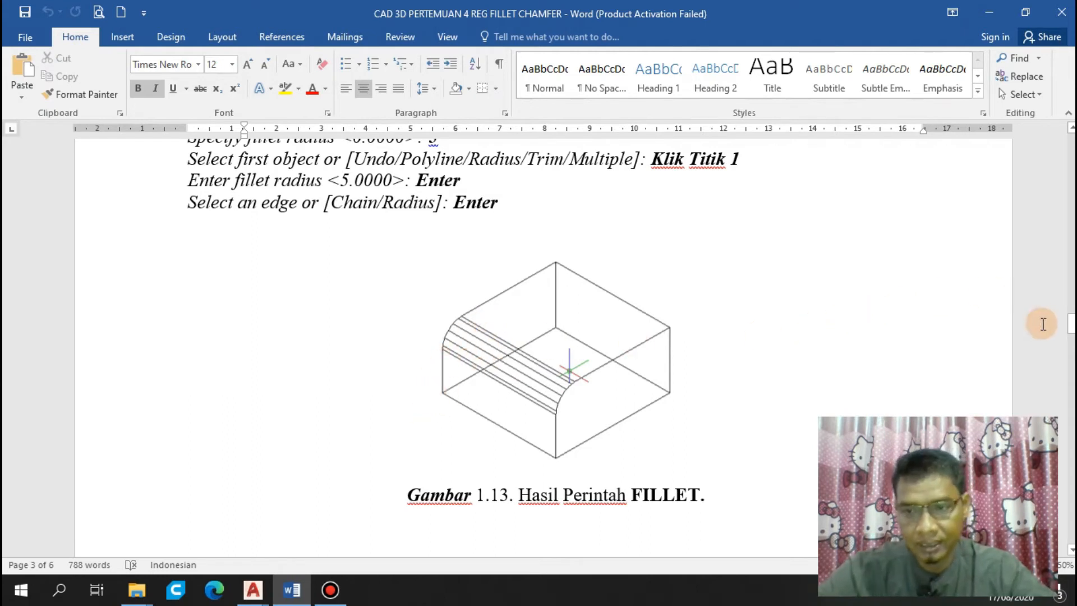
drag(1072, 324, 1057, 496)
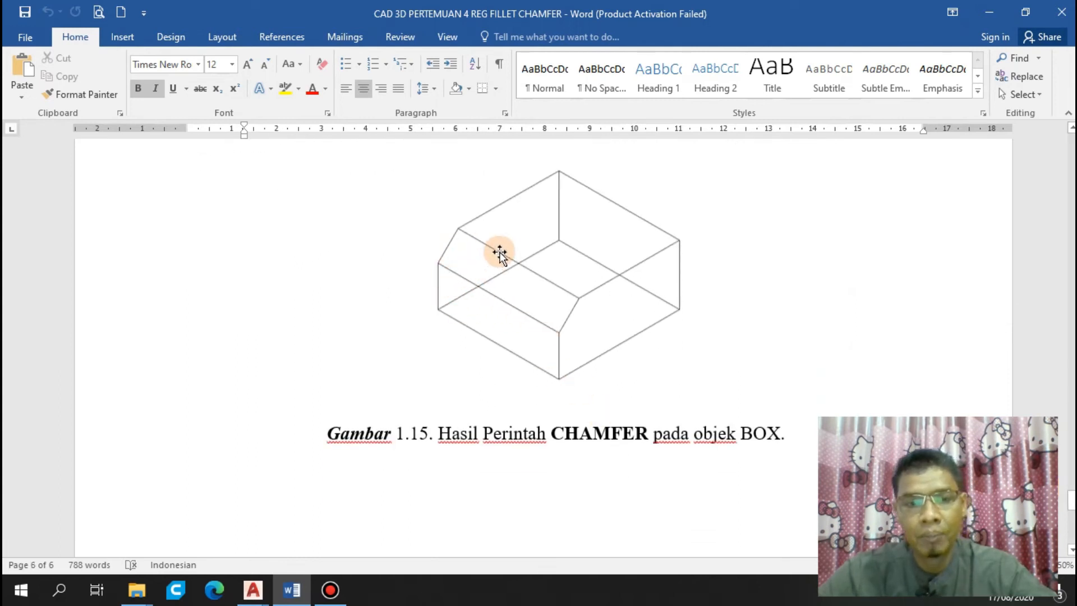
Switch back to AutoCAD and fillet the upper front-left edge of the leftmost block with a radius of 1
mouse_move(255, 593)
click(258, 527)
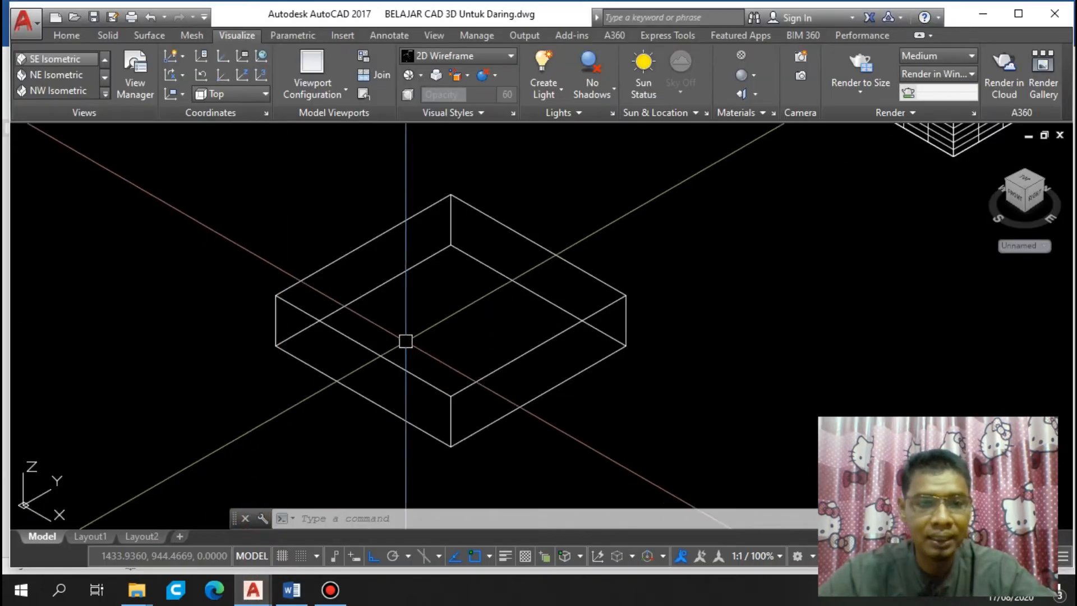
middle_drag(347, 345, 415, 353)
scroll(415, 353, up, 2)
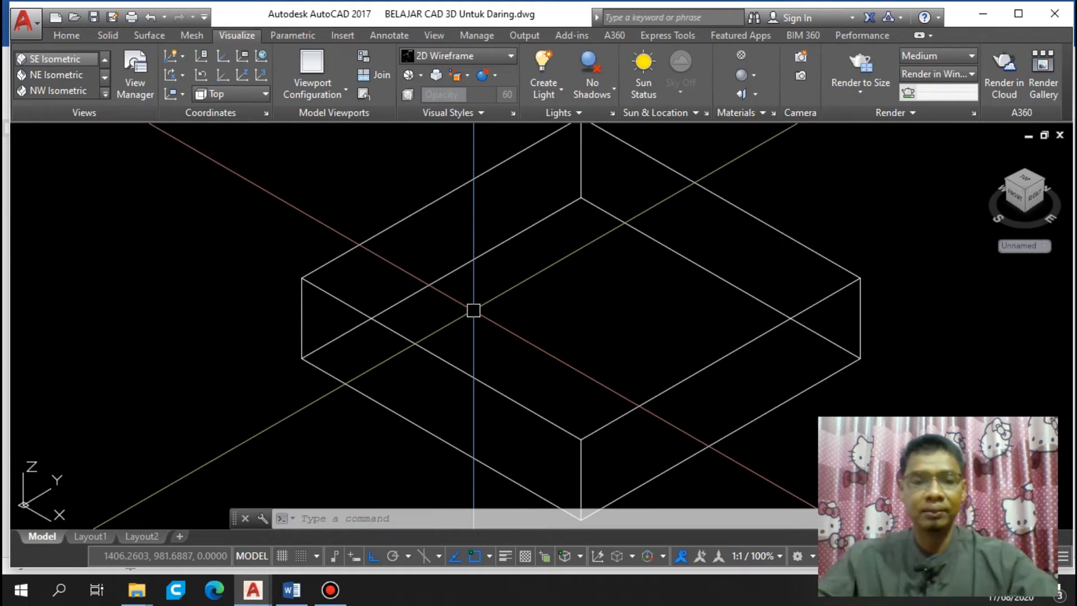
text(F)
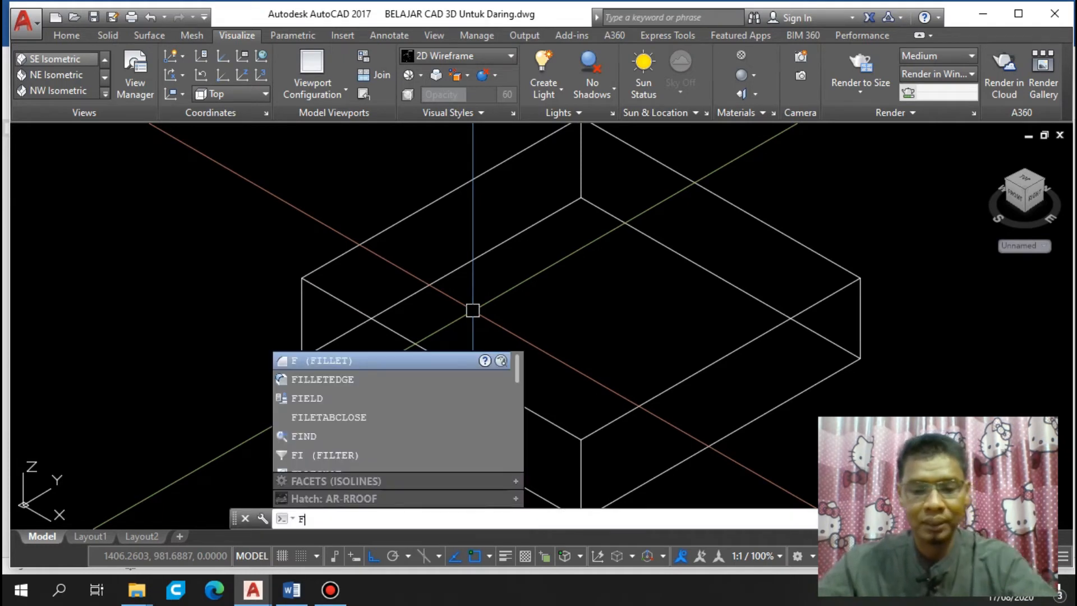
key(Return)
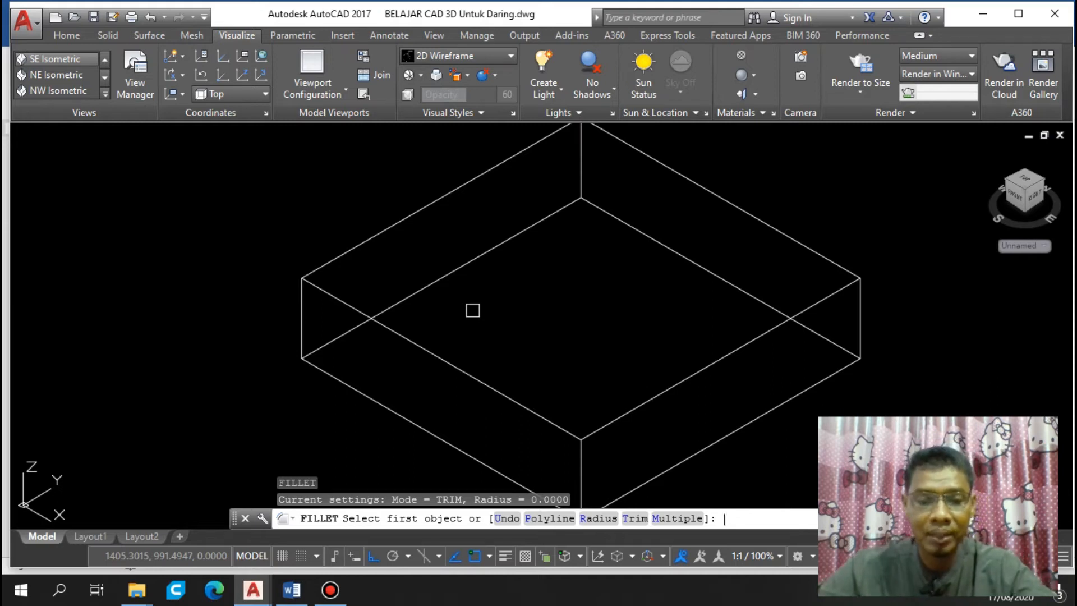
text(r)
key(Return)
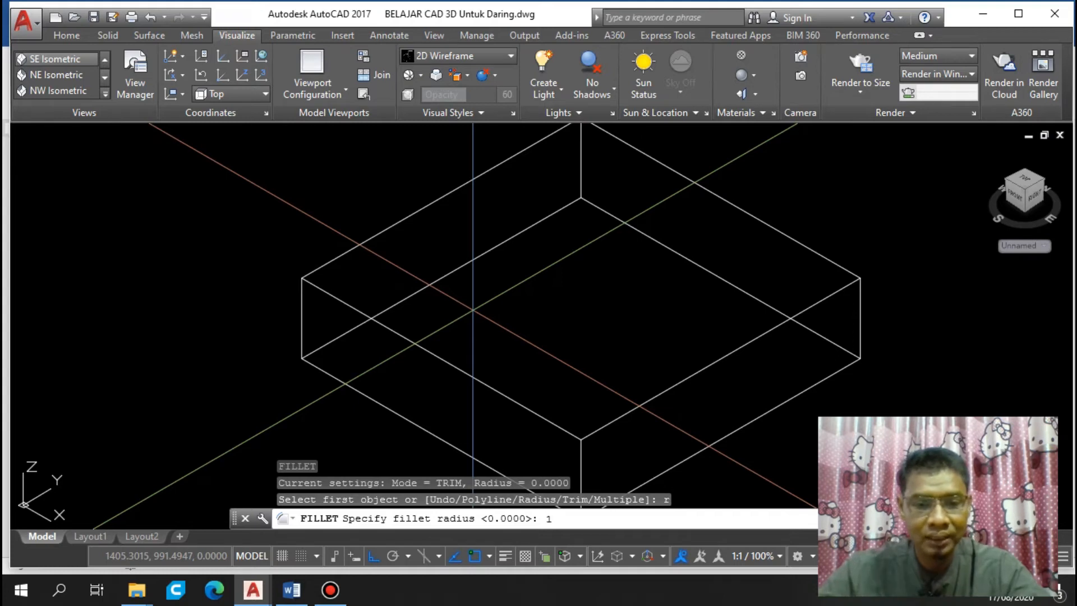
text(1)
key(Return)
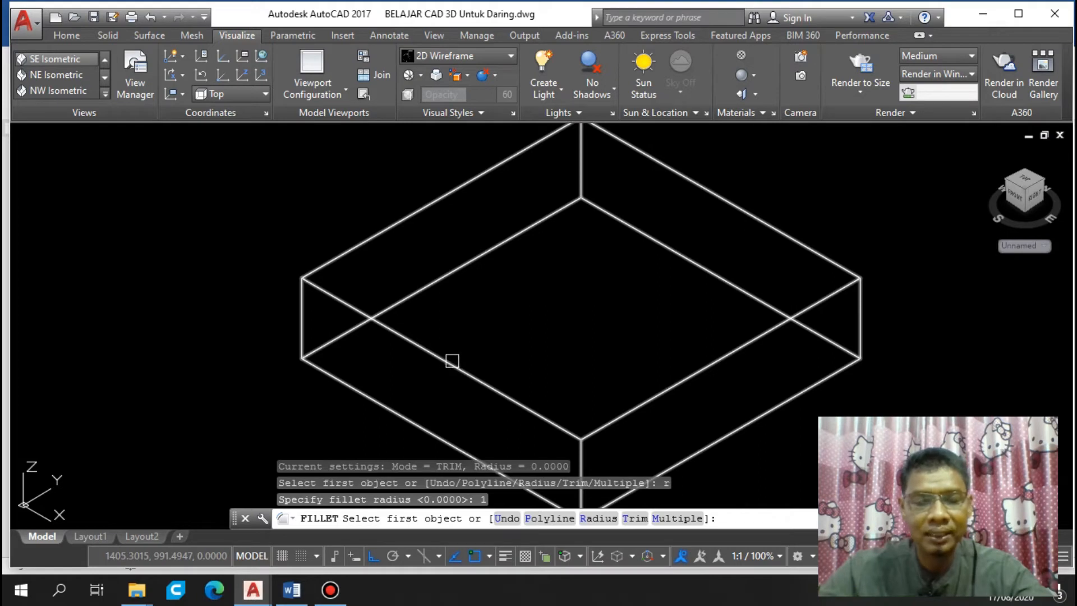
click(437, 357)
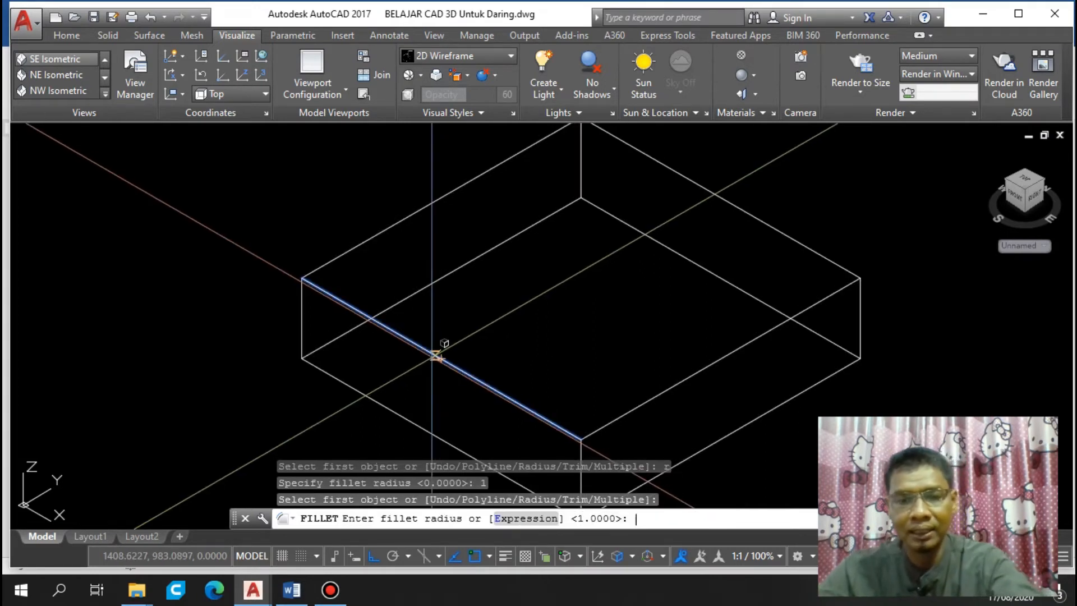
key(Return)
key(Return)
Inspect the filleted edge in wireframe, then switch to the Shaded visual style and examine its rounded corner profile up close
scroll(435, 356, up, 6)
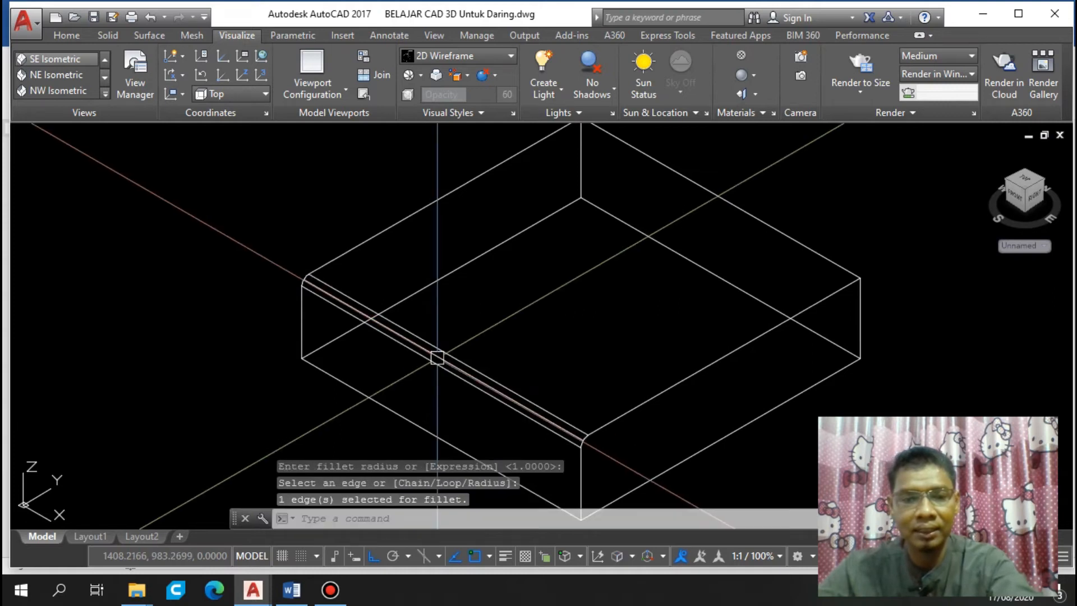
scroll(462, 380, down, 6)
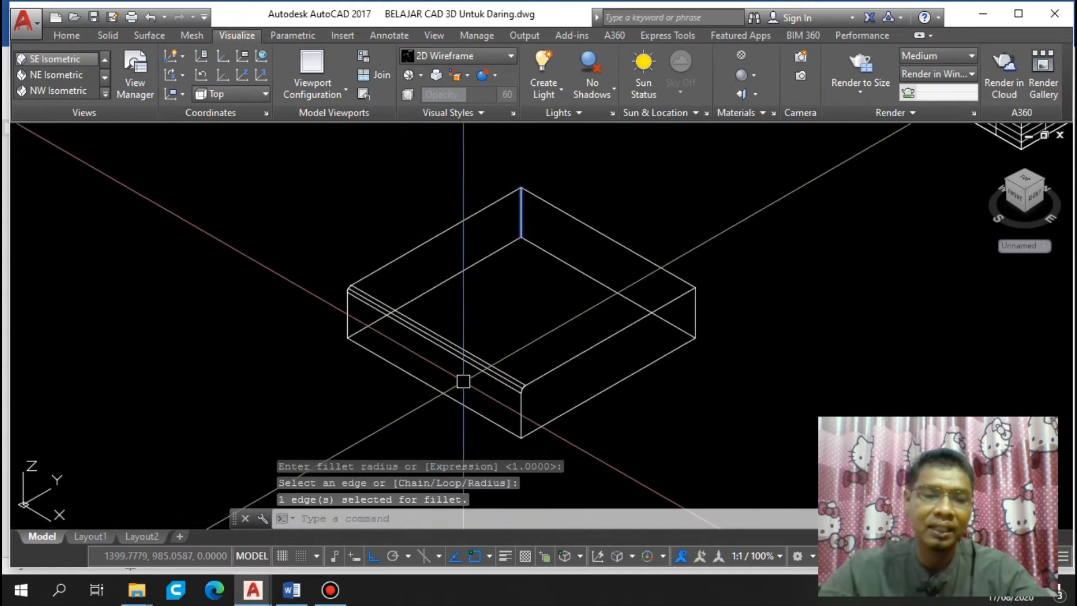
scroll(378, 291, up, 7)
scroll(392, 224, up, 2)
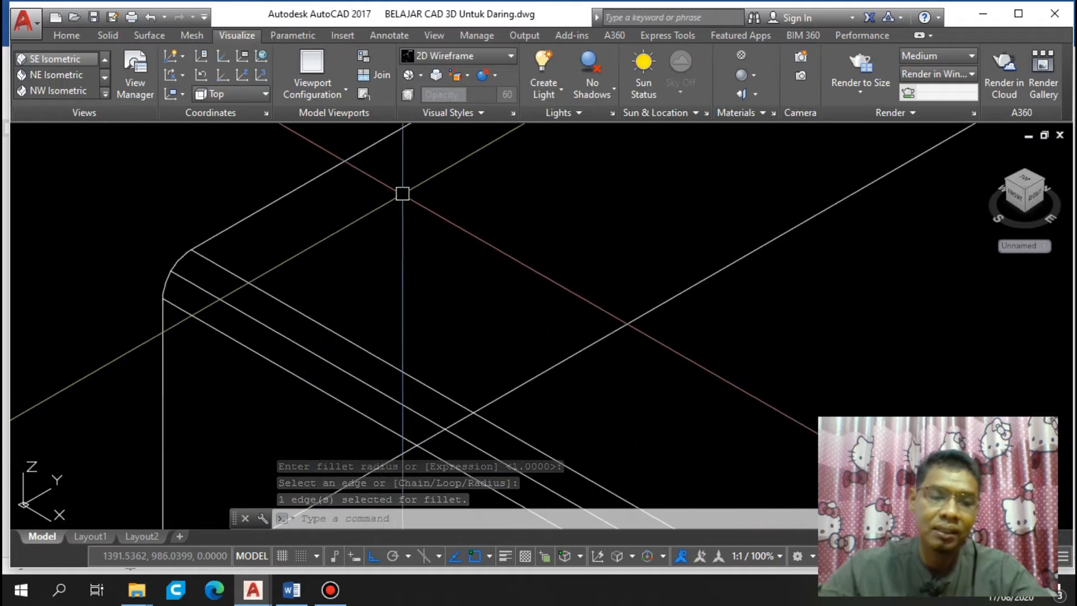
click(496, 55)
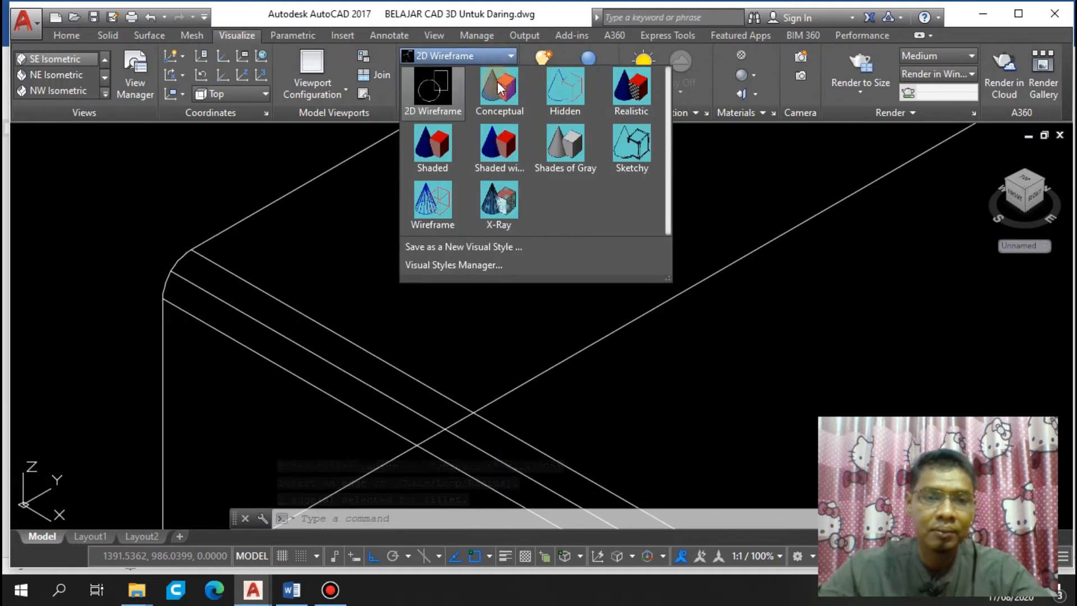
click(433, 147)
scroll(656, 429, down, 5)
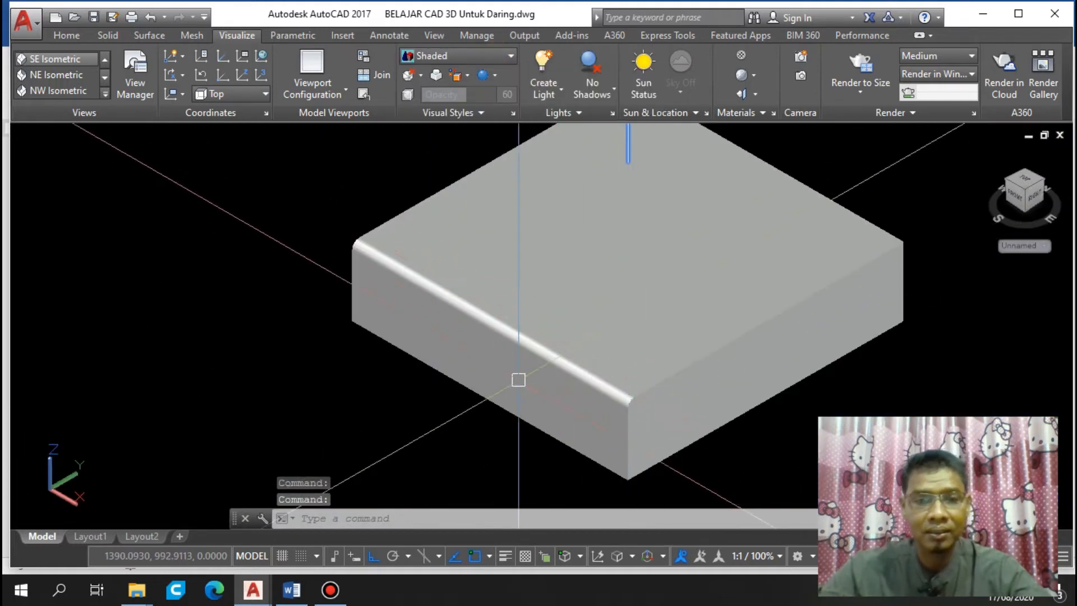
scroll(690, 423, up, 5)
middle_drag(690, 423, 631, 289)
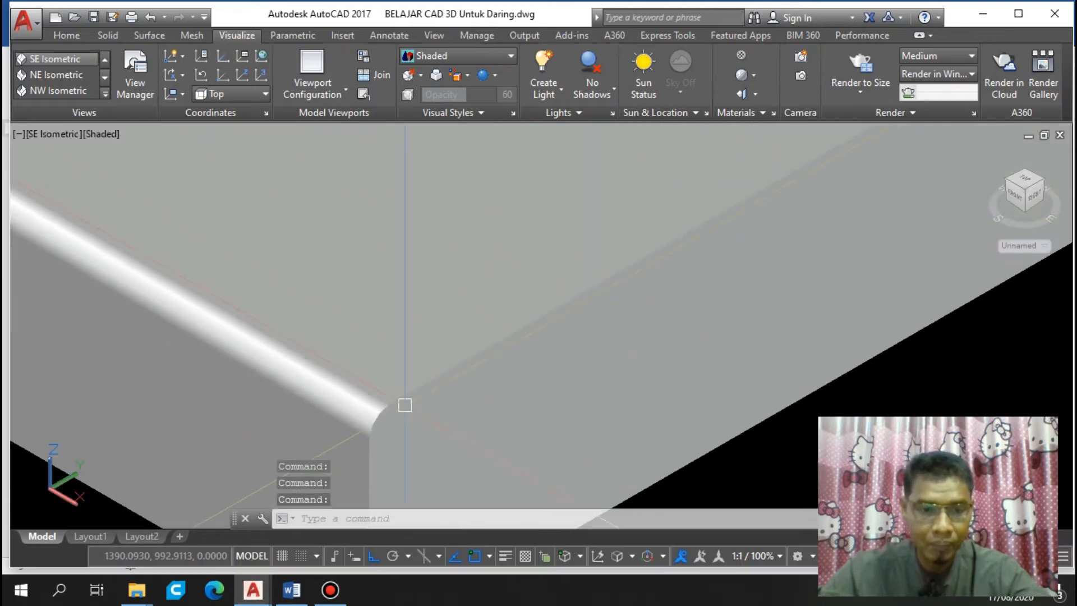
scroll(399, 404, up, 4)
middle_drag(361, 399, 611, 265)
scroll(611, 264, up, 4)
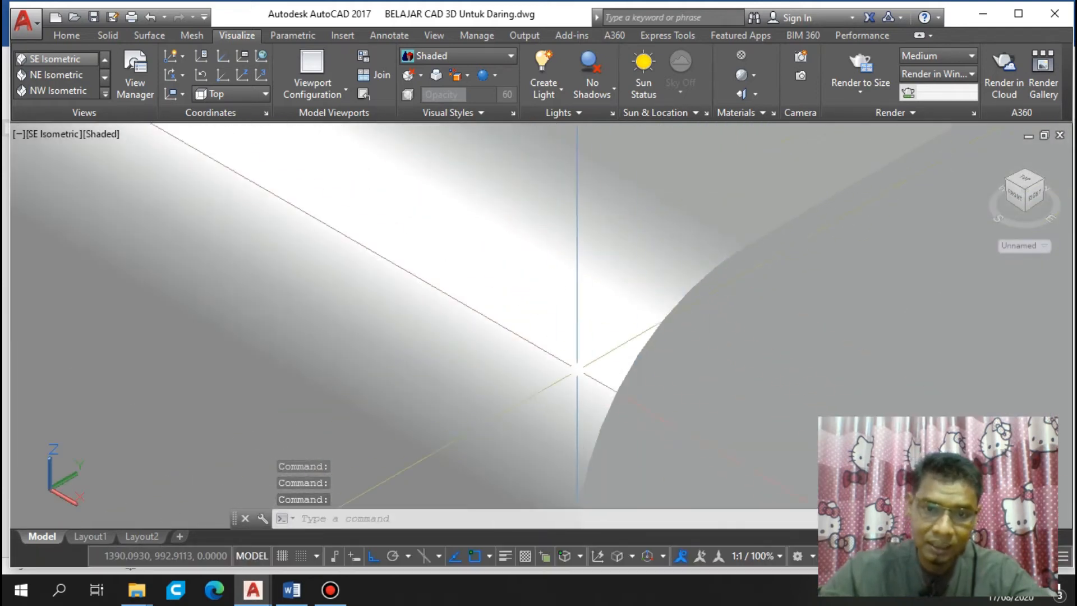
Bring the whole filleted block back into view and return the model to the 2D Wireframe visual style
scroll(577, 361, down, 5)
scroll(573, 344, down, 6)
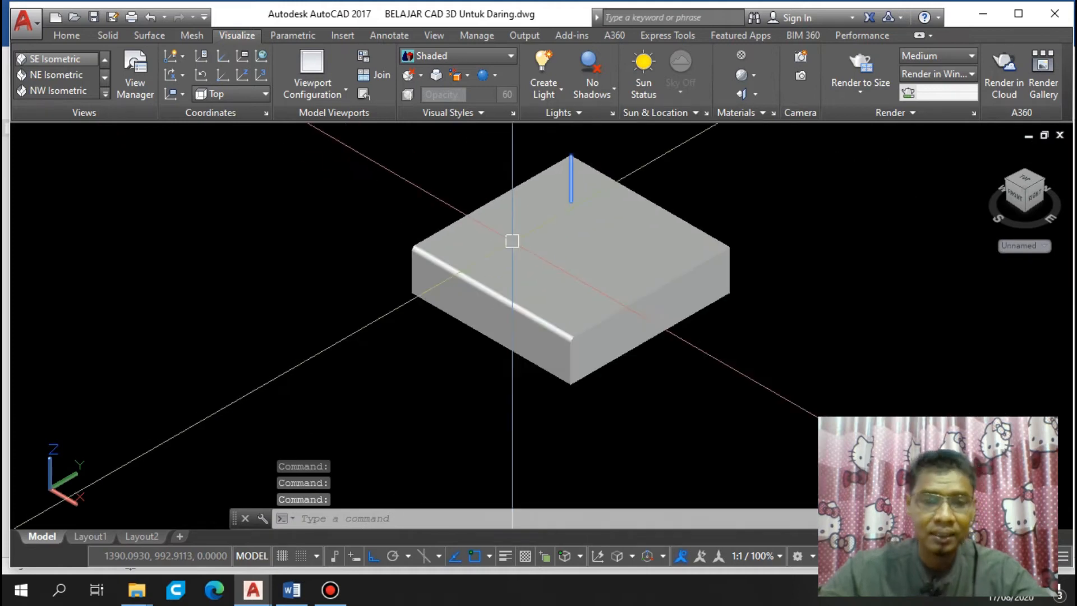
middle_drag(481, 204, 369, 235)
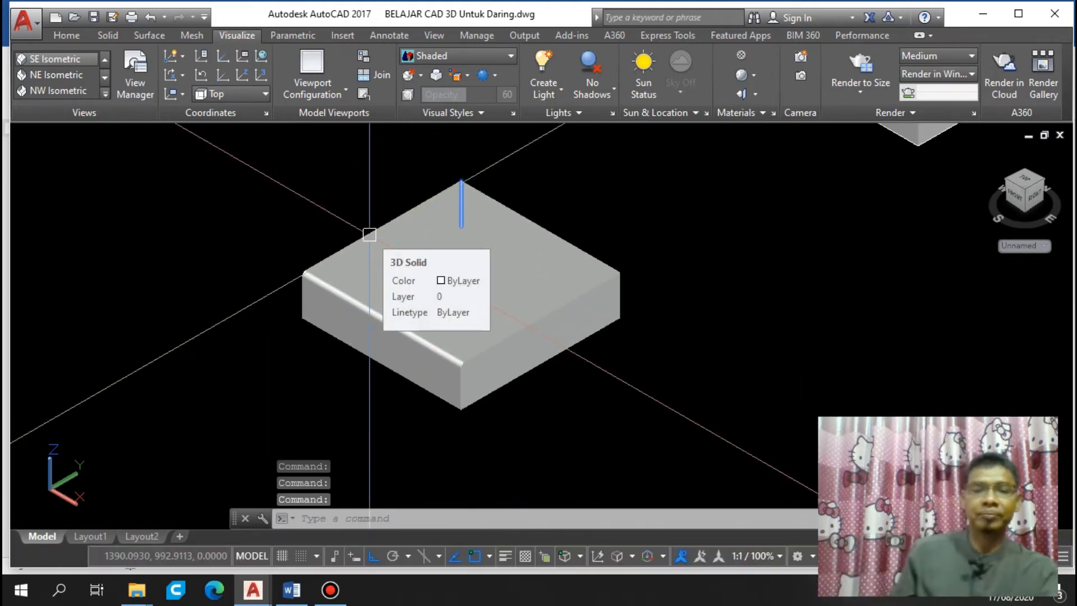
click(482, 56)
click(435, 101)
scroll(613, 402, down, 5)
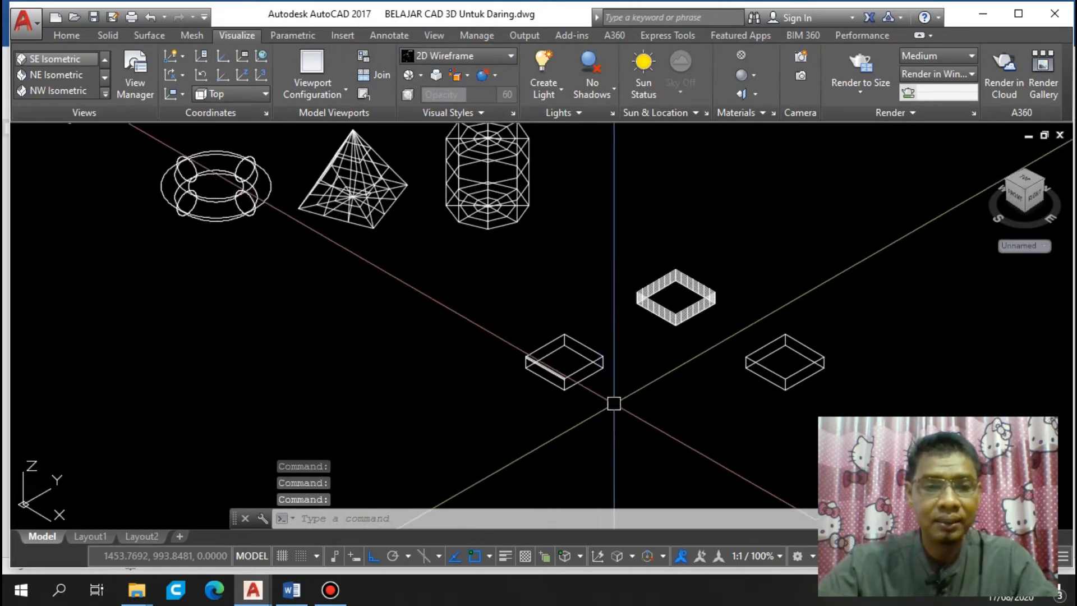
scroll(524, 337, up, 3)
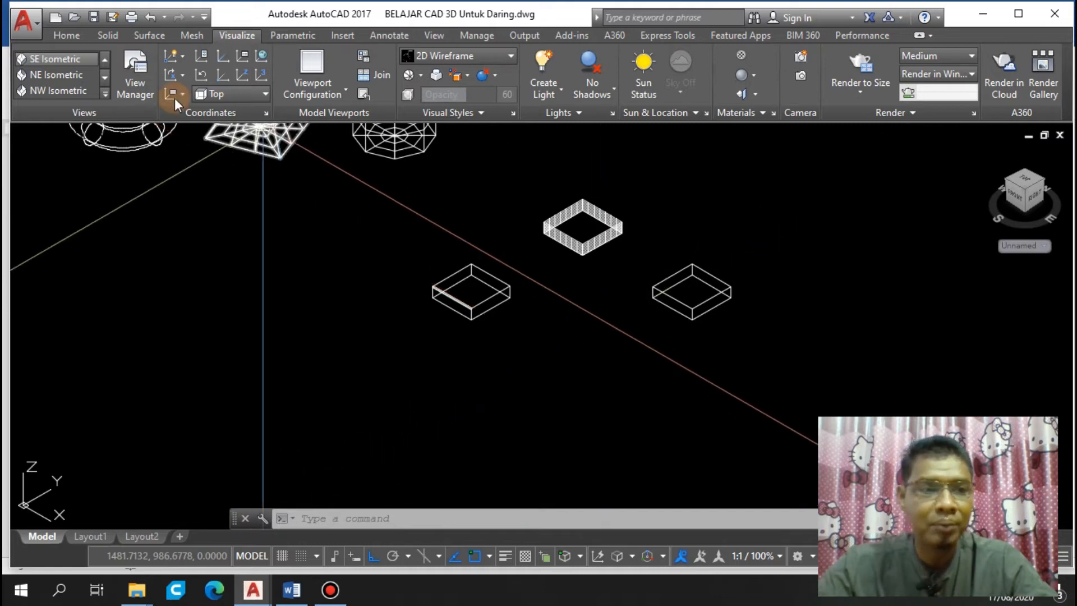
Switch the model to the Front view and finally to the Top view
click(106, 59)
click(73, 58)
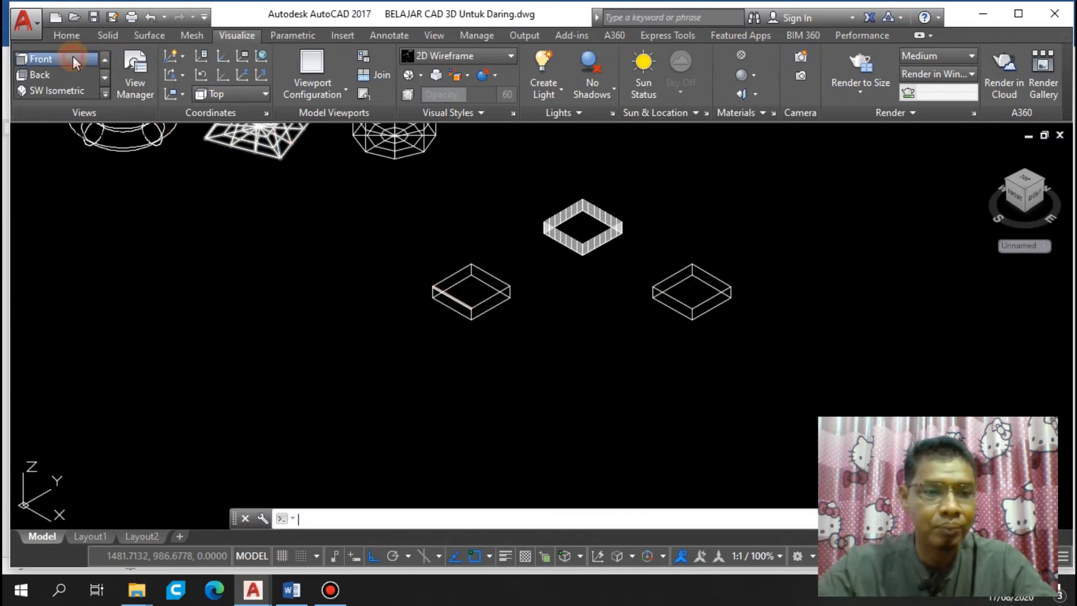
click(106, 55)
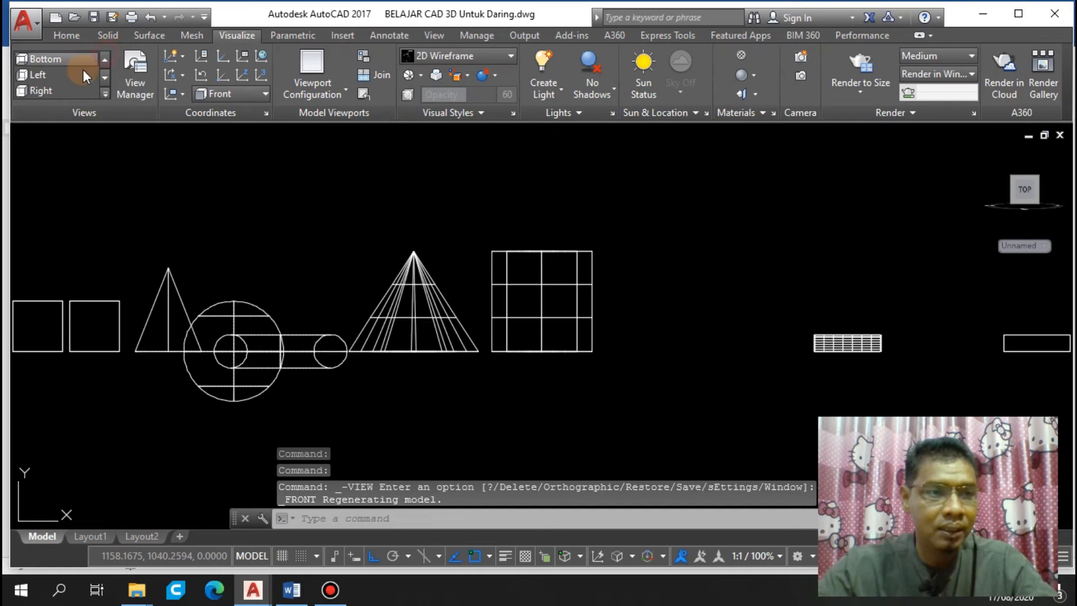
click(73, 59)
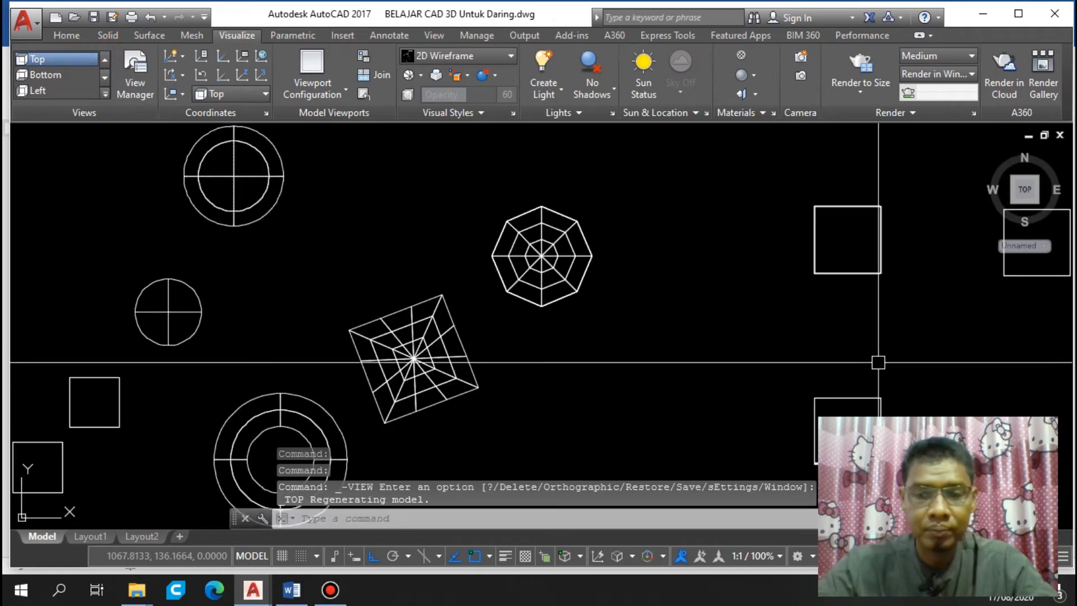
Draw a 10 by 50 rectangle in the empty space beside the filleted block
middle_drag(836, 388, 435, 254)
middle_drag(545, 328, 505, 315)
scroll(505, 314, up, 2)
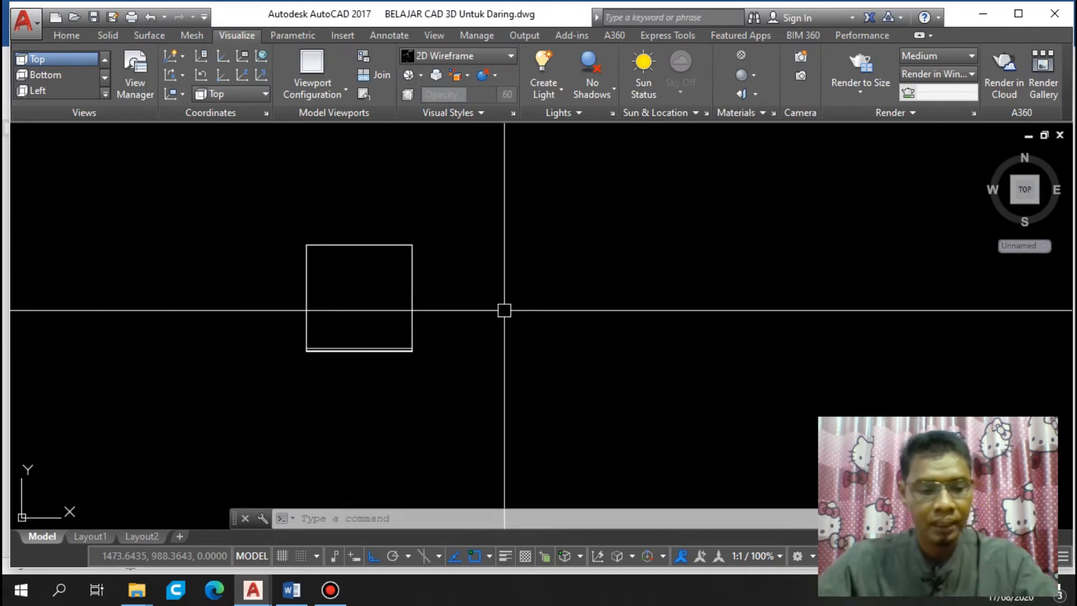
text(REC)
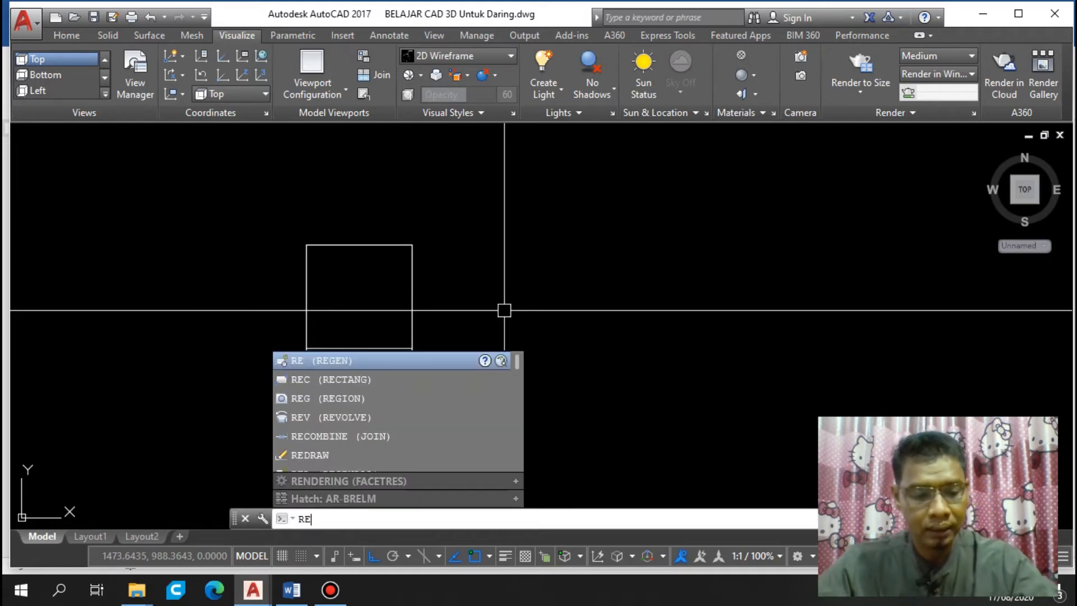
key(Return)
click(491, 235)
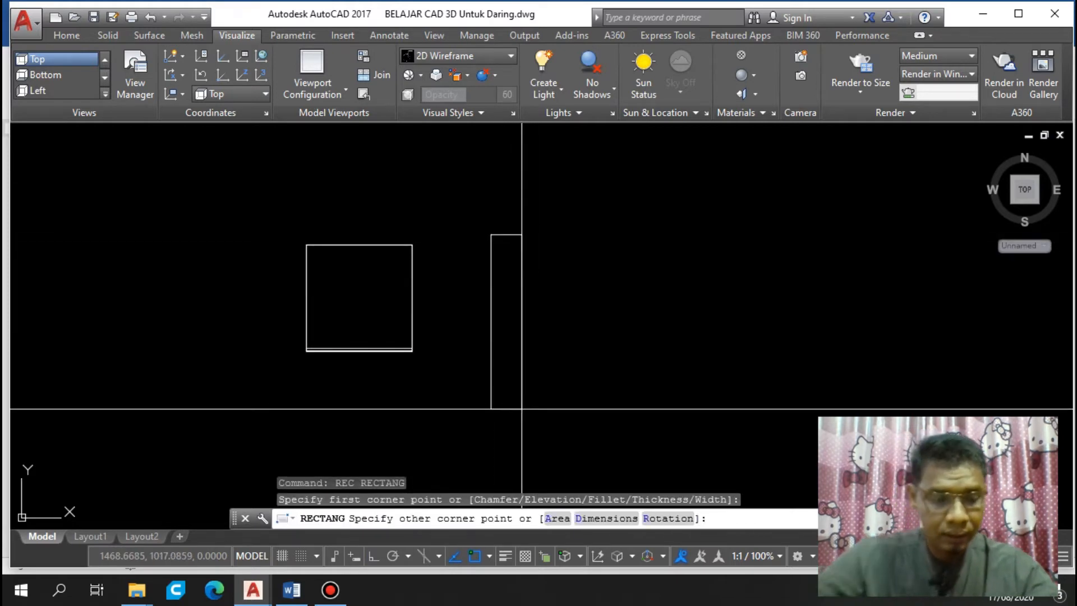
text(@10,50)
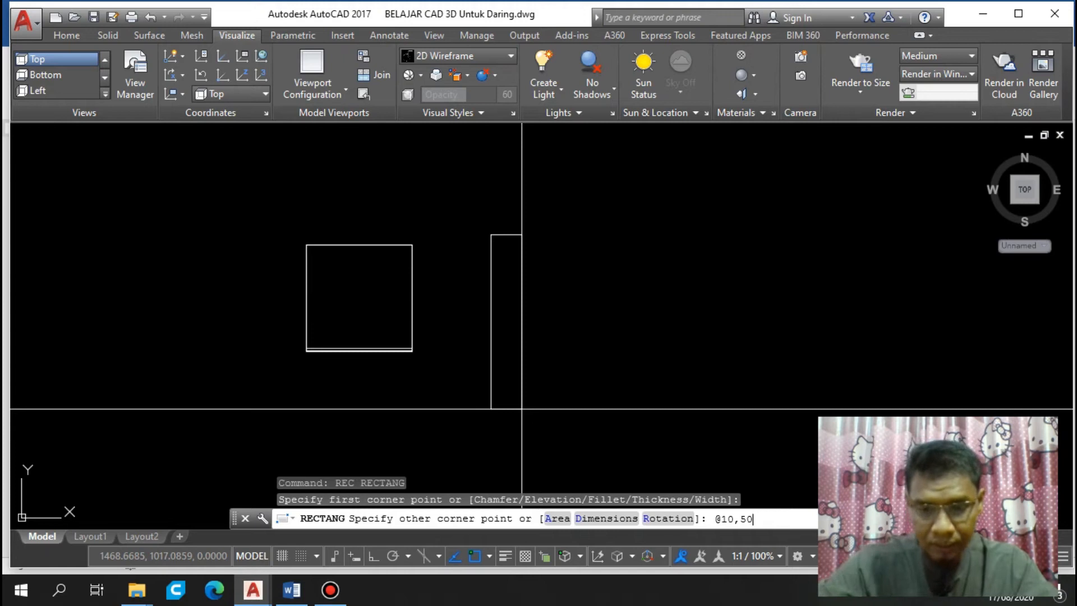
key(Return)
Return to the SE Isometric view with the narrow rectangle and the surrounding blocks visible
scroll(502, 309, down, 3)
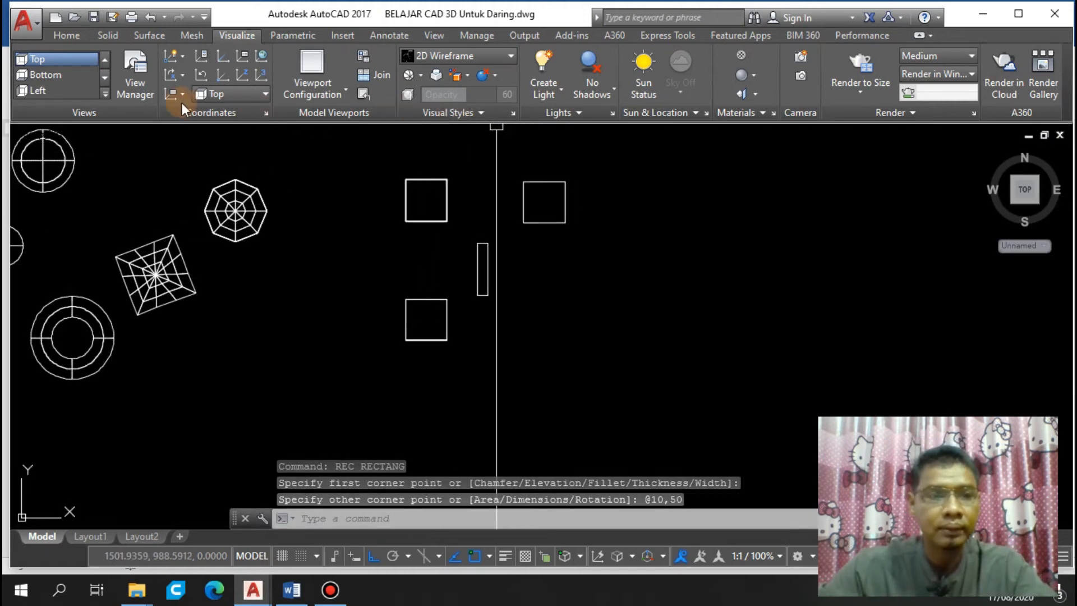
click(106, 93)
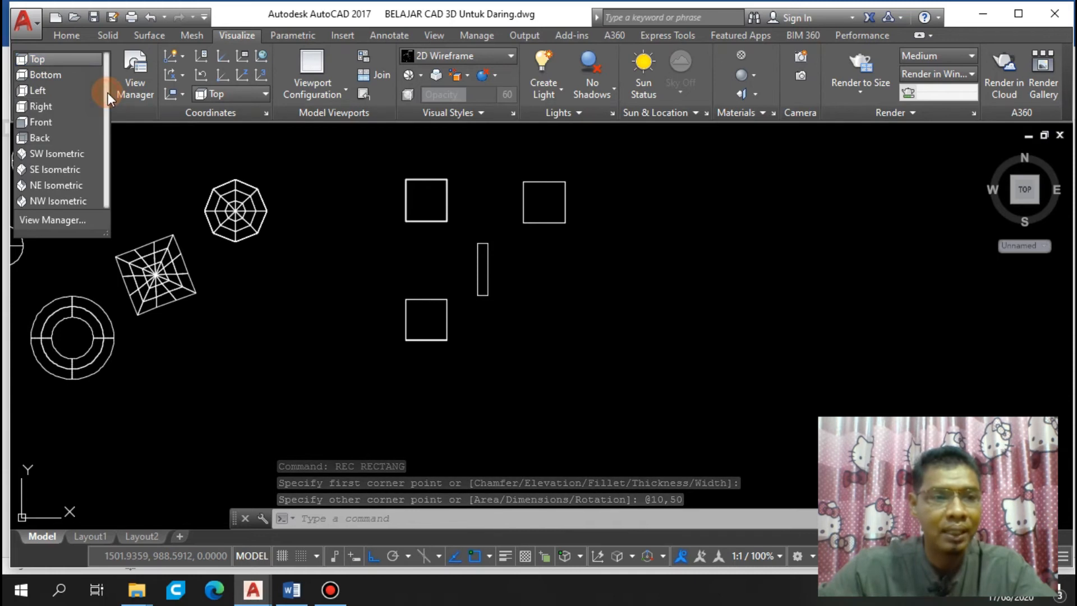
click(57, 169)
scroll(545, 352, up, 5)
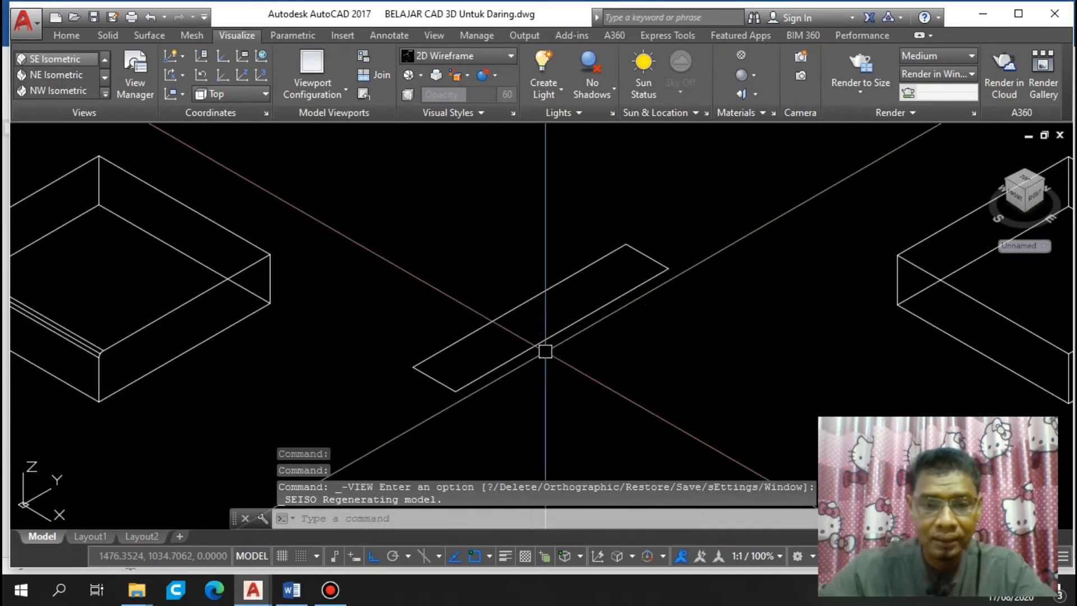
scroll(606, 317, down, 4)
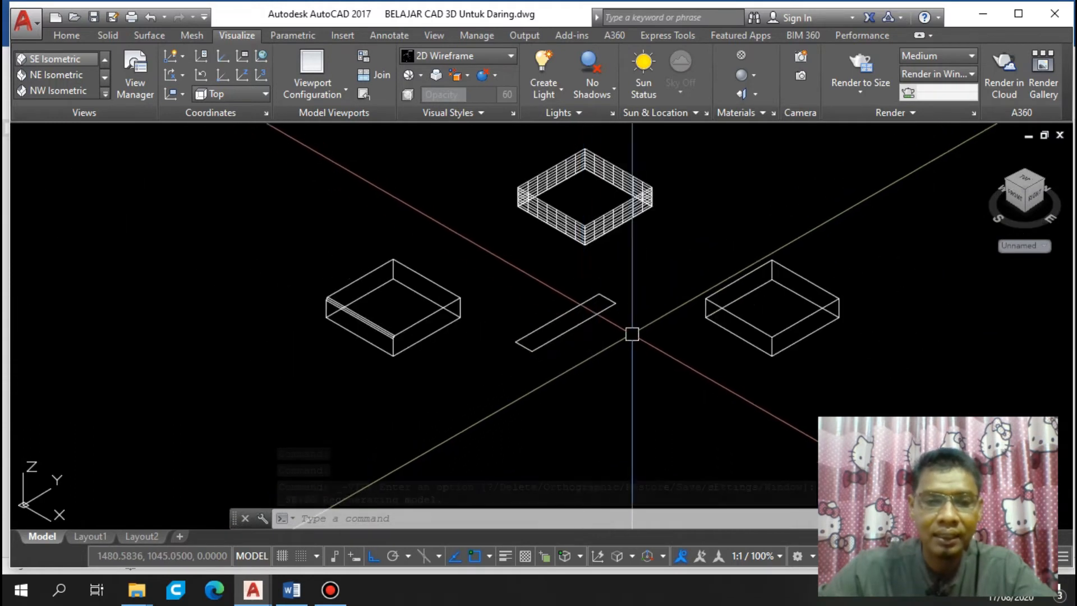
Extrude the narrow rectangle to a height of 60
scroll(603, 358, up, 1)
scroll(561, 362, up, 1)
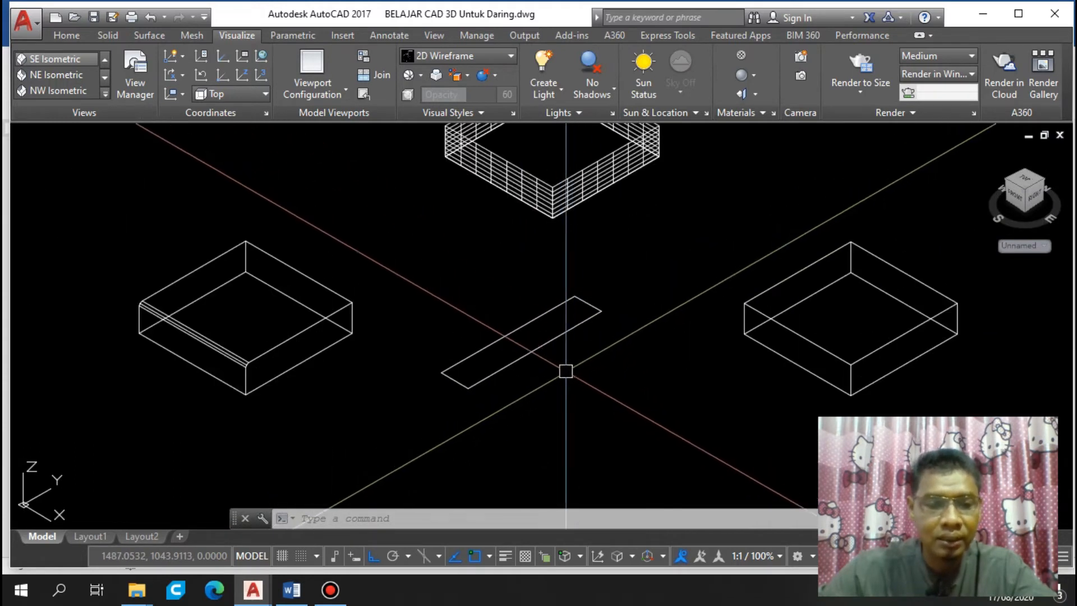
text(ex)
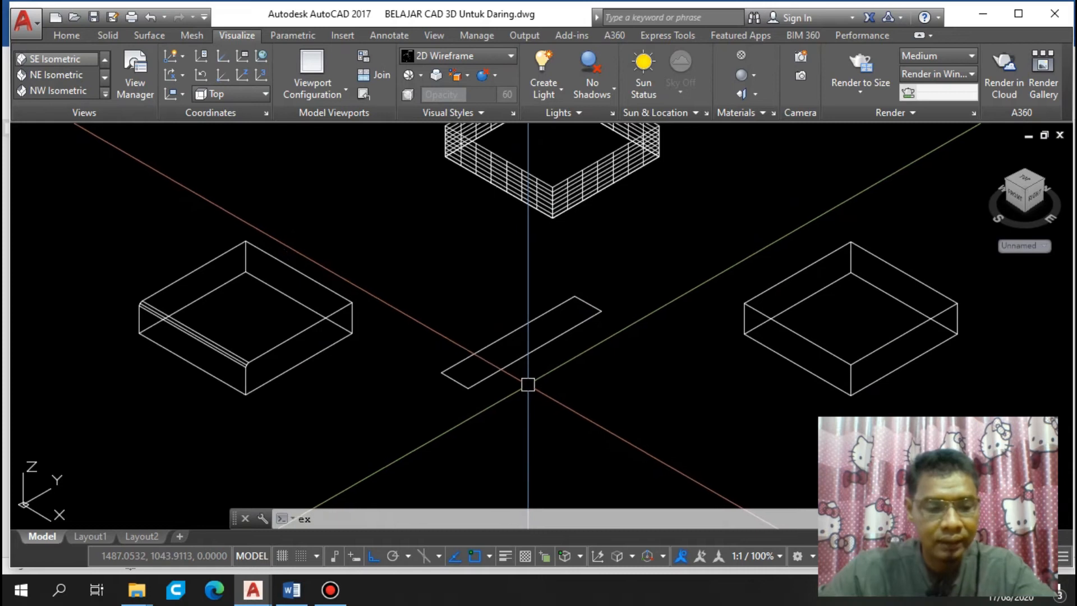
text(trude)
key(Return)
click(511, 365)
key(Return)
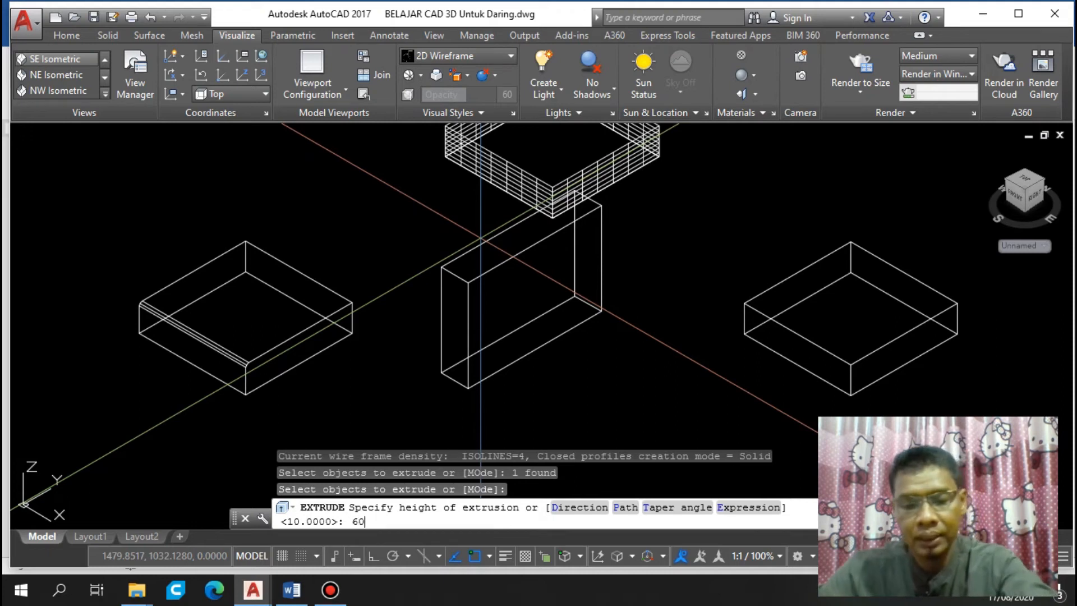
key(Return)
middle_drag(573, 336, 606, 368)
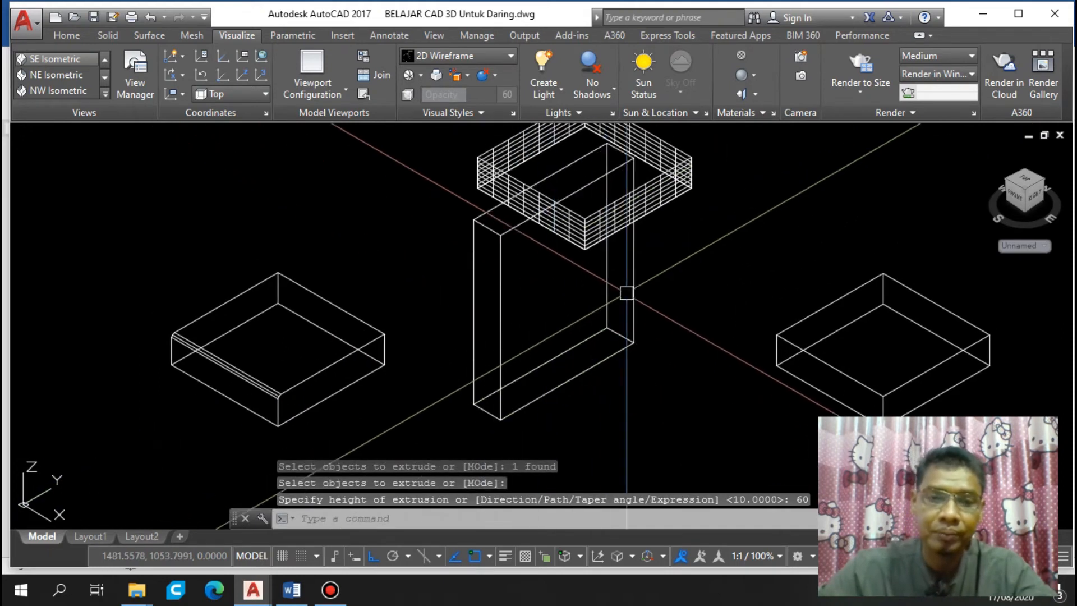
Try to move the hollow square surface frame away from the tall slab
scroll(627, 293, down, 3)
scroll(556, 325, up, 2)
click(622, 192)
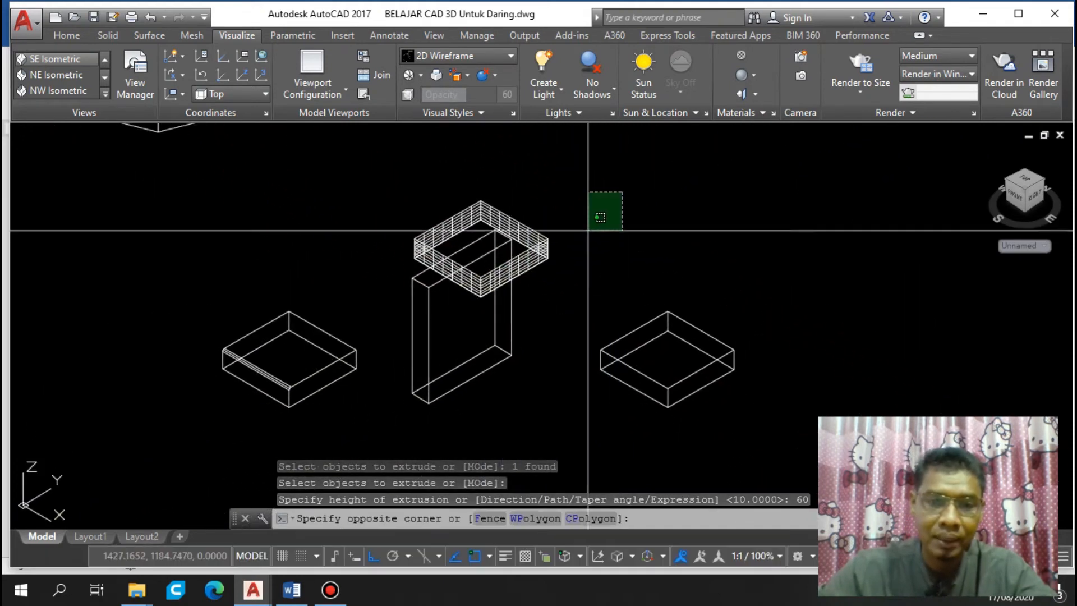
click(540, 264)
click(439, 188)
click(386, 253)
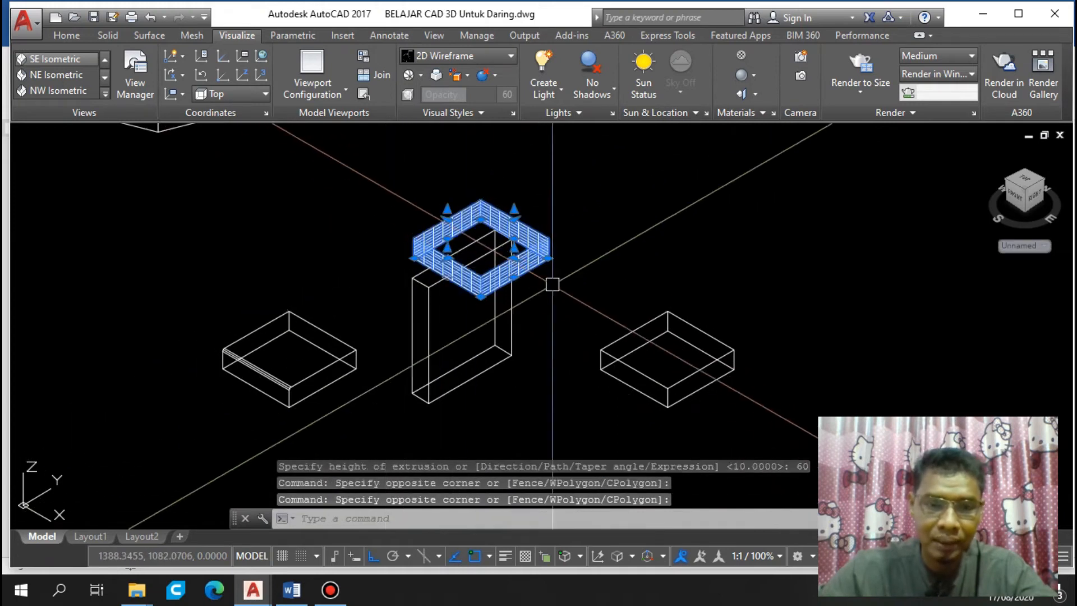
middle_drag(610, 293, 561, 350)
text(m)
key(Return)
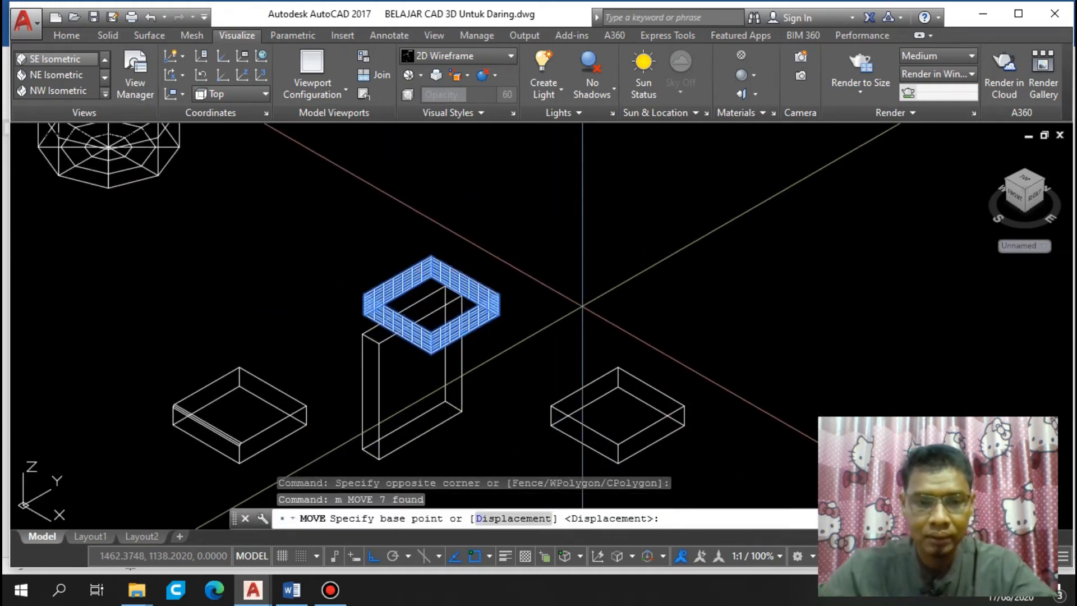
click(631, 272)
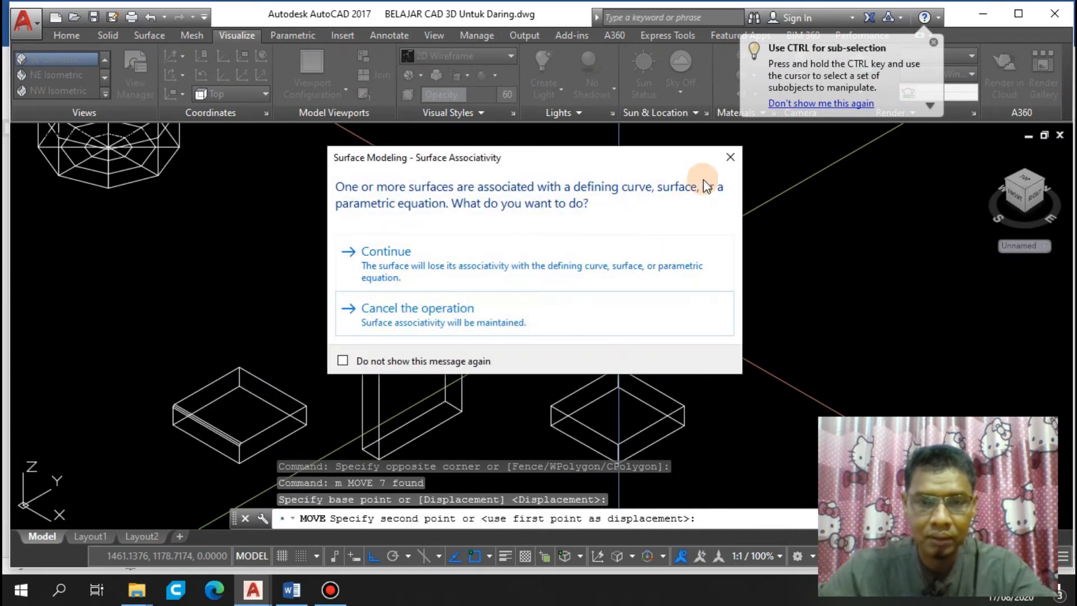
click(730, 157)
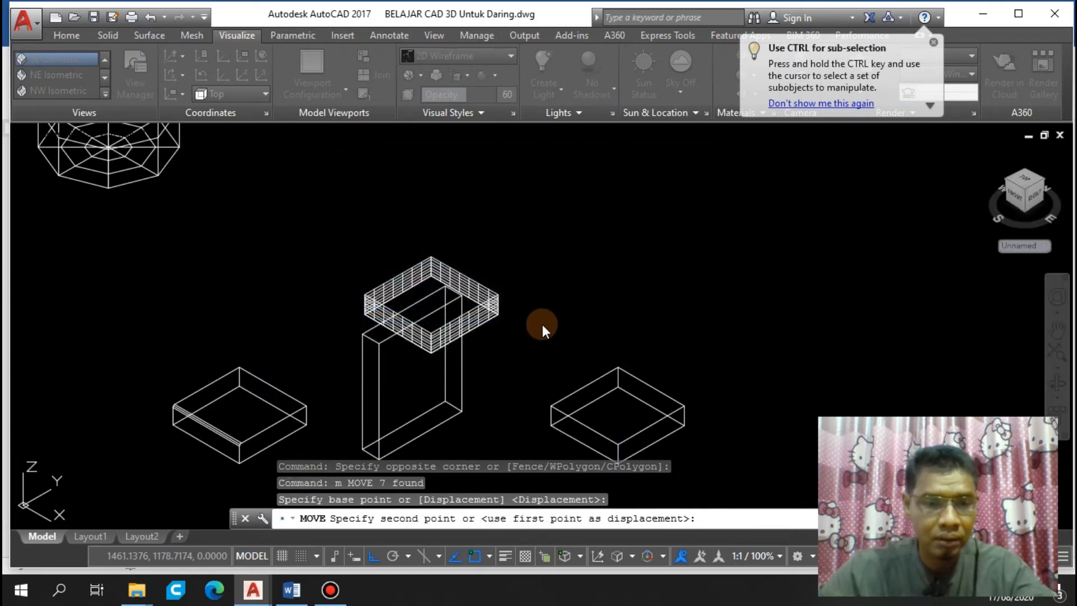
click(544, 325)
click(552, 326)
click(563, 320)
Move the tall slab toward the filleted block so it stands clear of the hollow square frame
middle_drag(433, 401, 599, 247)
click(543, 263)
text(m)
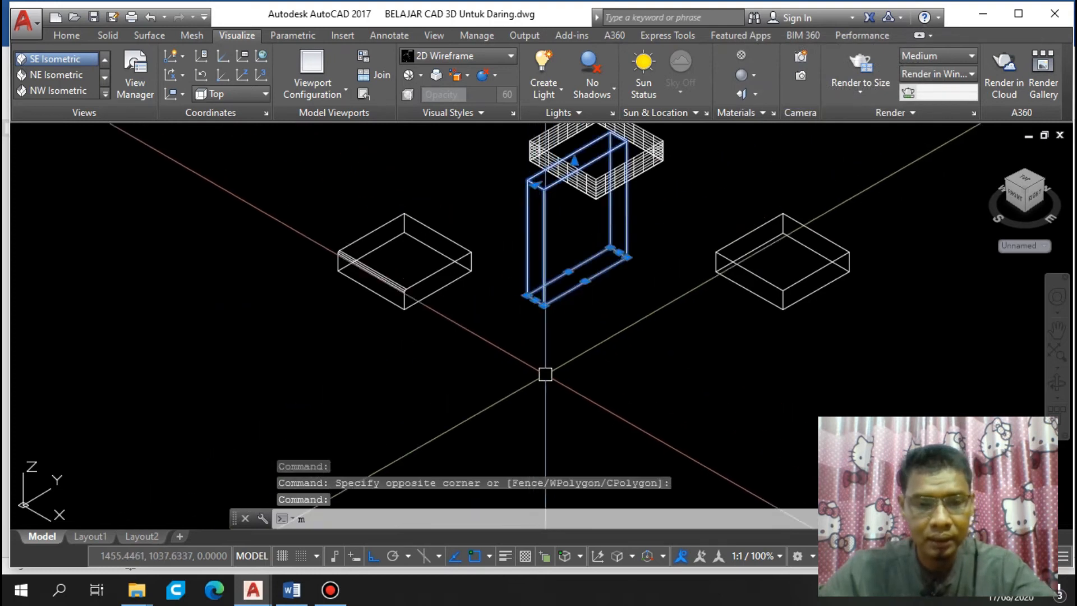
key(Return)
click(546, 381)
click(500, 433)
Move the hollow square frame, with all its surfaces and outlines, farther back and away from the tall slab
middle_drag(525, 248, 542, 338)
click(725, 188)
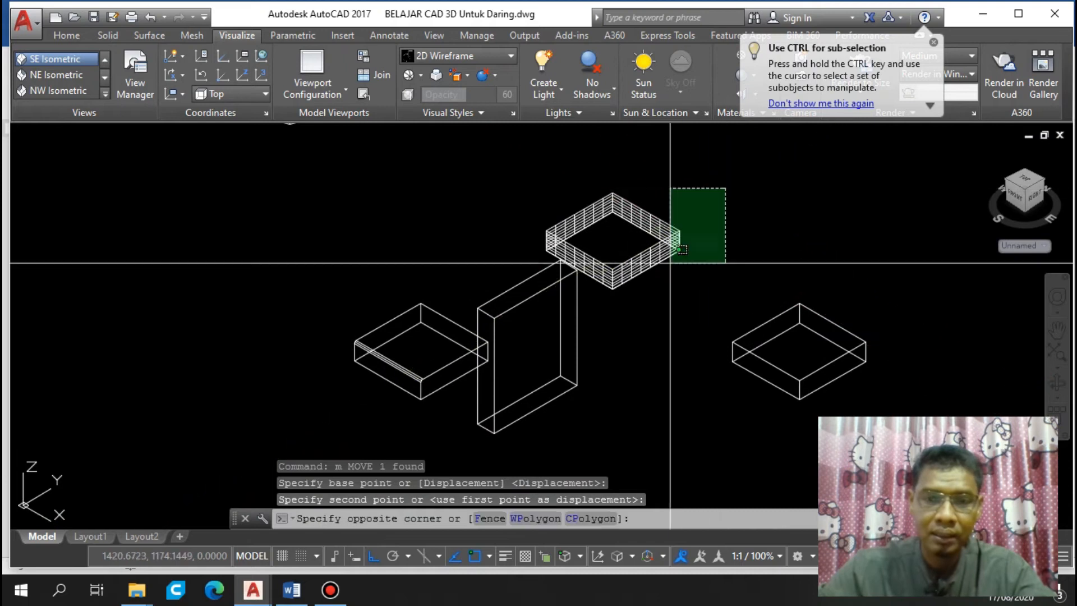
click(680, 250)
text(m)
key(Return)
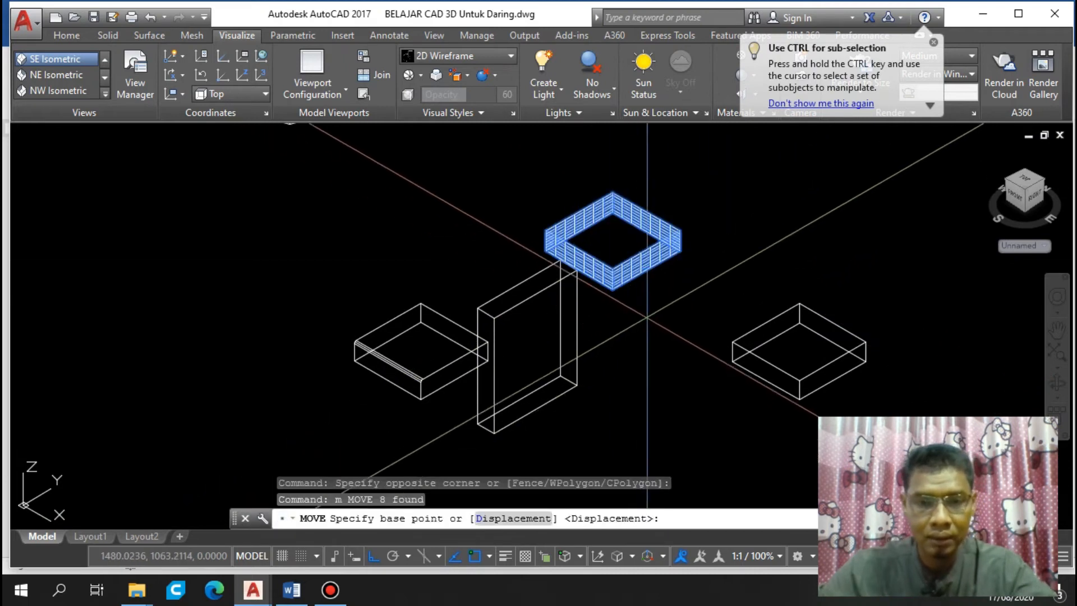
click(680, 242)
middle_drag(777, 212, 695, 310)
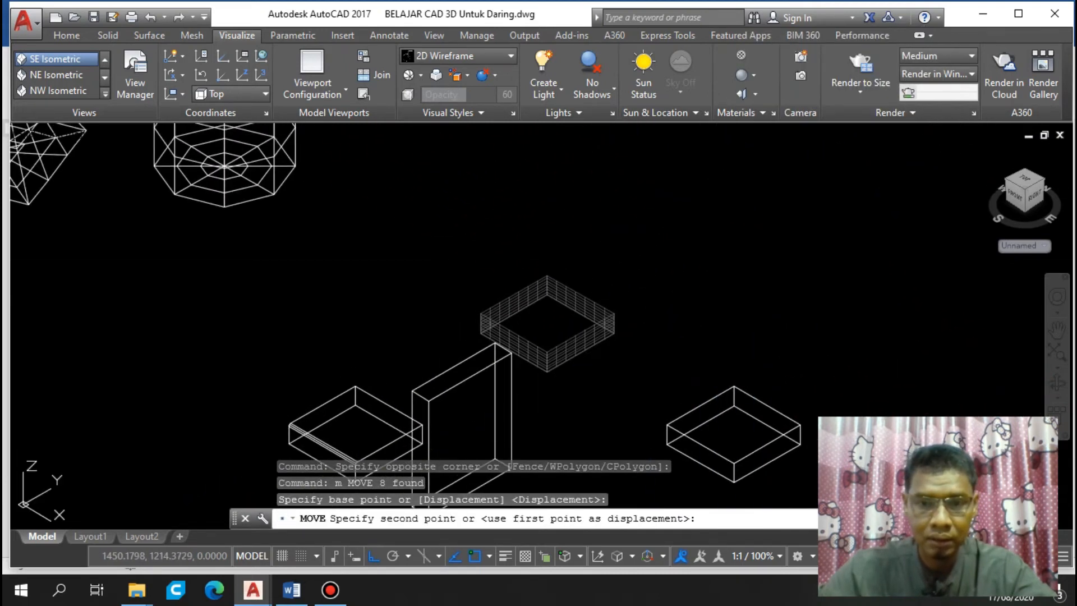
click(789, 230)
Move the tall slab into the open space between the filleted block and the plain block
middle_drag(541, 363, 556, 303)
click(567, 290)
click(511, 328)
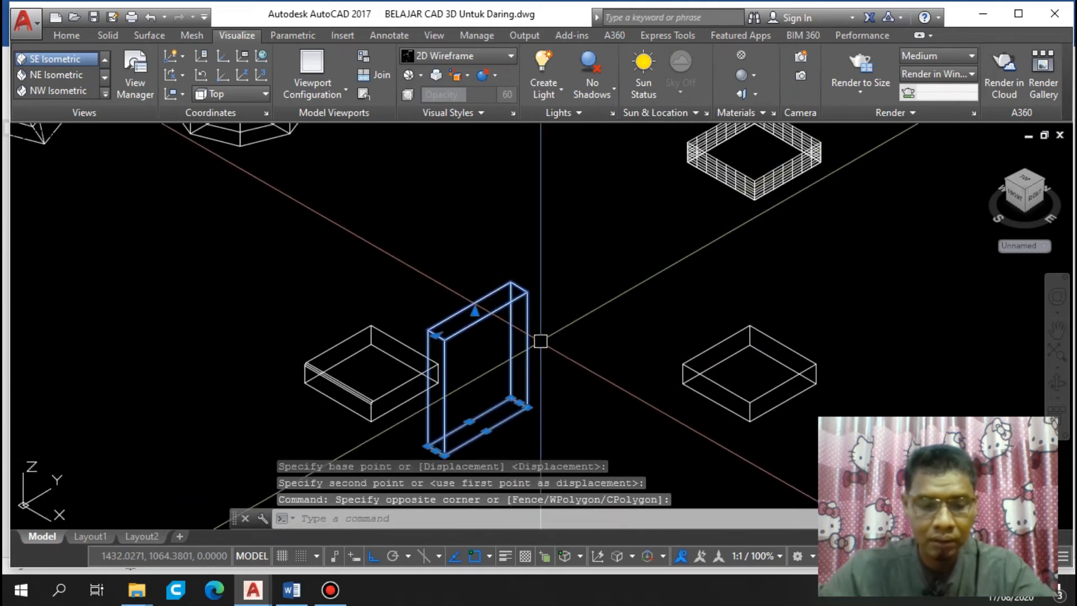
text(m)
key(Return)
click(582, 372)
click(642, 321)
Start the CHAMFER command for the tall slab and set both chamfer distances to 2
scroll(519, 311, up, 5)
middle_drag(524, 311, 449, 303)
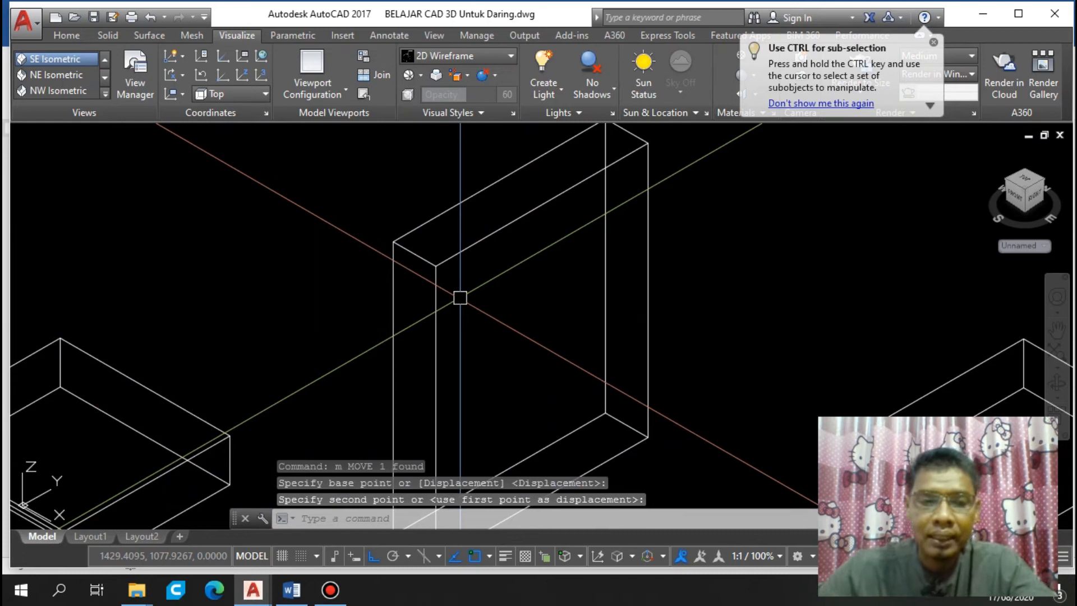
scroll(460, 298, down, 4)
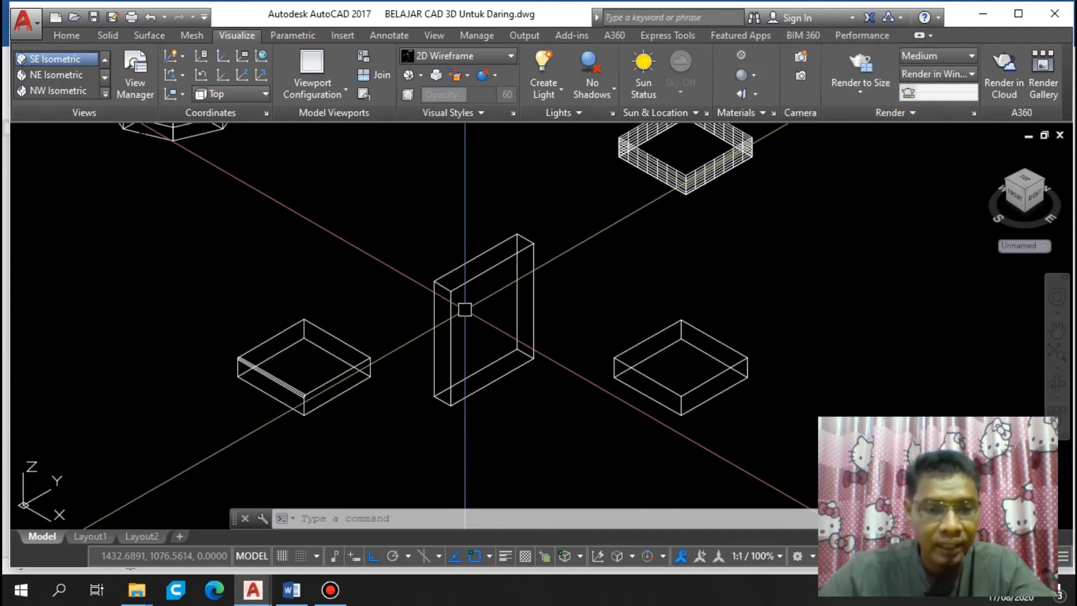
scroll(465, 309, up, 4)
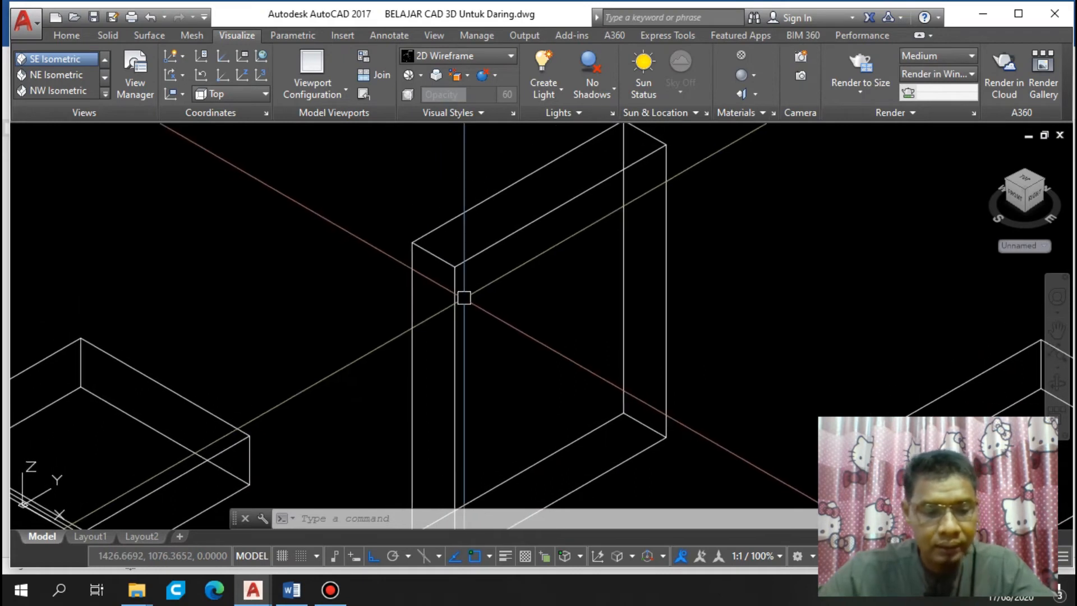
text(CH)
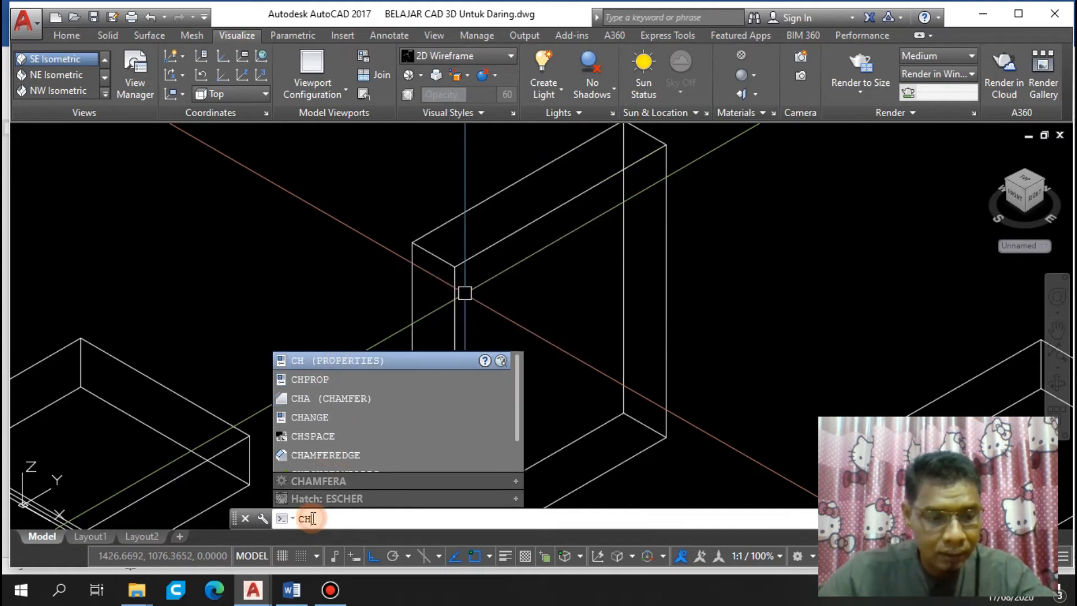
text(A)
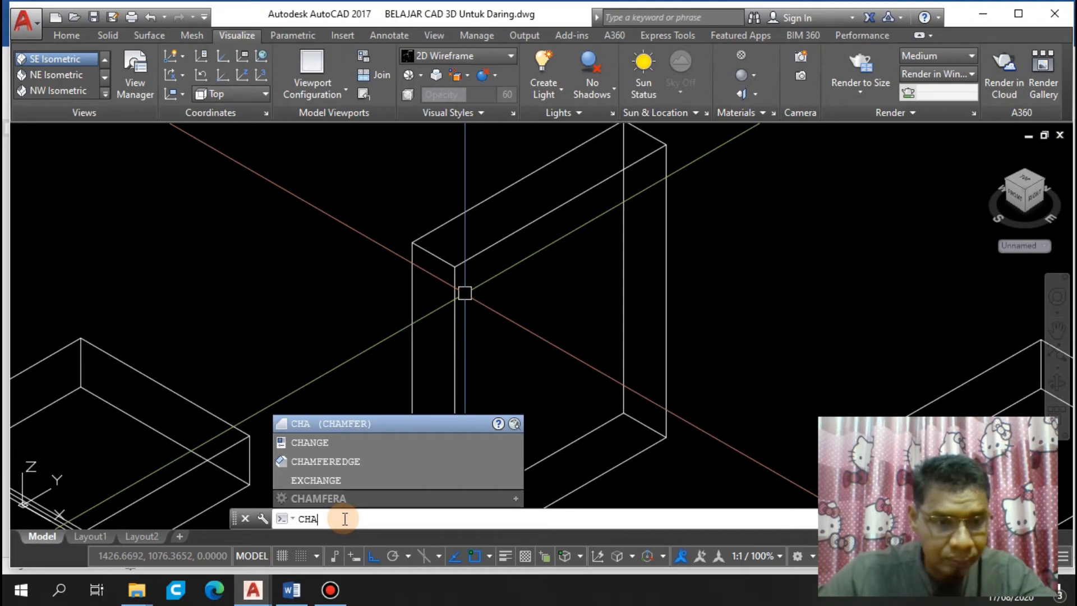
click(318, 427)
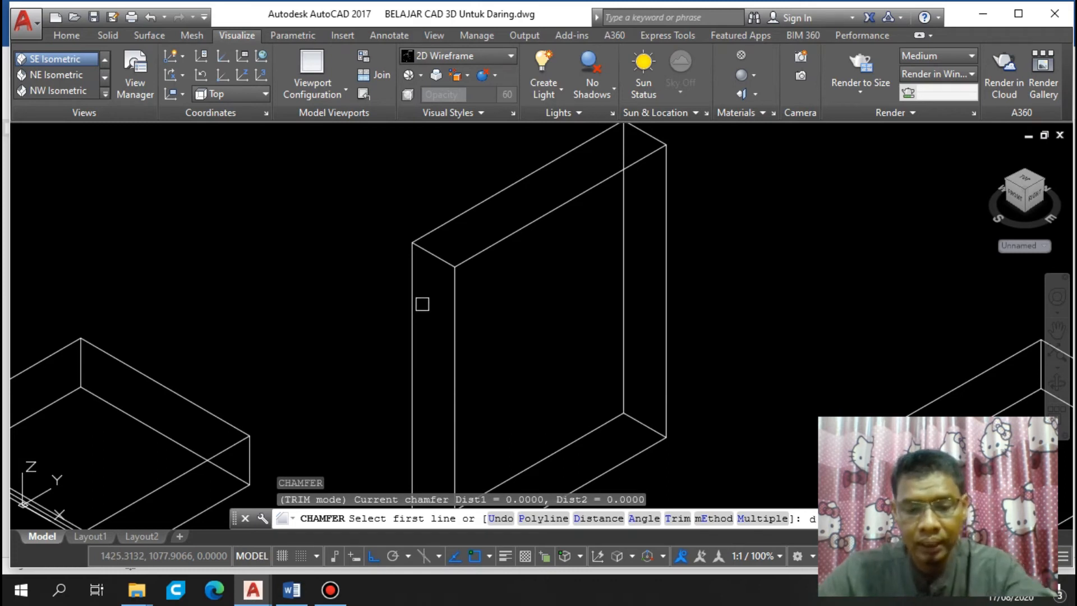
key(Return)
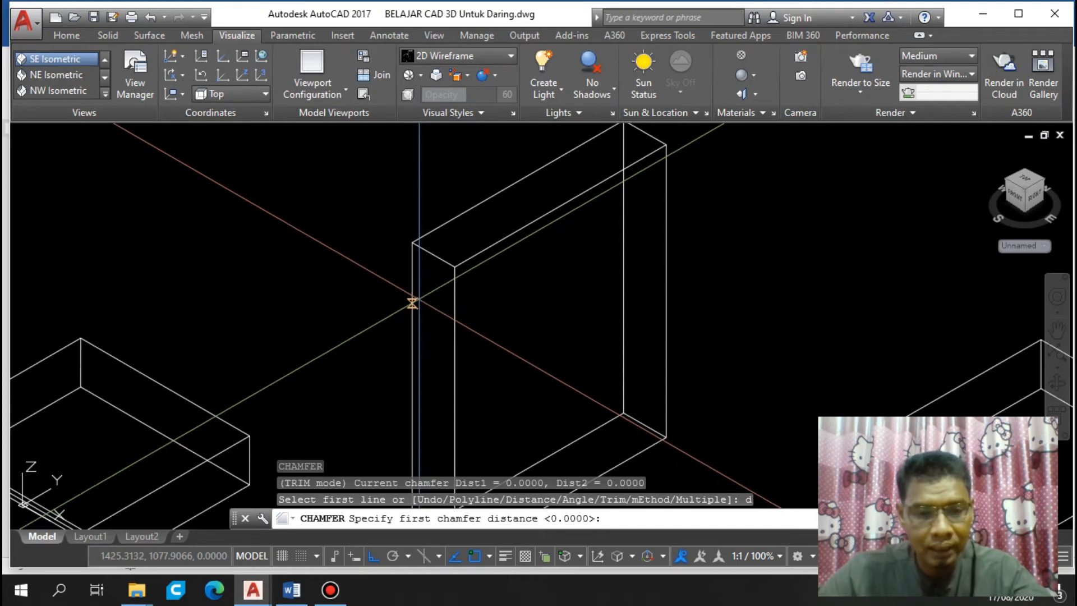
key(Return)
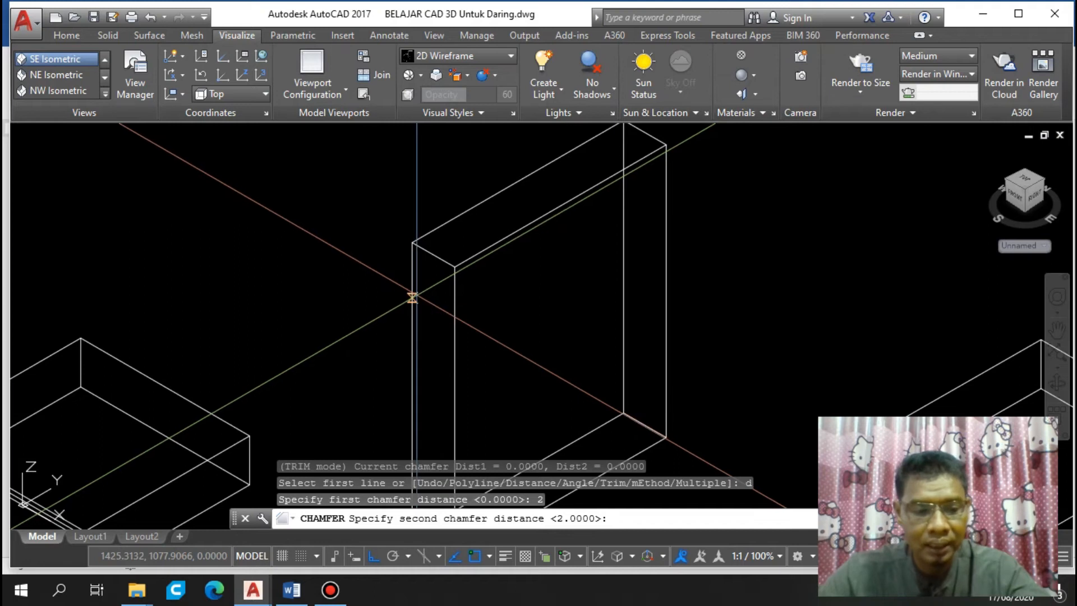
text(2)
key(Return)
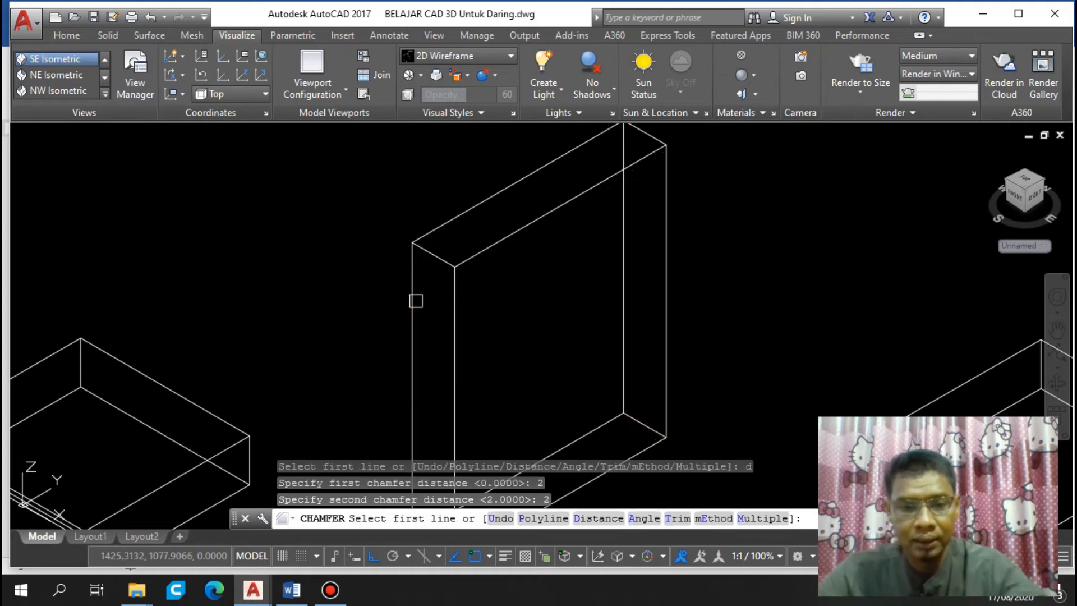
Chamfer the slab's short front top edge from its narrow end face, picking the base distance by two points and accepting 2 for the other surface
scroll(437, 257, up, 2)
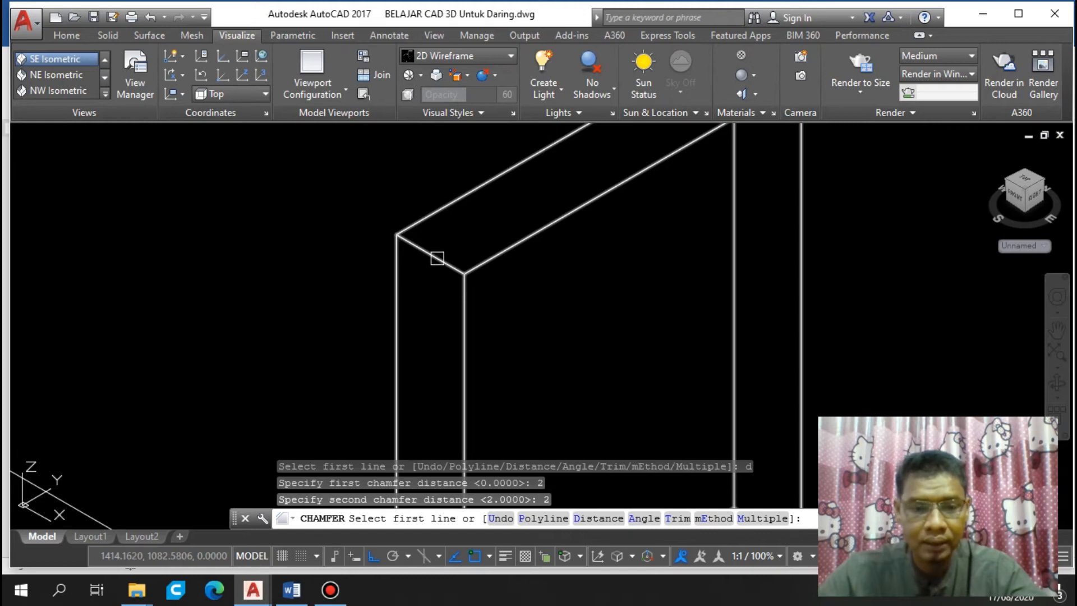
click(434, 258)
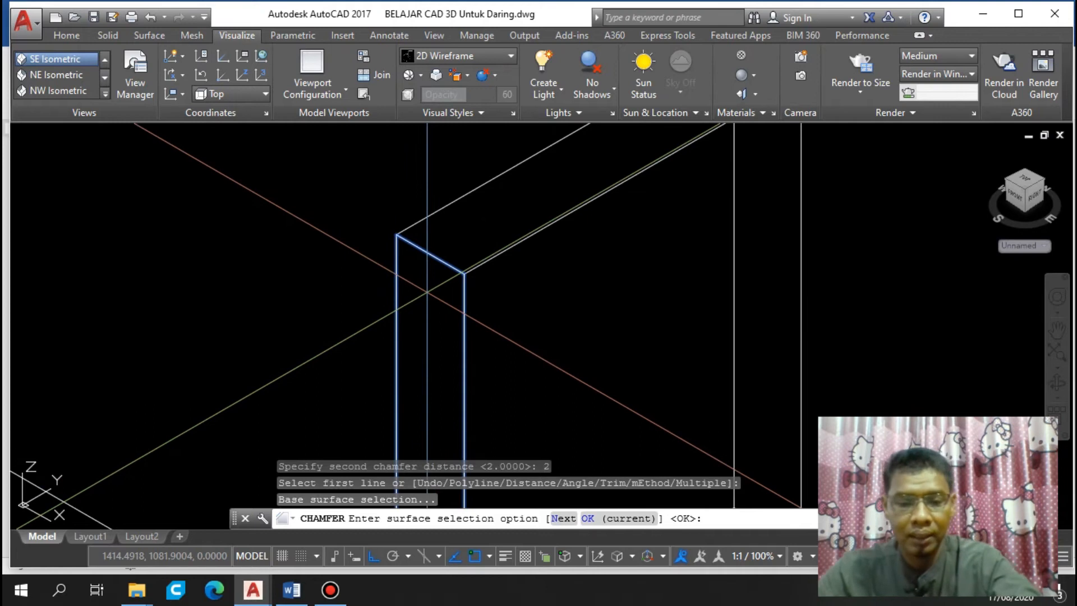
key(Return)
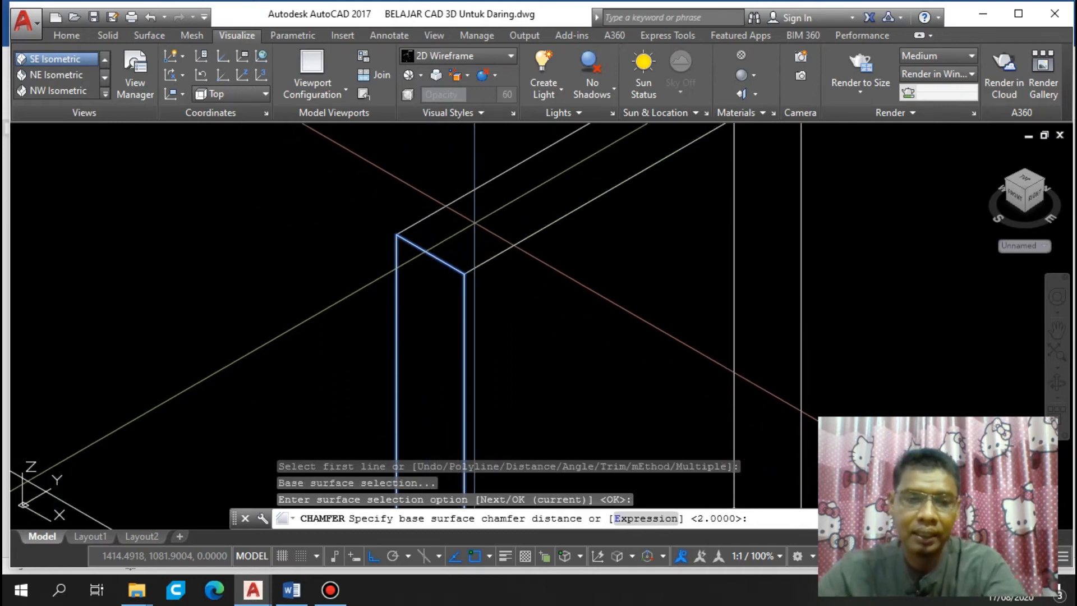
click(475, 224)
click(475, 226)
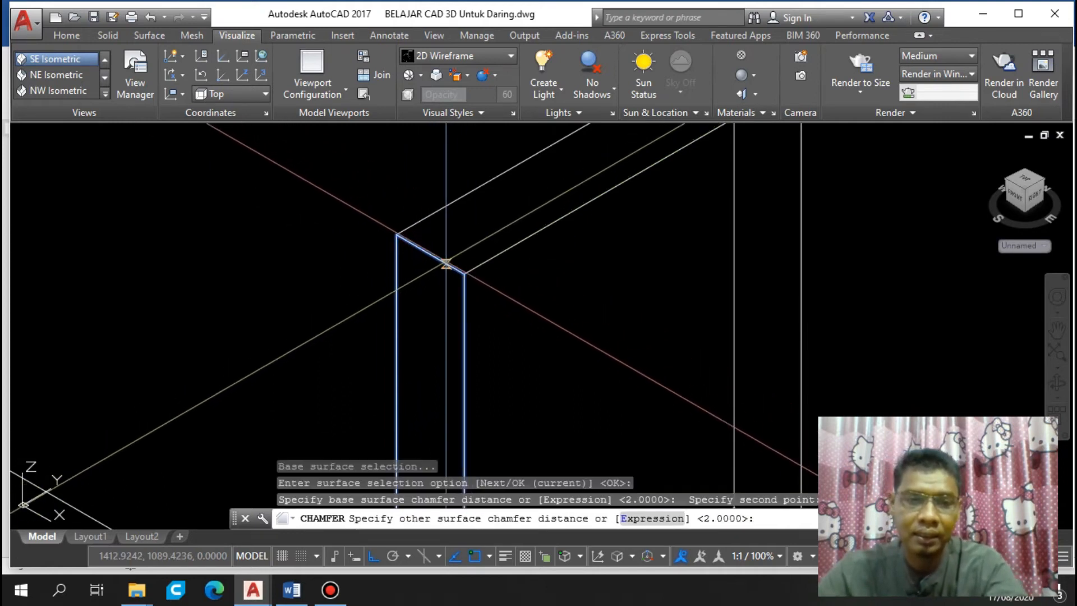
key(Return)
click(444, 262)
key(Return)
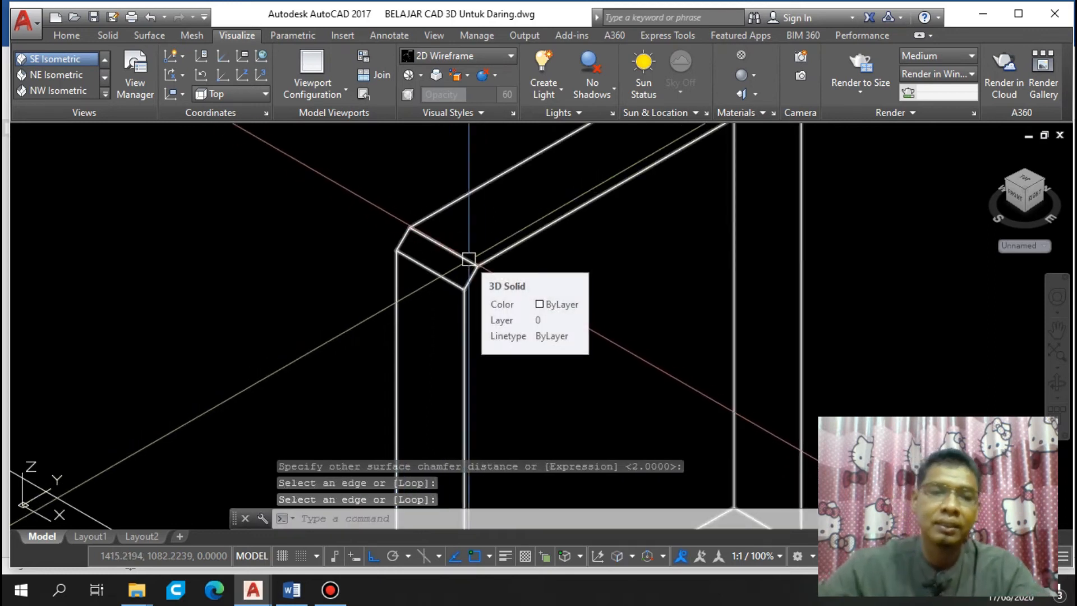
Examine the slab's chamfered edge up close and in relation to the neighbouring blocks
scroll(712, 261, down, 4)
scroll(617, 271, up, 2)
scroll(617, 270, down, 4)
scroll(595, 270, up, 3)
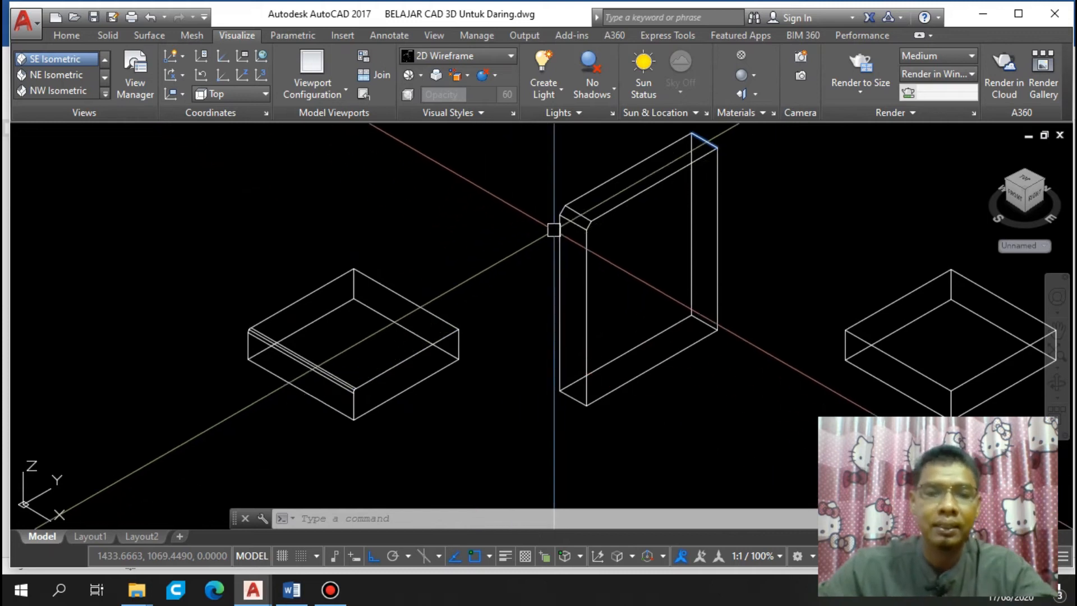
scroll(554, 229, up, 5)
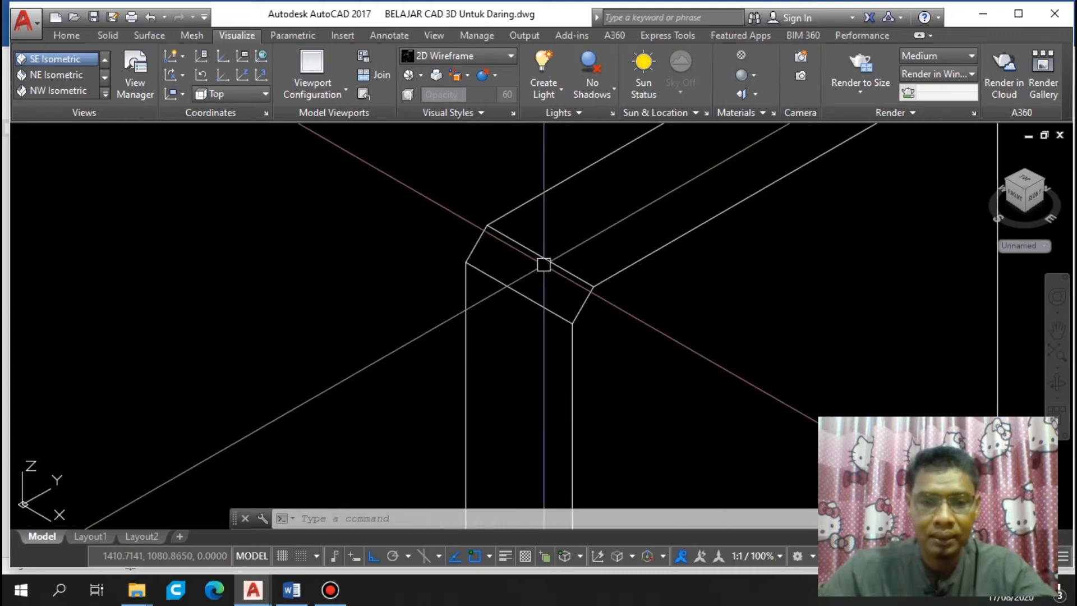
scroll(531, 271, down, 6)
scroll(322, 433, up, 5)
scroll(668, 264, down, 8)
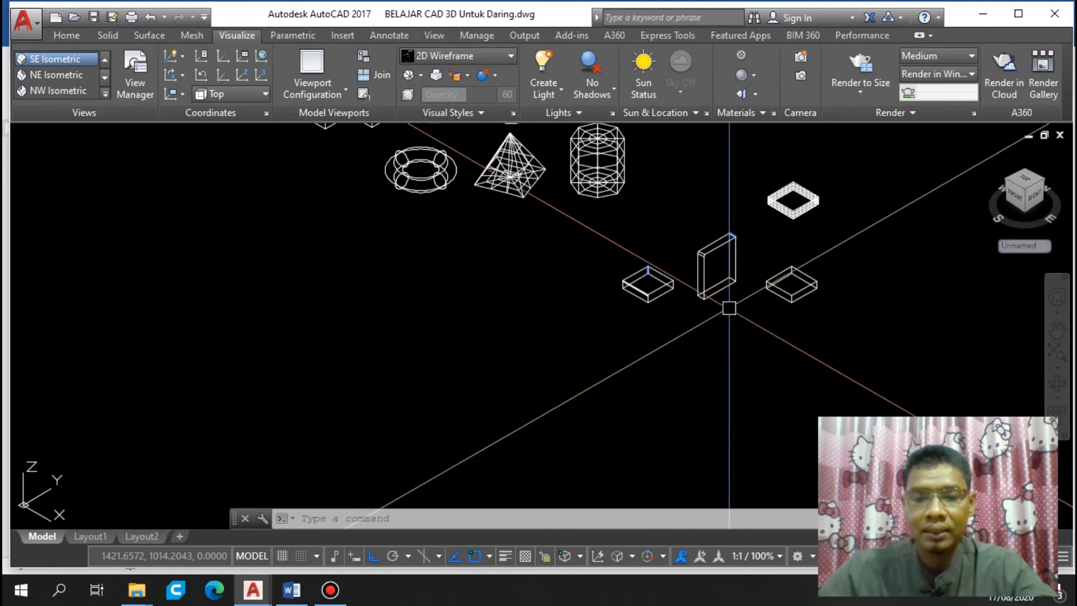
In the Top view, draw a closed 120 by 40 rectangle with lines in the empty area beside the filleted block
click(105, 58)
click(48, 60)
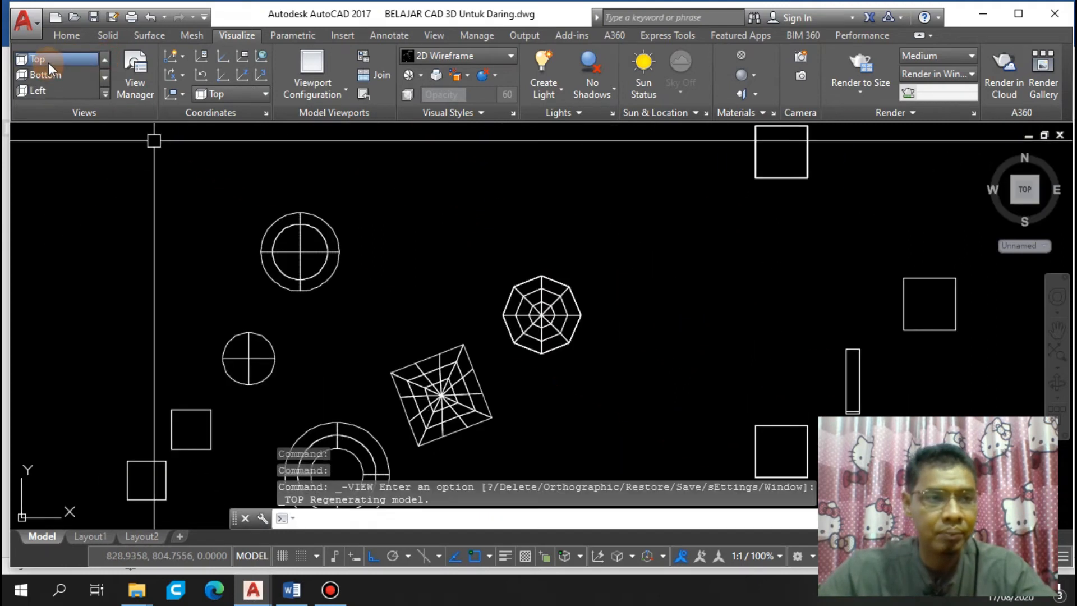
middle_drag(786, 385, 401, 192)
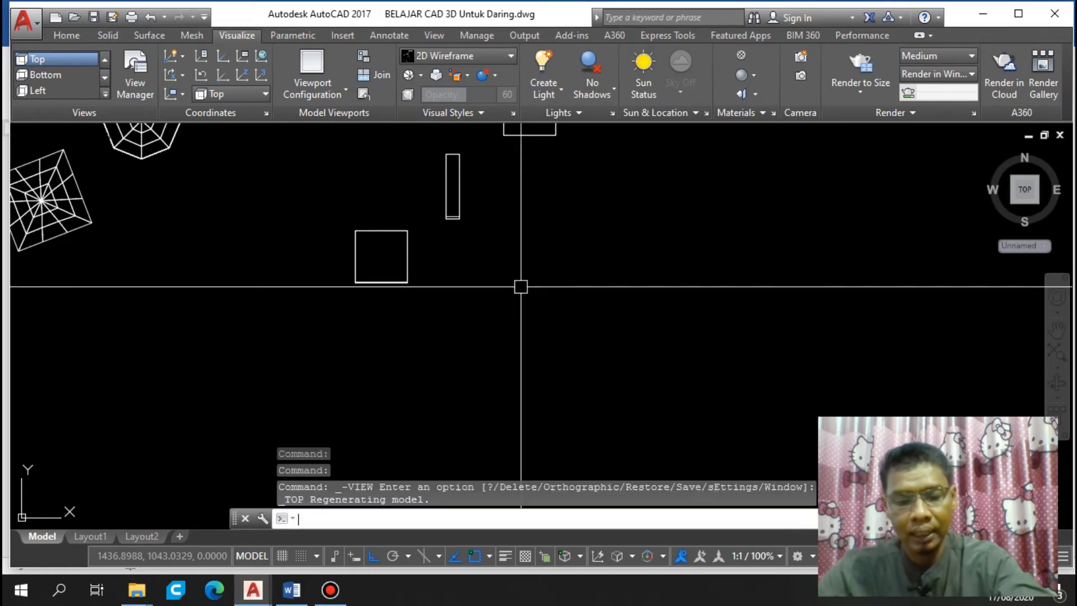
key(Return)
click(521, 269)
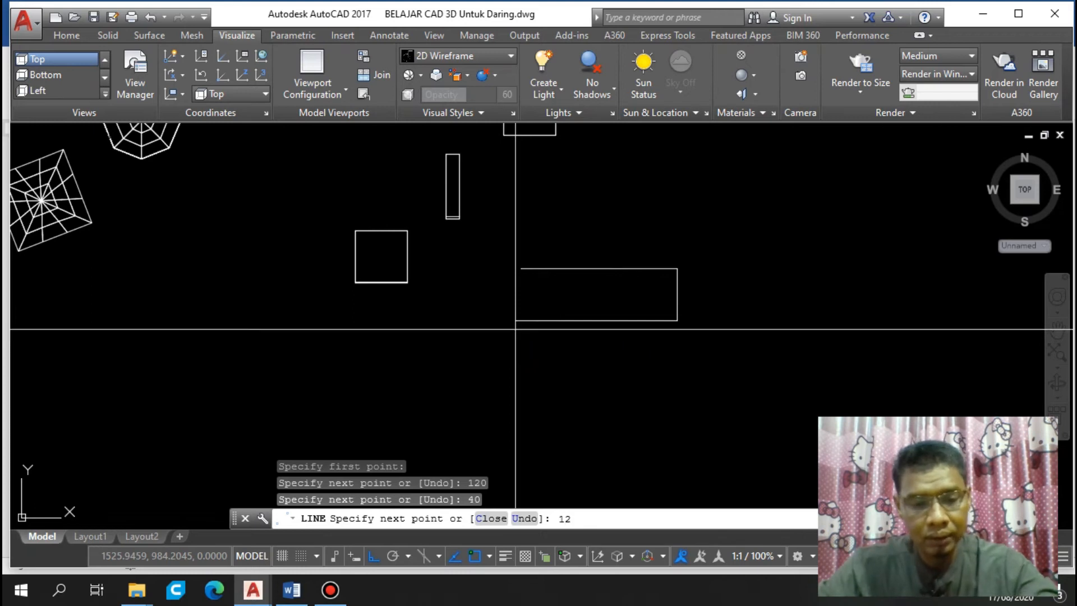
text(0)
key(Return)
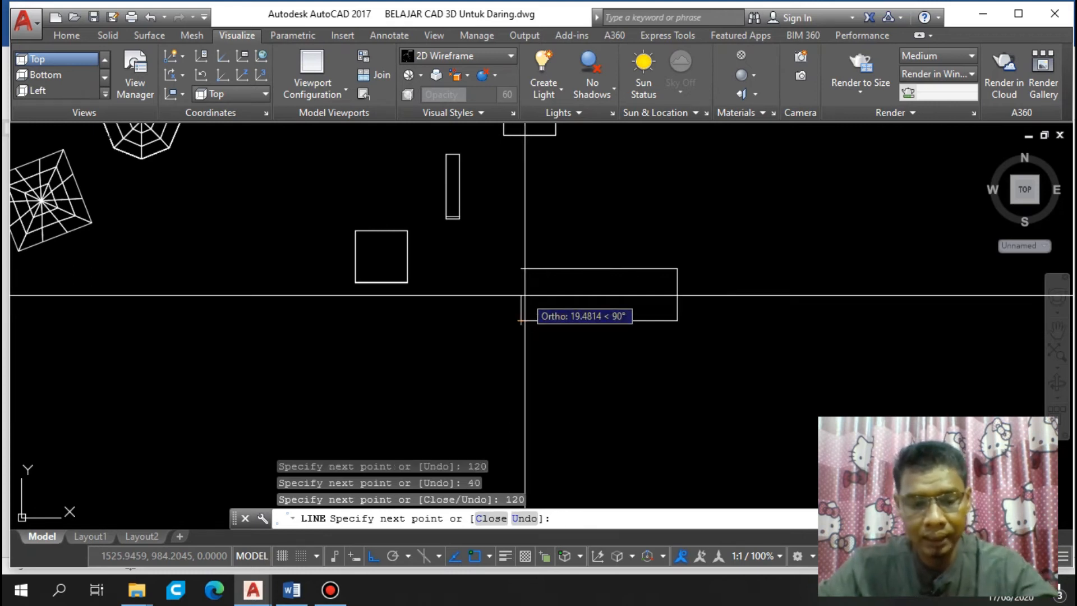
key(Return)
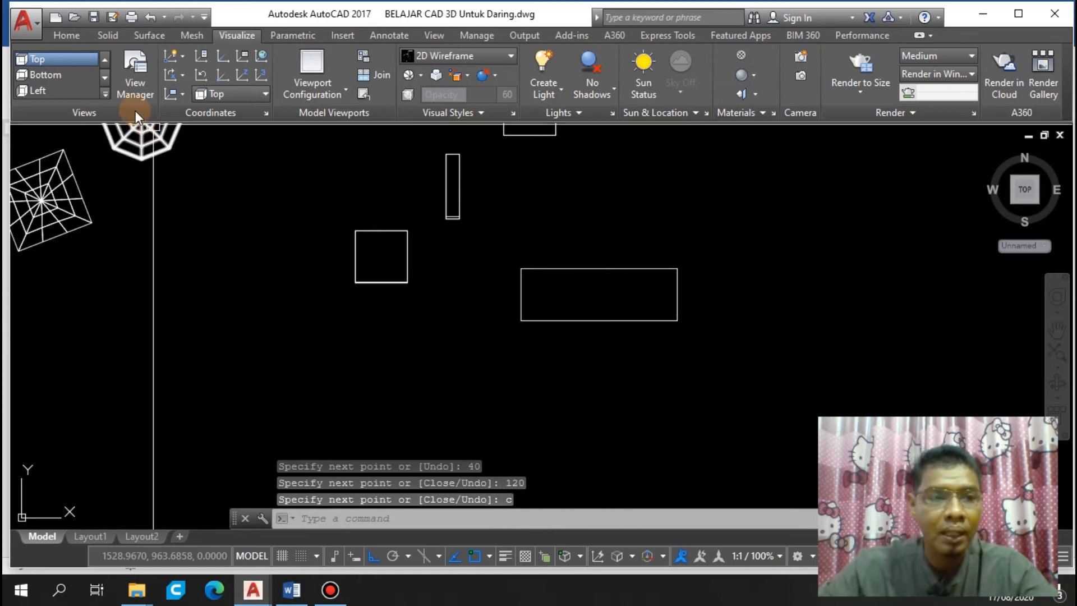
Switch the model to the SE Isometric view, framed on the new rectangle
click(105, 94)
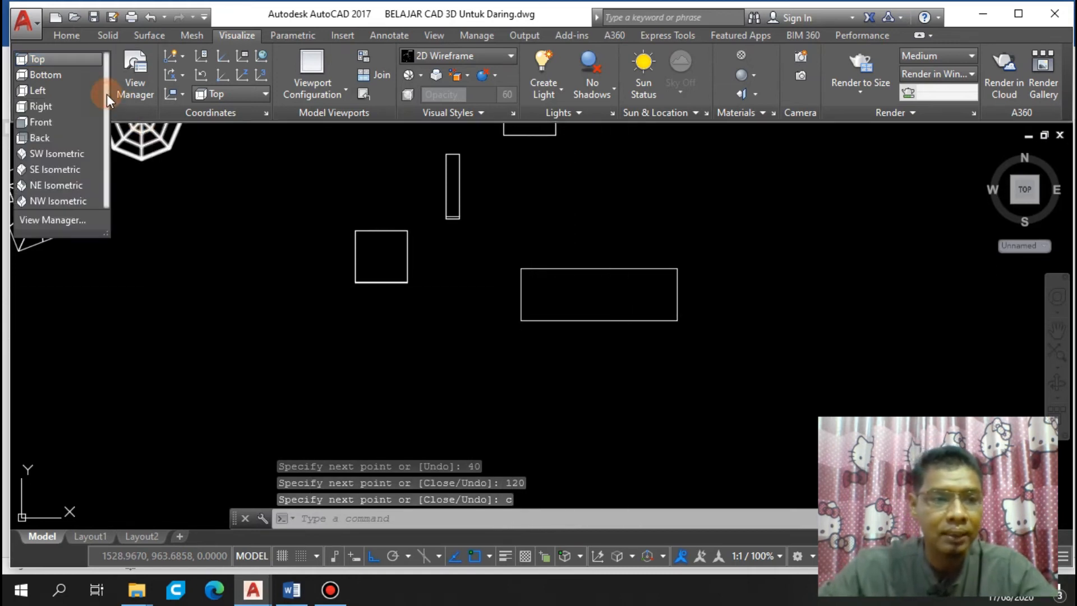
click(59, 167)
scroll(493, 252, up, 8)
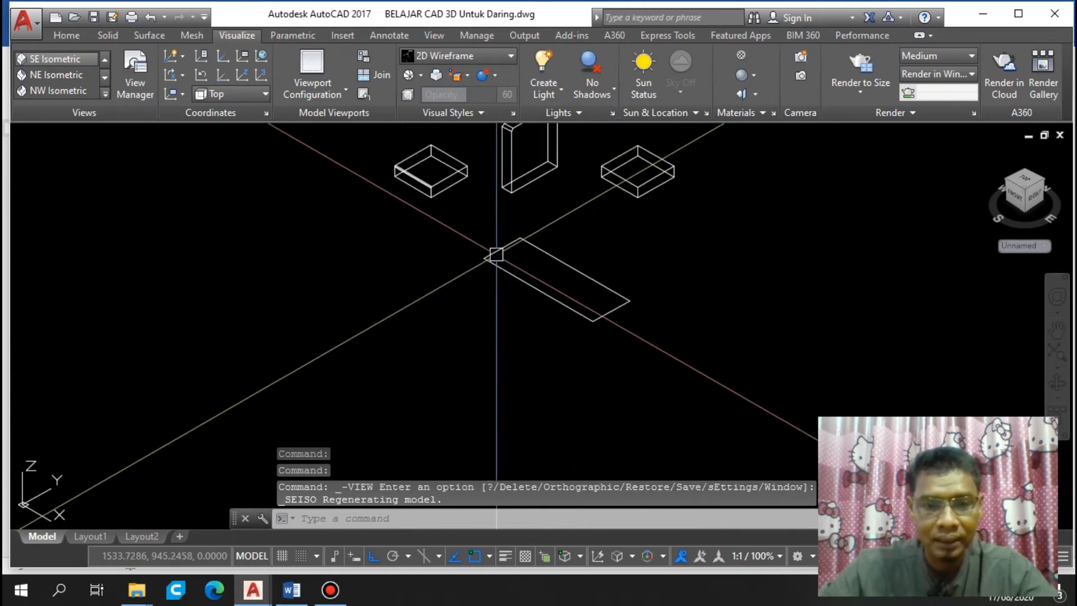
Select individual edges of the new rectangle to check whether they are separate lines, clearing the selection each time
click(522, 231)
key(Escape)
scroll(360, 288, down, 2)
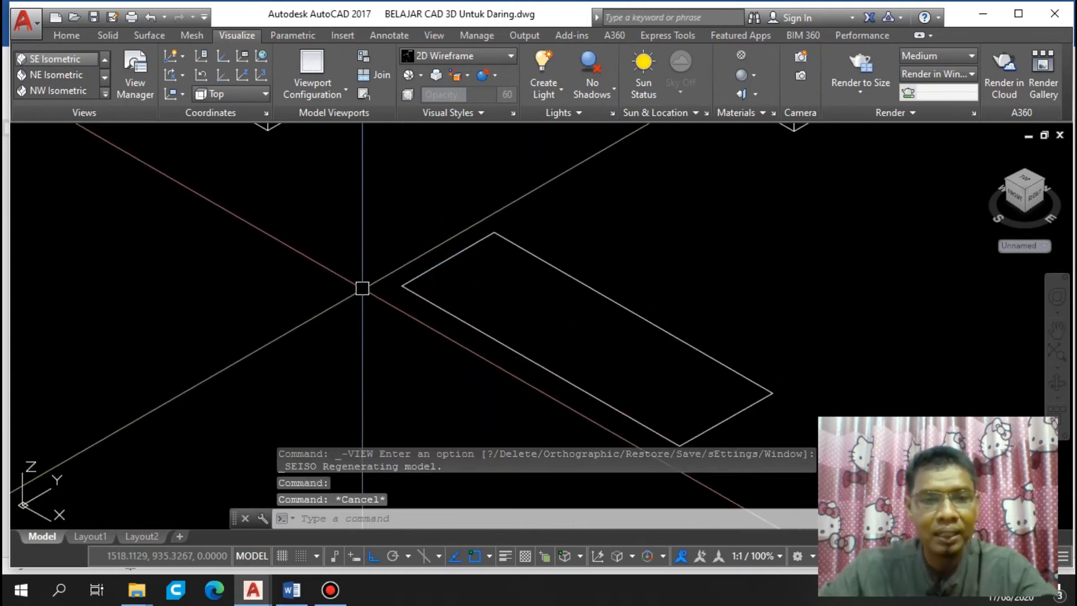
click(565, 274)
click(490, 336)
key(Escape)
click(445, 262)
key(Escape)
scroll(406, 260, down, 3)
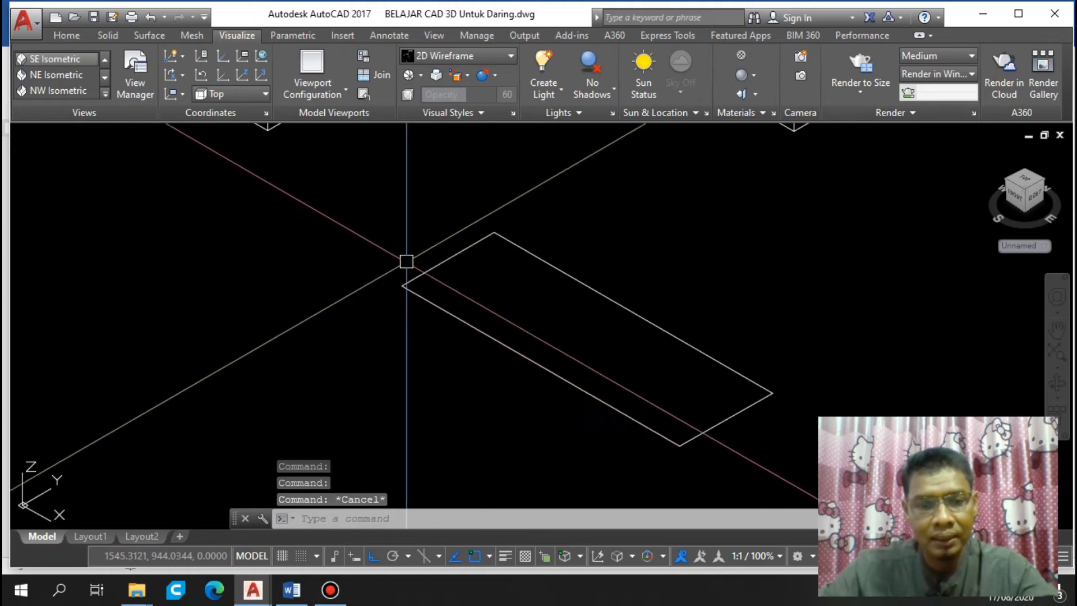
scroll(485, 284, up, 2)
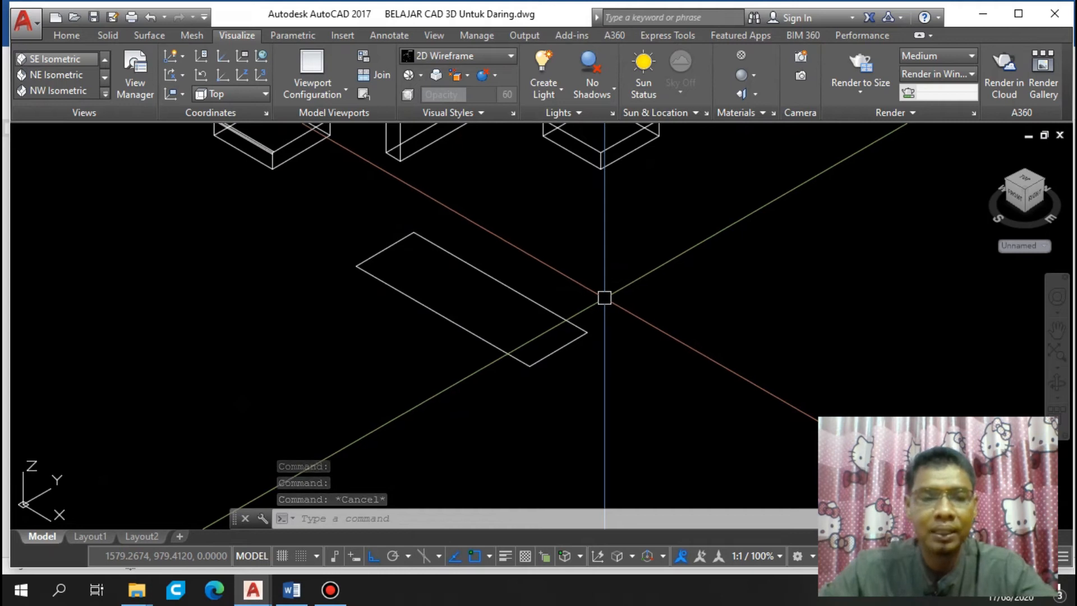
scroll(612, 302, down, 3)
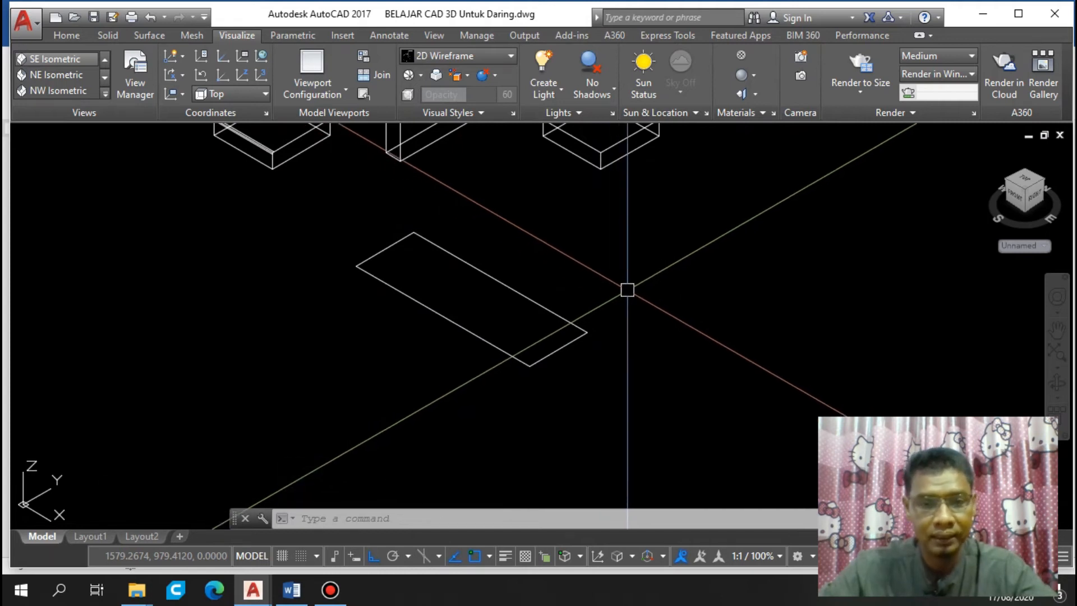
scroll(621, 284, up, 1)
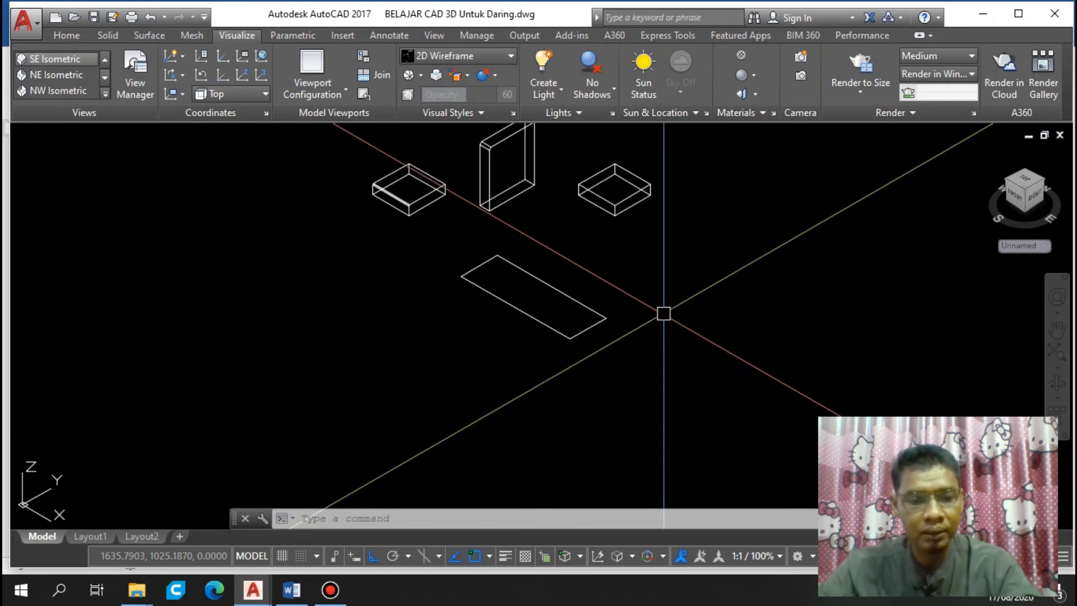
Convert the four separate lines of the 120 by 40 rectangle into a single region with the Region command
text(reg)
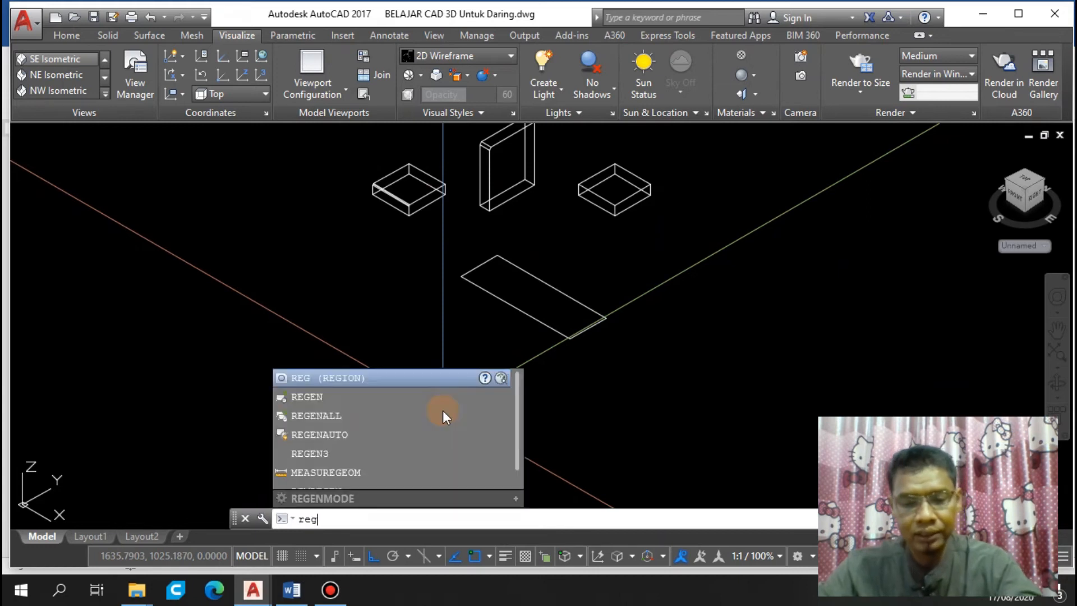
click(345, 379)
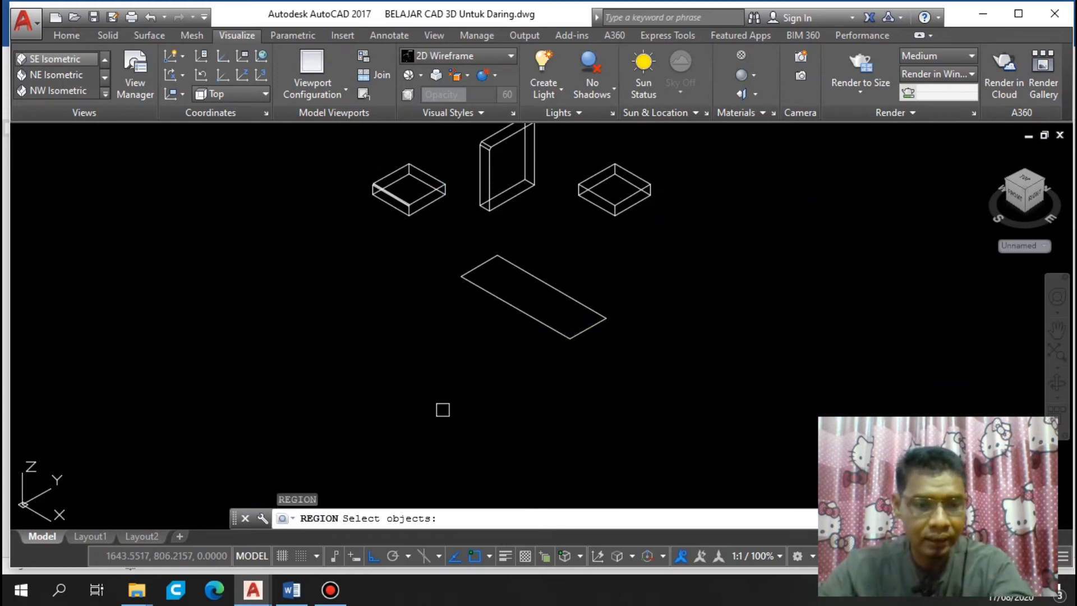
mouse_move(595, 249)
mouse_down()
mouse_move(587, 337)
mouse_move(470, 357)
mouse_up()
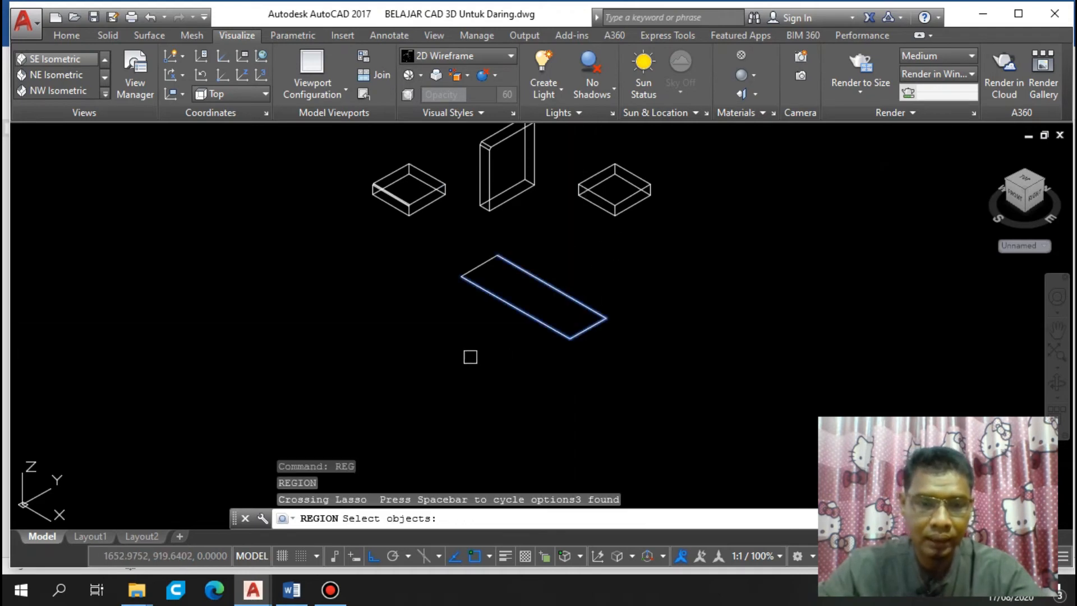
drag(542, 248, 472, 287)
click(534, 243)
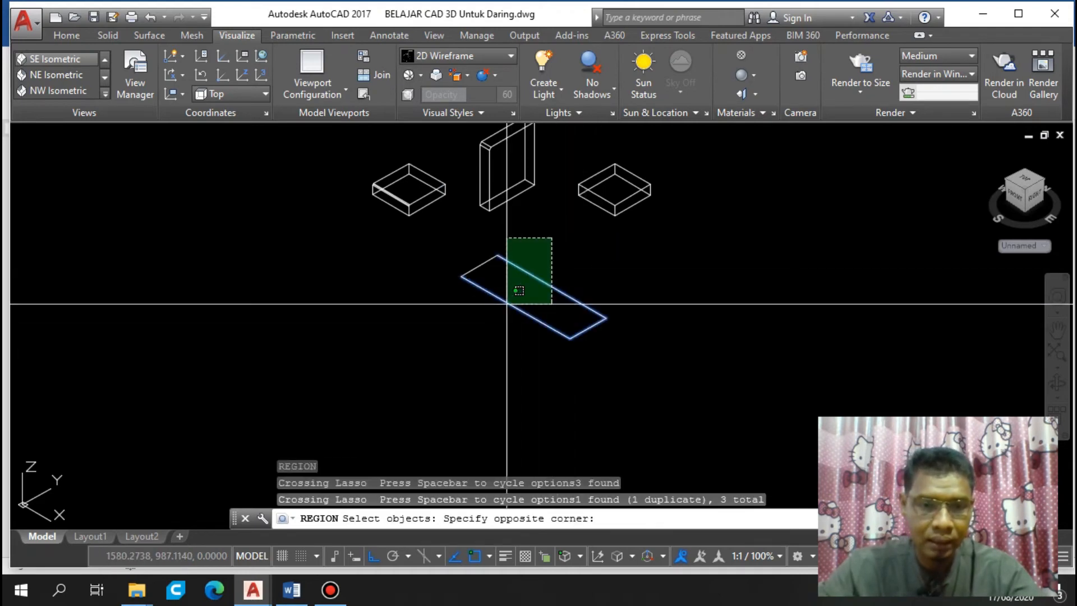
click(454, 320)
click(638, 267)
click(527, 374)
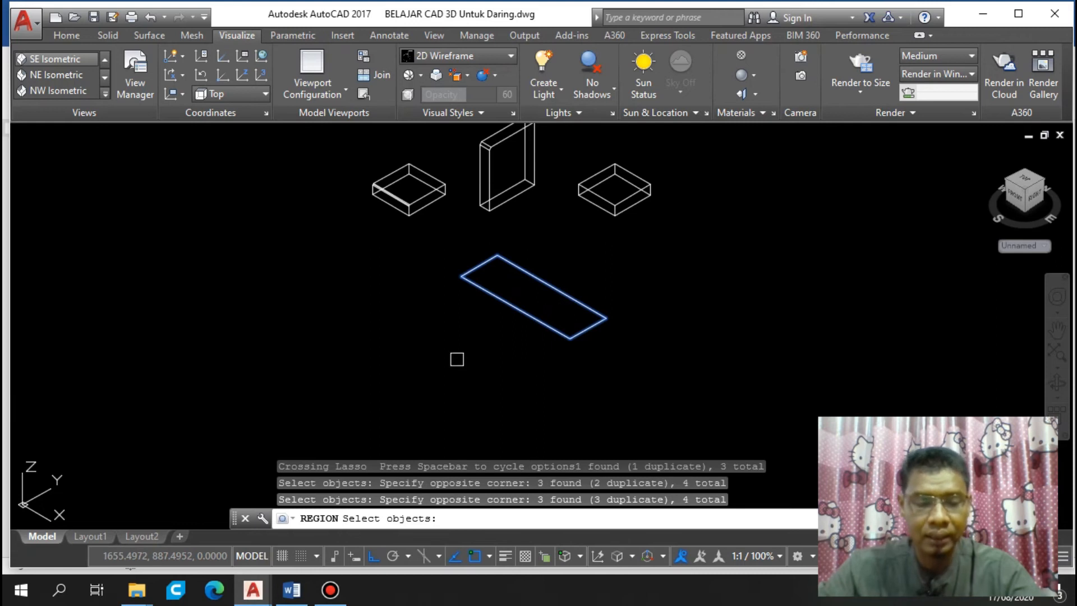
scroll(488, 281, up, 3)
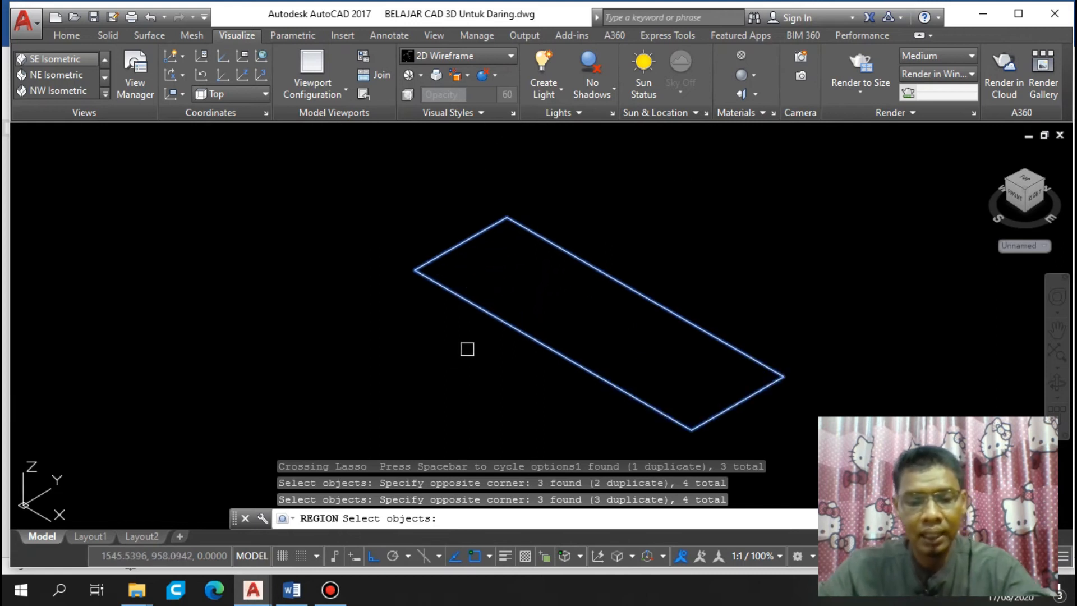
key(Return)
Select an edge of the new region to check whether it behaves as one object, clearing the selection
click(497, 317)
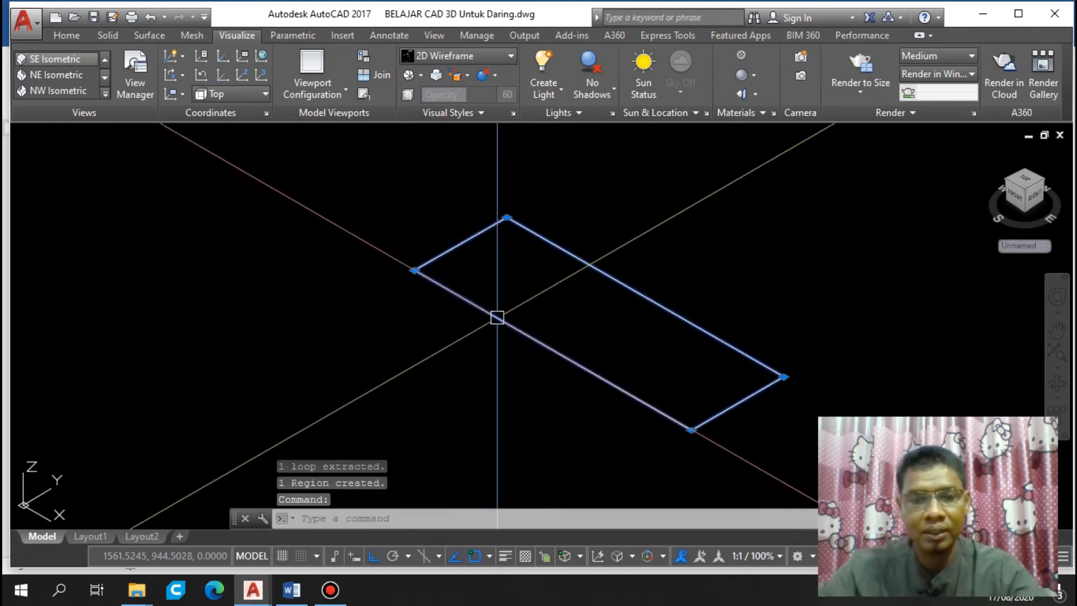
key(Escape)
scroll(474, 362, down, 3)
scroll(478, 352, up, 1)
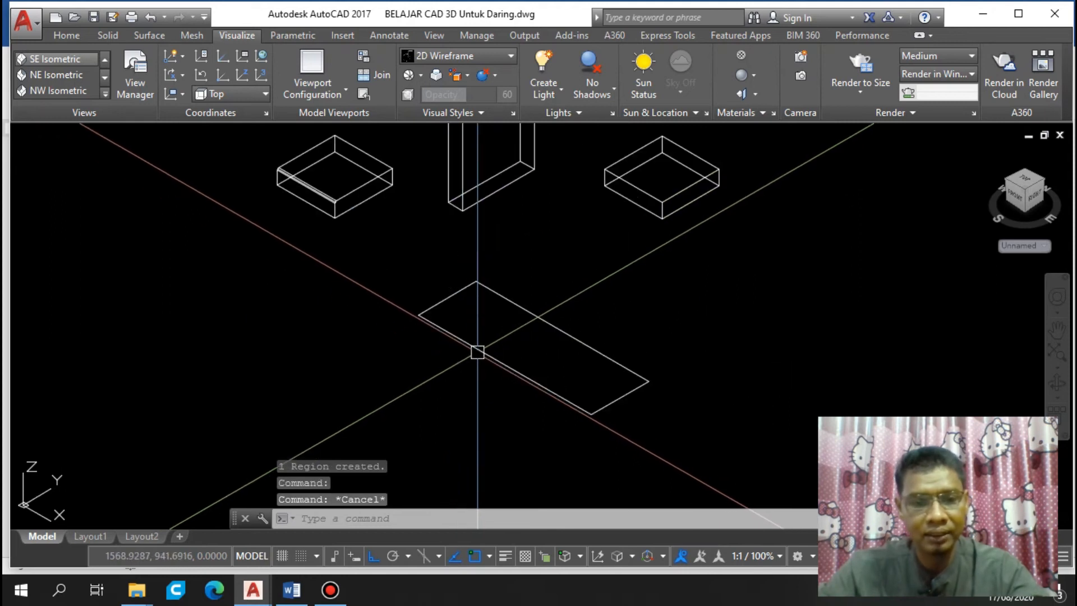
Extrude the rectangular region to a height of 30 with the Extrude command
middle_drag(729, 388, 643, 361)
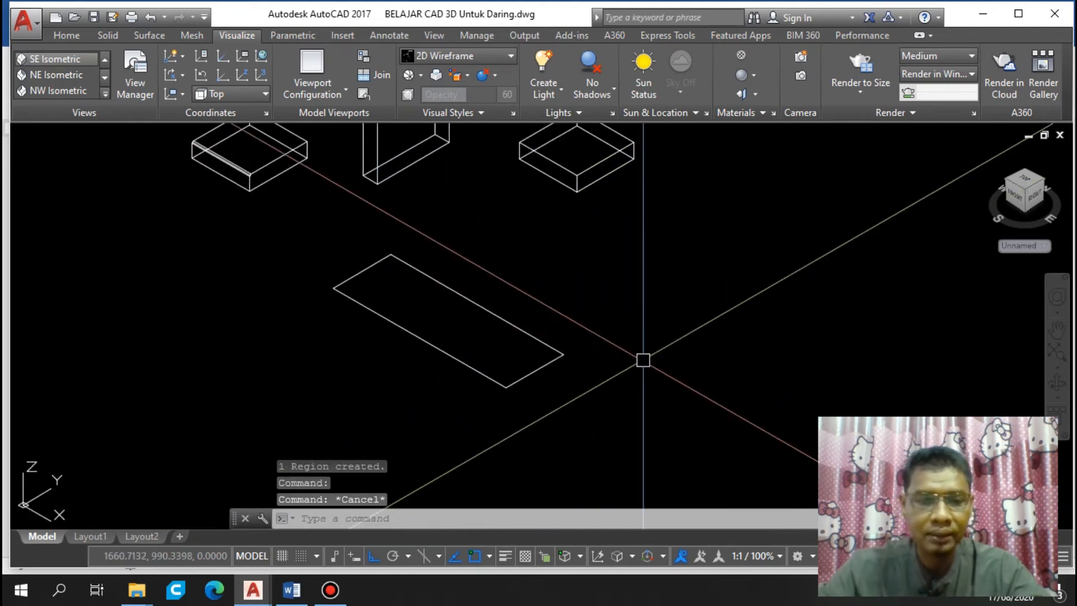
text(ext)
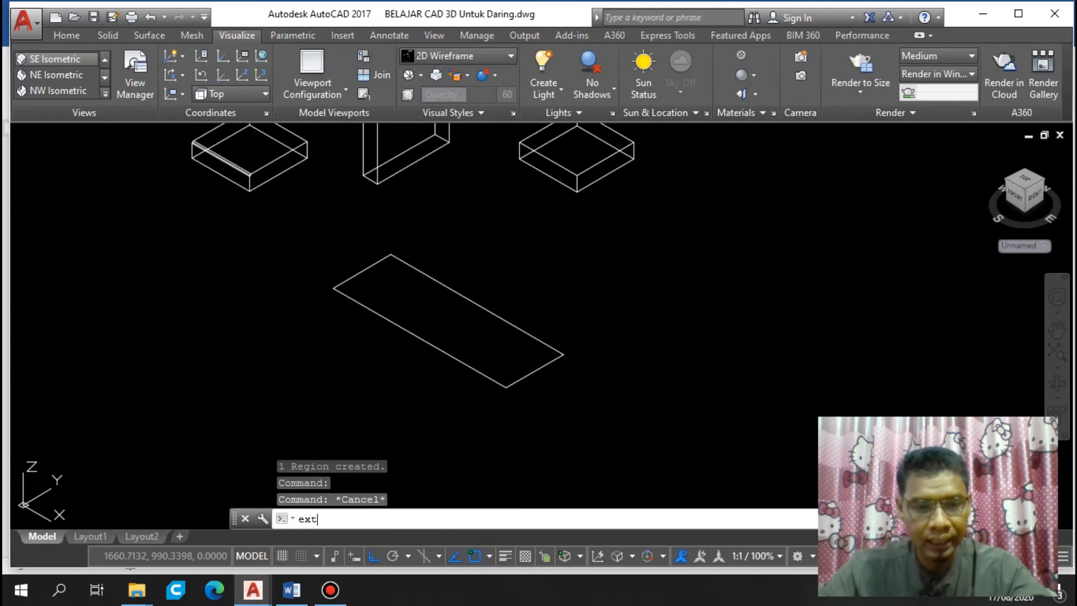
key(Return)
click(542, 369)
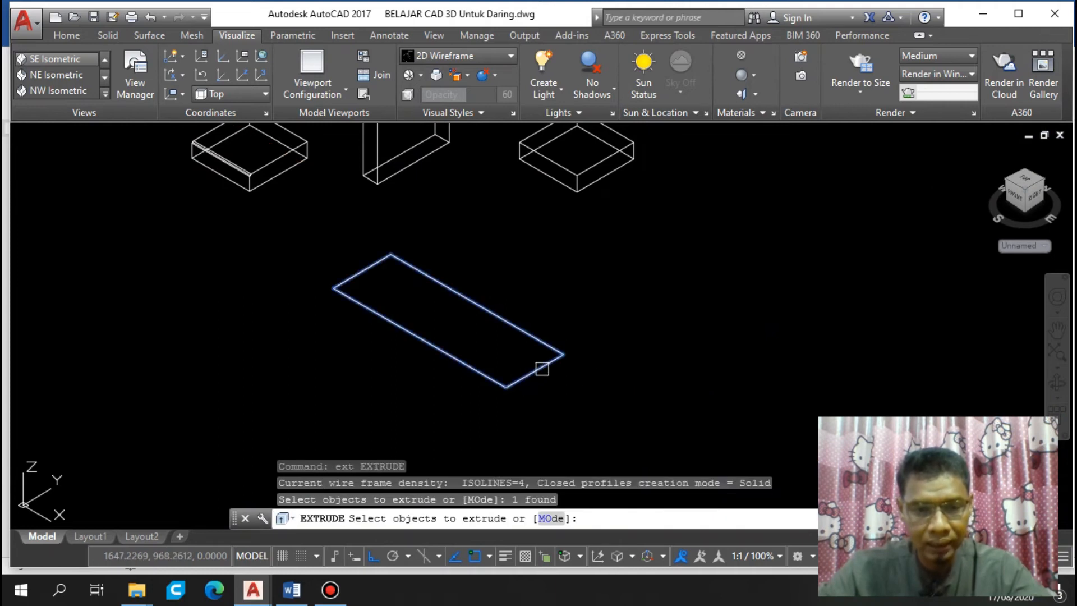
key(Return)
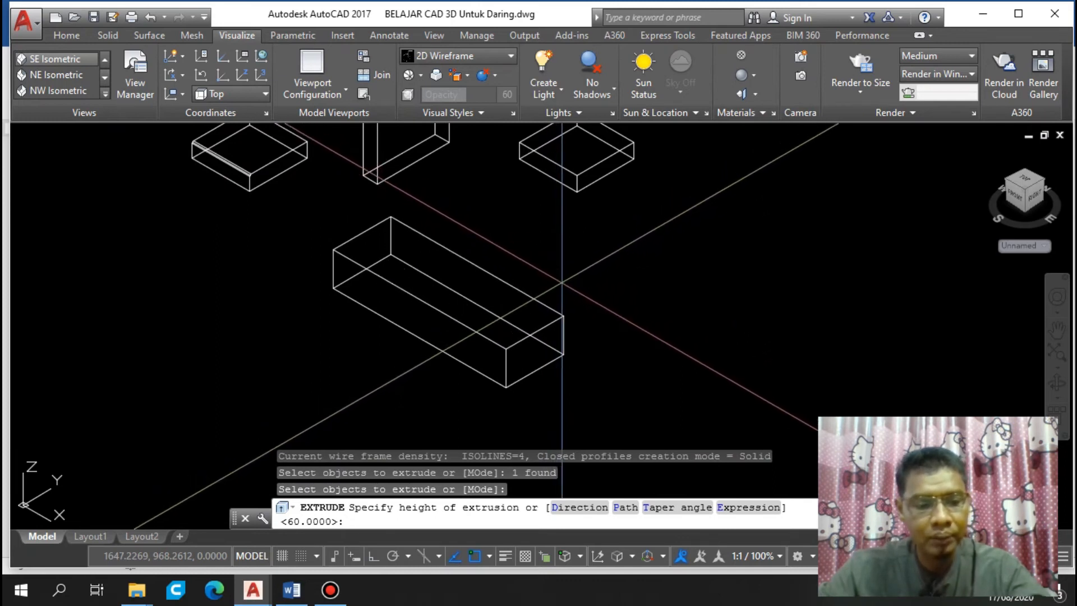
key(Return)
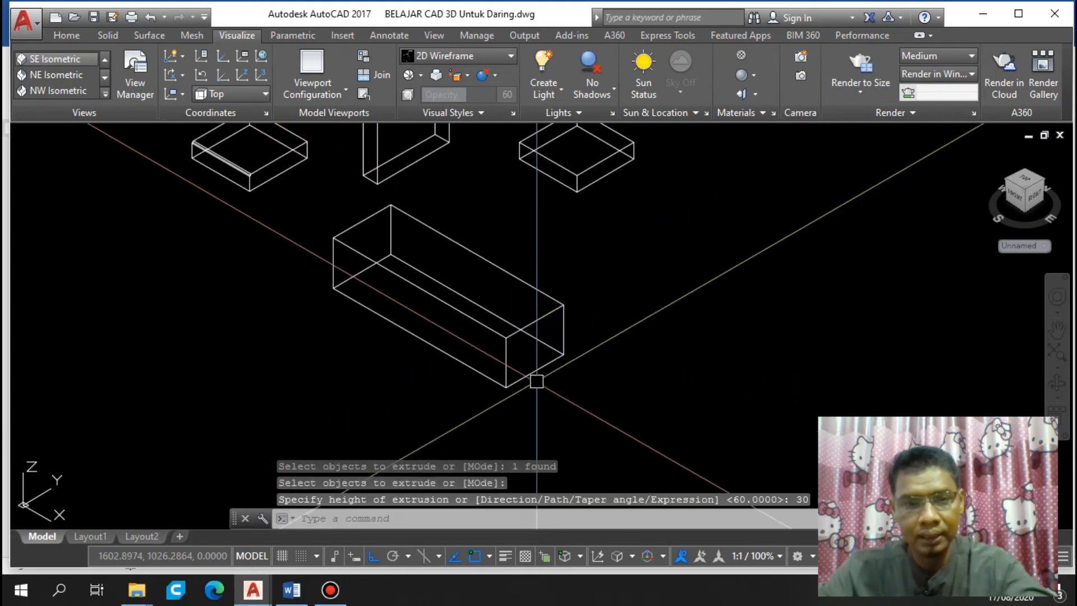
Move the flat slab beside the upright panel onto the long block, matching its lower corner to the block's upper front-left corner
scroll(535, 376, down, 3)
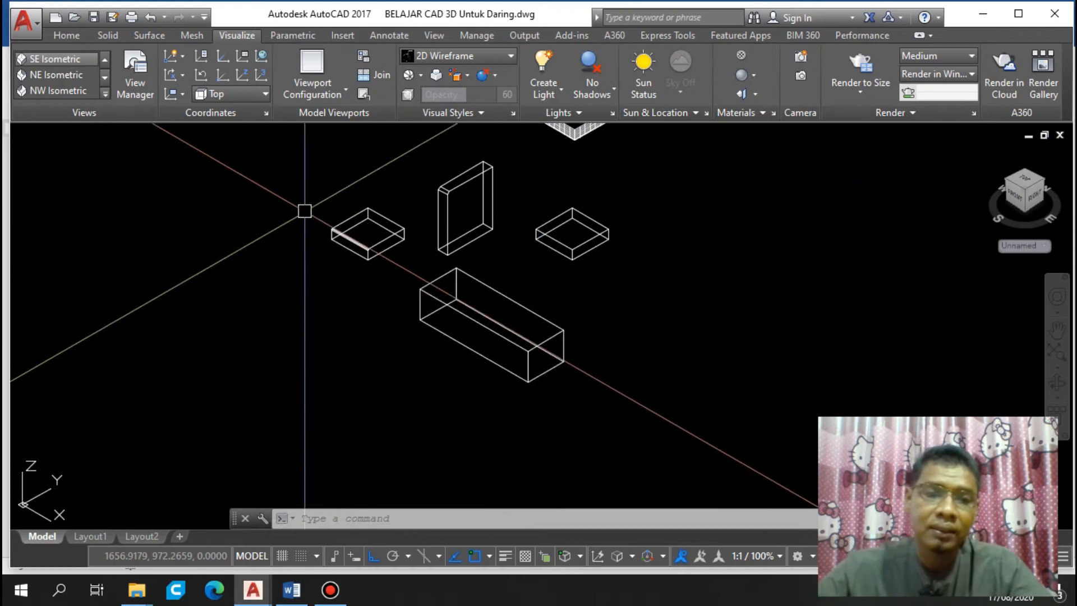
scroll(399, 260, up, 2)
scroll(412, 278, up, 3)
scroll(382, 315, down, 3)
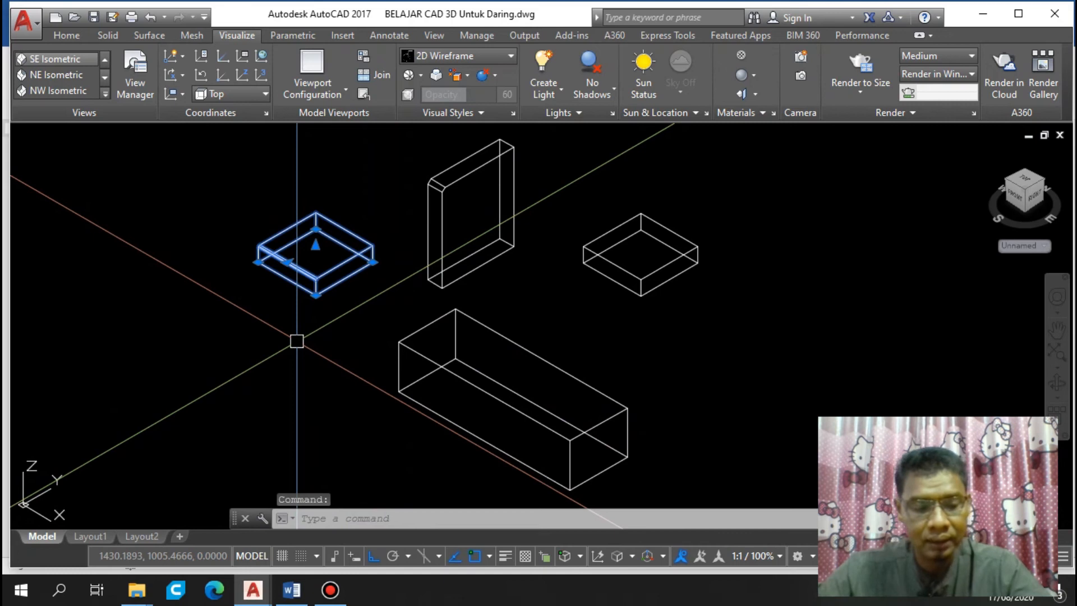
text(m)
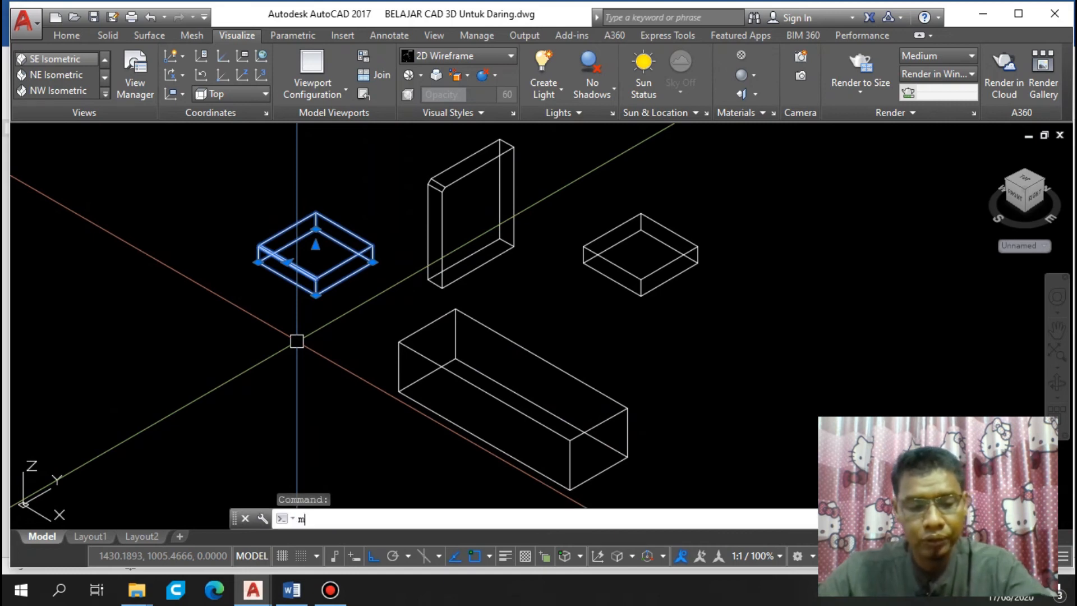
key(Return)
scroll(317, 244, up, 4)
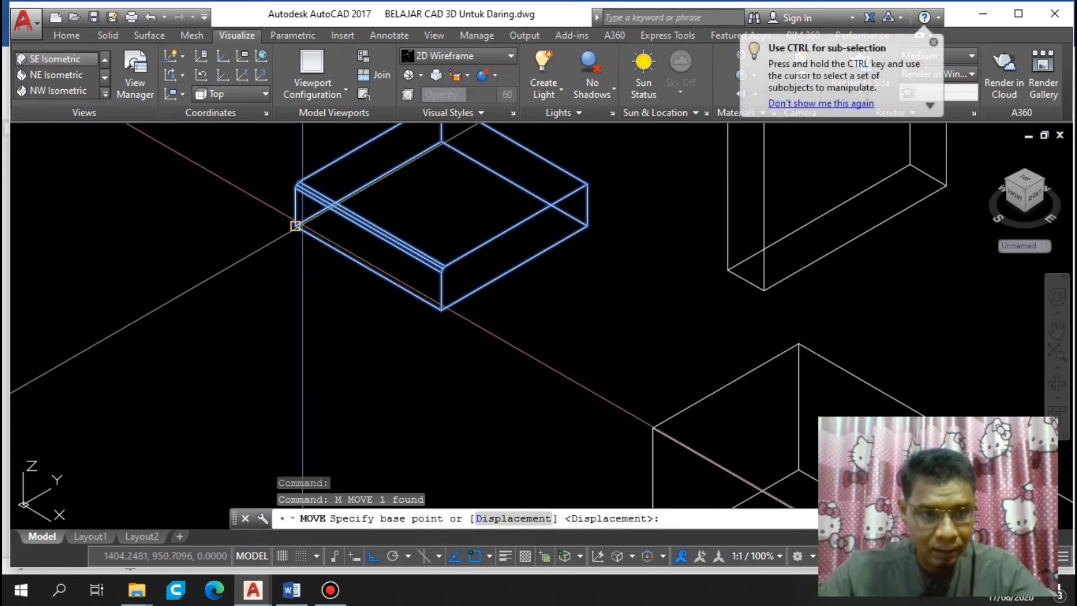
click(295, 225)
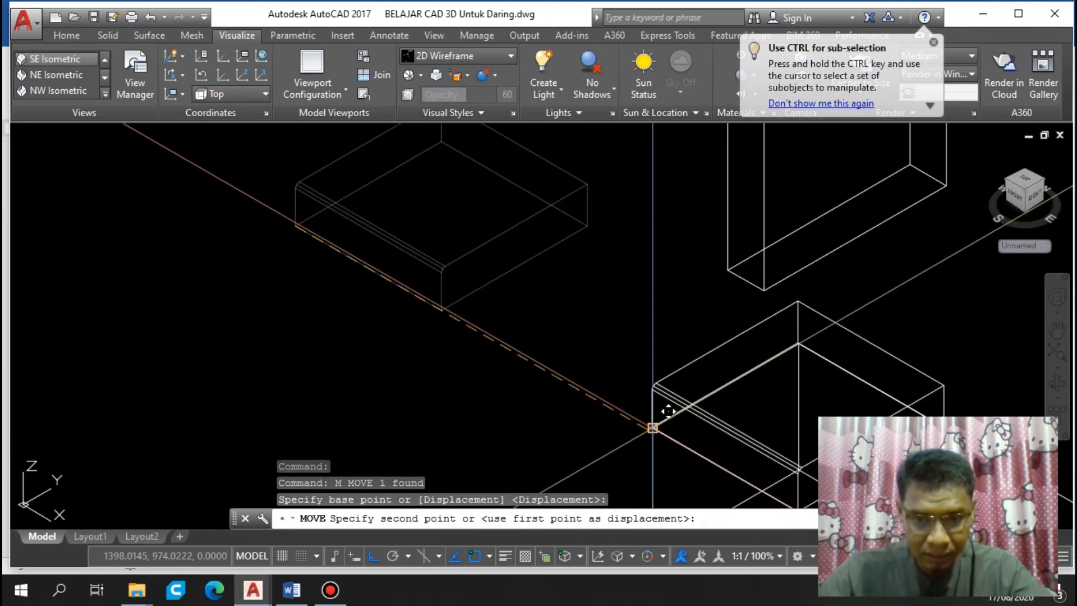
click(653, 429)
scroll(575, 324, down, 4)
scroll(432, 286, down, 2)
scroll(481, 311, up, 6)
Copy the slab twice along the long block, corner to corner, so three slabs lie side by side on its top
click(514, 295)
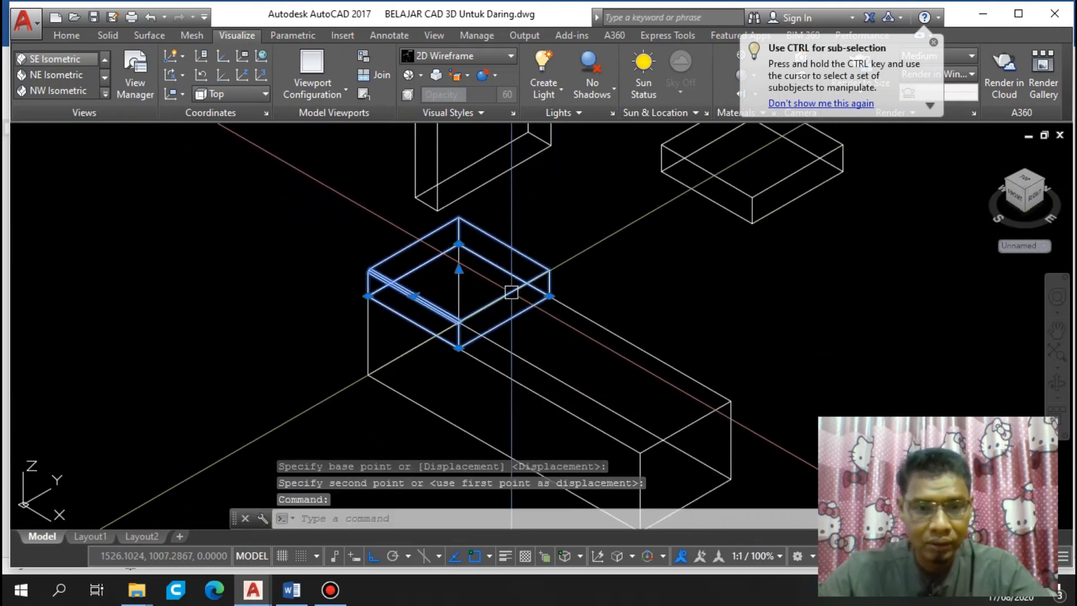
text(co)
key(Return)
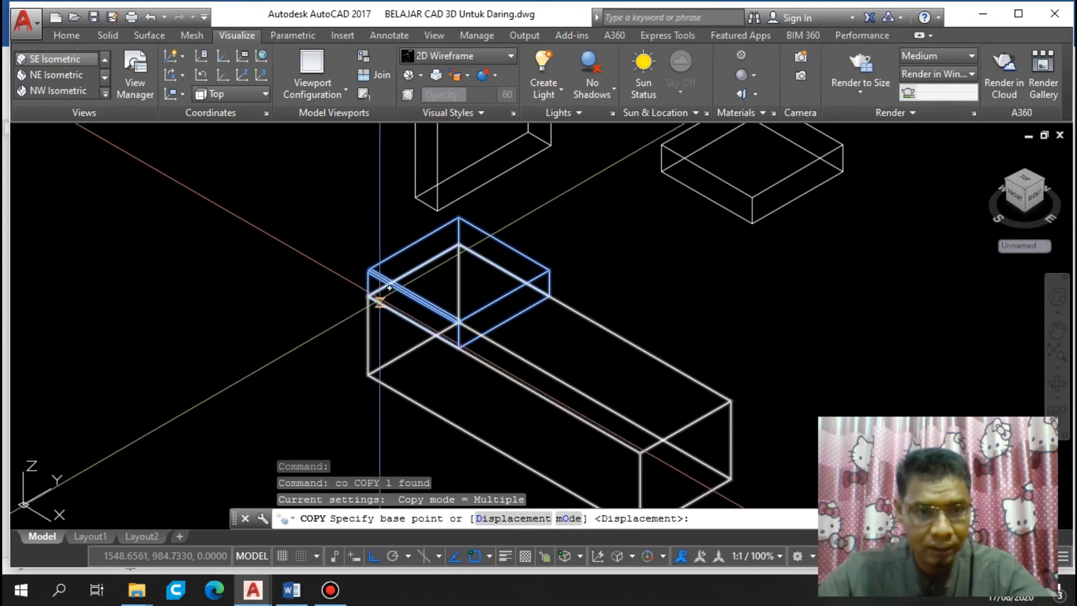
click(369, 295)
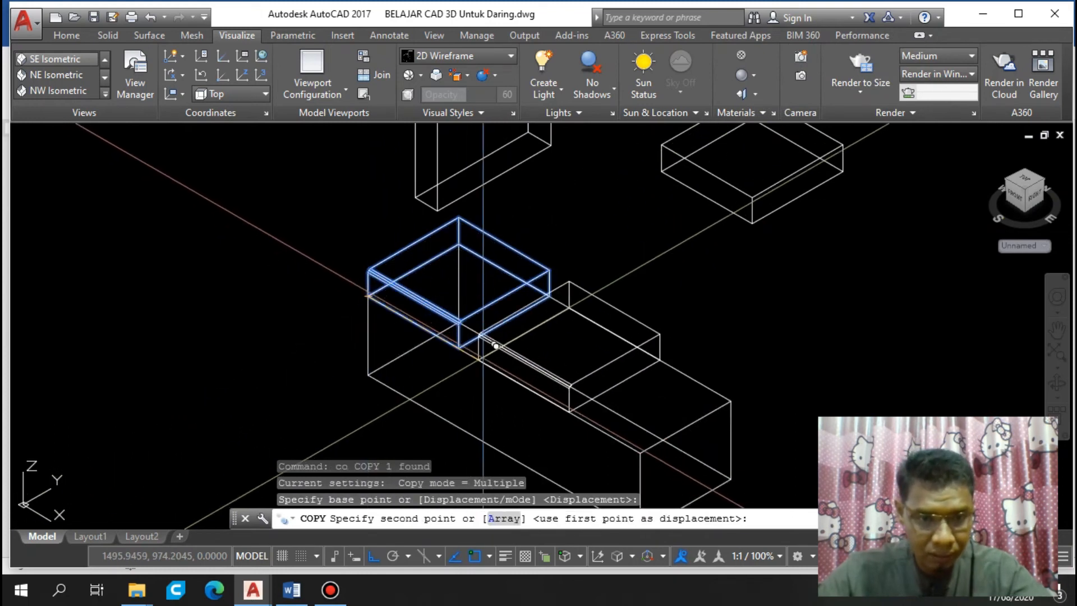
click(550, 400)
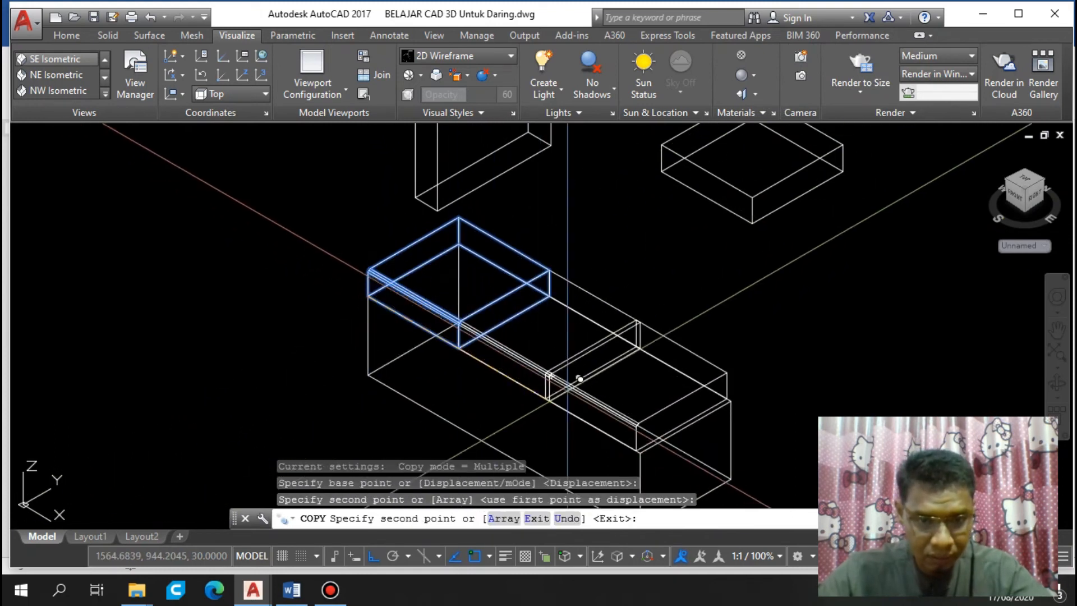
scroll(566, 303, down, 2)
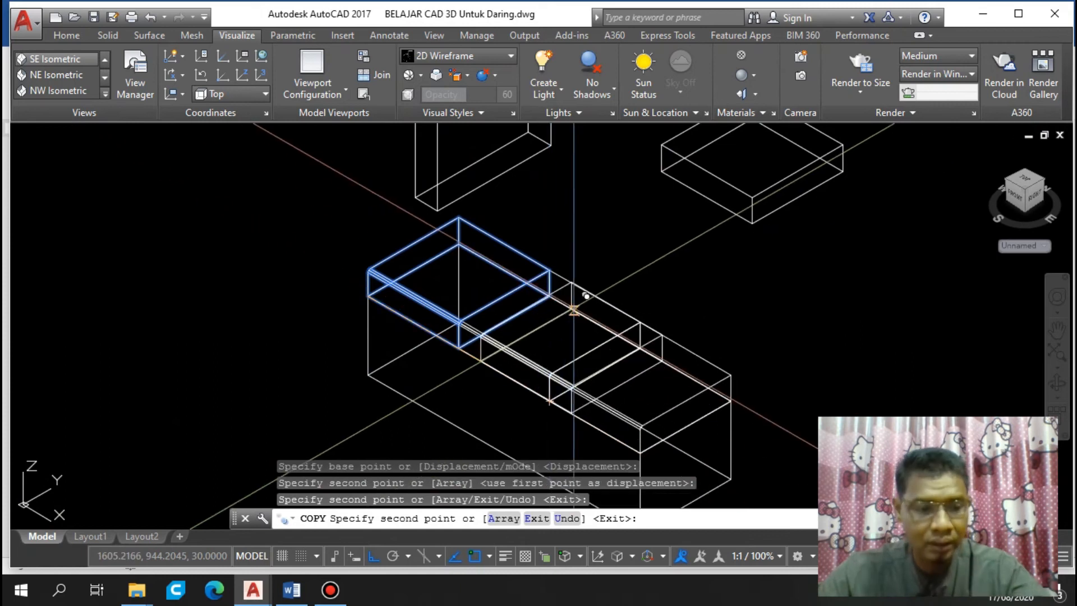
key(Escape)
Move the upright panel by its lower corner to the bottom front corner at the long block's free right end
scroll(523, 272, down, 4)
click(508, 234)
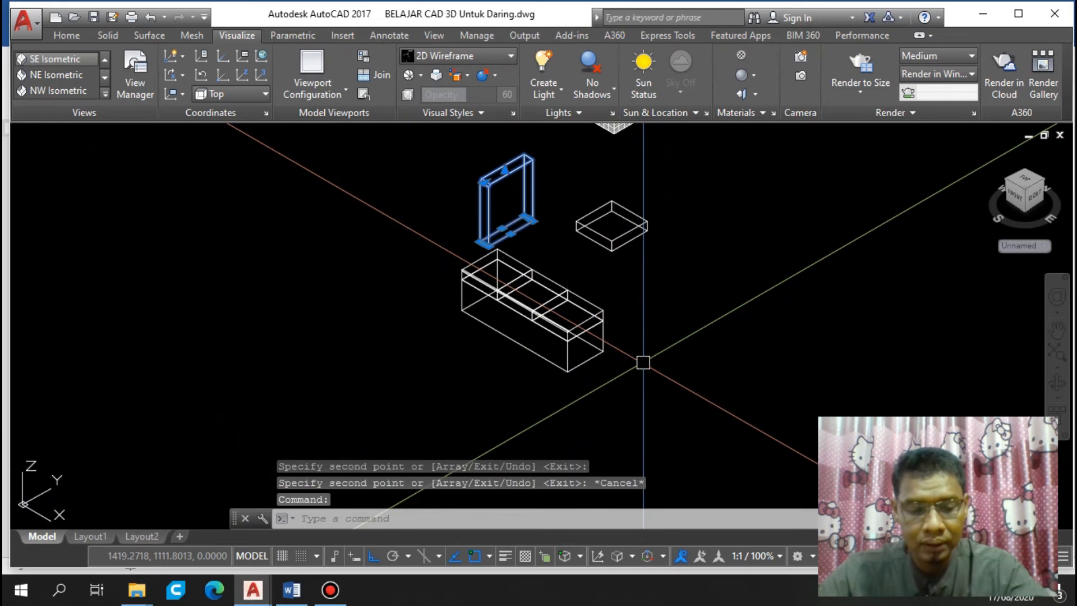
text(m)
key(Return)
scroll(507, 250, up, 4)
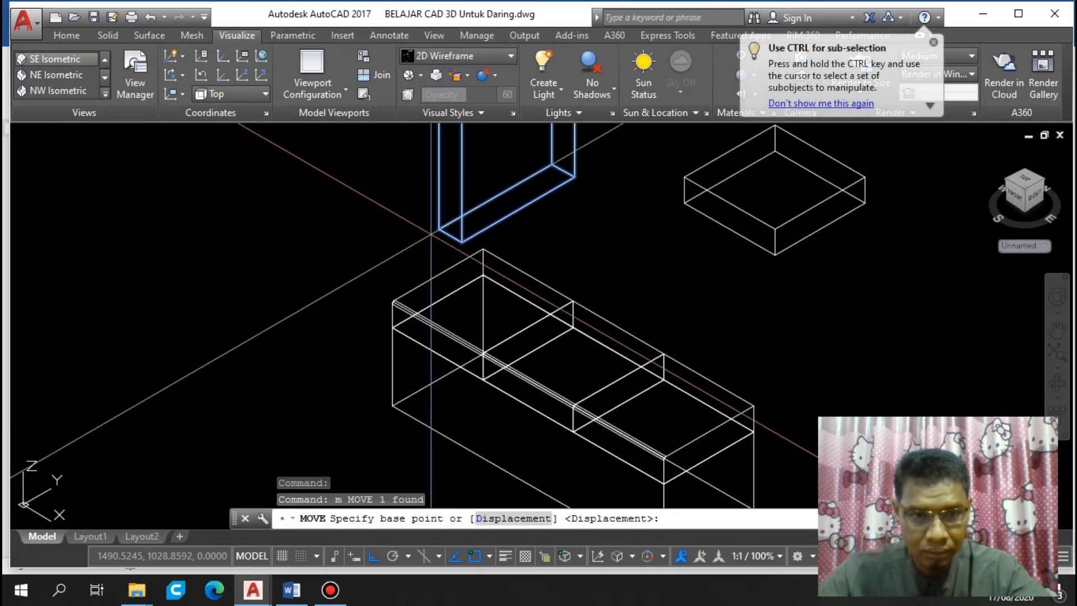
click(439, 228)
scroll(590, 295, down, 2)
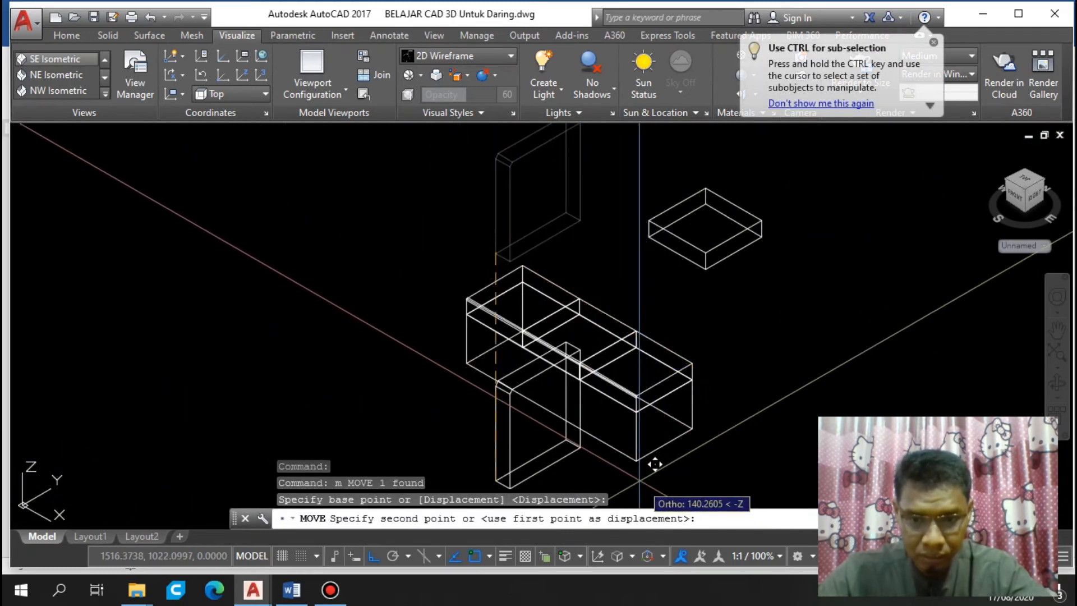
click(651, 441)
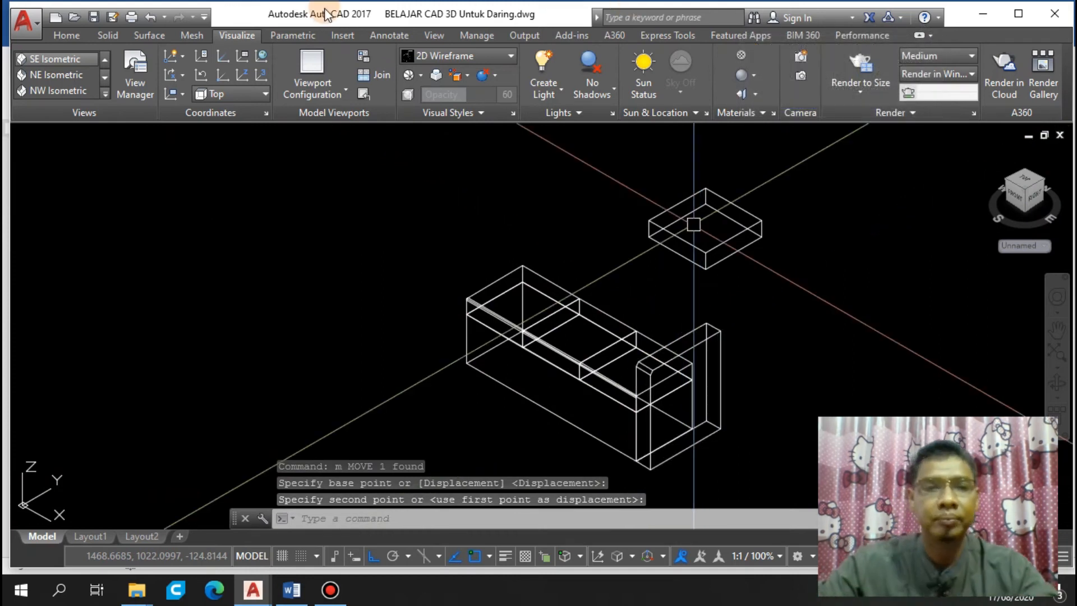
Examine the assembled block, slabs and end panel in the Shaded visual style, then return to 2D Wireframe
click(469, 56)
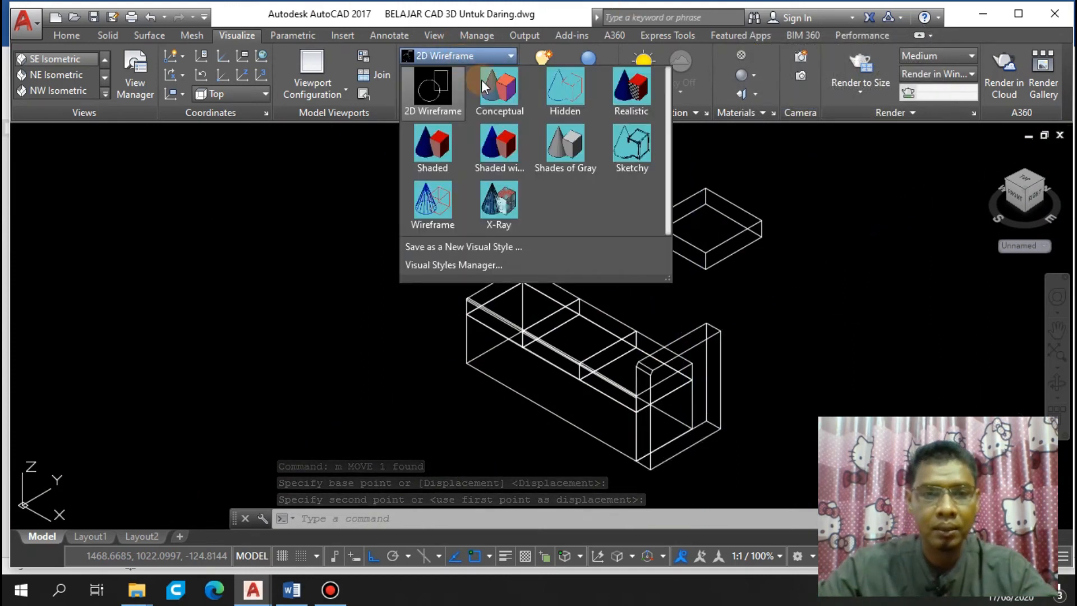
click(440, 144)
scroll(562, 320, up, 5)
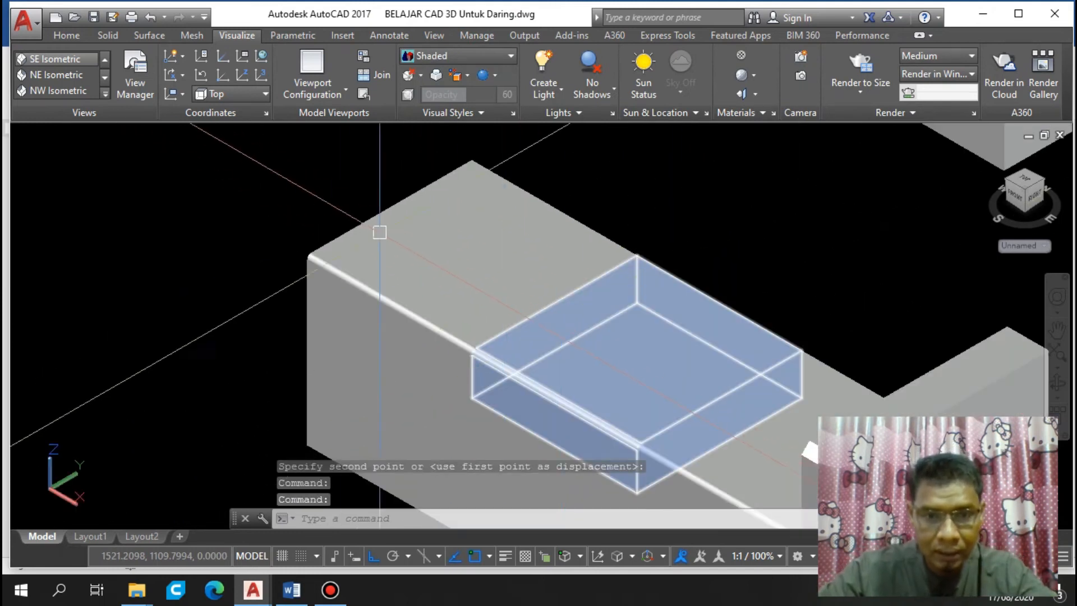
scroll(419, 249, down, 2)
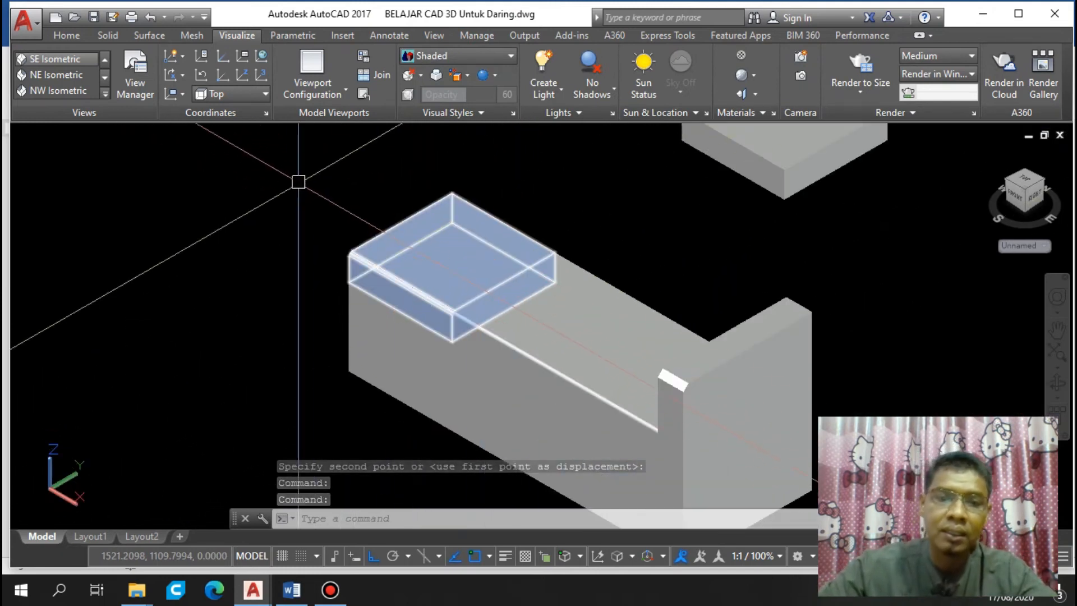
click(451, 54)
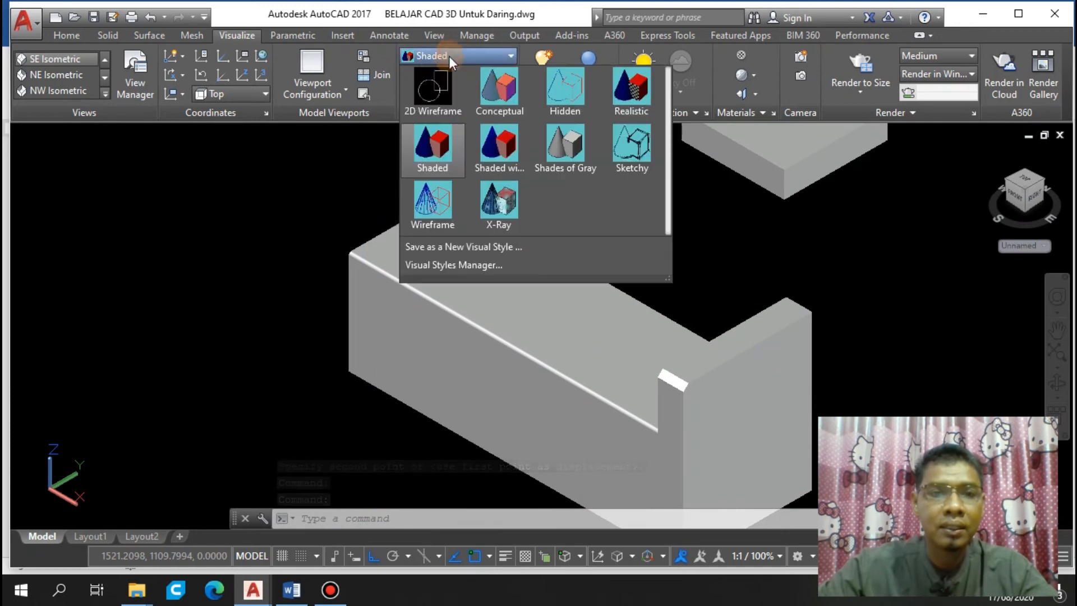
click(429, 88)
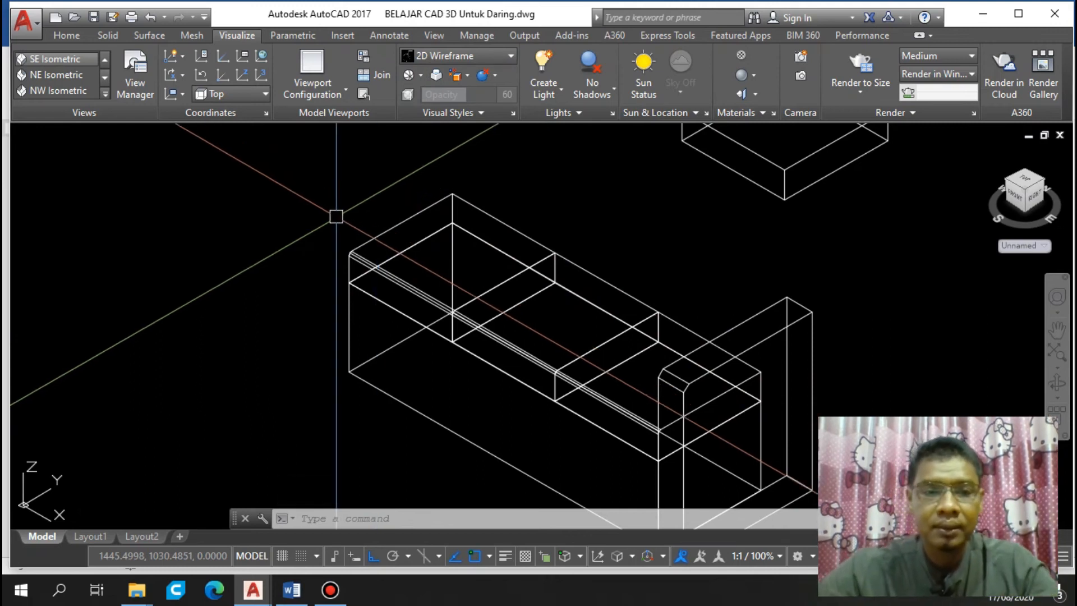
Switch the model from the isometric view to the Top view, with the assembled seat in sight
middle_drag(818, 327, 765, 257)
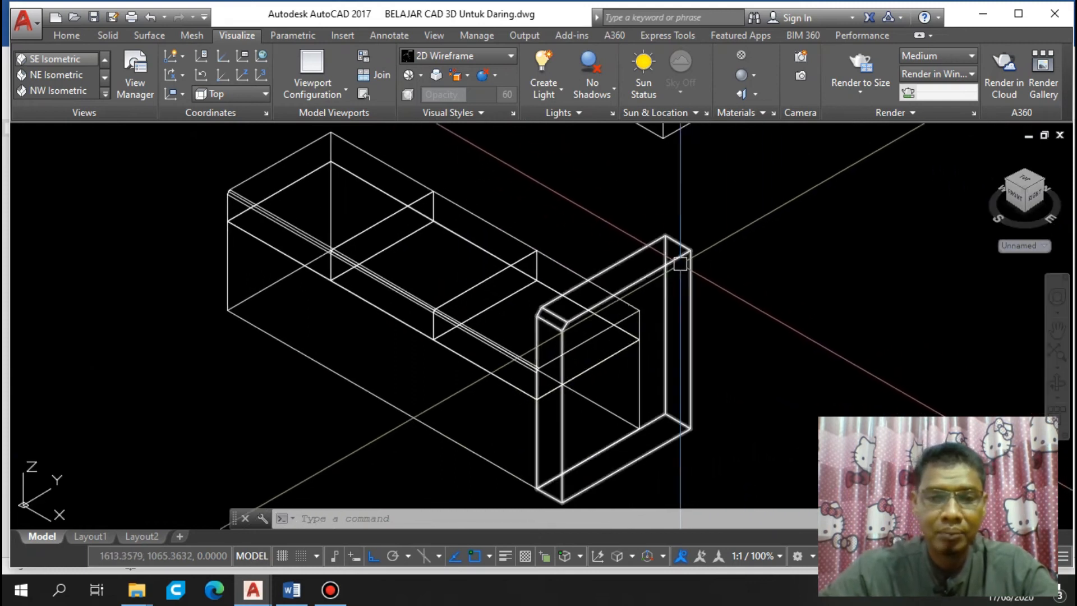
scroll(752, 270, down, 4)
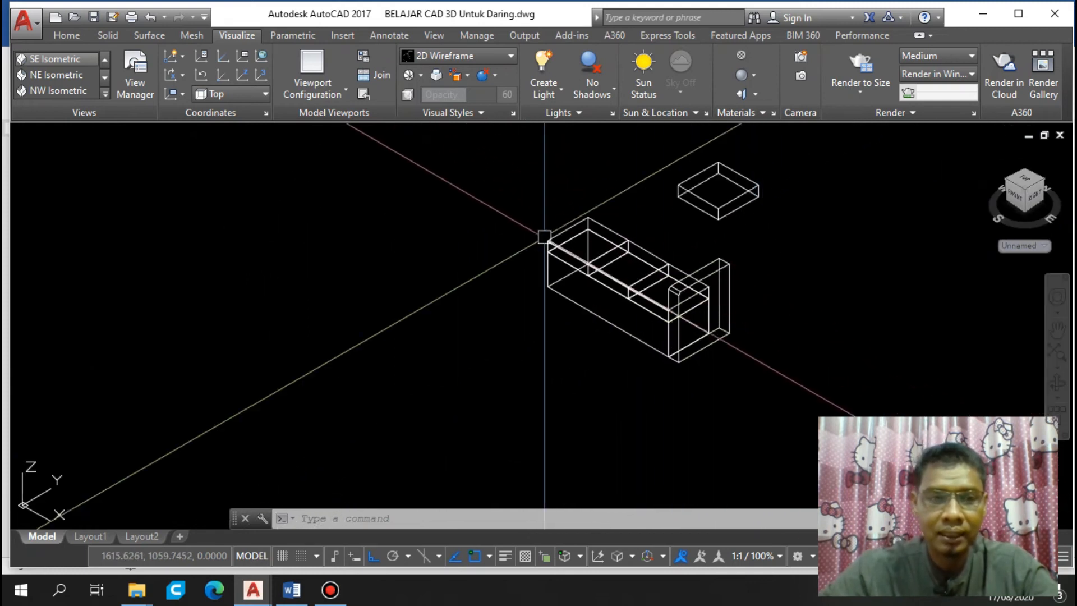
click(107, 59)
click(106, 59)
click(106, 59)
click(82, 59)
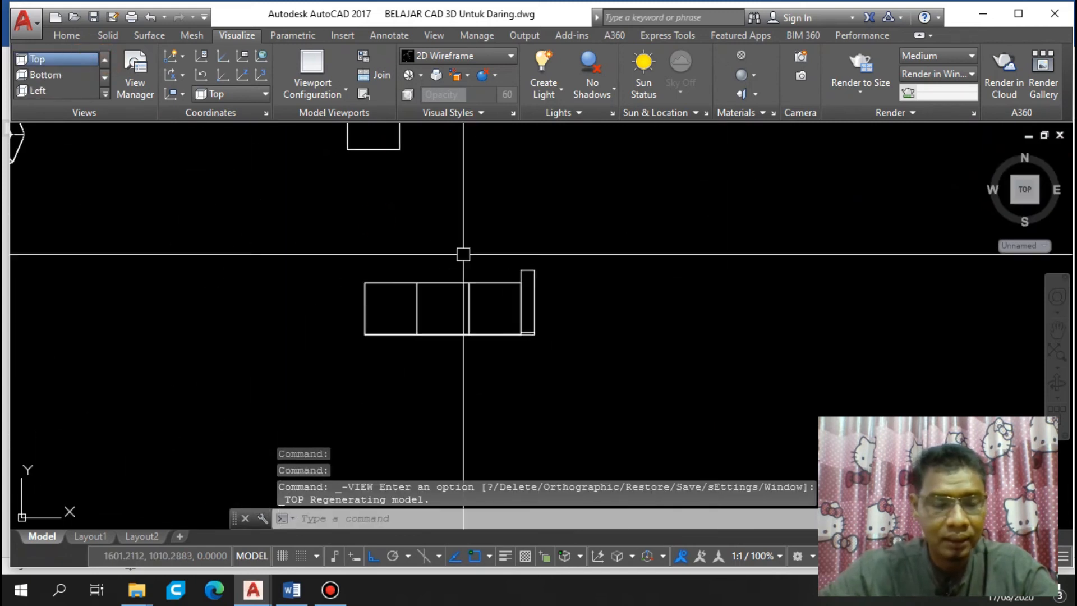
Draw a 10 by 50 rectangle in the empty area beside the seat, at the end without a panel
scroll(298, 301, up, 2)
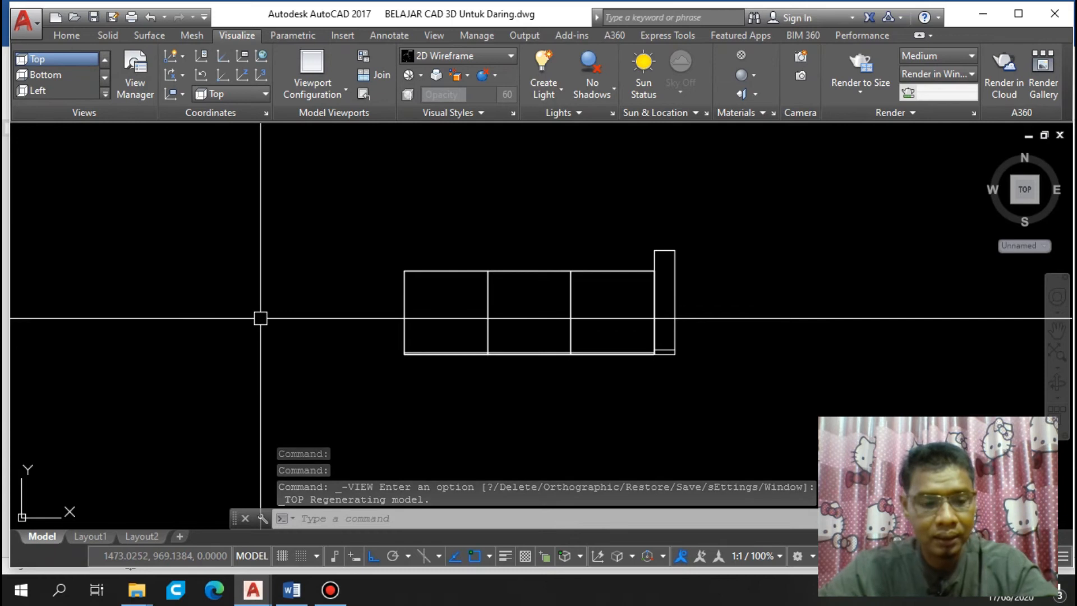
text(zec)
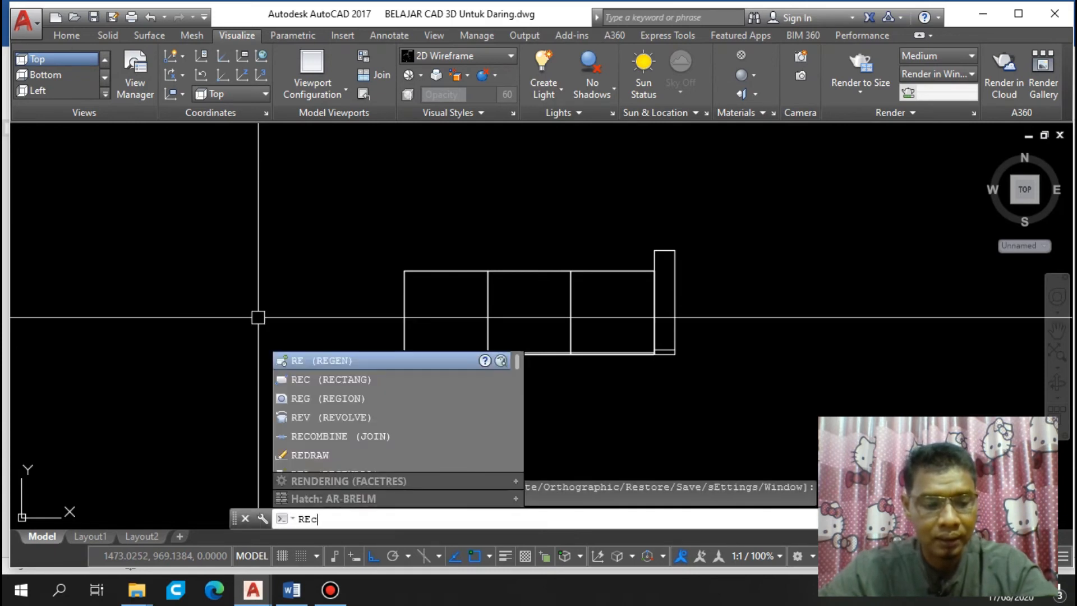
key(Return)
click(241, 272)
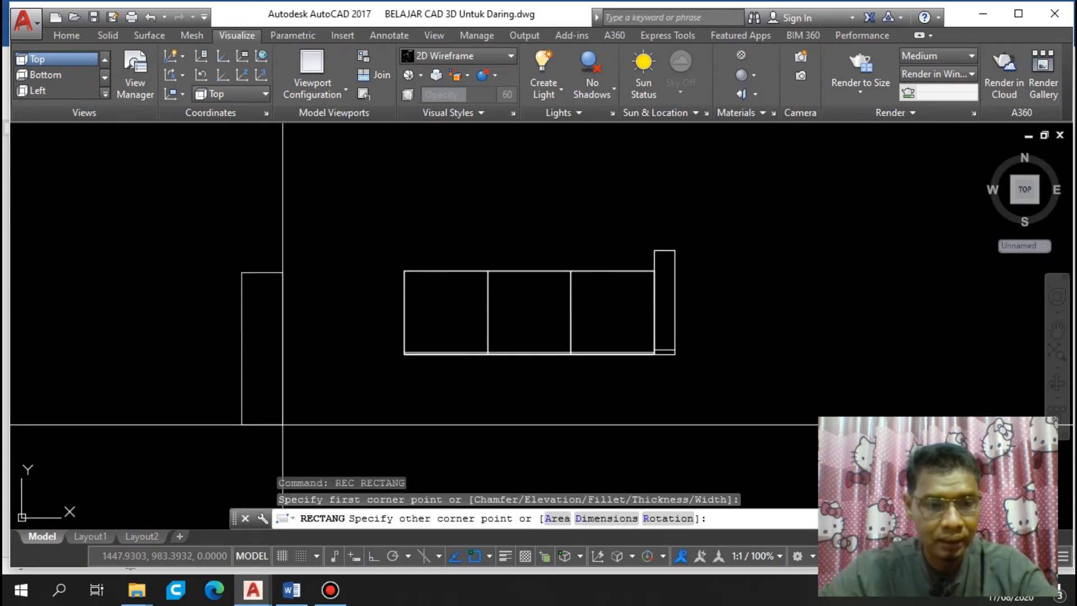
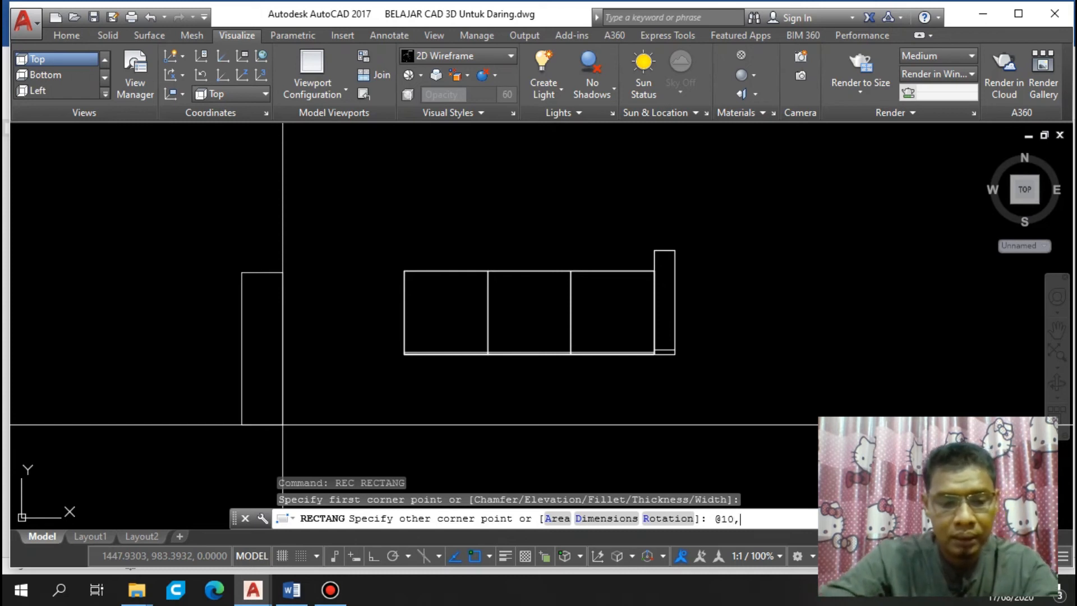
key(Return)
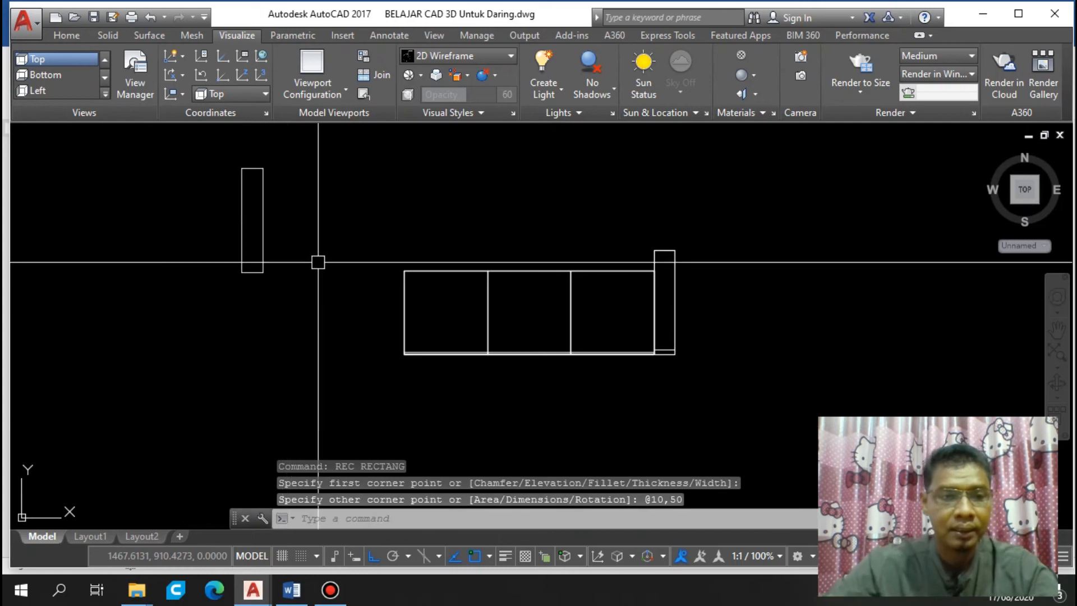
Switch to the SE Isometric view and extrude the new narrow rectangle to a height of 60
click(105, 94)
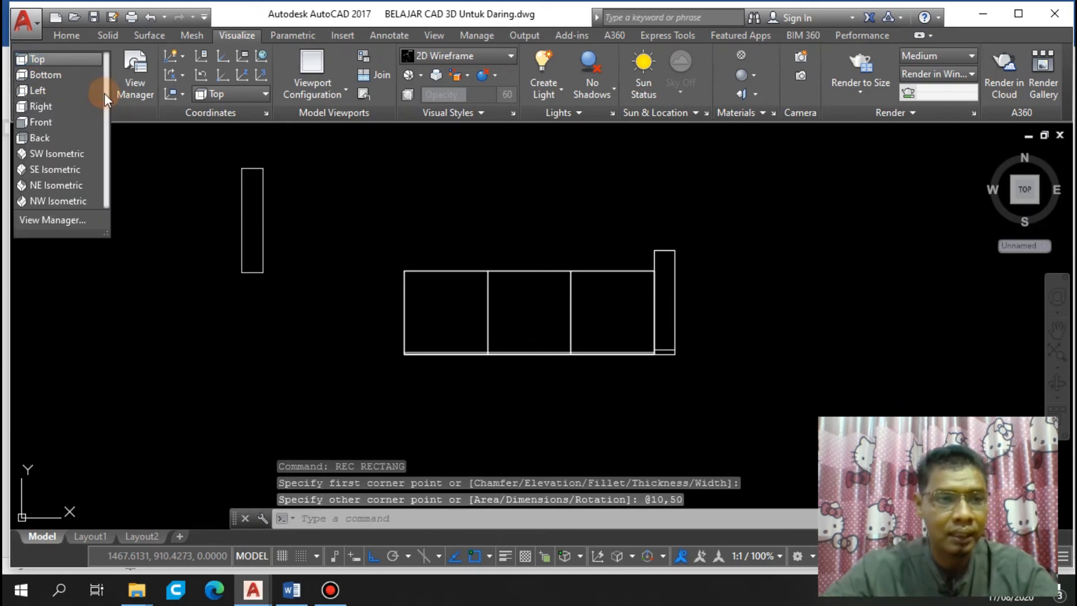
click(68, 171)
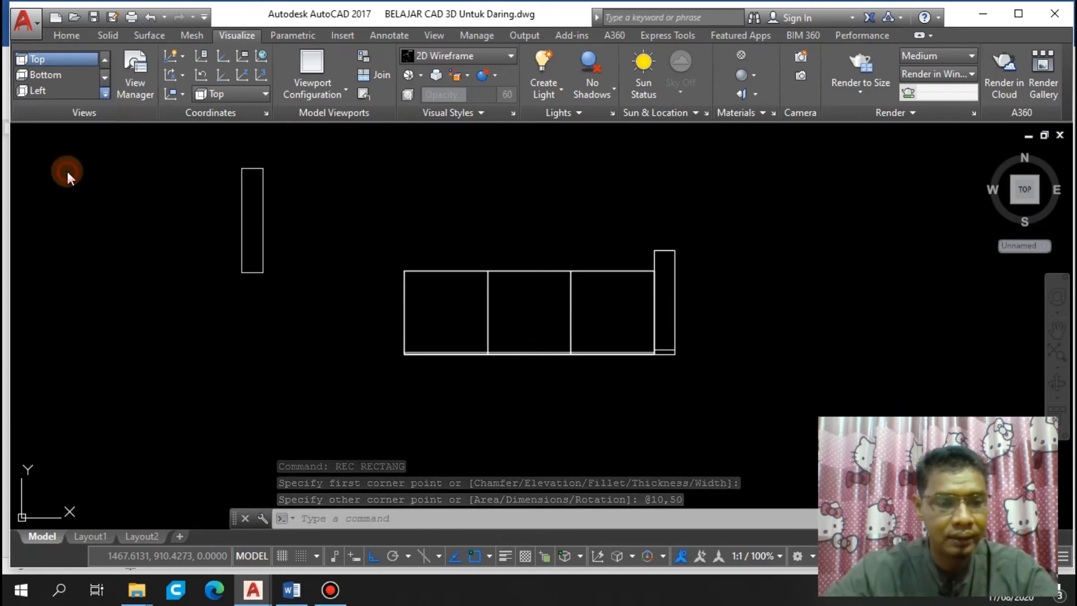
scroll(564, 362, up, 6)
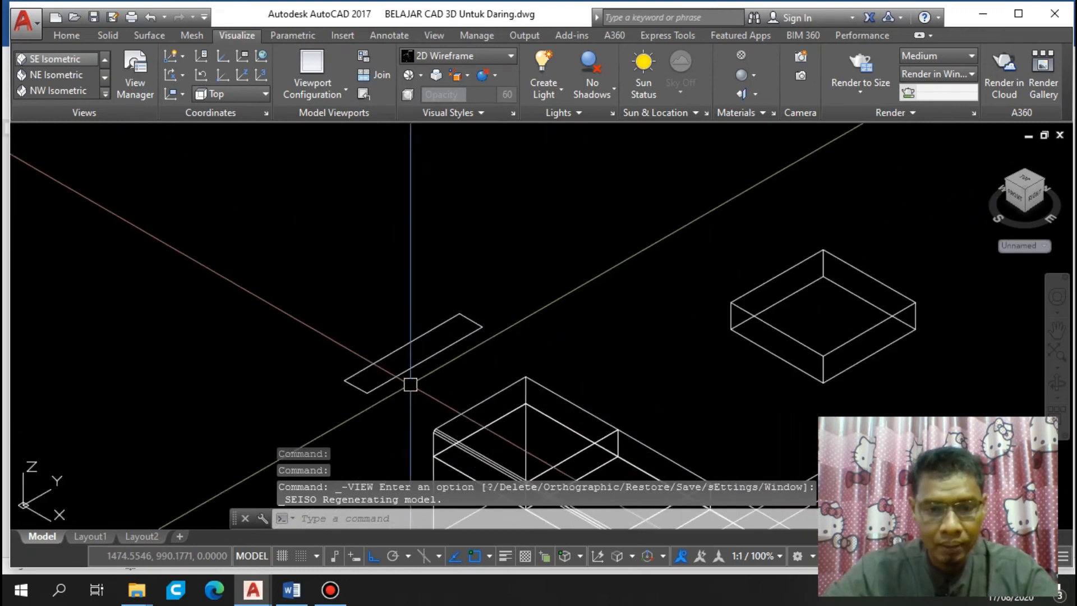
text(e)
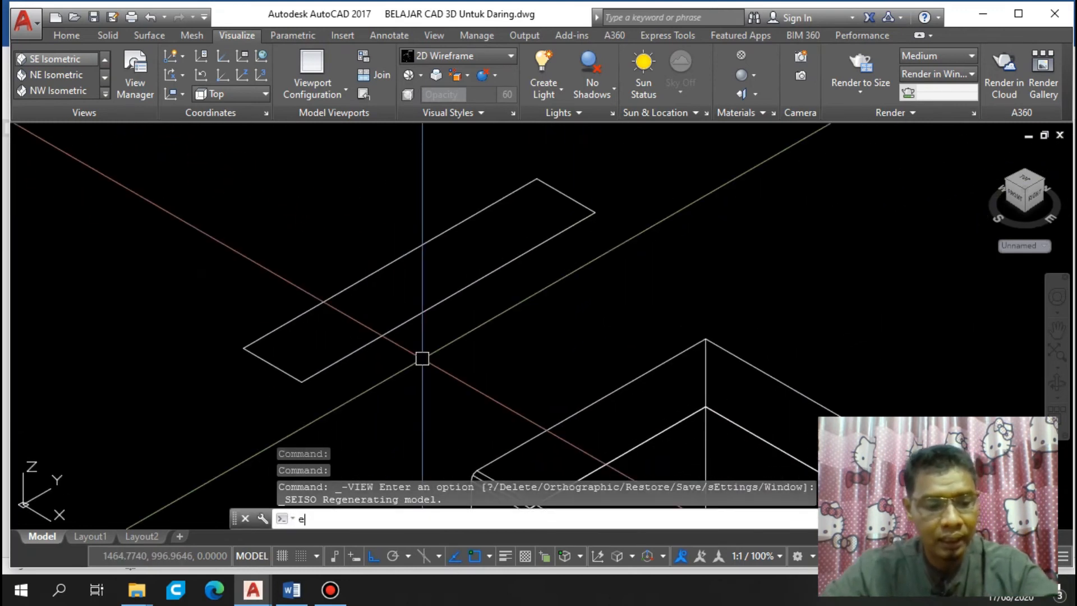
key(Return)
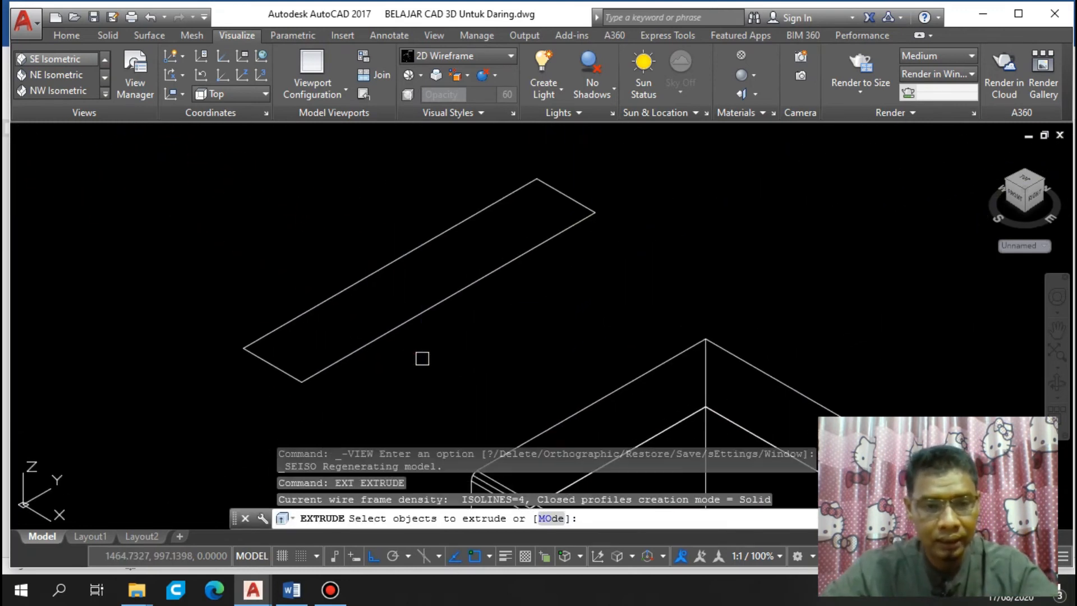
click(403, 319)
key(Return)
scroll(392, 386, down, 4)
scroll(395, 253, down, 2)
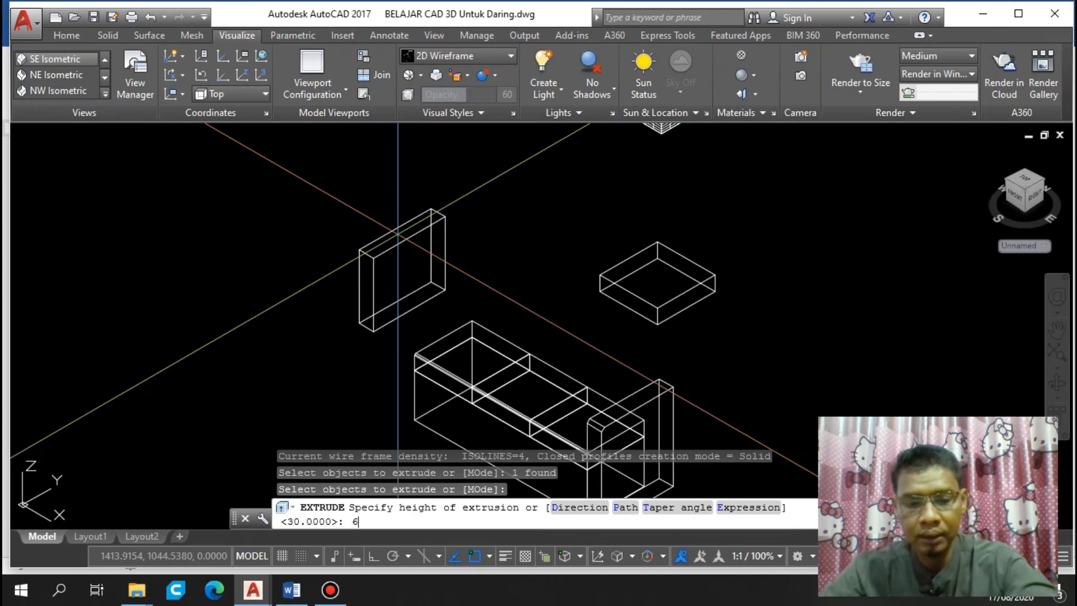
key(Return)
Chamfer the short top front edge of the new upright panel with both distances set to 2
scroll(486, 277, up, 5)
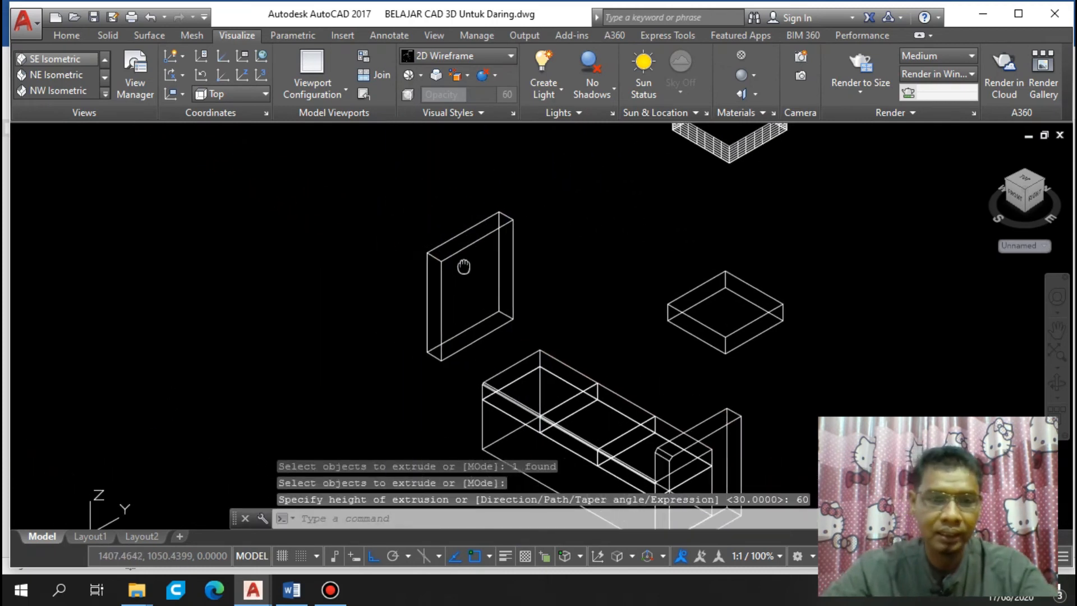
middle_drag(486, 278, 351, 269)
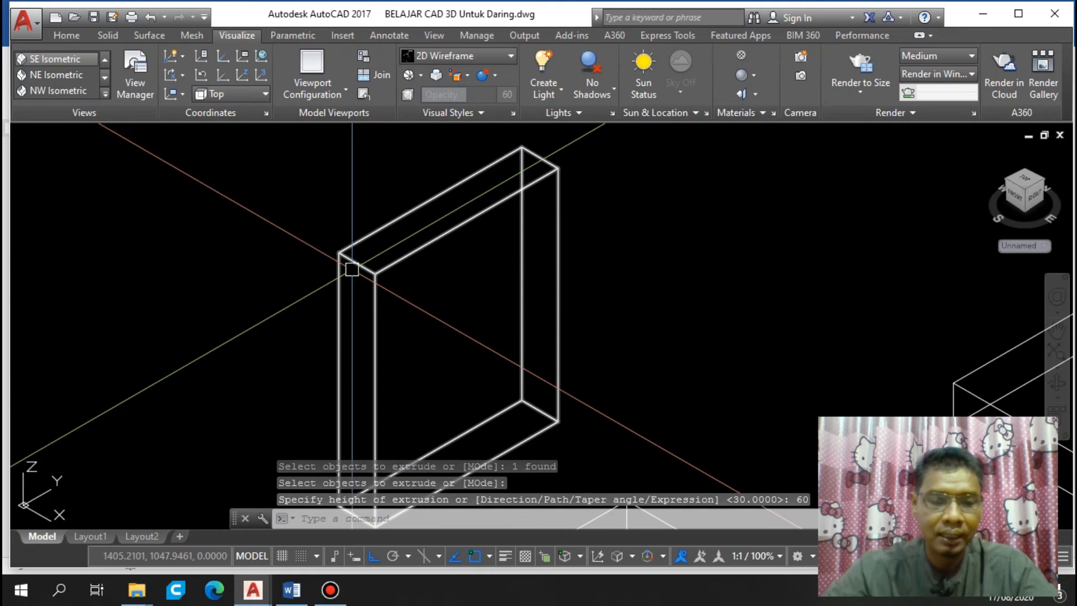
scroll(371, 262, up, 2)
scroll(363, 279, down, 2)
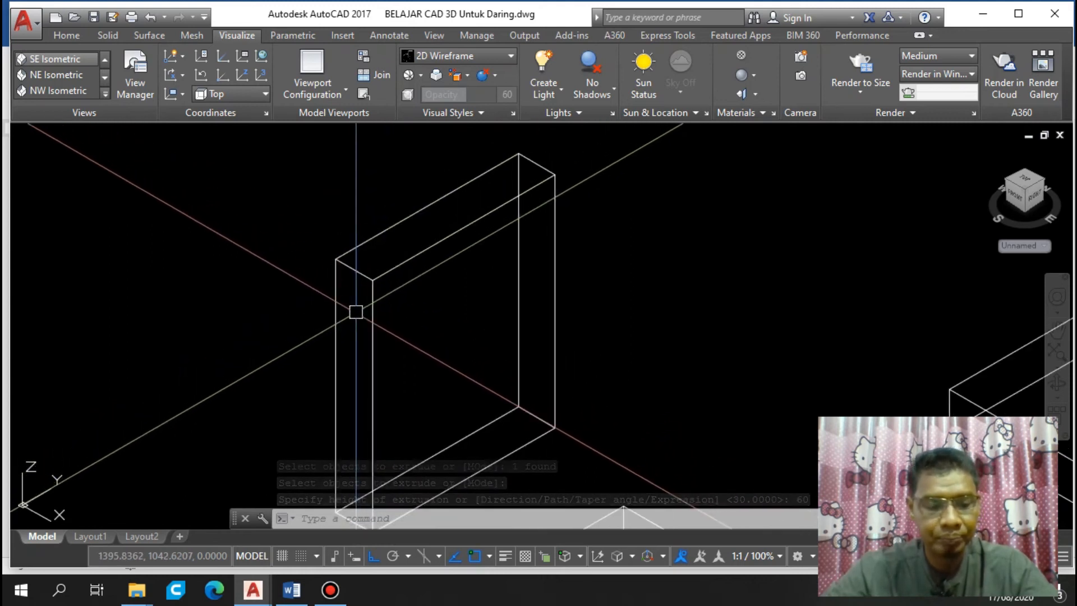
text(CHA)
key(Return)
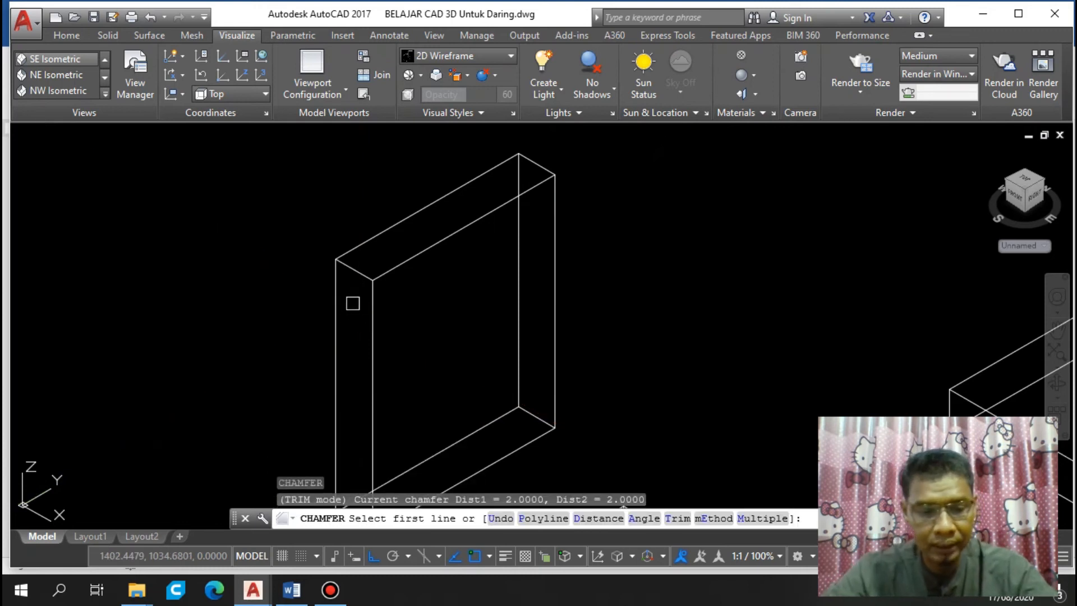
text(d)
key(Return)
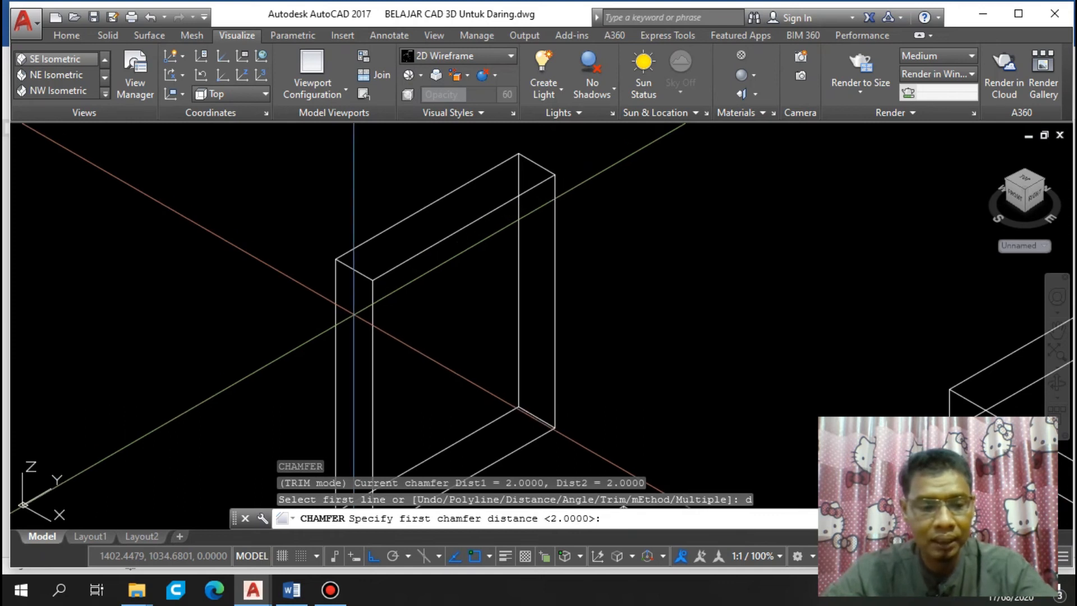
scroll(351, 315, up, 10)
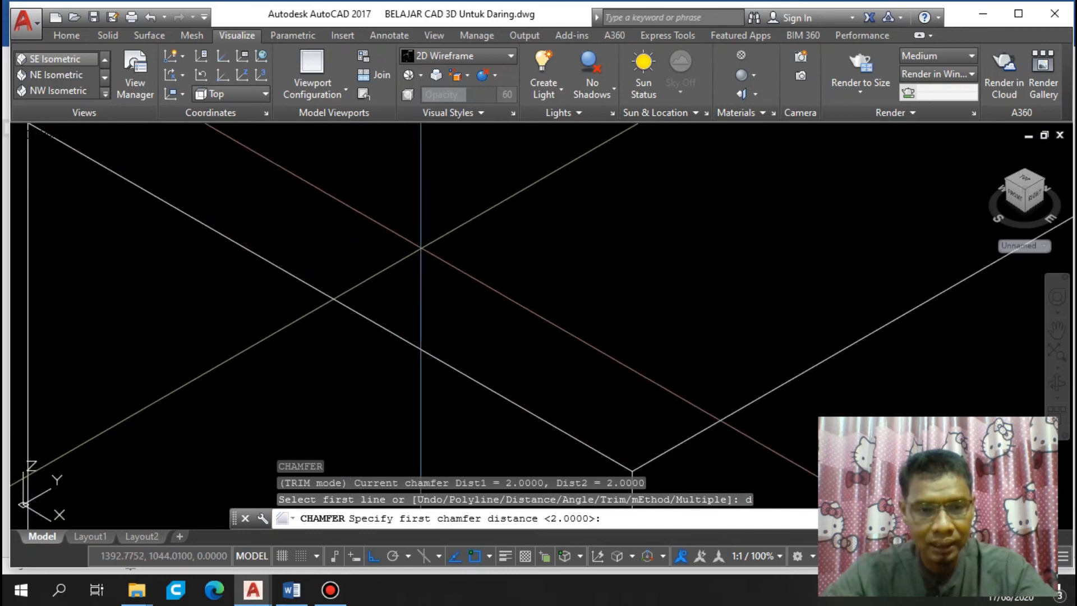
scroll(397, 252, down, 5)
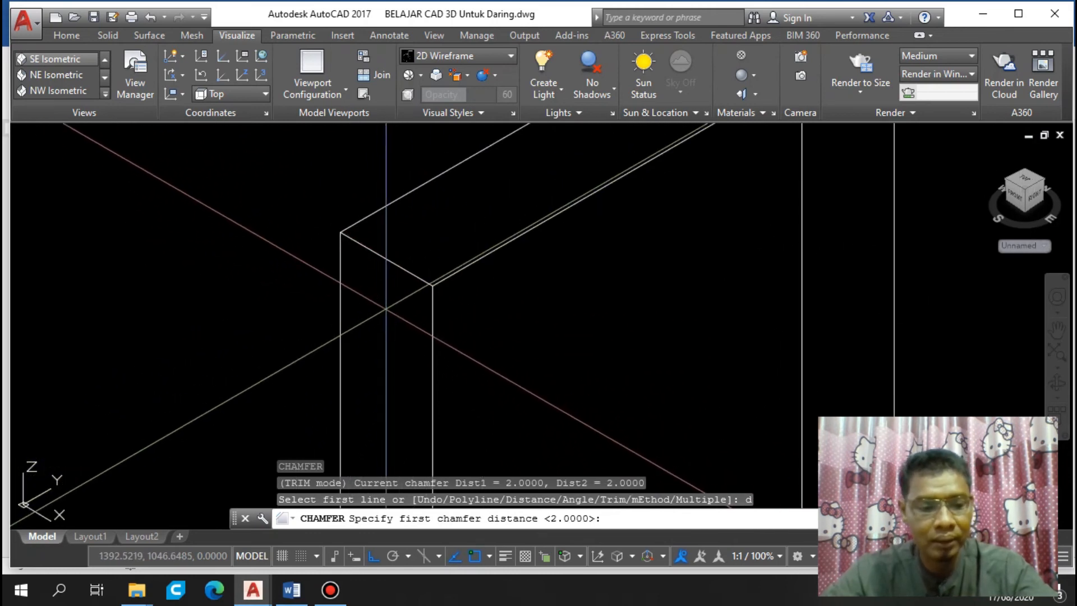
key(Return)
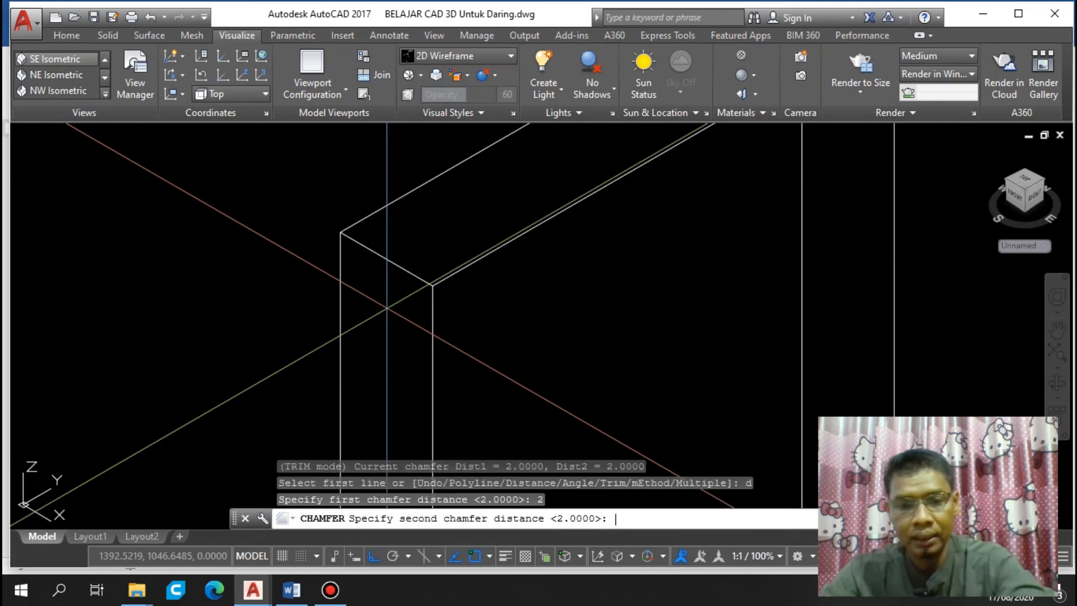
text(2)
key(Return)
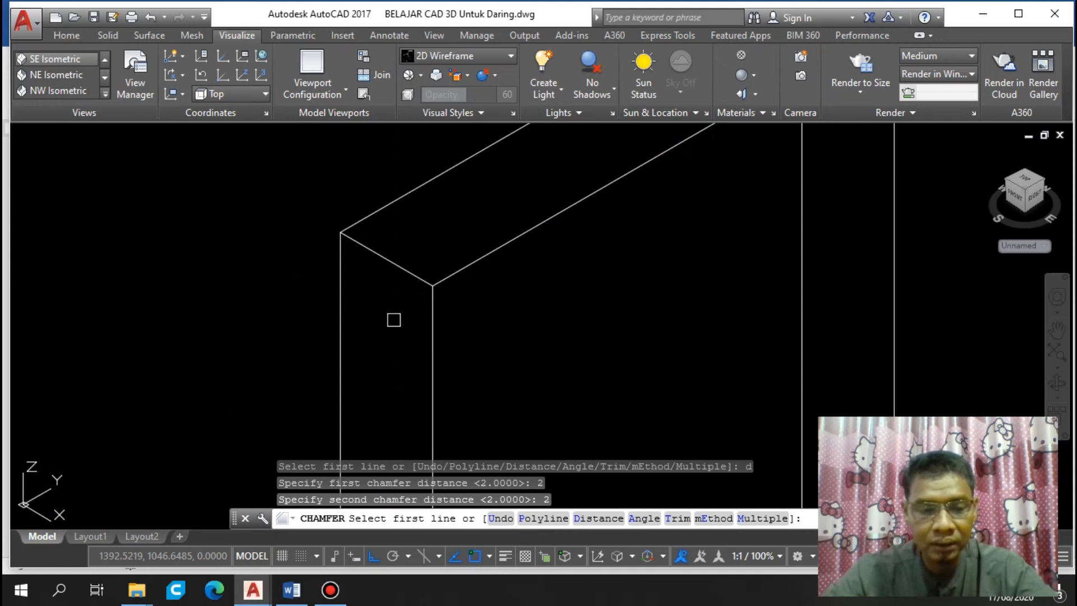
click(393, 262)
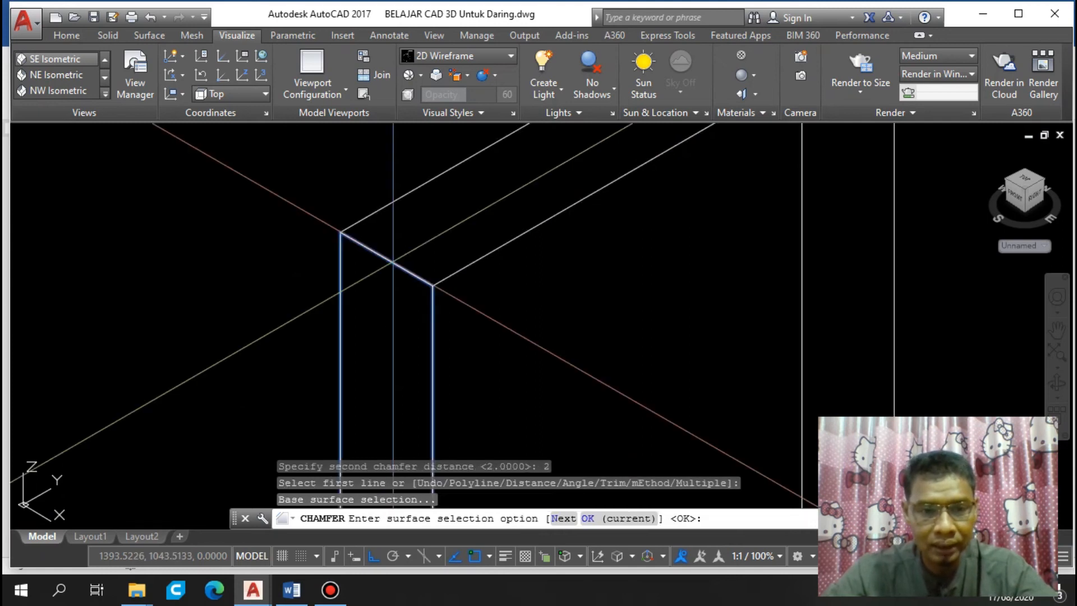
key(Return)
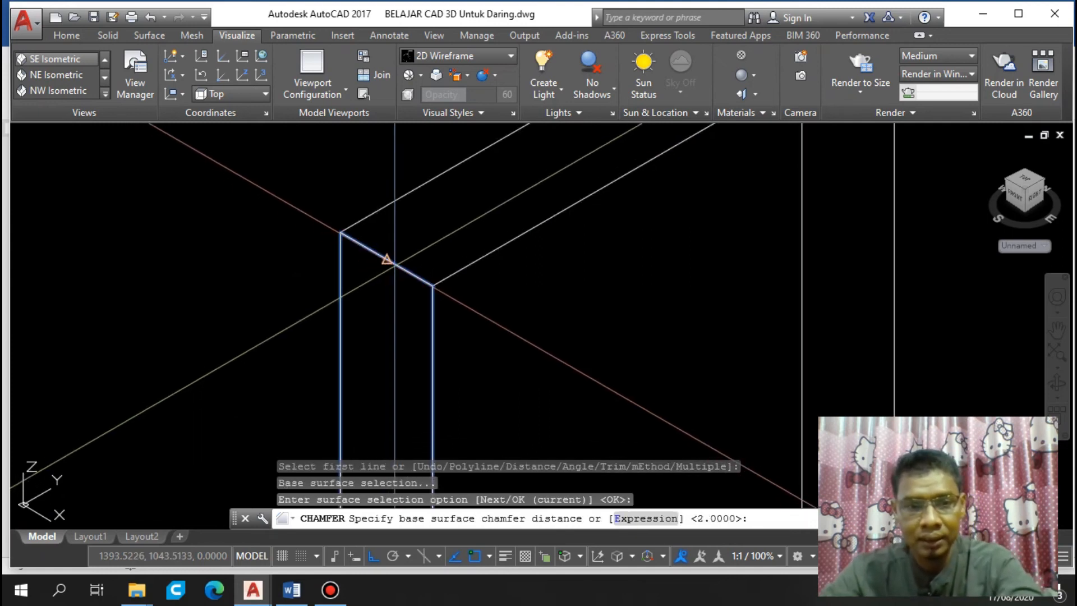
key(Return)
key(Return)
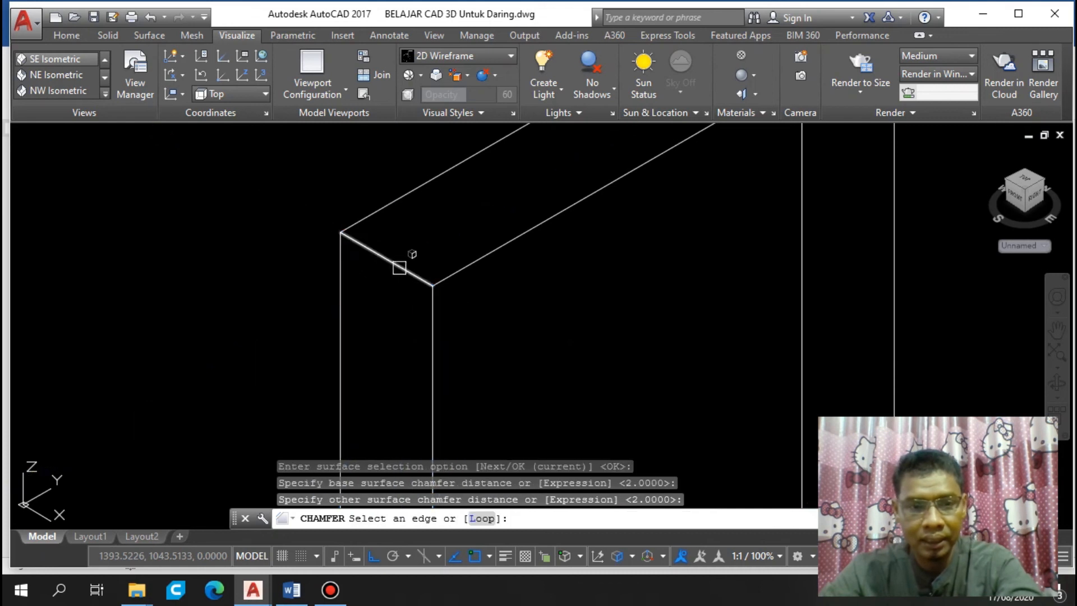
click(399, 267)
key(Return)
Move the chamfered panel by its lower front inner corner to the bottom front corner at the long block's free end
scroll(354, 292, down, 8)
scroll(547, 236, up, 6)
click(493, 228)
click(432, 283)
scroll(535, 246, down, 3)
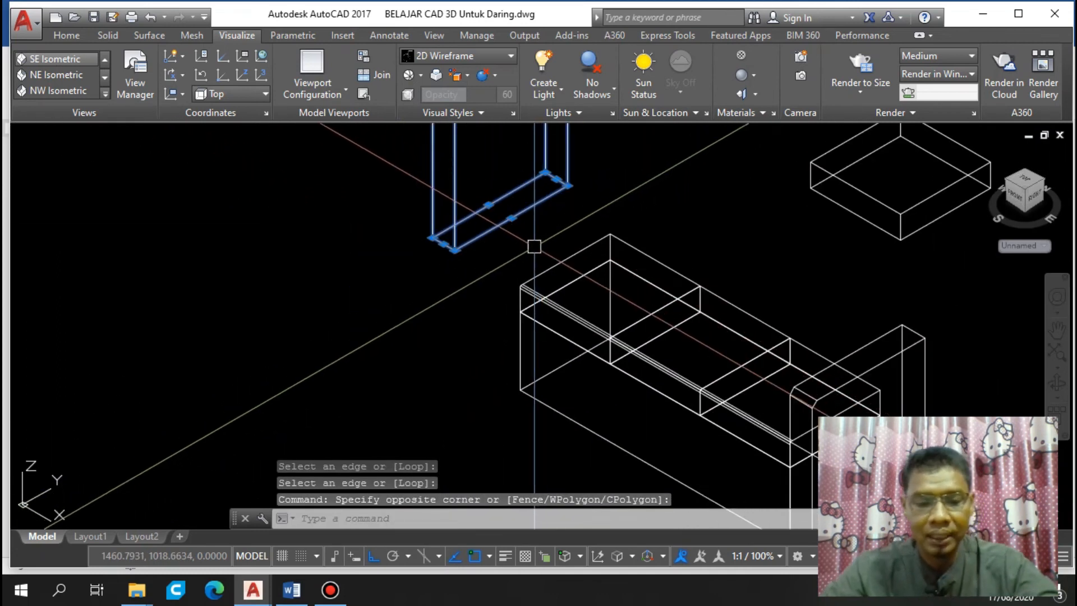
text(m)
key(Return)
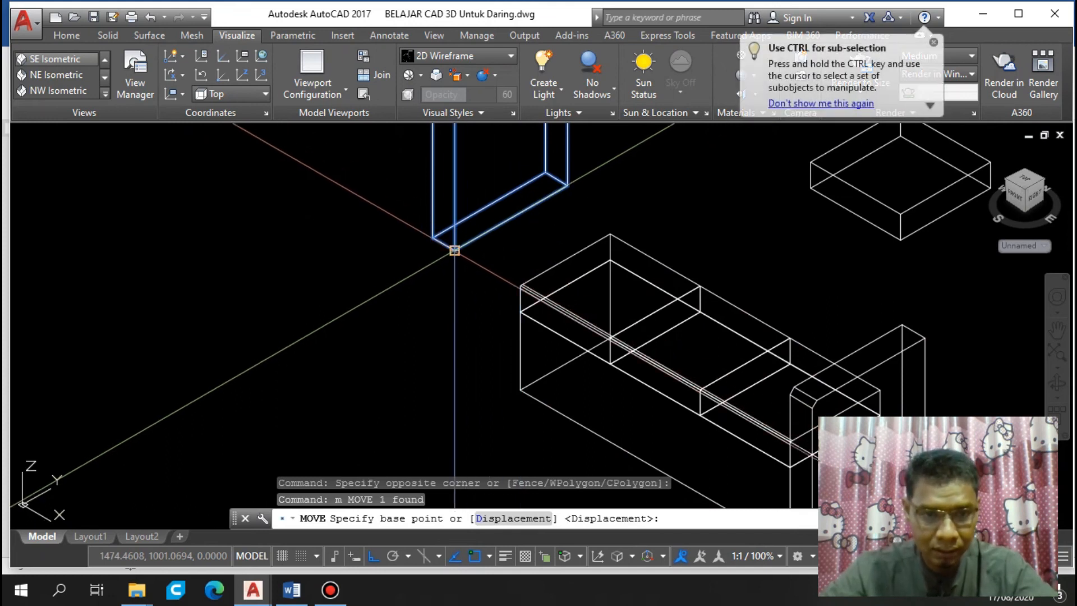
click(454, 251)
scroll(498, 355, down, 2)
click(519, 384)
scroll(522, 245, down, 3)
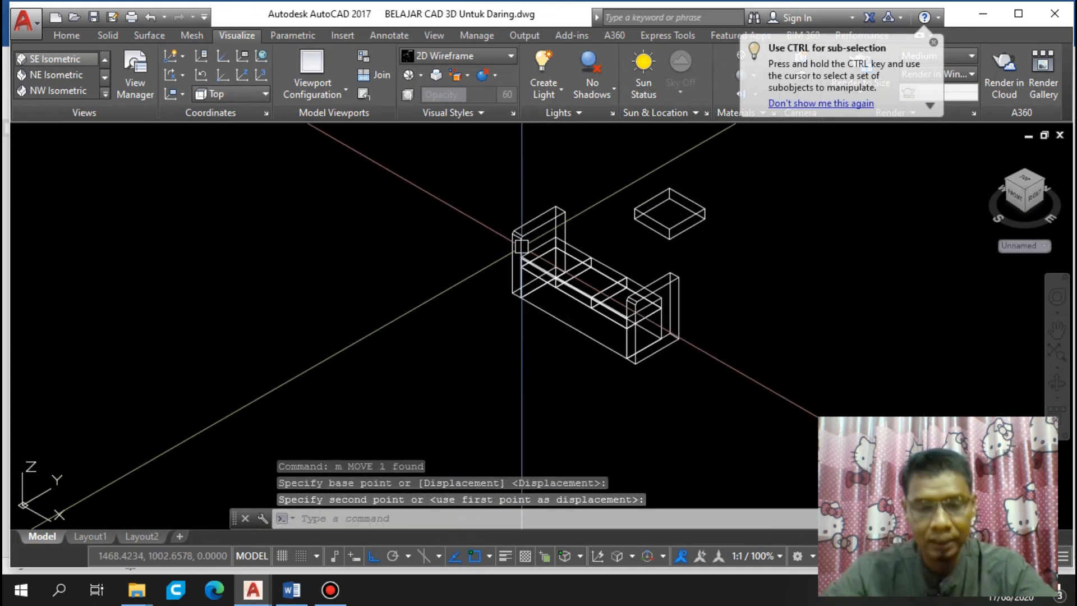
Examine the seat with both end panels in the Shaded visual style, then return to 2D Wireframe
scroll(522, 245, up, 4)
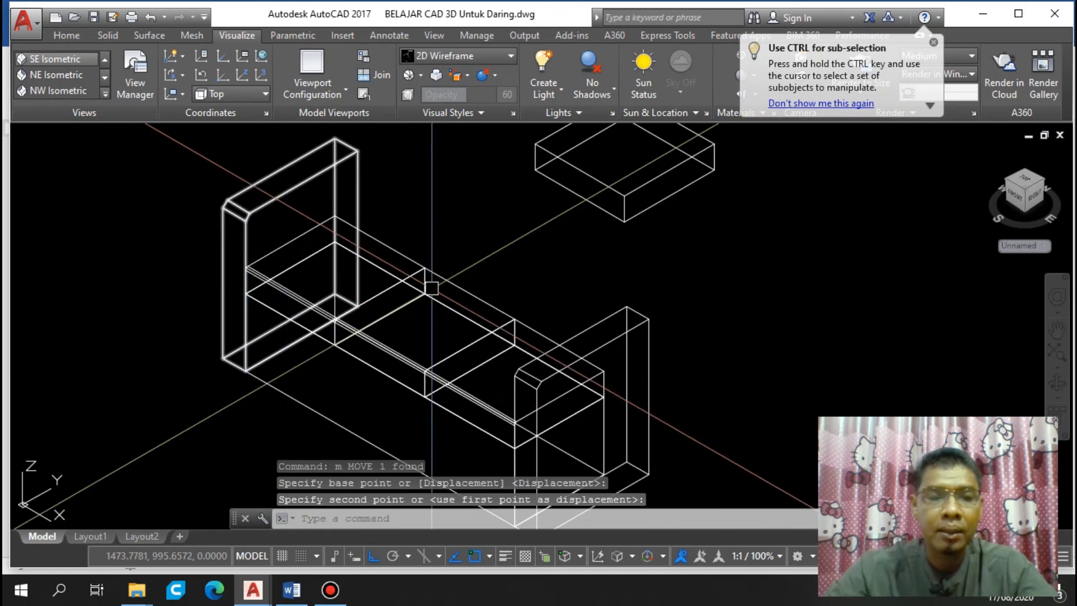
scroll(407, 368, up, 4)
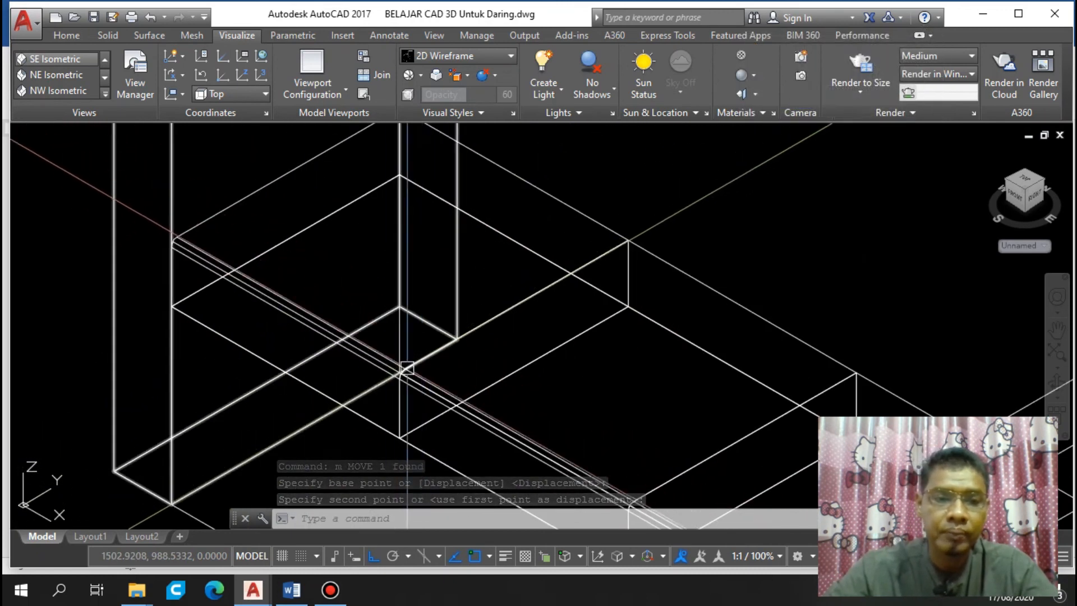
scroll(633, 240, down, 3)
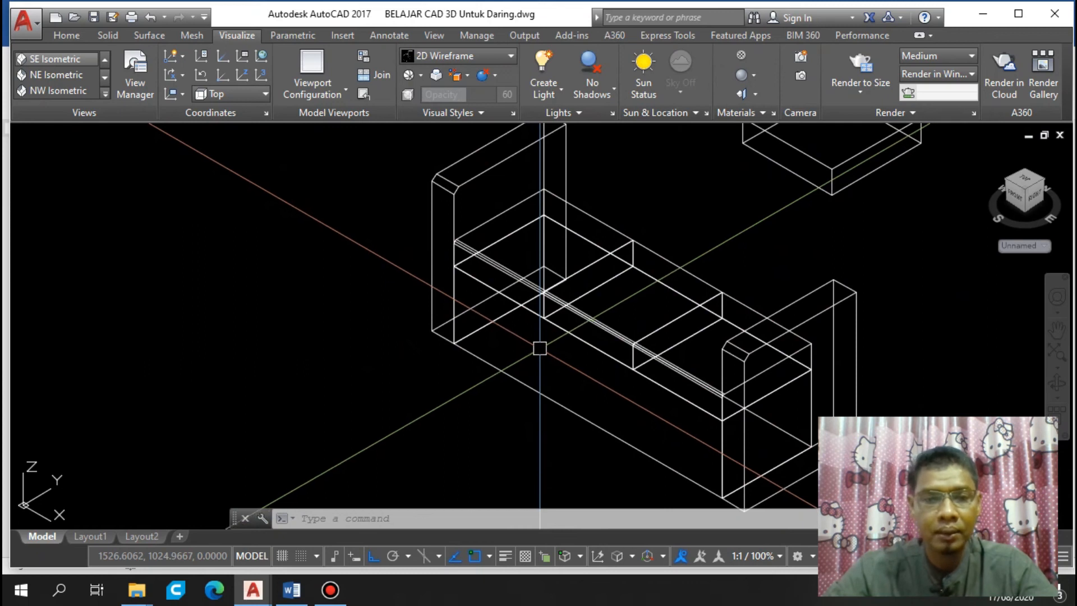
middle_drag(673, 329, 508, 356)
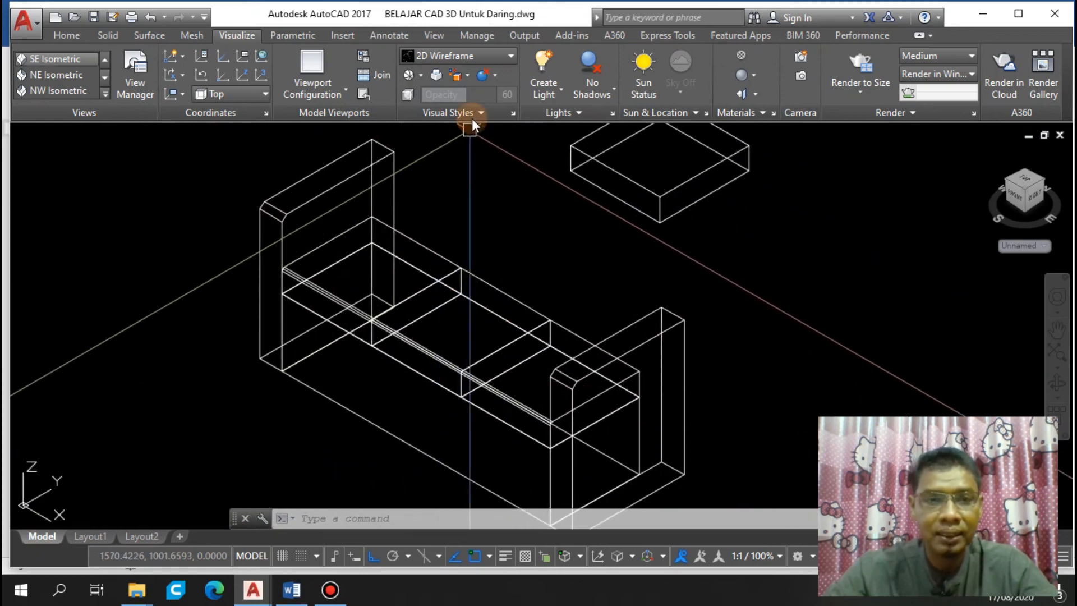
click(480, 56)
click(445, 166)
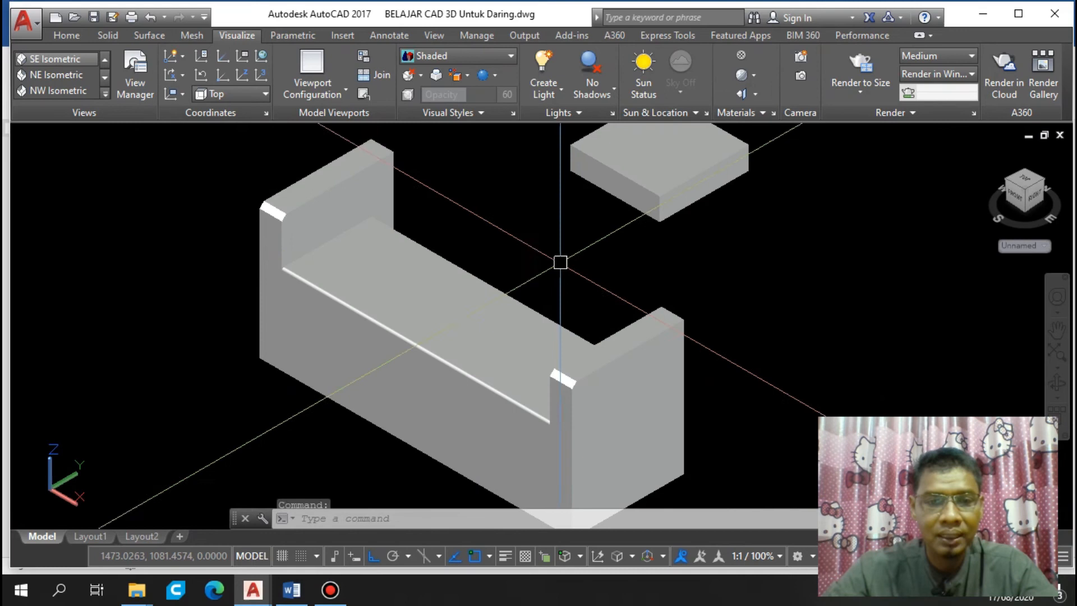
click(550, 359)
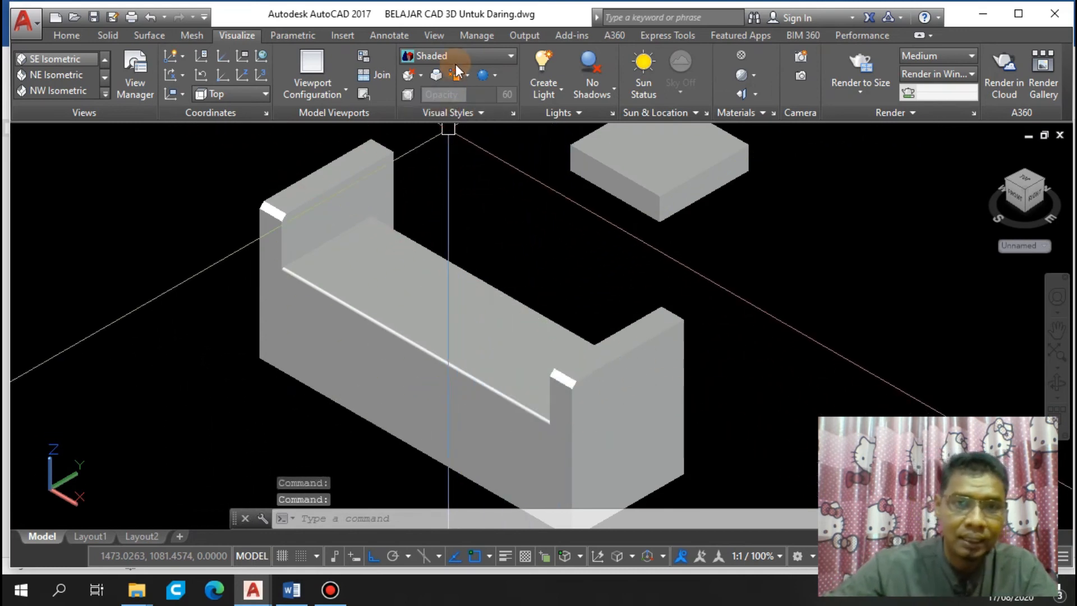
click(454, 57)
click(426, 106)
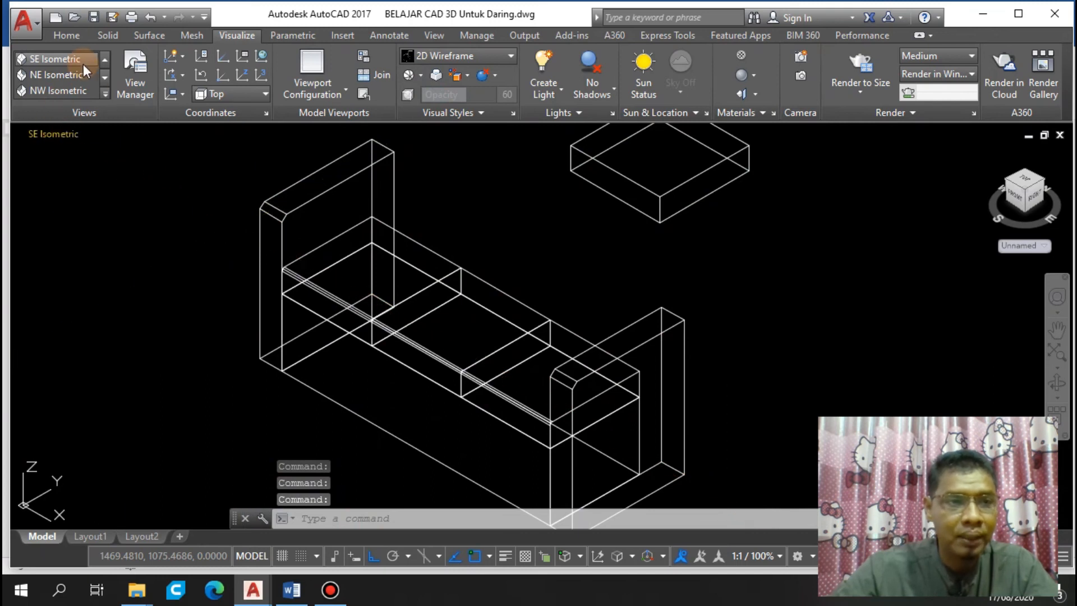
Switch the model to the Top view, with the seat and both end panels in sight
click(105, 57)
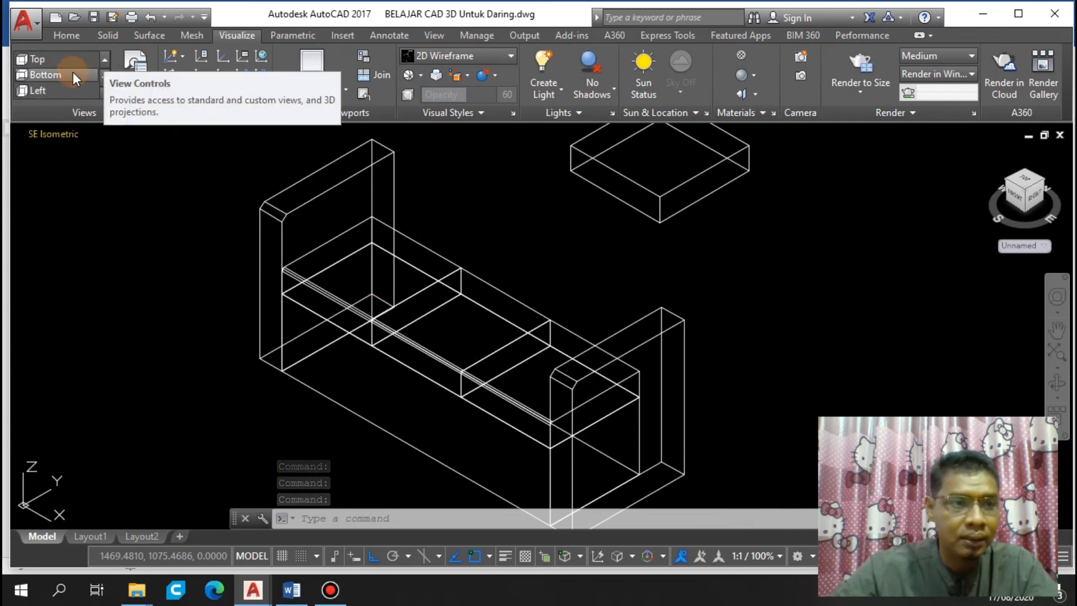
click(66, 59)
middle_drag(740, 325, 311, 214)
scroll(508, 376, up, 4)
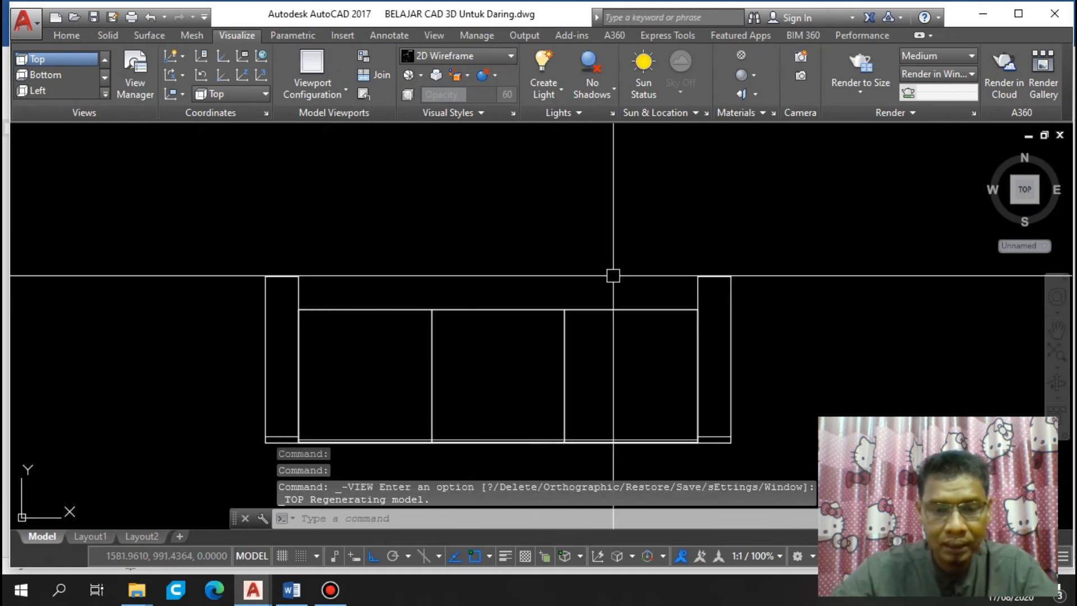
Draw a 120 by 10 rectangle in the empty area behind the seat and end panels
middle_drag(488, 248, 498, 287)
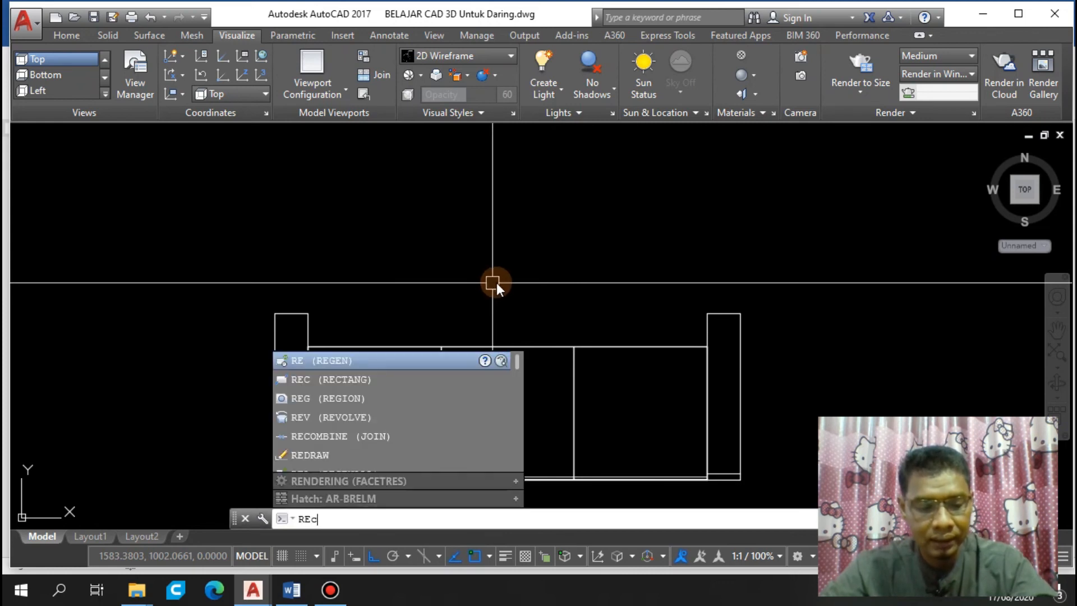
key(Return)
click(407, 203)
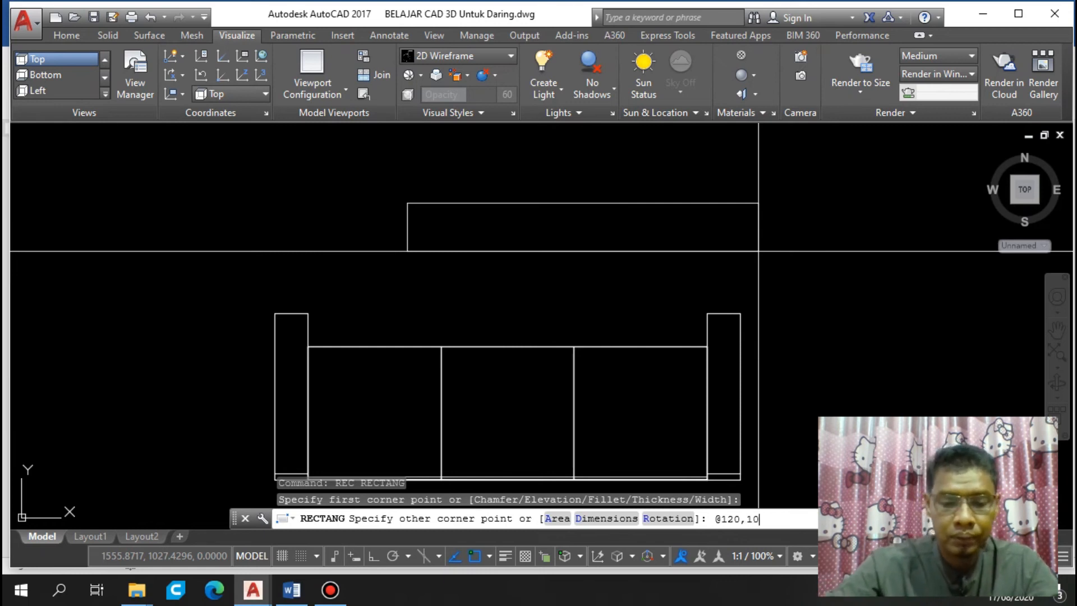
key(Return)
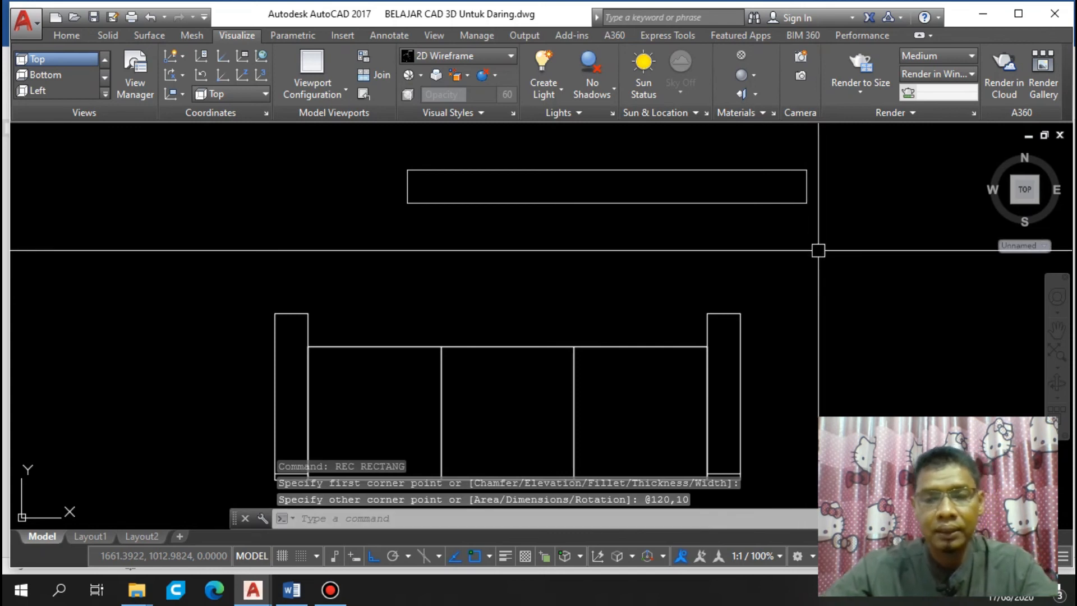
mouse_move(810, 234)
middle_down()
mouse_move(822, 265)
mouse_move(776, 294)
middle_up()
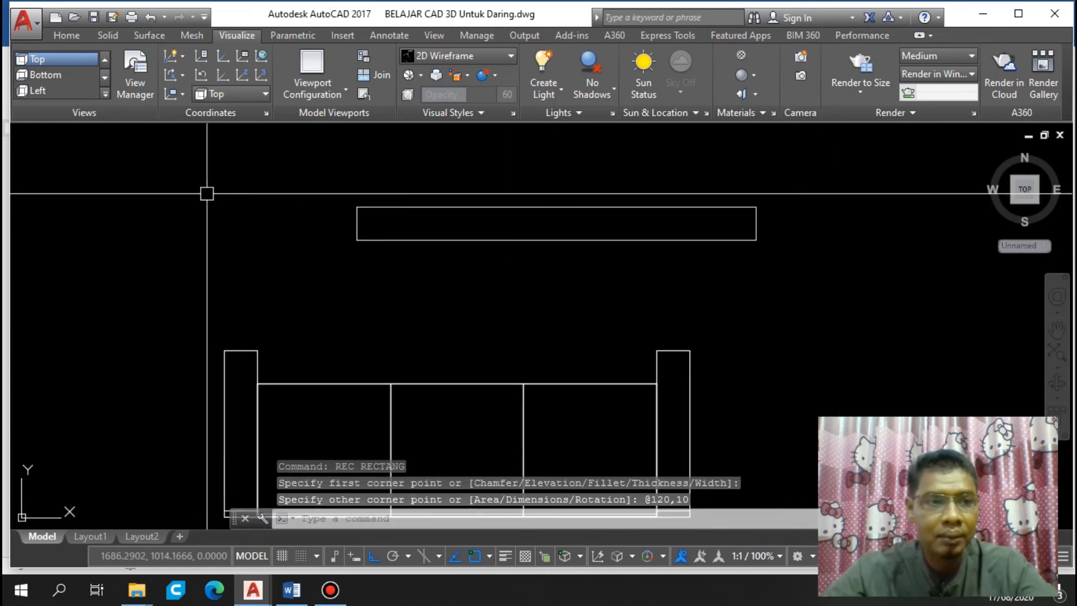
Switch to the SE Isometric view and move the loose slab and square ring farther away from the sofa
click(105, 94)
click(70, 169)
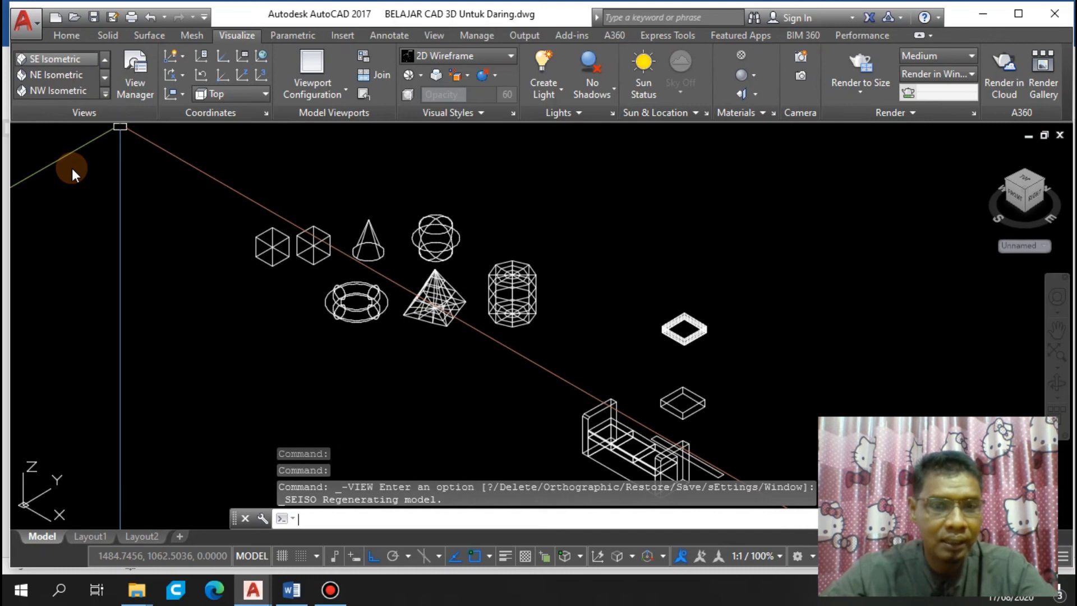
middle_drag(709, 400, 541, 300)
scroll(539, 280, up, 2)
click(603, 177)
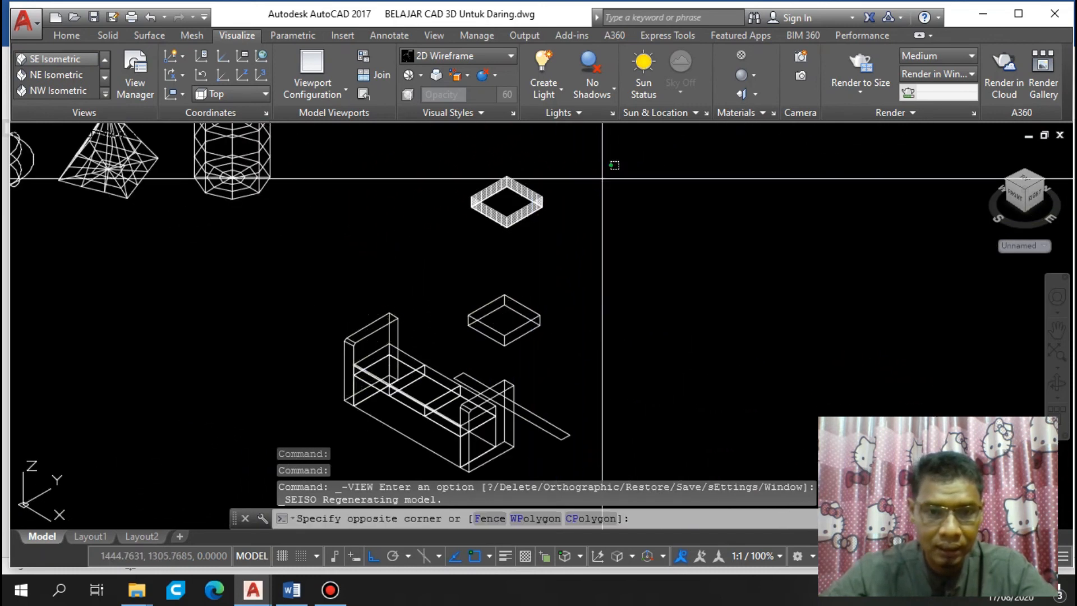
click(461, 355)
text(m)
key(Return)
click(648, 335)
click(827, 268)
Extrude the long thin rectangle behind the sofa to a height of 60
scroll(575, 381, up, 5)
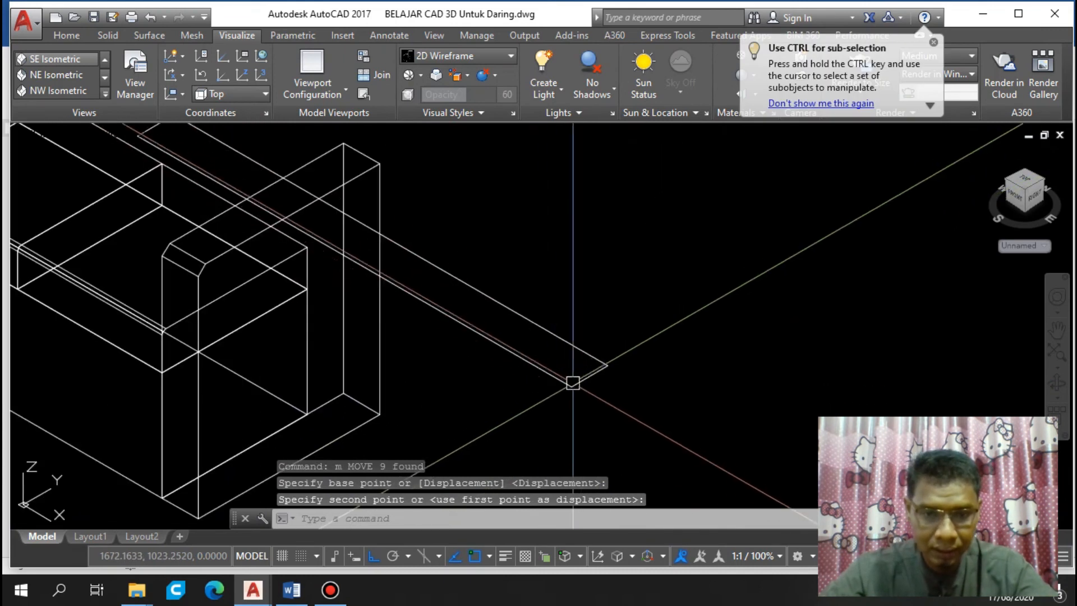
text(EXt)
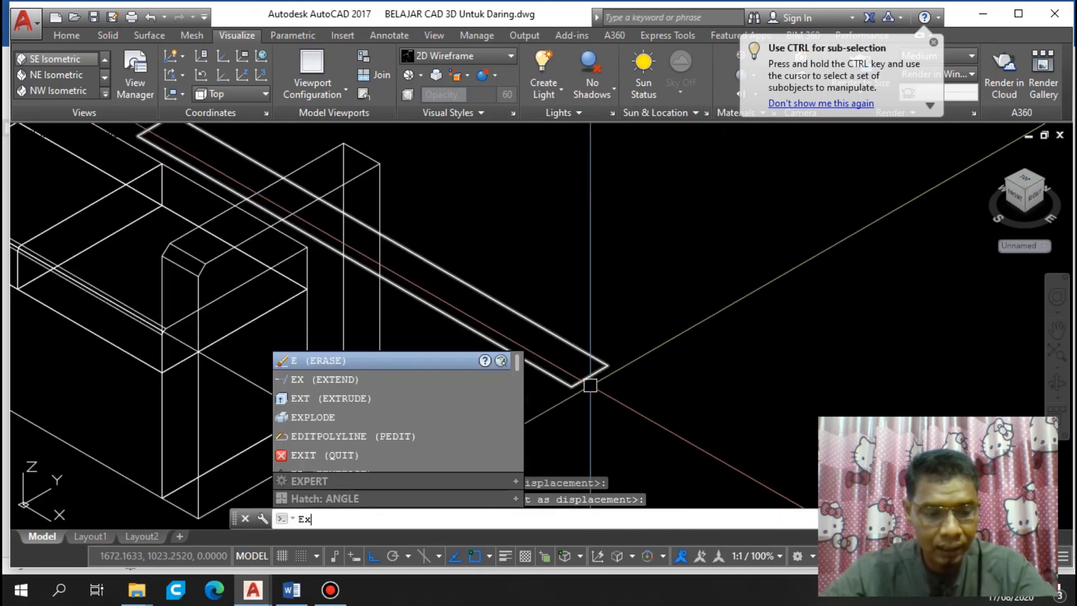
key(Return)
click(594, 372)
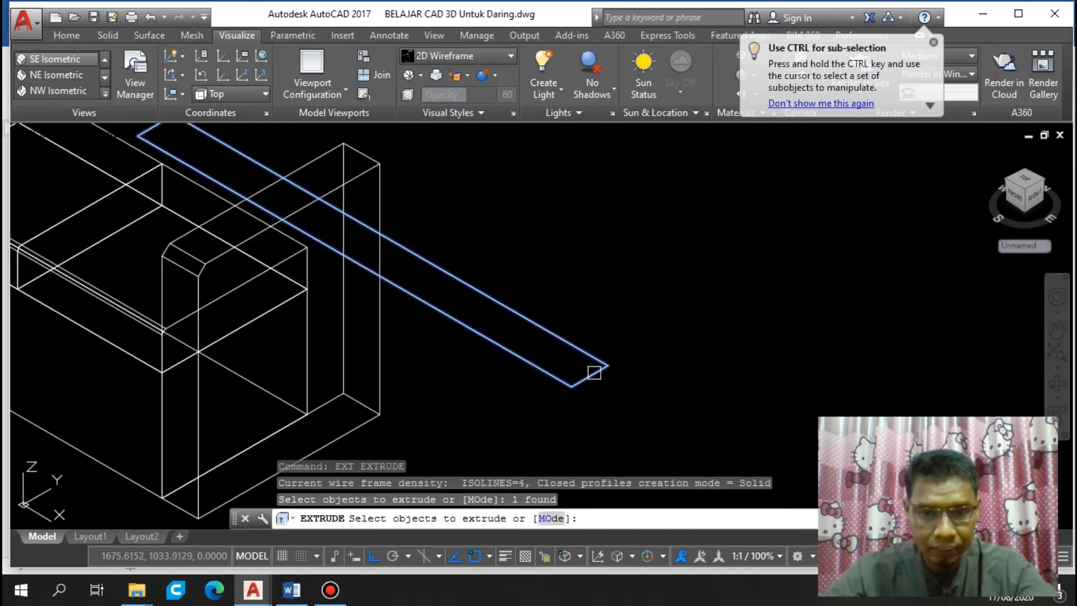
key(Return)
scroll(591, 284, down, 6)
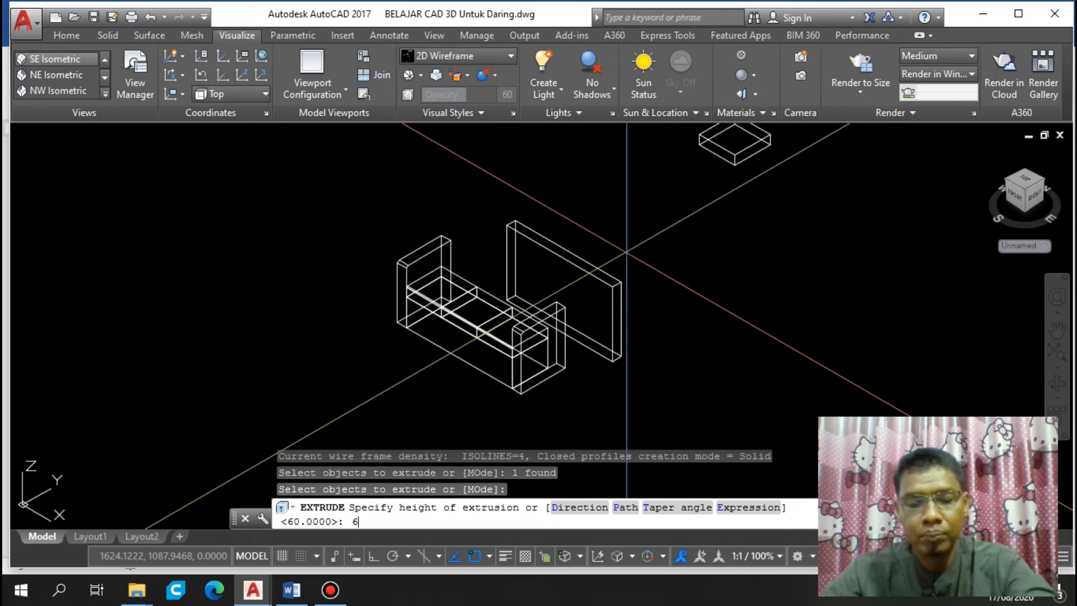
text(60)
key(Return)
scroll(640, 319, up, 6)
click(668, 265)
click(565, 366)
middle_drag(634, 433, 631, 375)
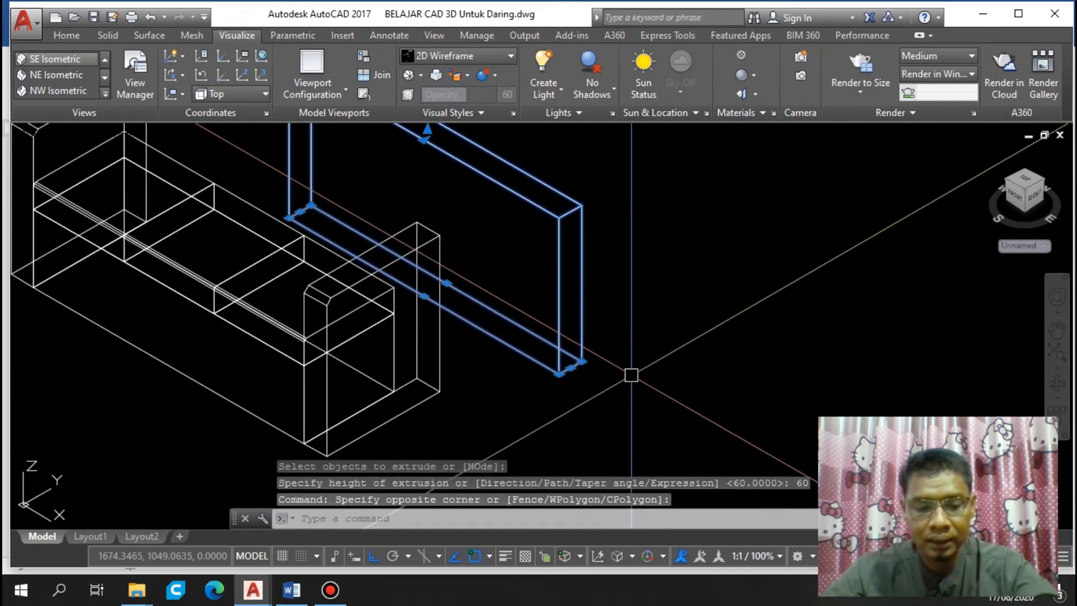
text(m)
key(Return)
key(Escape)
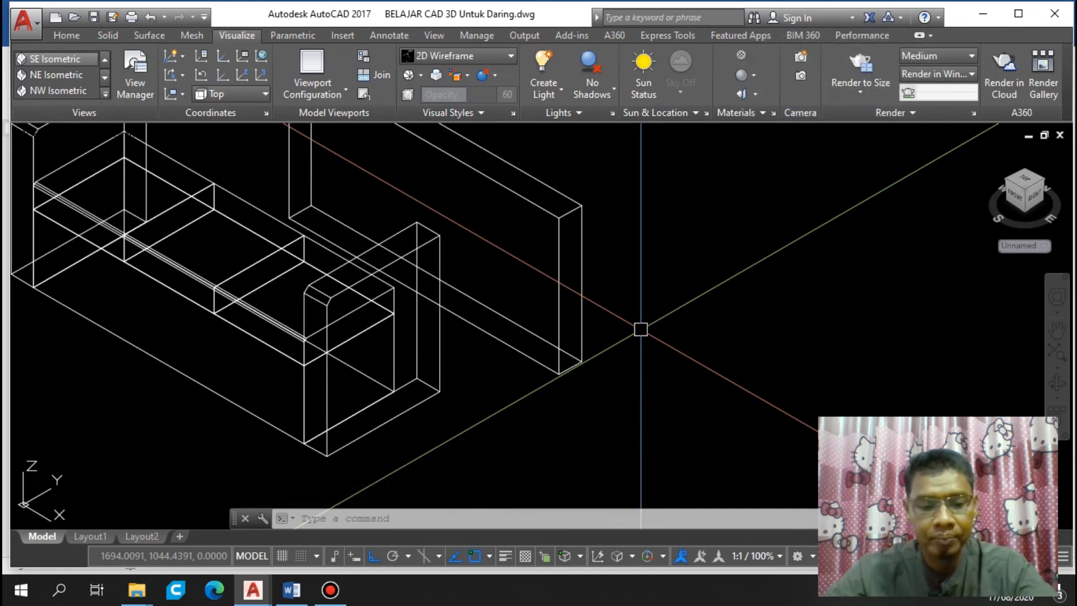
Move the tall back panel by its lower rear corner to the lower rear inner corner of the near end panel
click(649, 241)
click(512, 366)
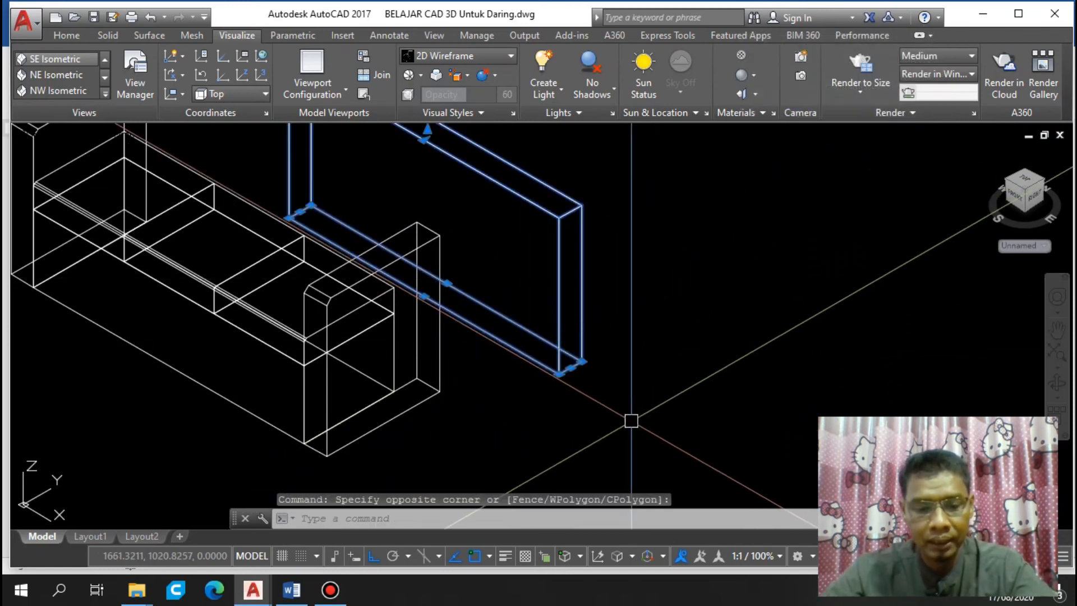
text(m)
key(Return)
click(582, 362)
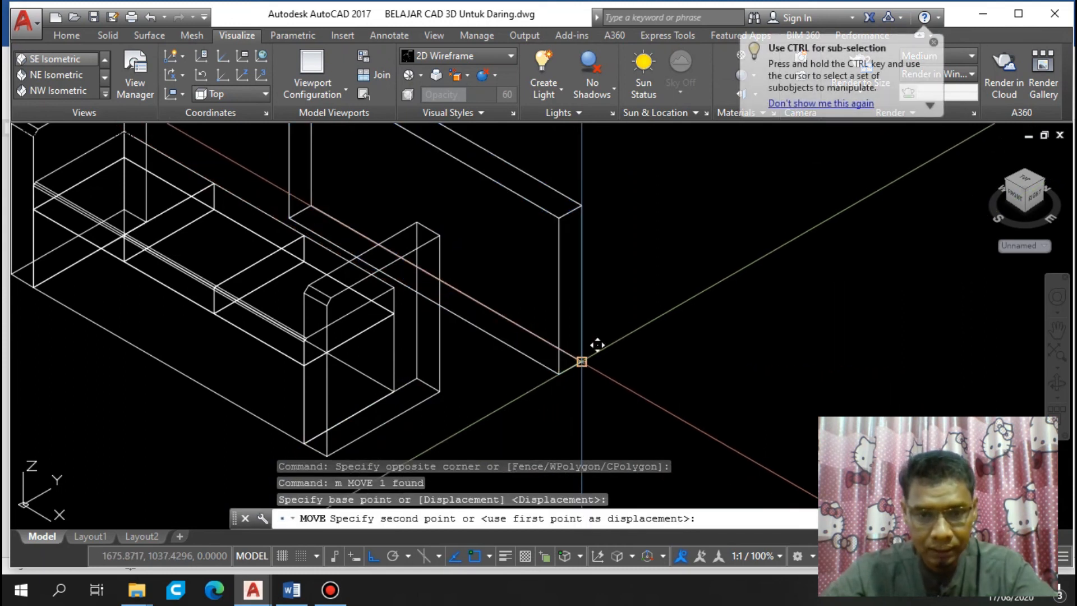
click(440, 391)
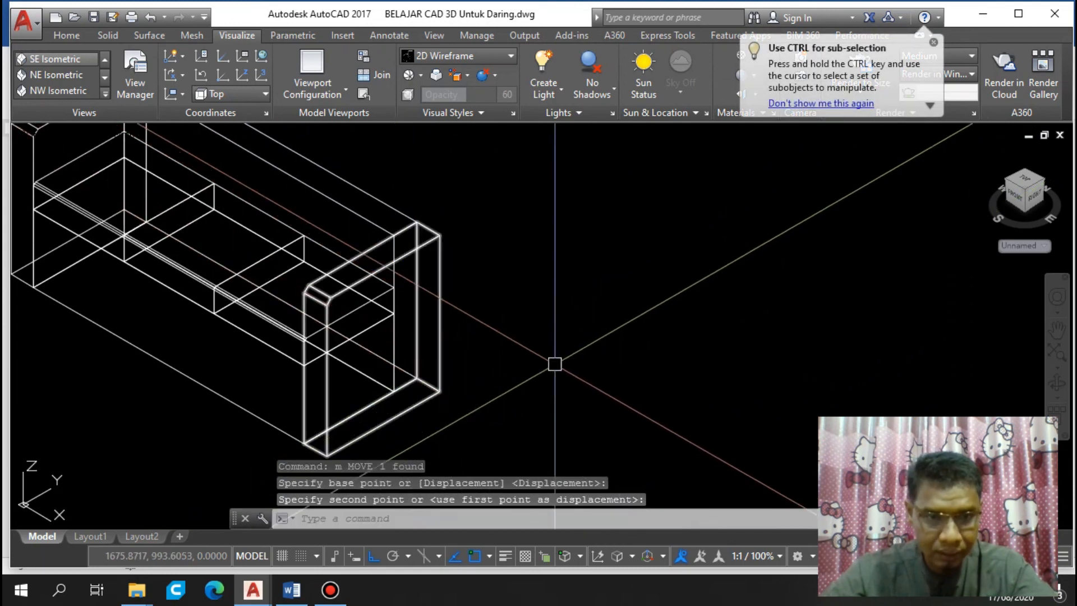
Display the assembled sofa in the Shaded visual style and examine its seat, back and end panels up close
scroll(555, 364, down, 4)
click(469, 60)
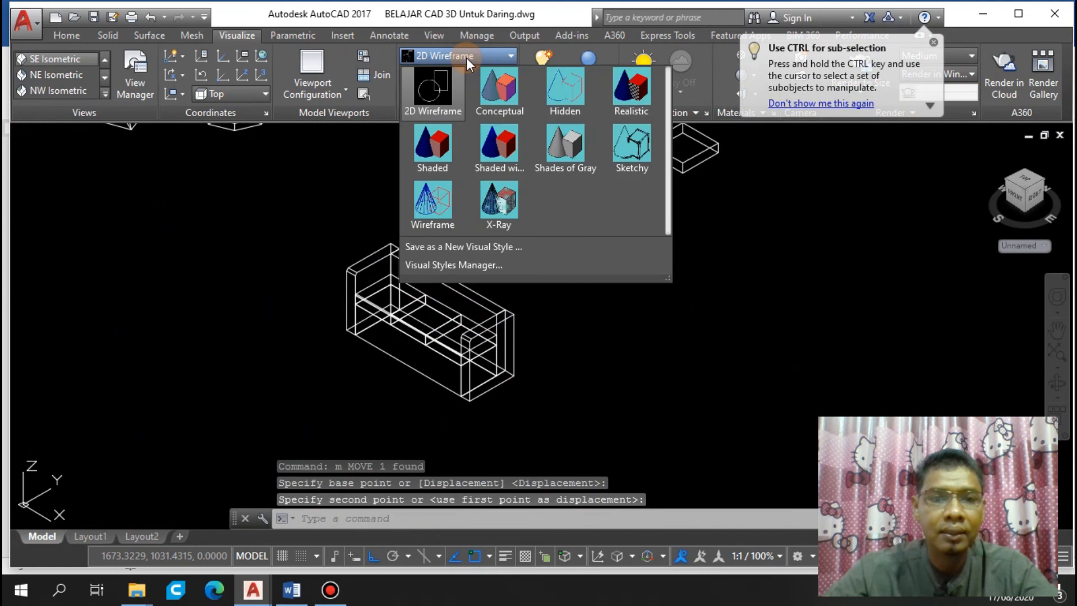
click(439, 155)
scroll(562, 365, up, 8)
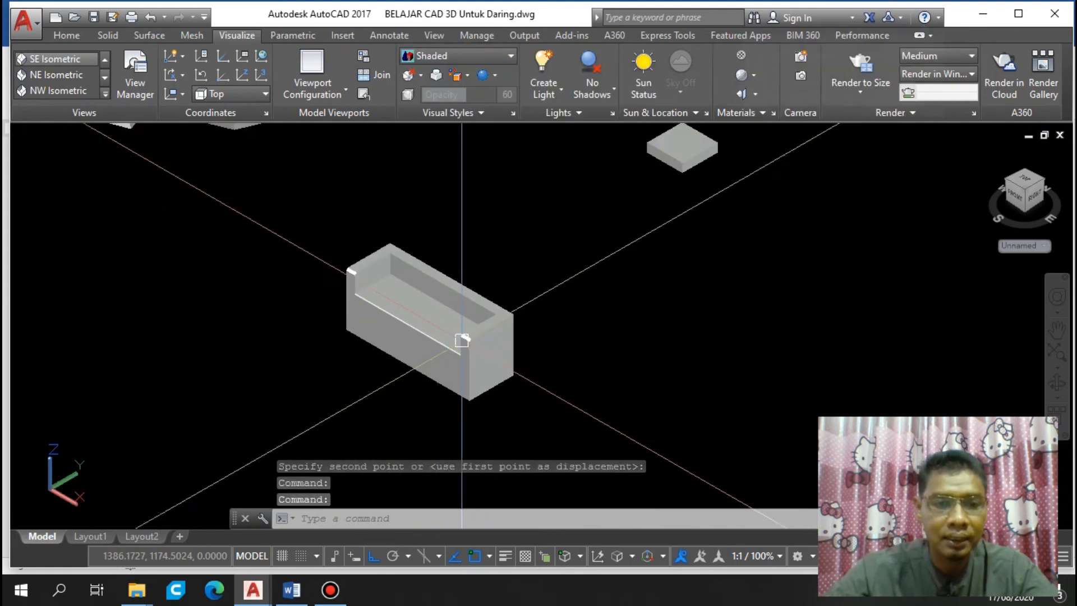
scroll(235, 332, down, 4)
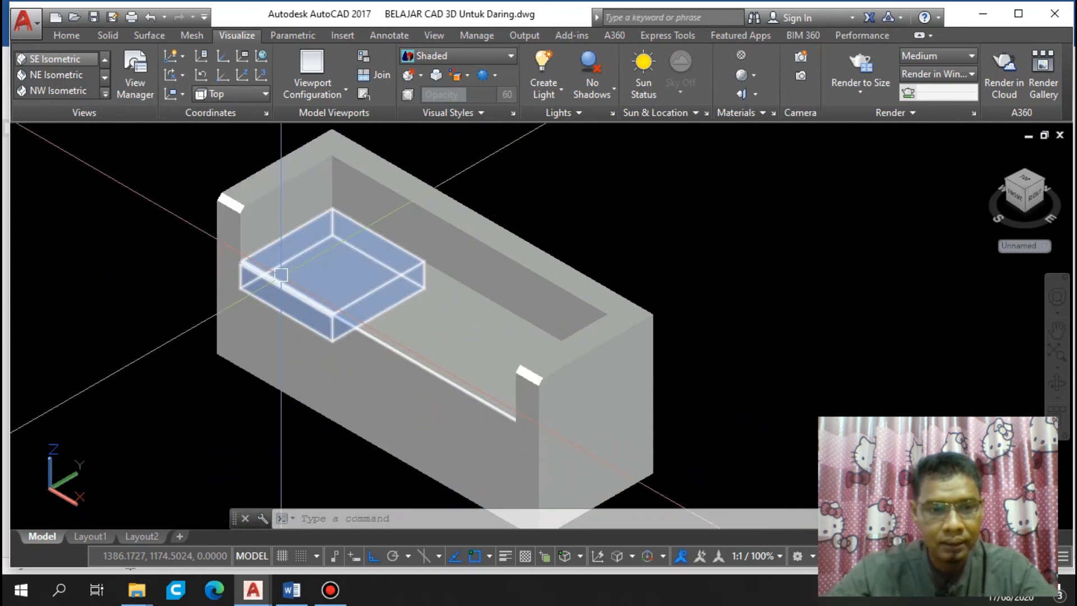
scroll(589, 299, down, 4)
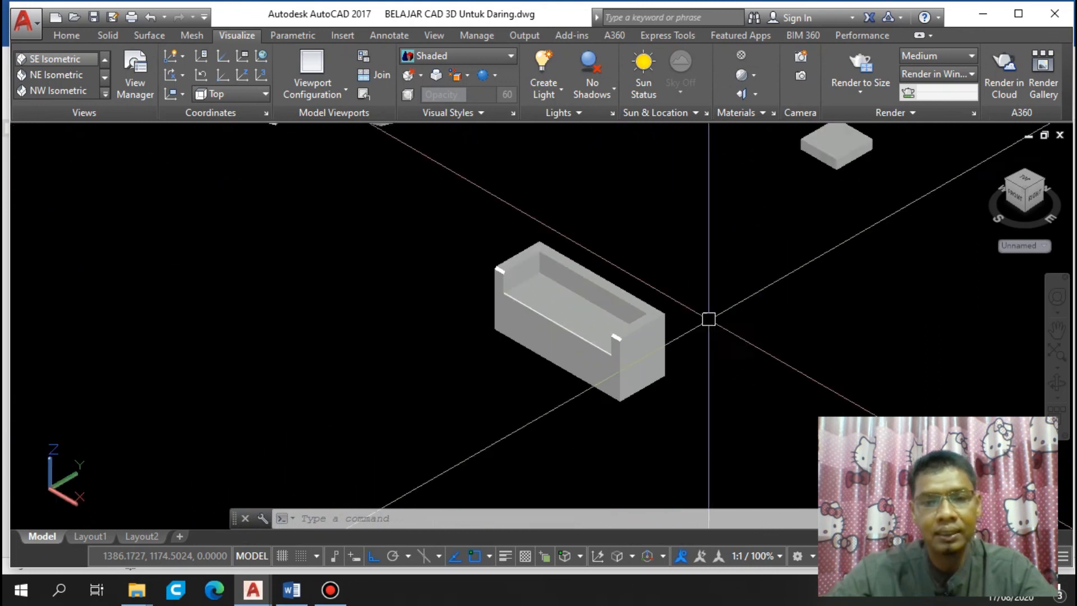
scroll(595, 263, up, 2)
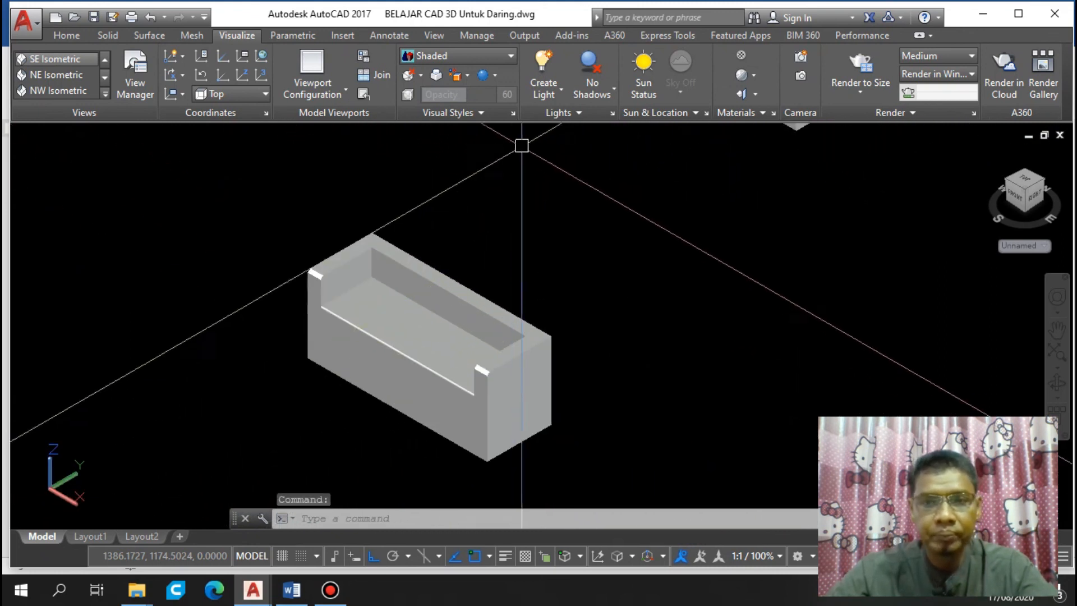
Create new layers named sofa and alas in the Layer Properties Manager
click(69, 38)
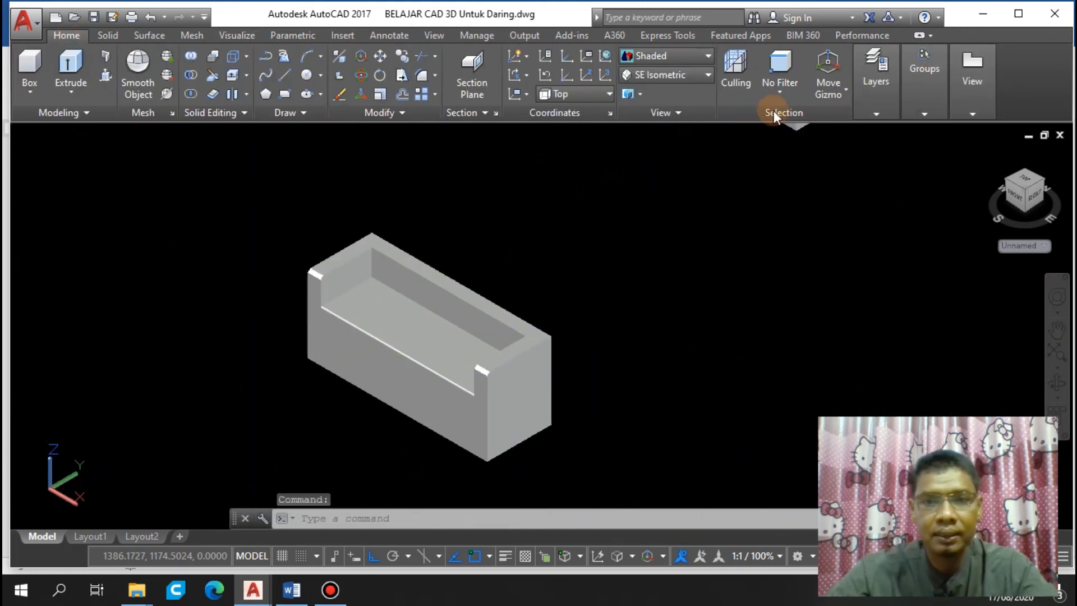
click(873, 98)
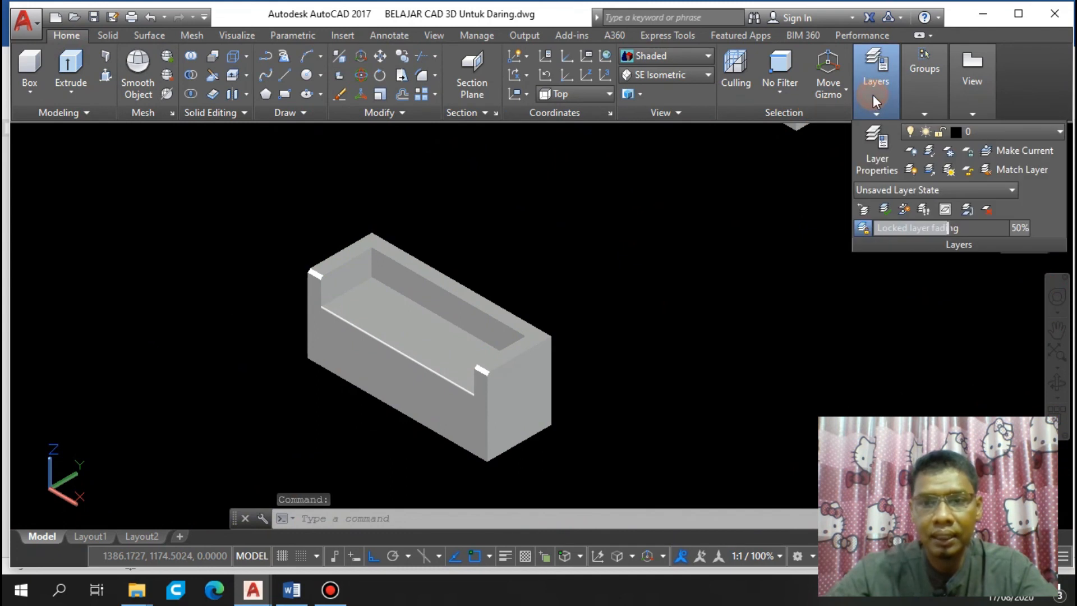
click(1048, 134)
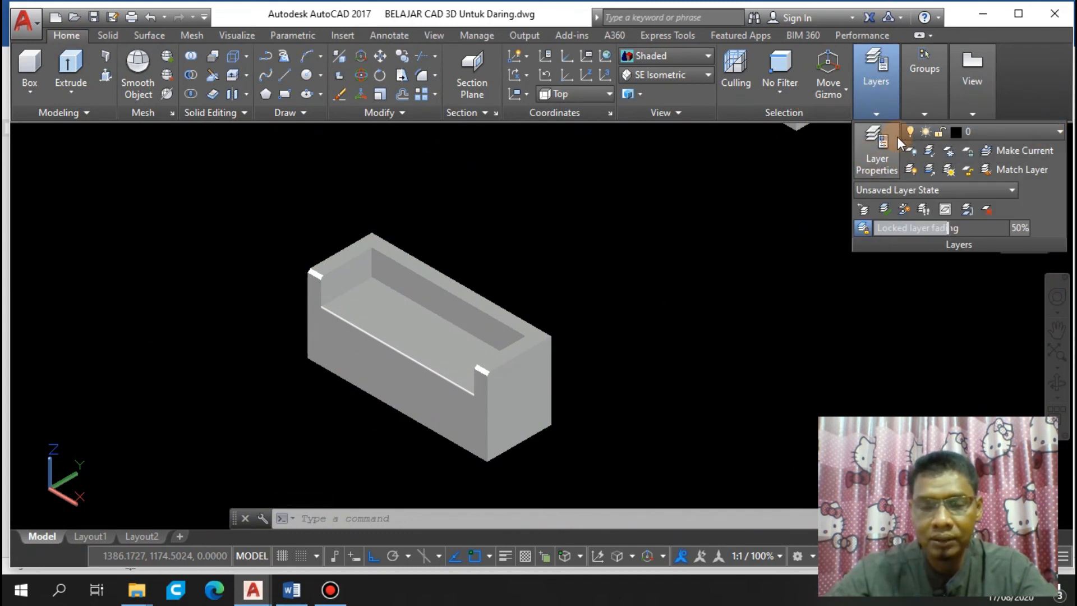
mouse_move(877, 85)
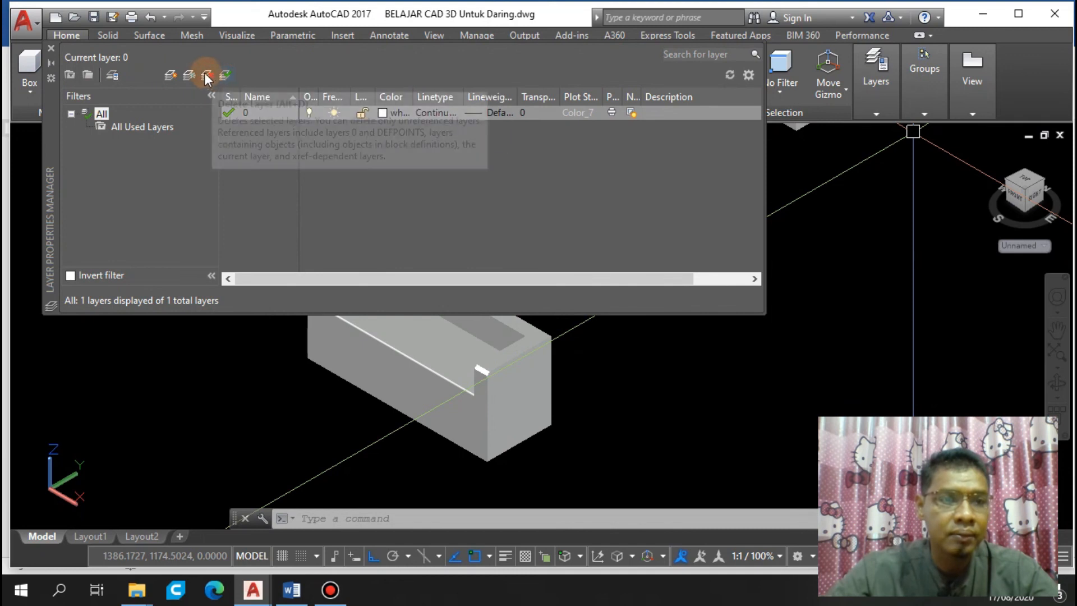
click(192, 72)
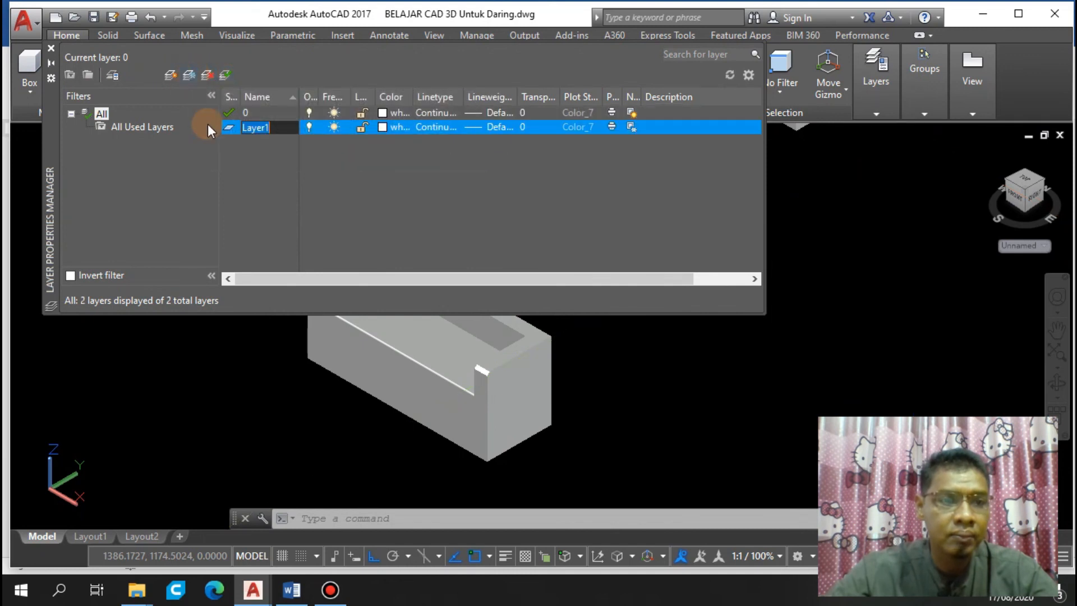
text(sofa)
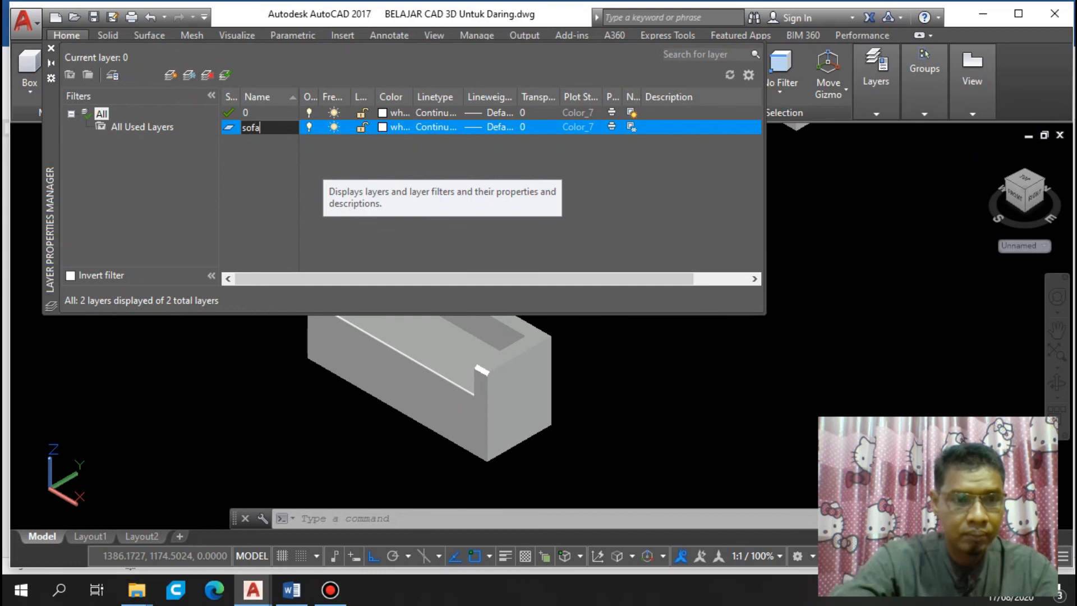
key(Return)
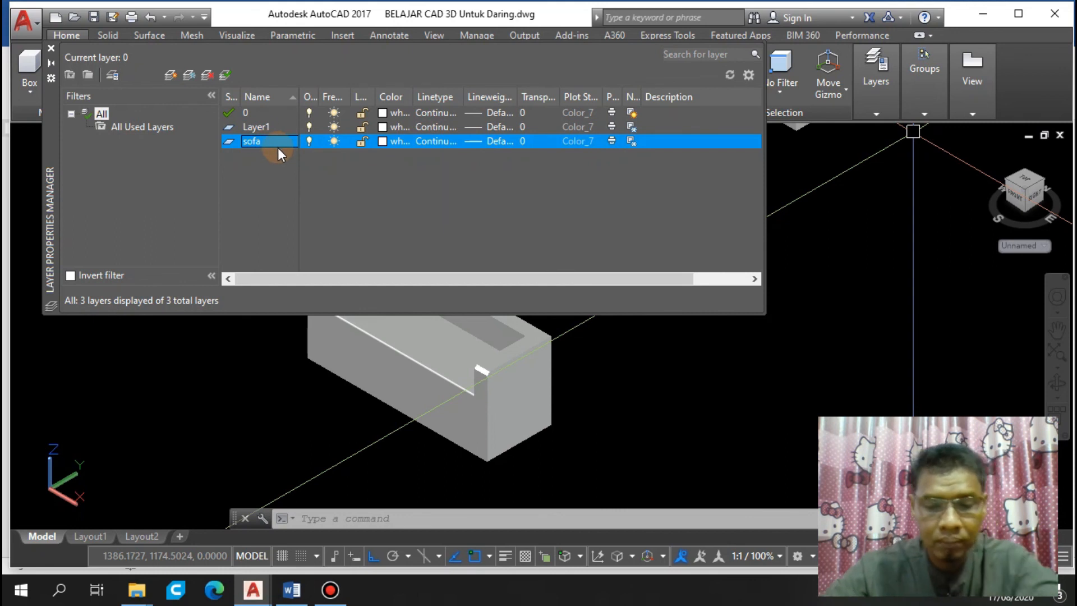
key(Return)
text(alas)
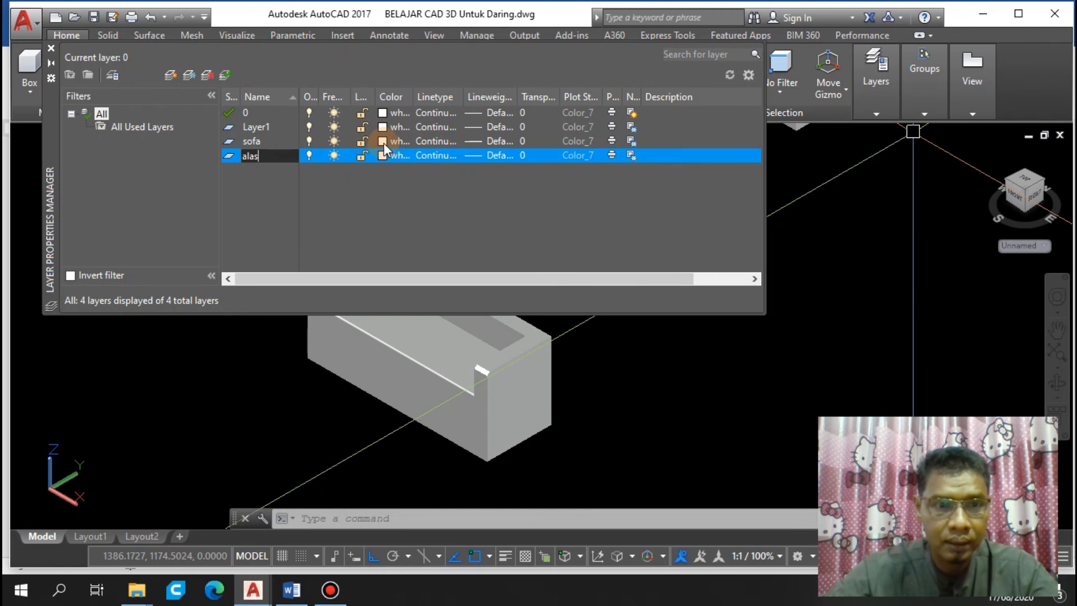
Set the sofa layer's color to 20 and the alas layer's color to 42, then close the layer manager
click(384, 144)
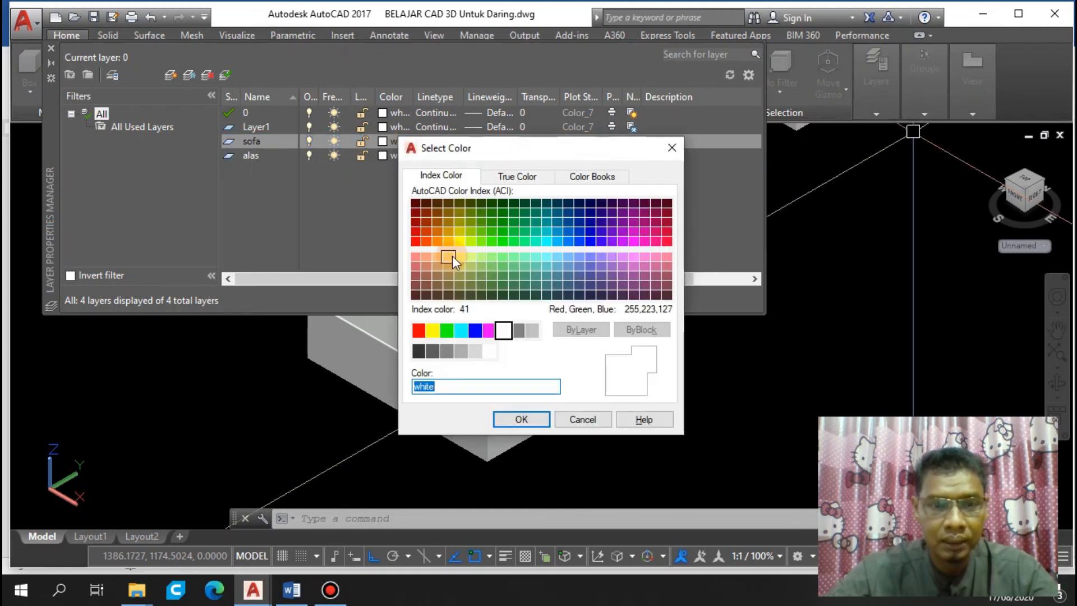
click(427, 242)
click(504, 393)
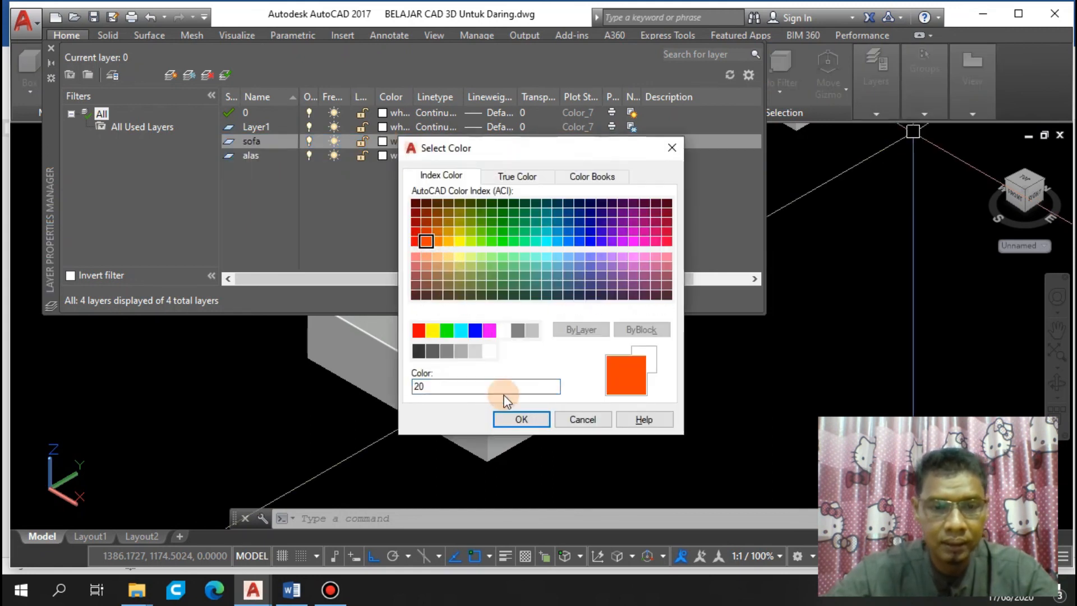
click(522, 420)
click(382, 157)
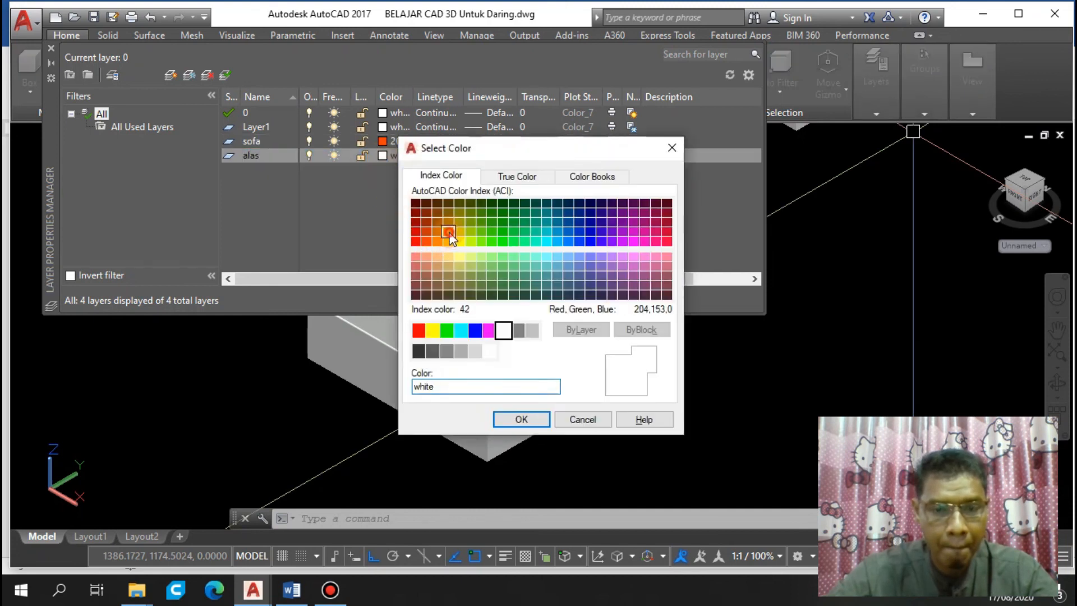
click(519, 420)
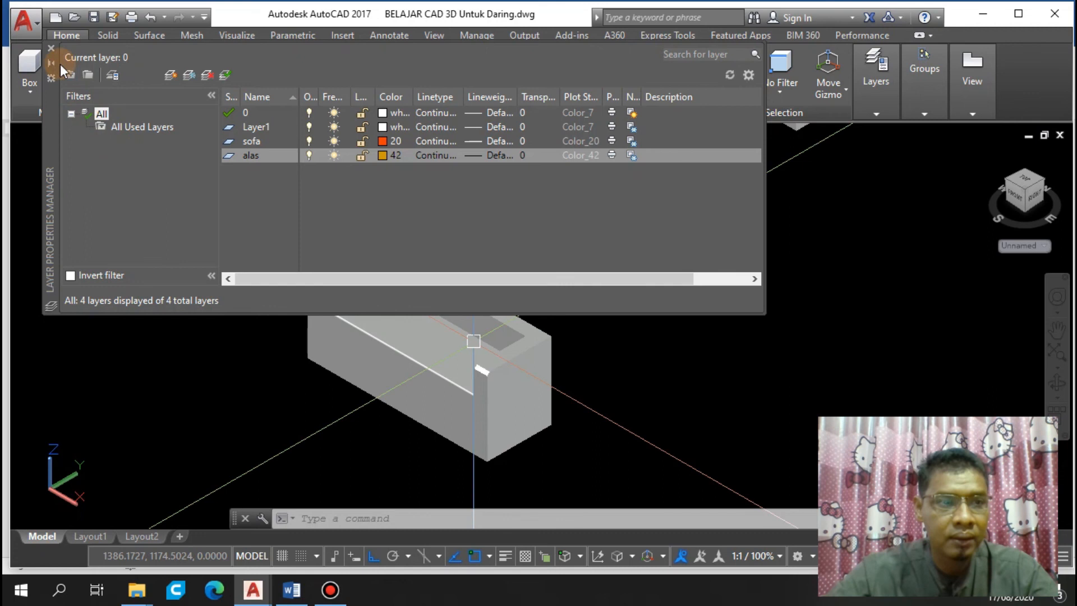
click(51, 49)
Assign the three seat cushion solids to the sofa layer
click(360, 319)
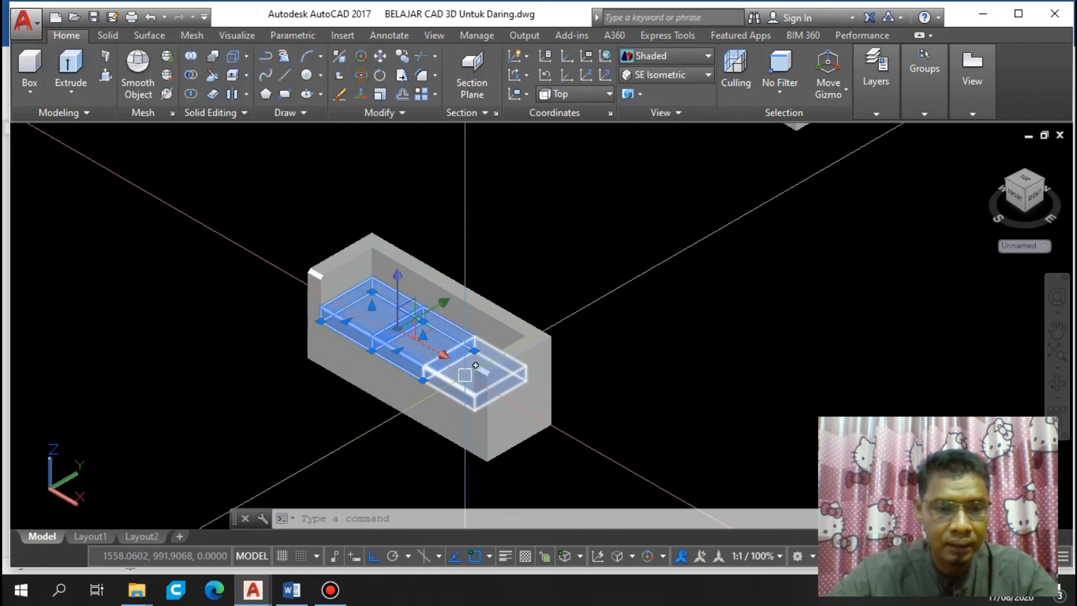
click(468, 370)
click(877, 109)
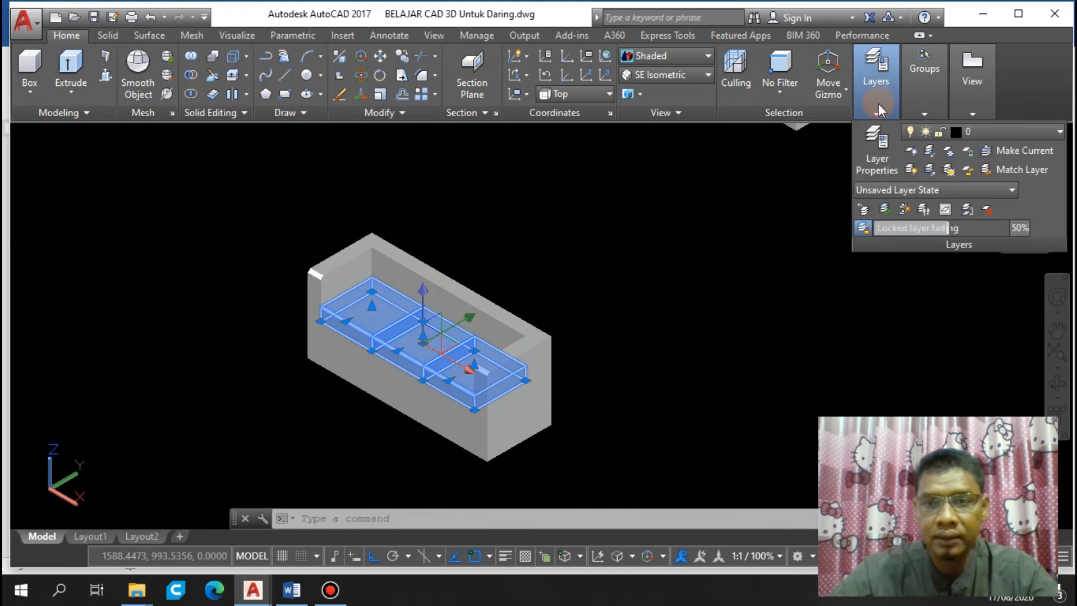
click(1030, 134)
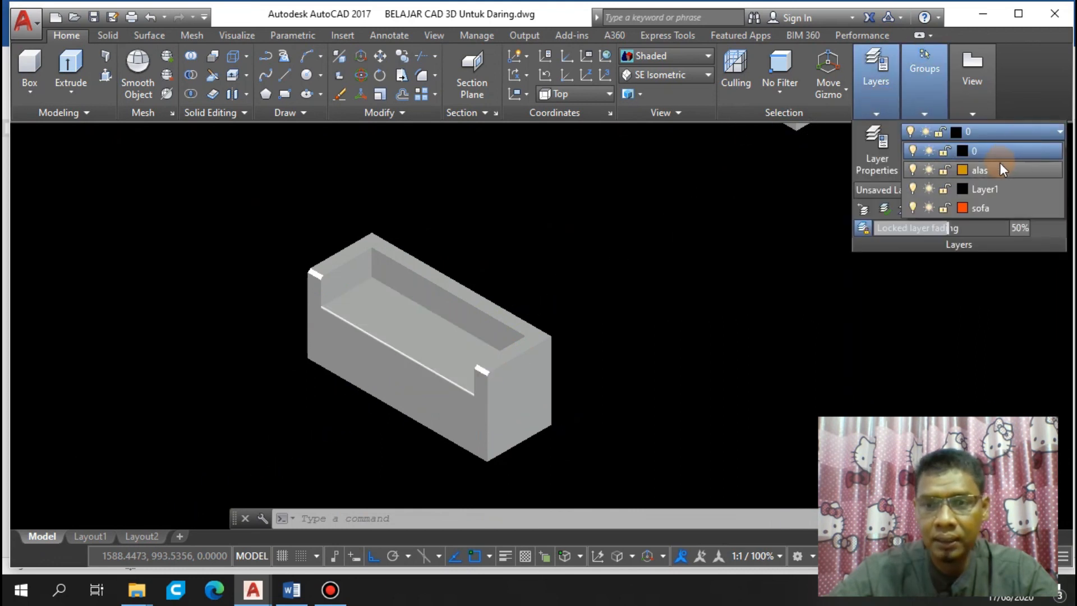
click(986, 207)
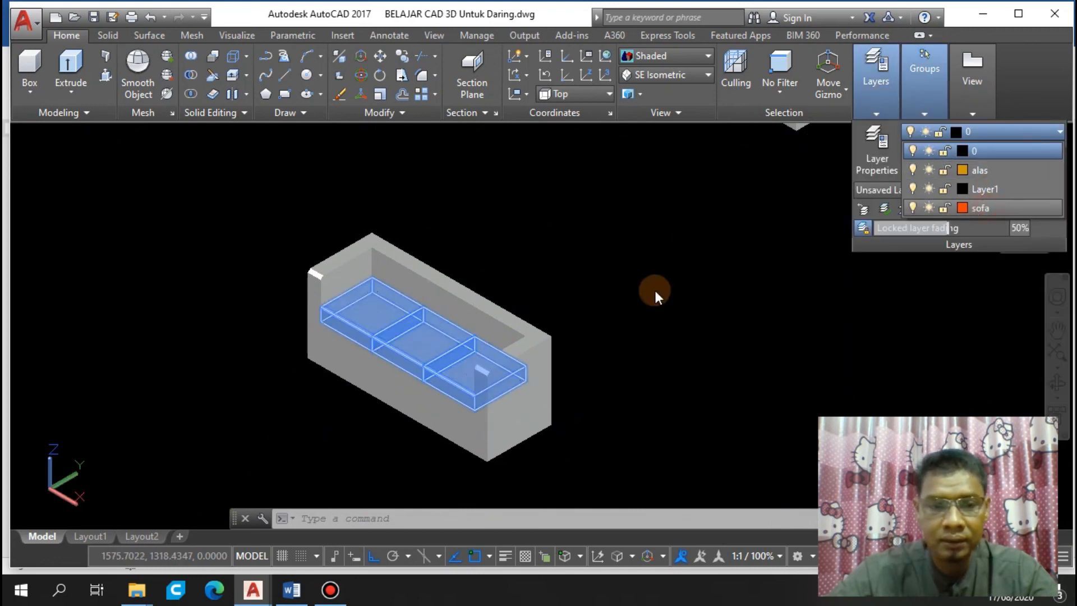
key(Escape)
Assign the long base block beneath the seat cushions to the alas layer
click(371, 368)
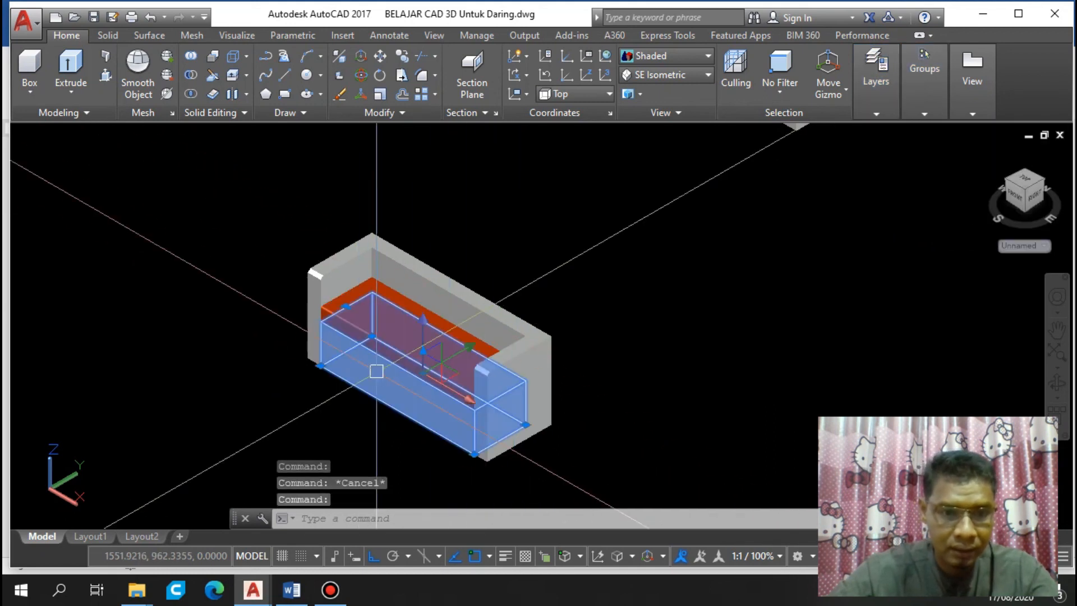
click(884, 97)
click(979, 132)
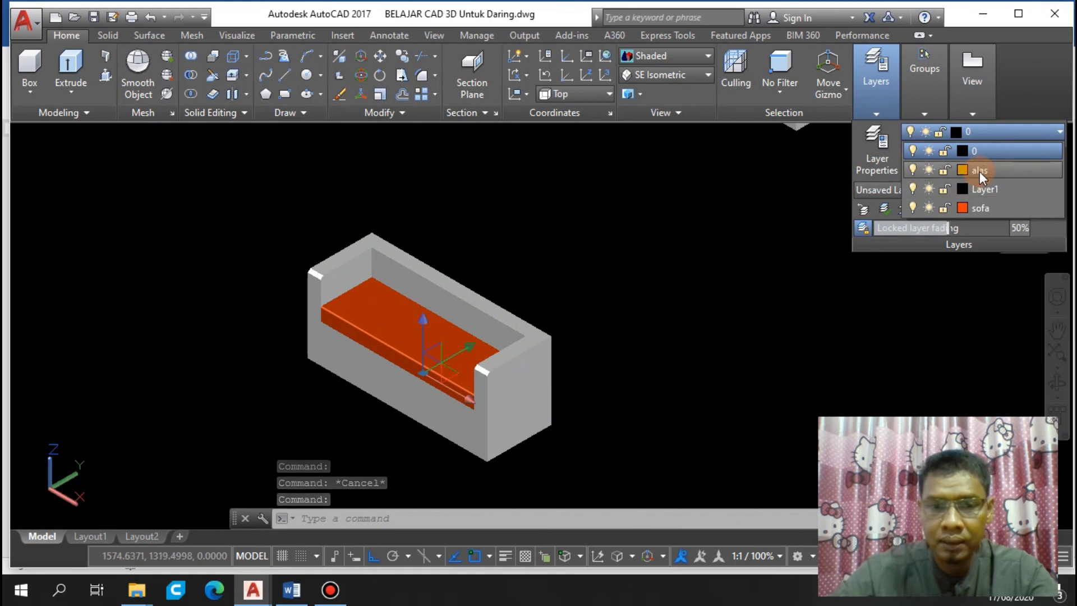
click(980, 170)
key(Escape)
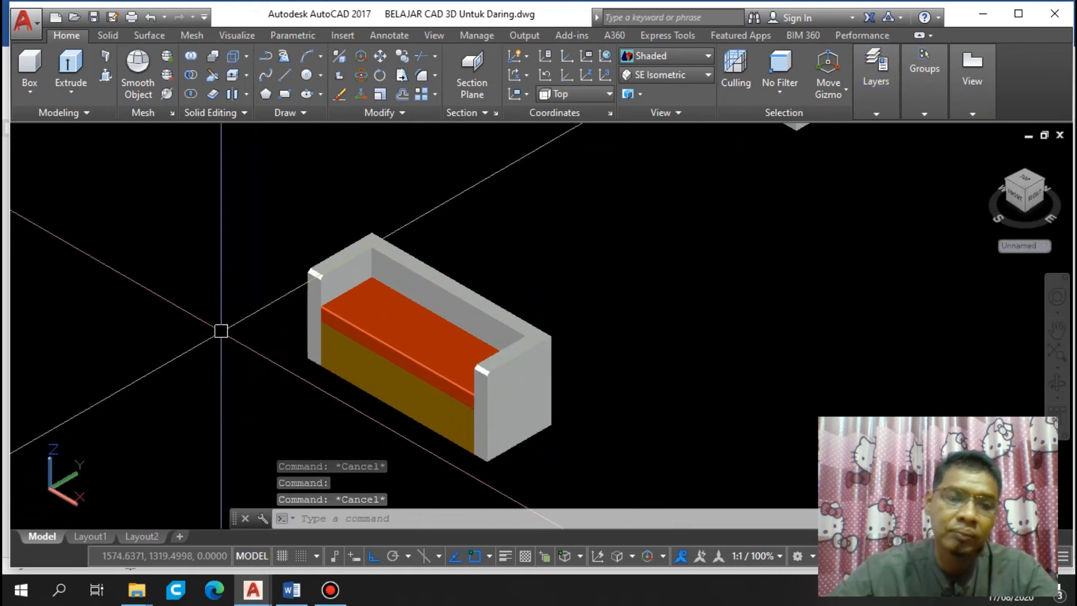
Assign the two end panels and the back panel together to the alas layer
click(328, 291)
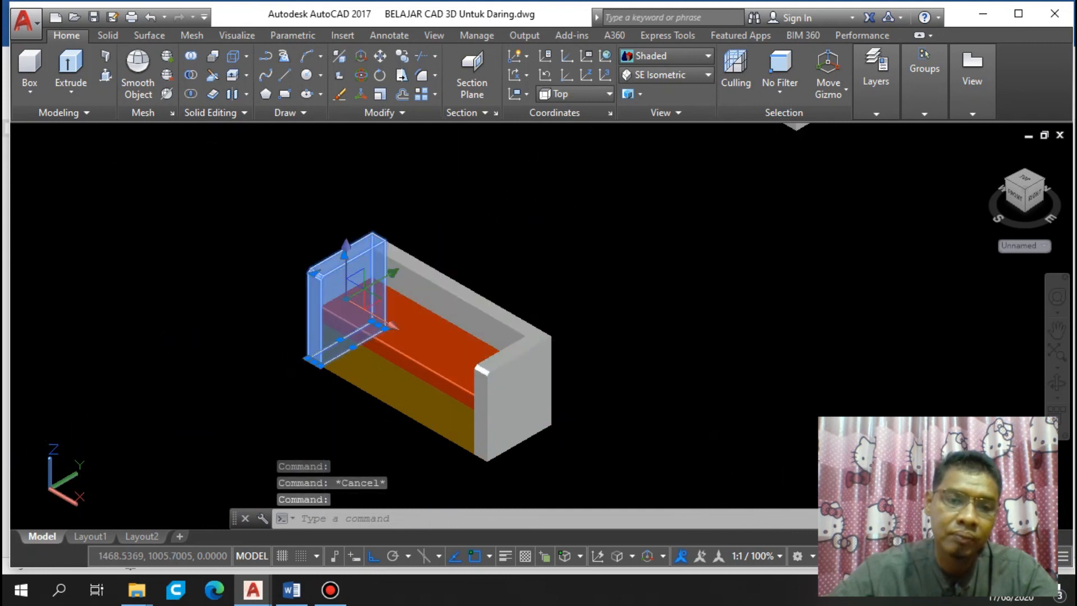
click(441, 272)
click(493, 437)
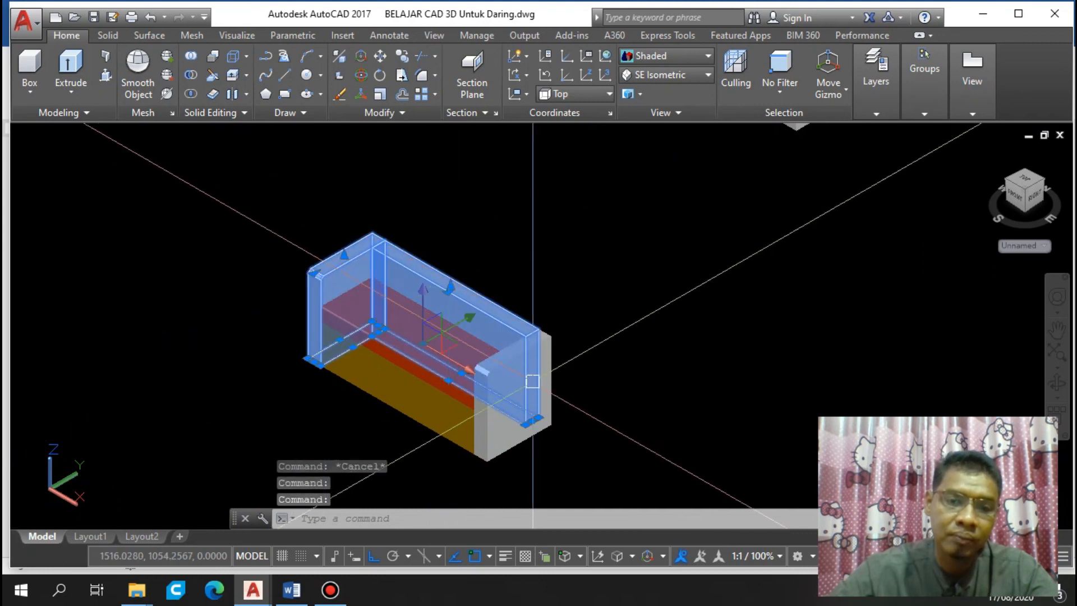
click(877, 107)
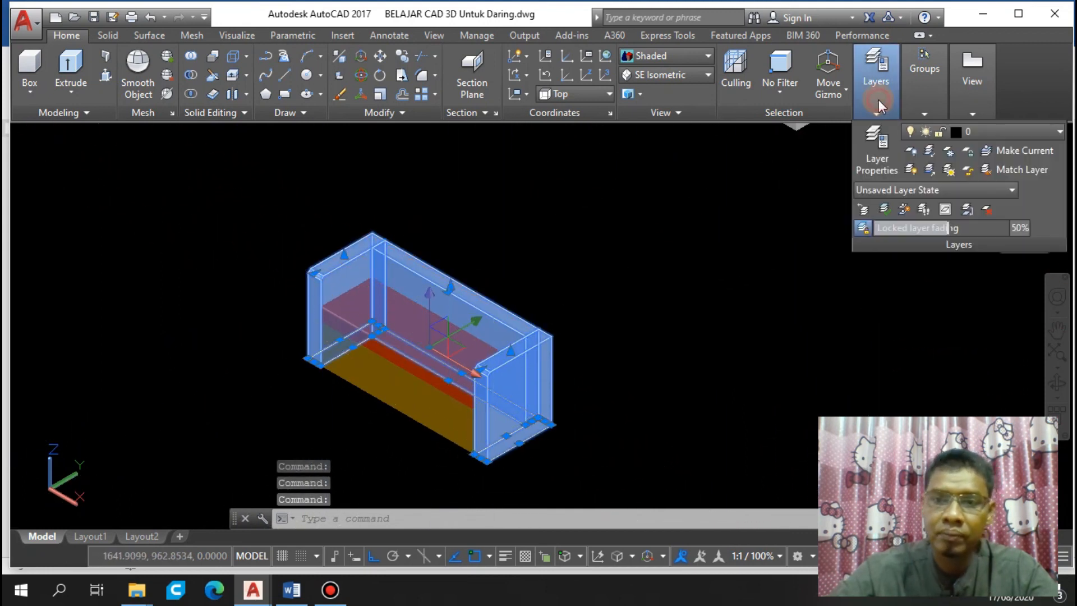
click(1009, 136)
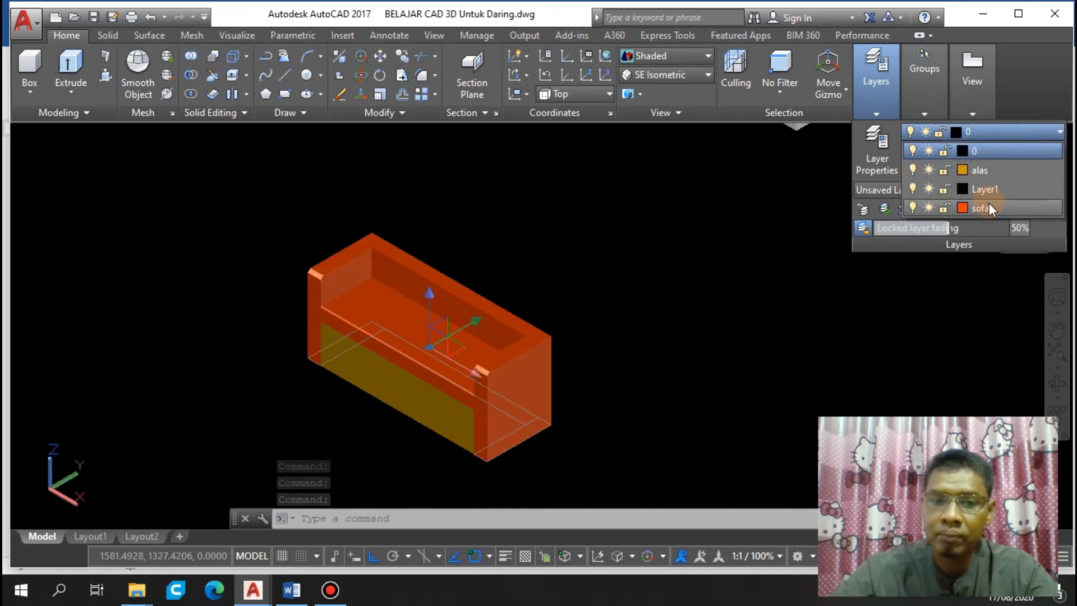
click(988, 167)
key(Escape)
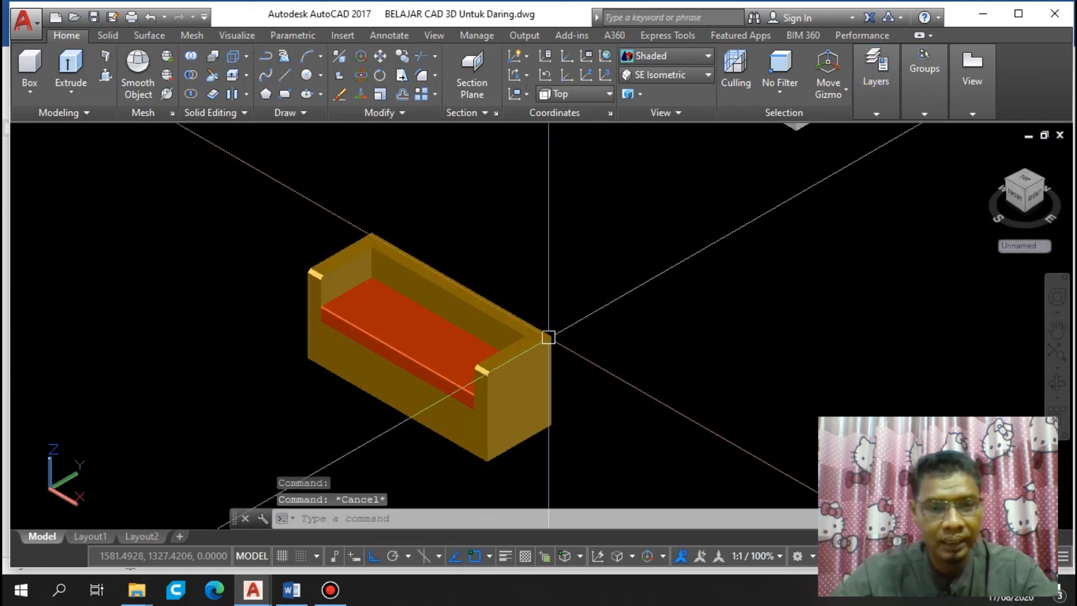
scroll(432, 326, up, 2)
scroll(499, 338, up, 2)
middle_drag(515, 339, 527, 267)
scroll(525, 268, down, 5)
middle_drag(459, 282, 474, 371)
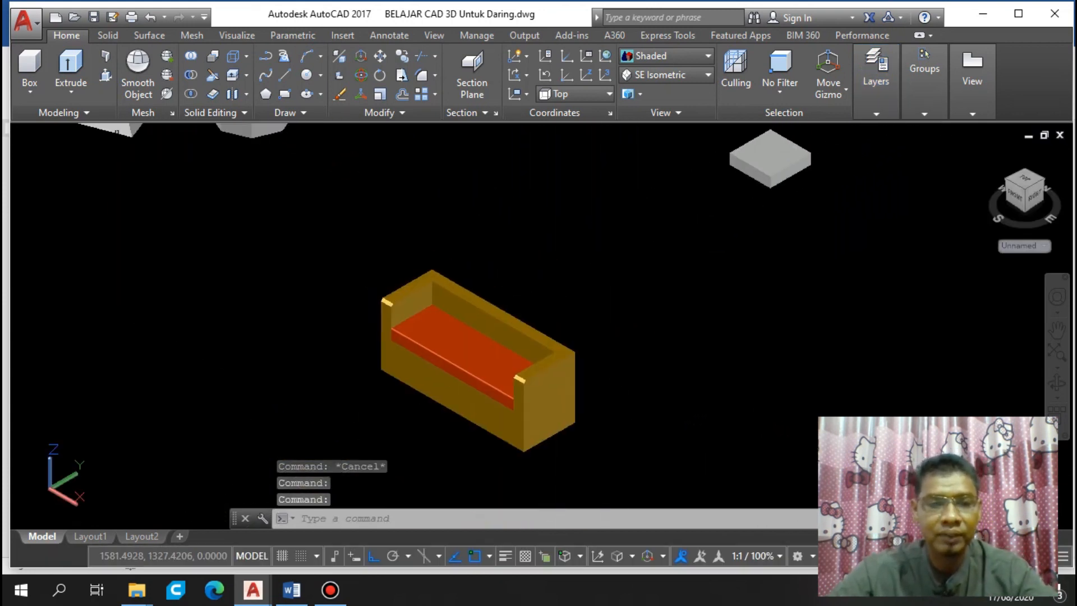
scroll(474, 370, up, 2)
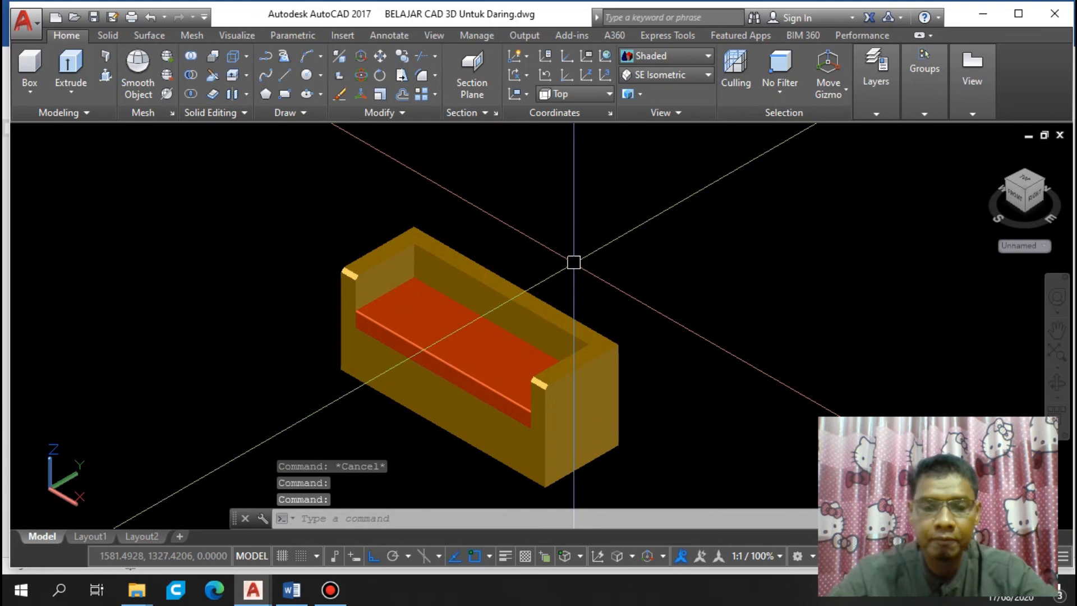